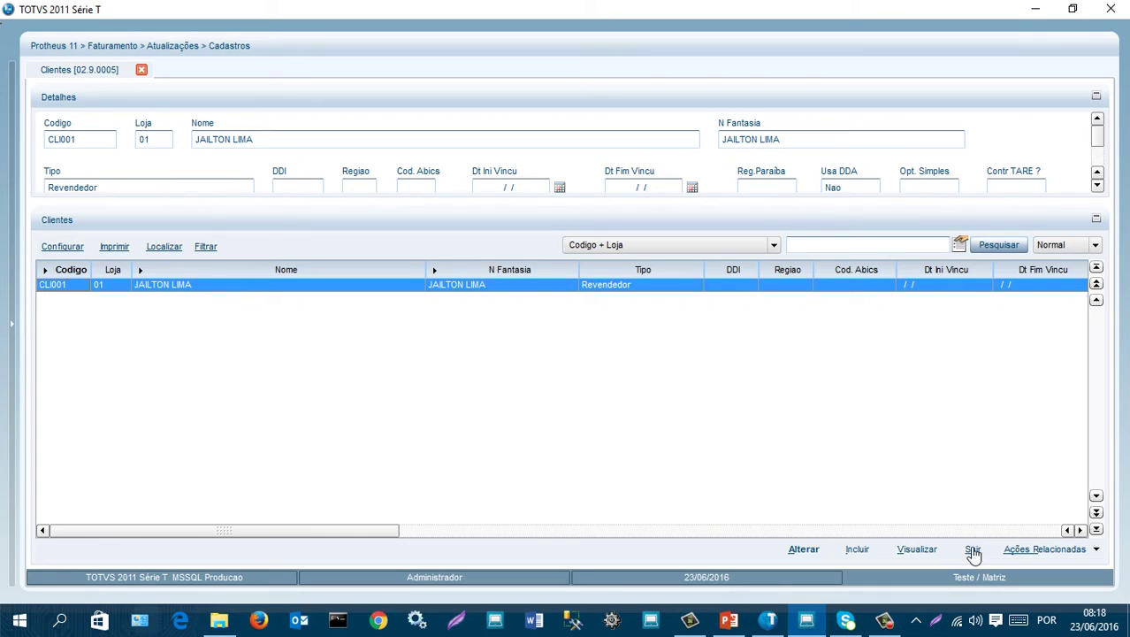
- Close the Clientes register, glancing at the presentation before returning to Protheus
{"action": "left_click", "coordinate": [973, 549]}
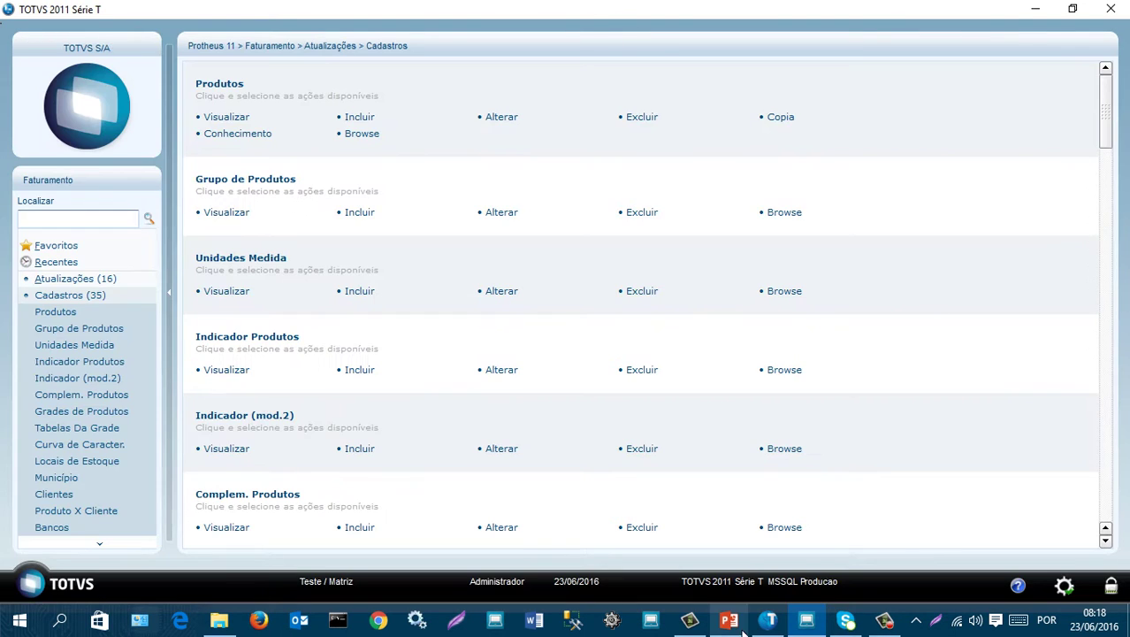
{"action": "left_click", "coordinate": [729, 619]}
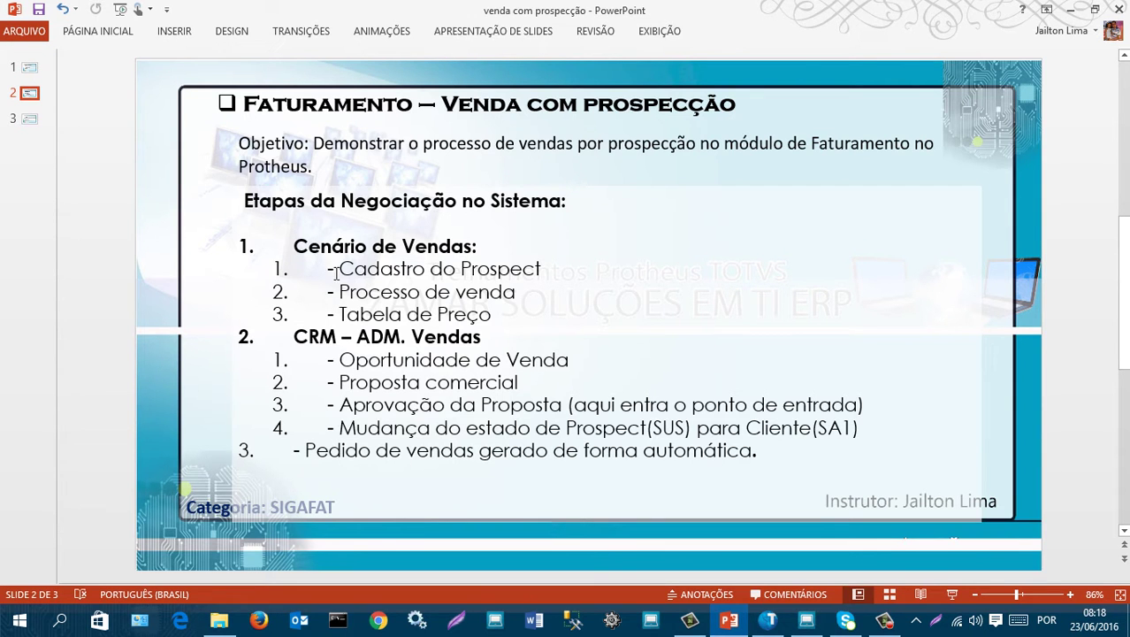
{"action": "left_click", "coordinate": [1072, 11]}
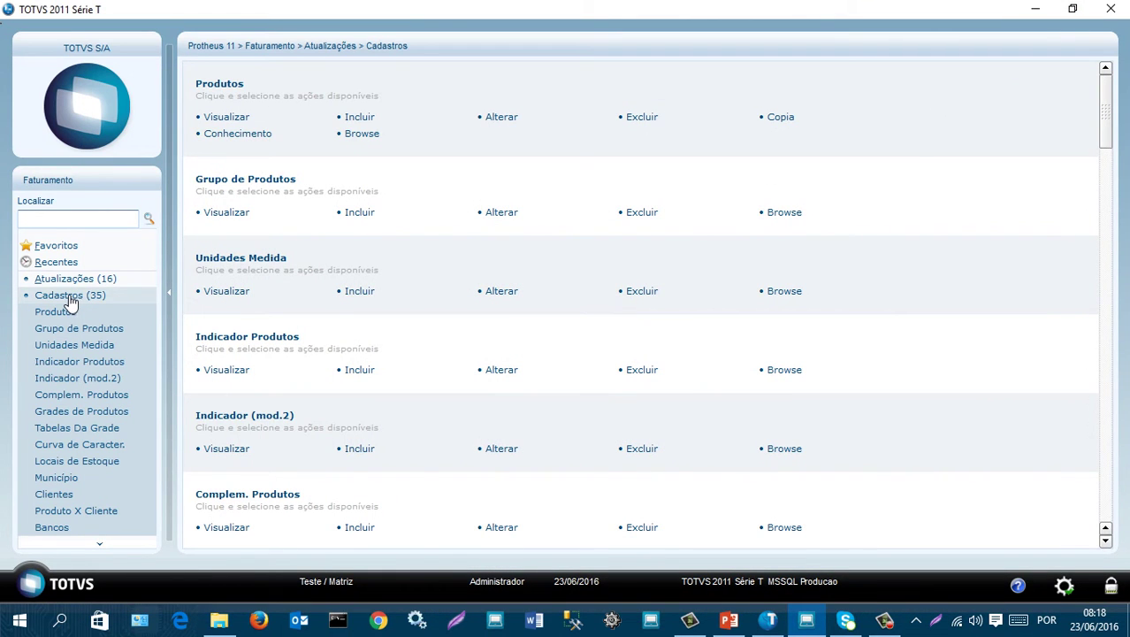
- Open the Prospects register under Atualizações > Cenarios de Venda
{"action": "left_click", "coordinate": [74, 299]}
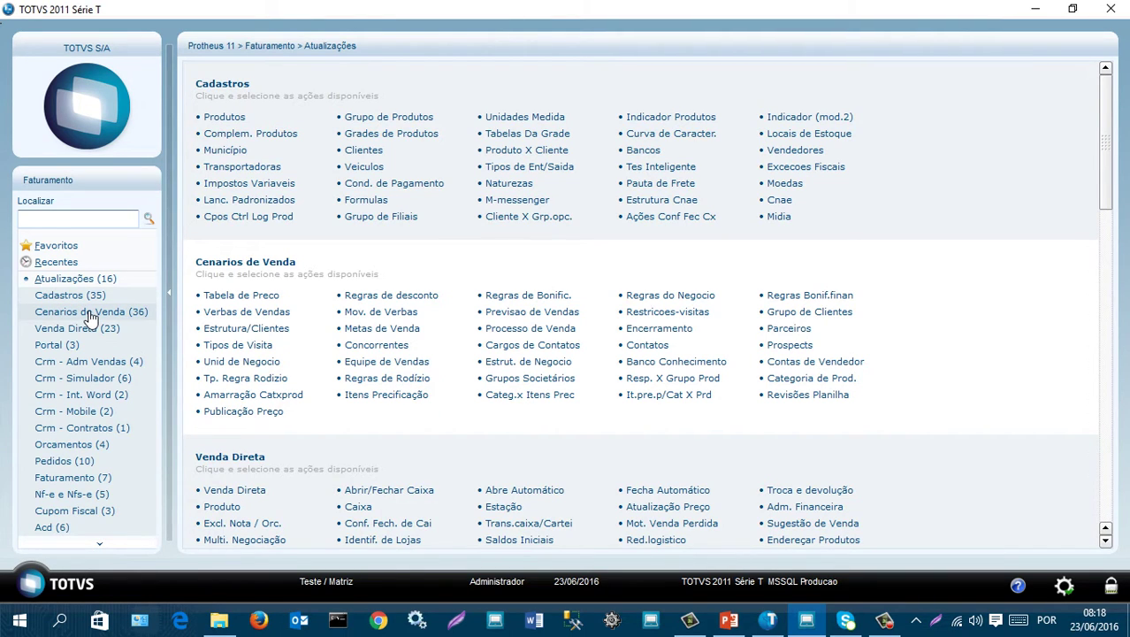
{"action": "left_click", "coordinate": [91, 315]}
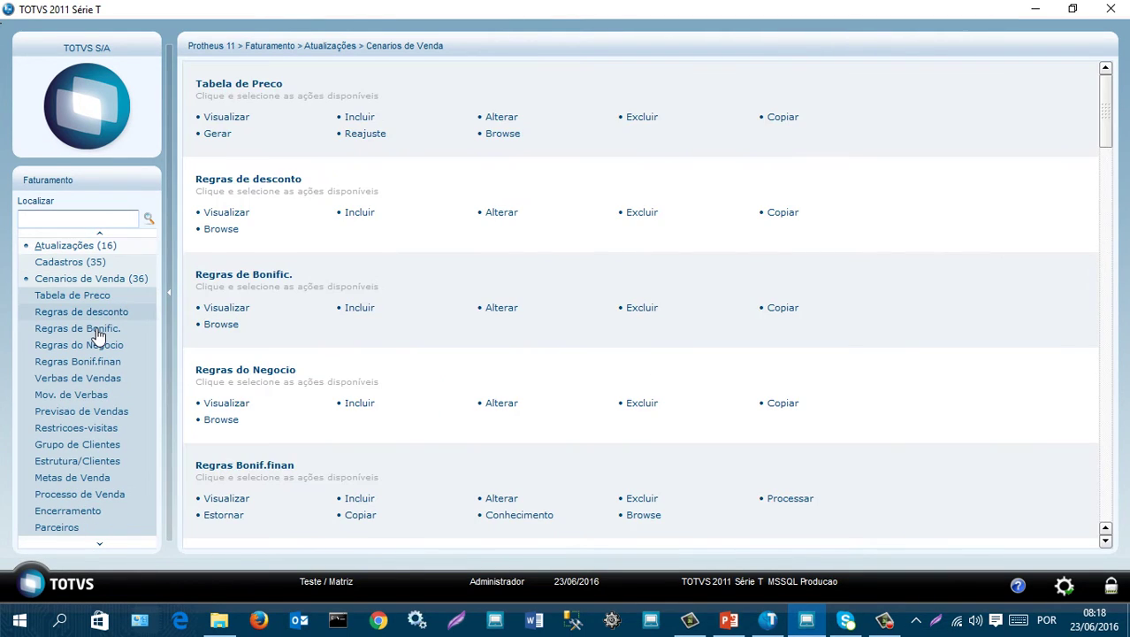
{"action": "scroll", "coordinate": [99, 335], "scroll_direction": "up", "scroll_amount": 1}
{"action": "scroll", "coordinate": [104, 326], "scroll_direction": "down", "scroll_amount": 7}
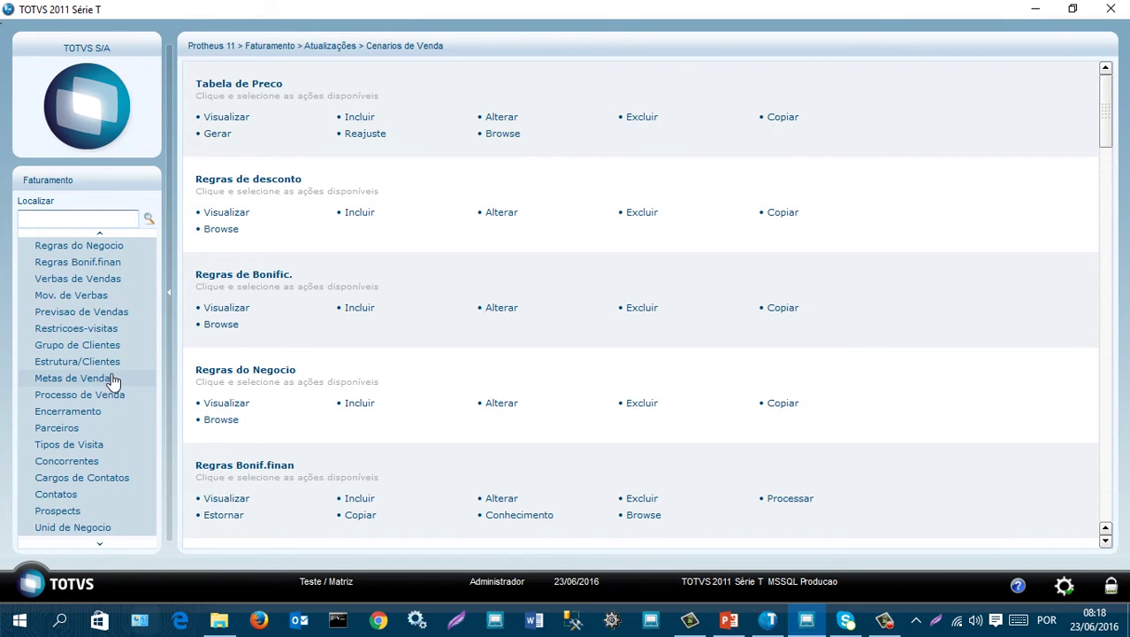
{"action": "scroll", "coordinate": [120, 379], "scroll_direction": "down", "scroll_amount": 4}
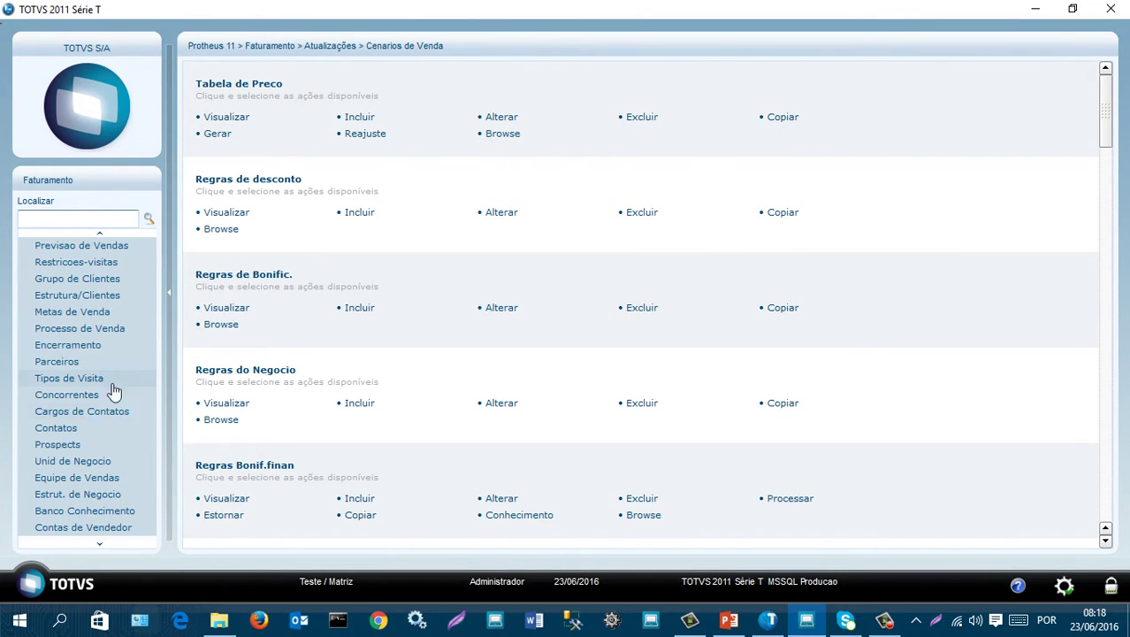
{"action": "left_click", "coordinate": [55, 446]}
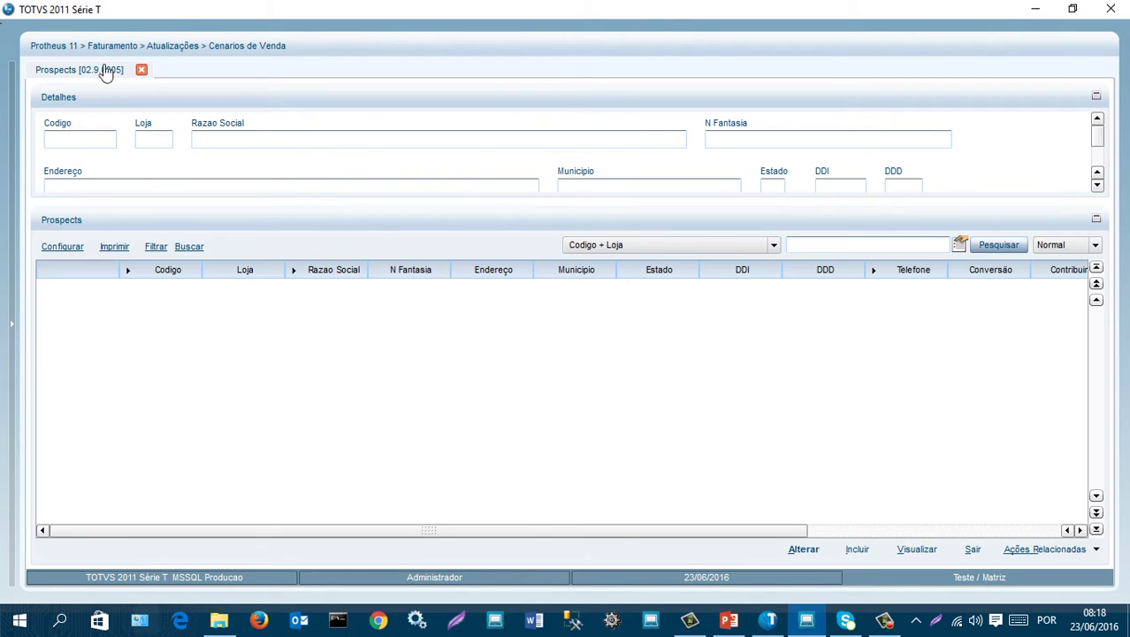
- Start a new prospect: store 01, ERP FACIL TUTORIAIS, trade name ERP FACIL, type Revendedor
{"action": "left_click", "coordinate": [857, 549]}
{"action": "left_click", "coordinate": [260, 147]}
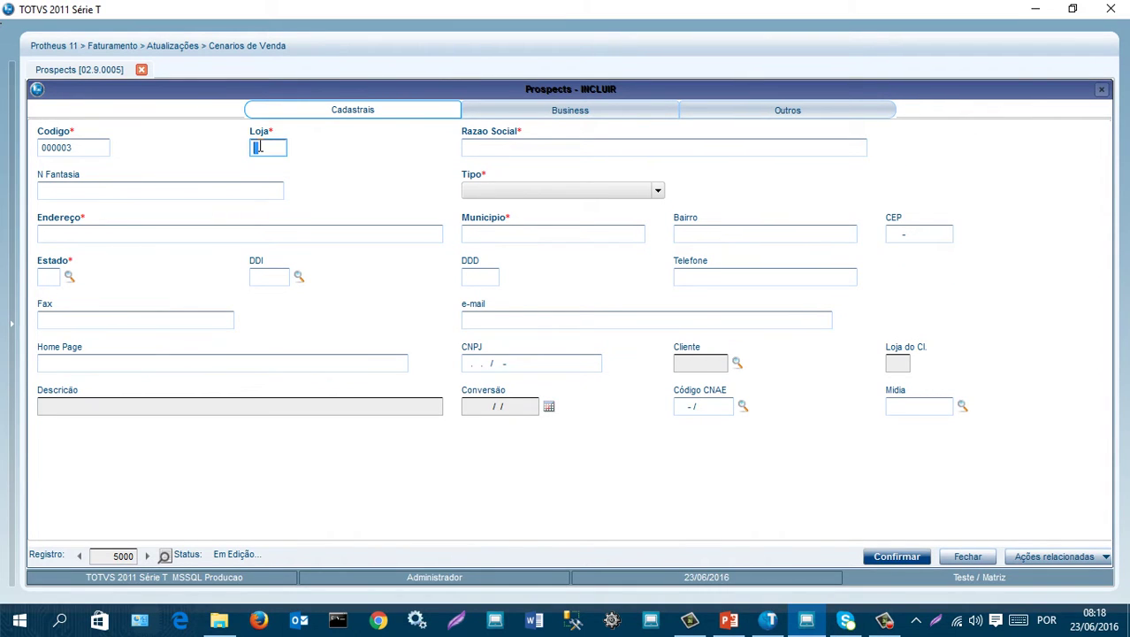
{"action": "type", "text": "01"}
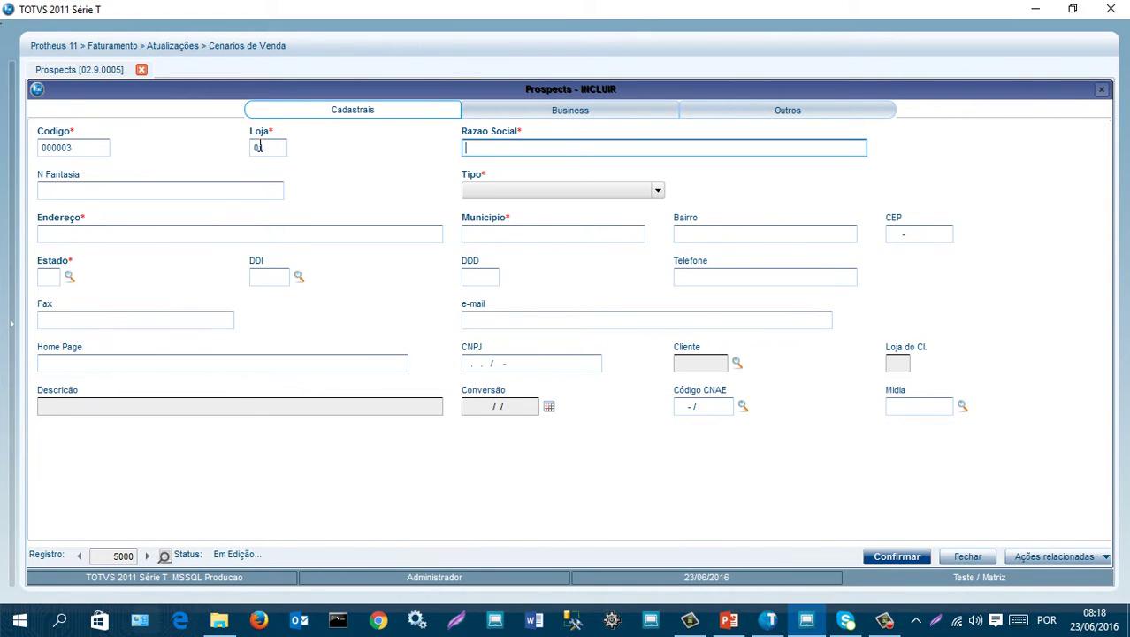
{"action": "type", "text": "ERP FACIL TUTORIAIS"}
{"action": "key", "text": "Tab"}
{"action": "type", "text": "ERP FACIL"}
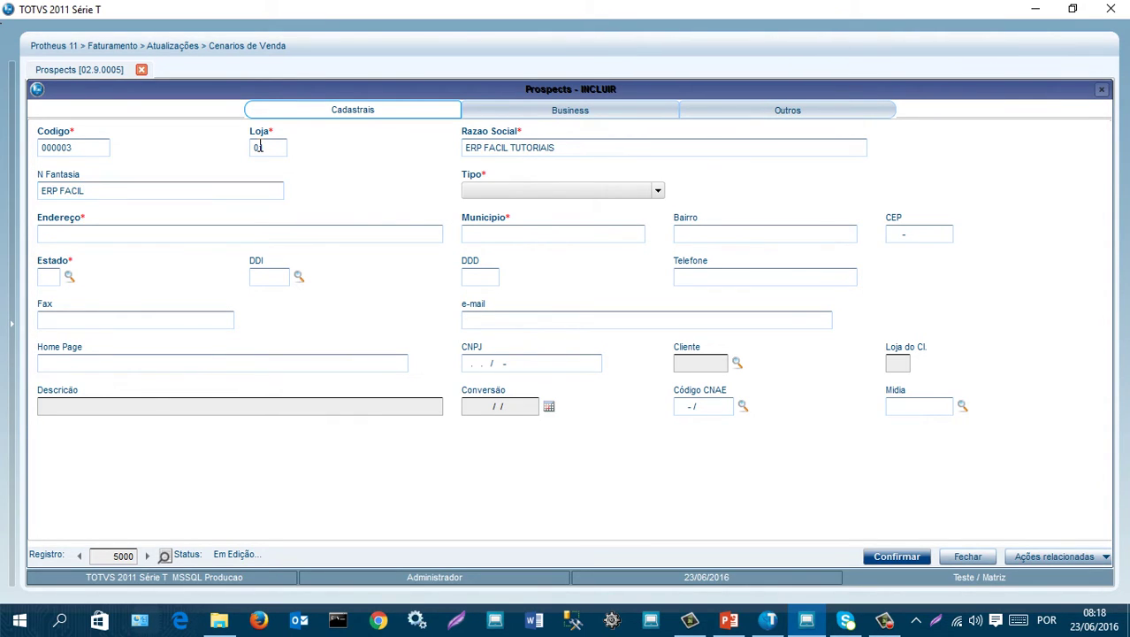
{"action": "left_click", "coordinate": [589, 194]}
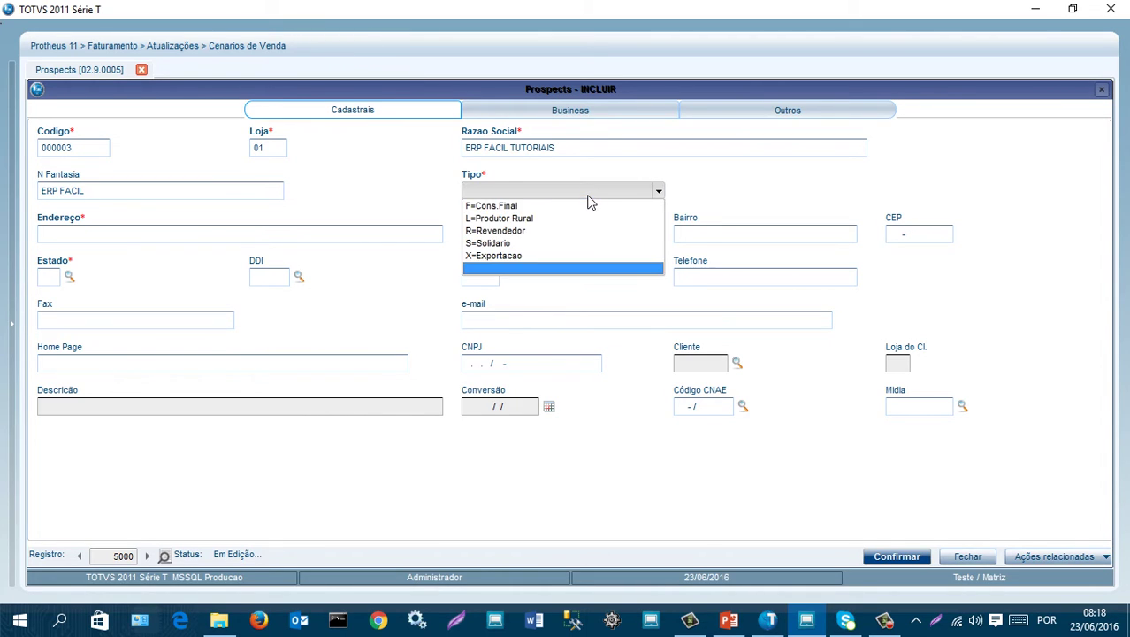
{"action": "left_click", "coordinate": [534, 230]}
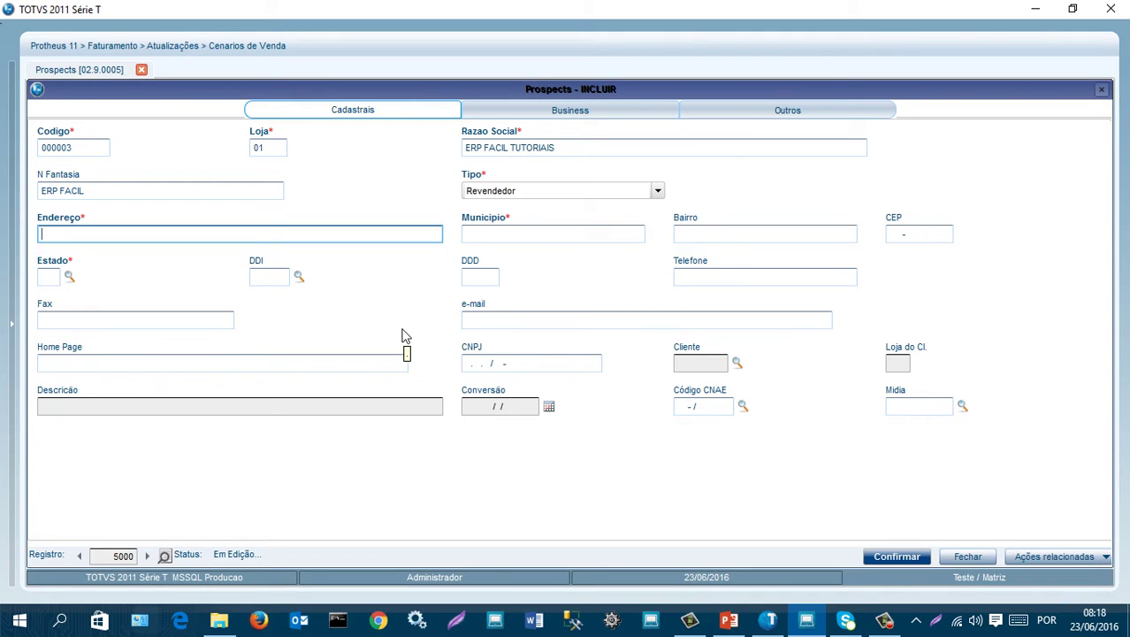
- Enter the prospect's address: RUA 123, SAO PAULO, neighbourhood CENTRO, state SP
{"action": "type", "text": "RUA 123,"}
{"action": "key", "text": "Tab"}
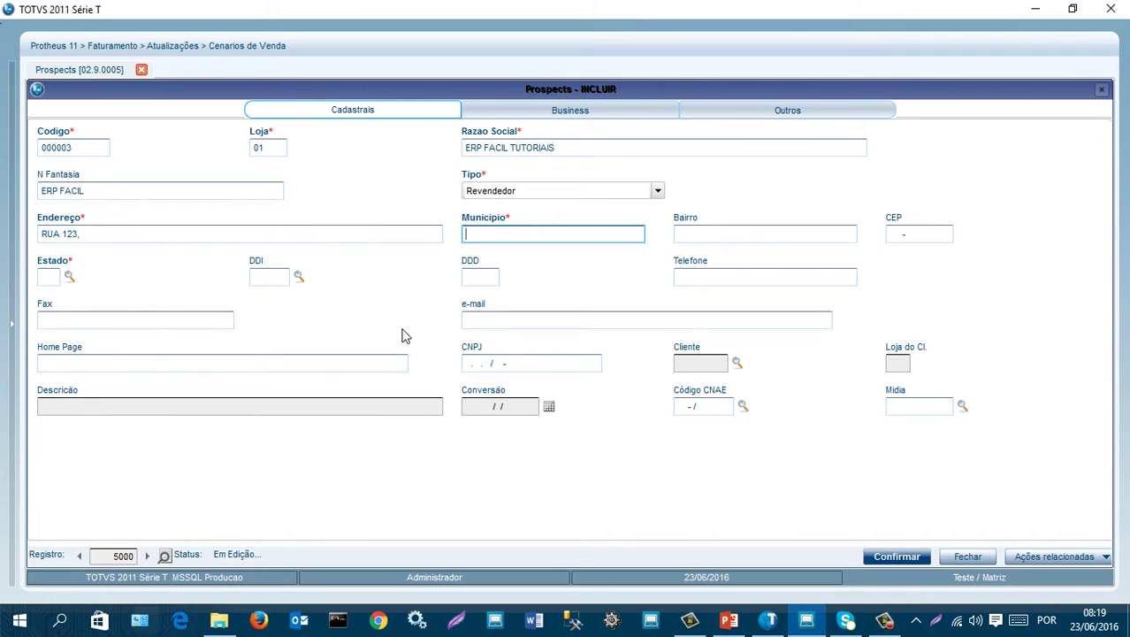
{"action": "type", "text": "SAO PAULO"}
{"action": "key", "text": "Tab"}
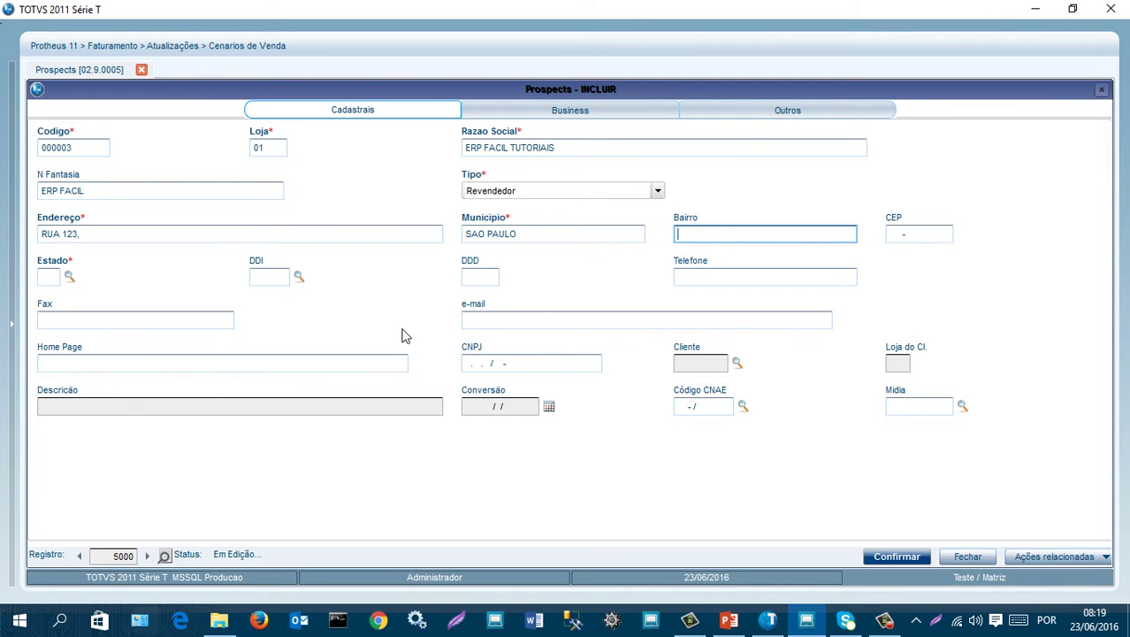
{"action": "type", "text": "CENTRO"}
{"action": "key", "text": "Tab"}
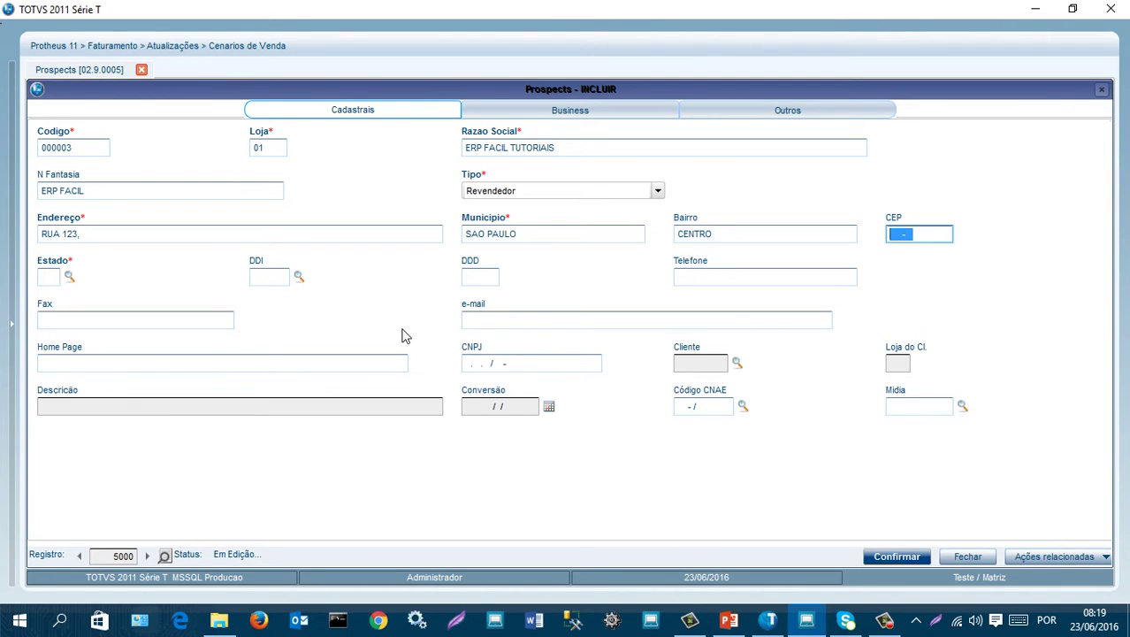
{"action": "key", "text": "Tab"}
{"action": "type", "text": "S"}
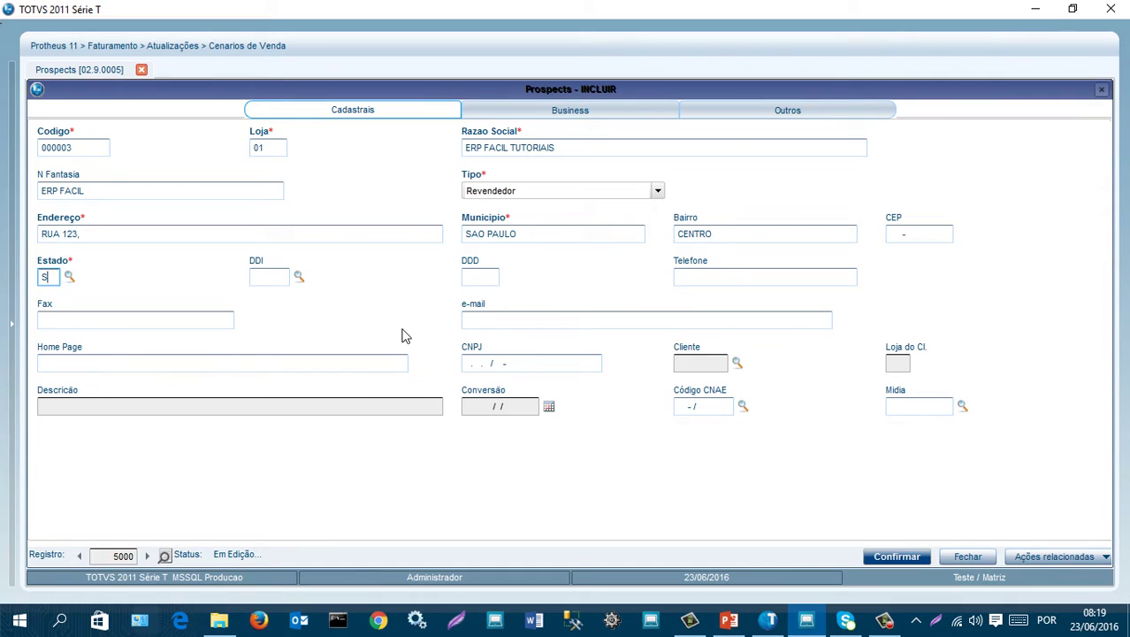
{"action": "type", "text": "P"}
{"action": "key", "text": "Tab"}
{"action": "left_click", "coordinate": [596, 113]}
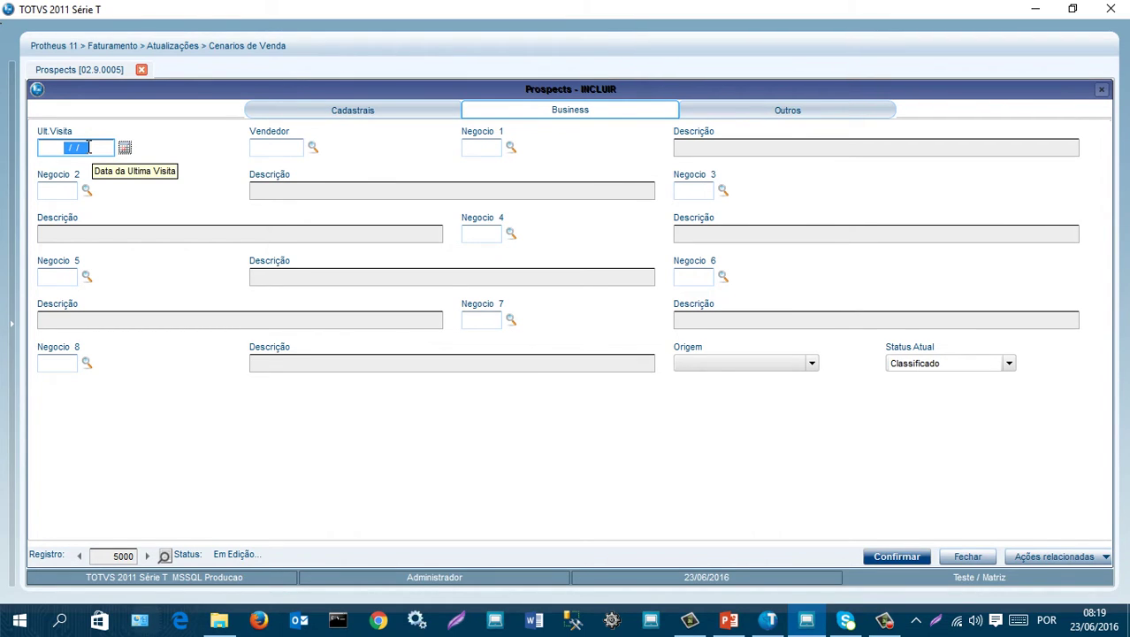
- From the Vendedor lookup, register salesperson VEND00 named VENDEDOR PADRAO
{"action": "left_click", "coordinate": [314, 149]}
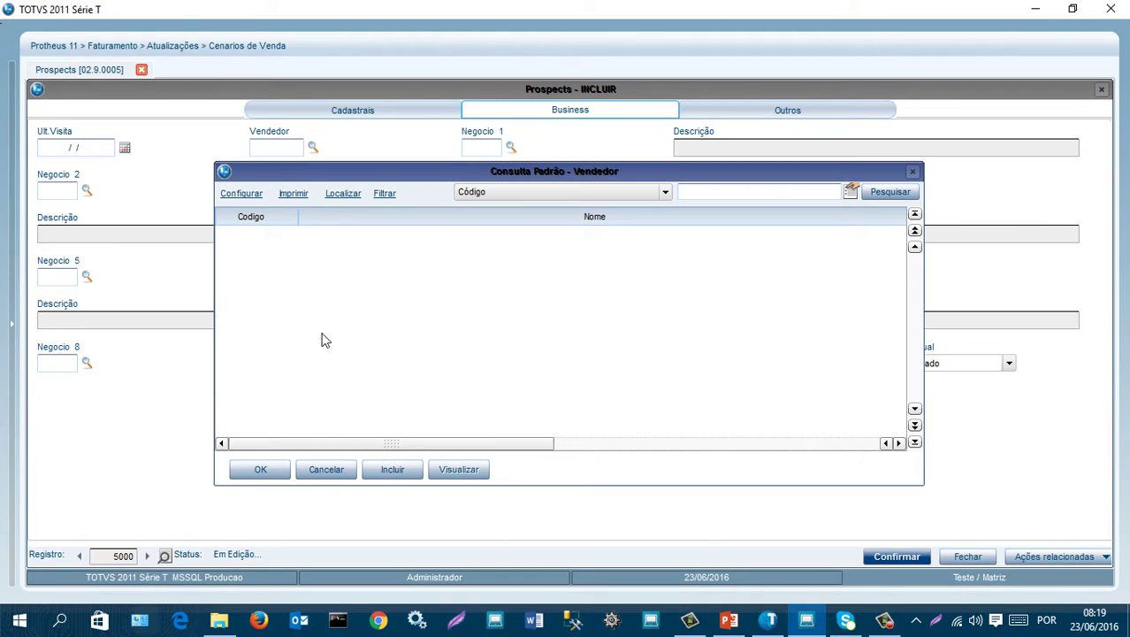
{"action": "left_click", "coordinate": [400, 474]}
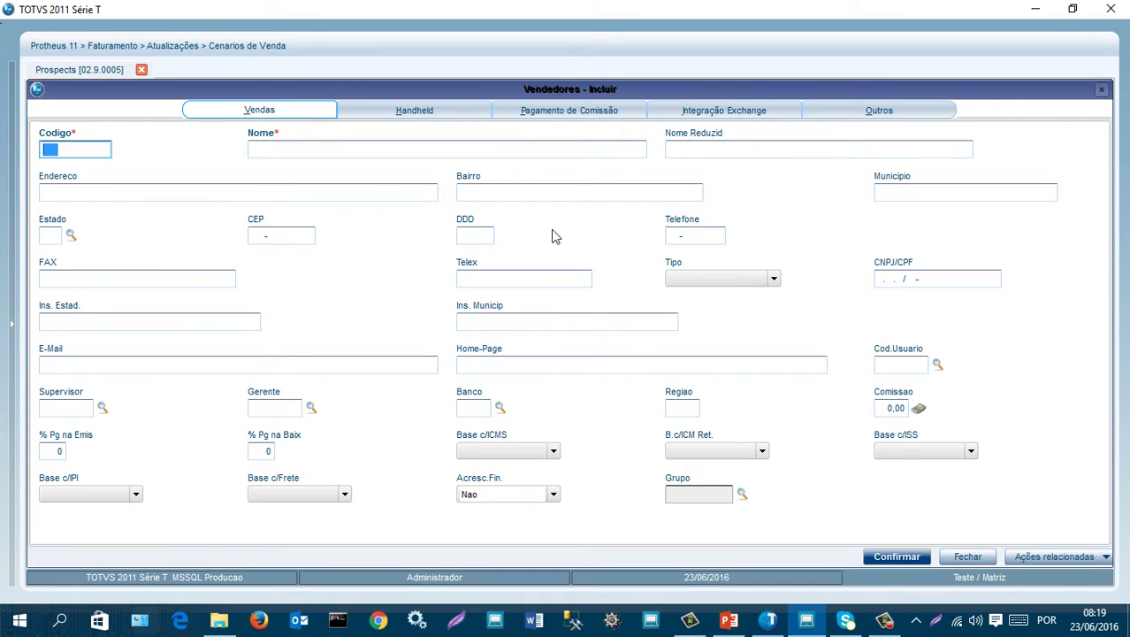
{"action": "type", "text": "VEND"}
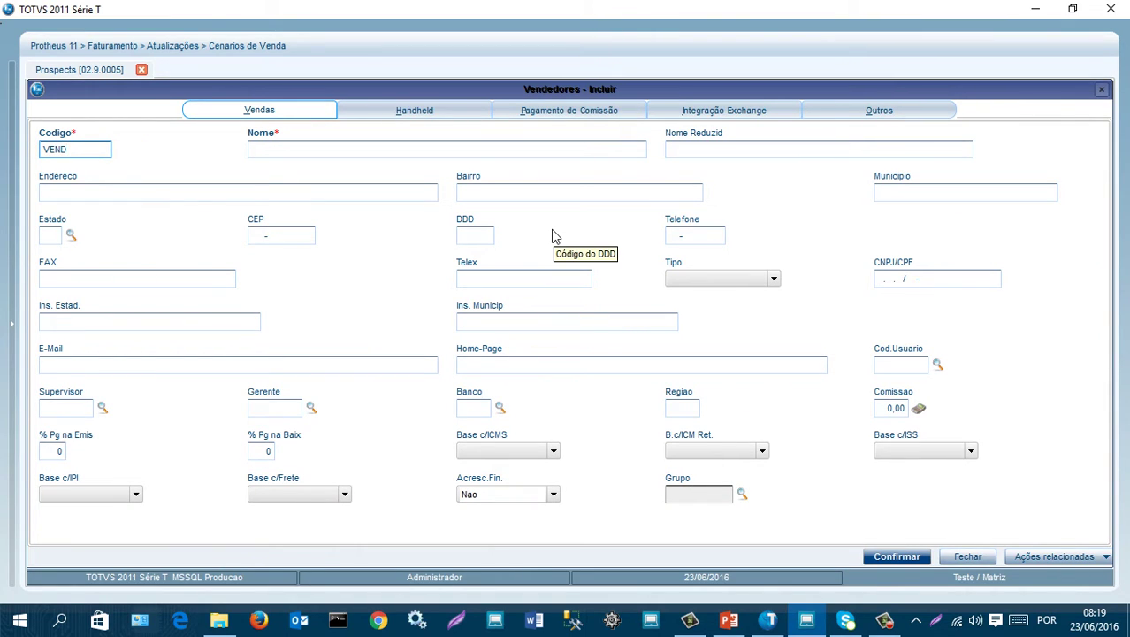
{"action": "type", "text": "00"}
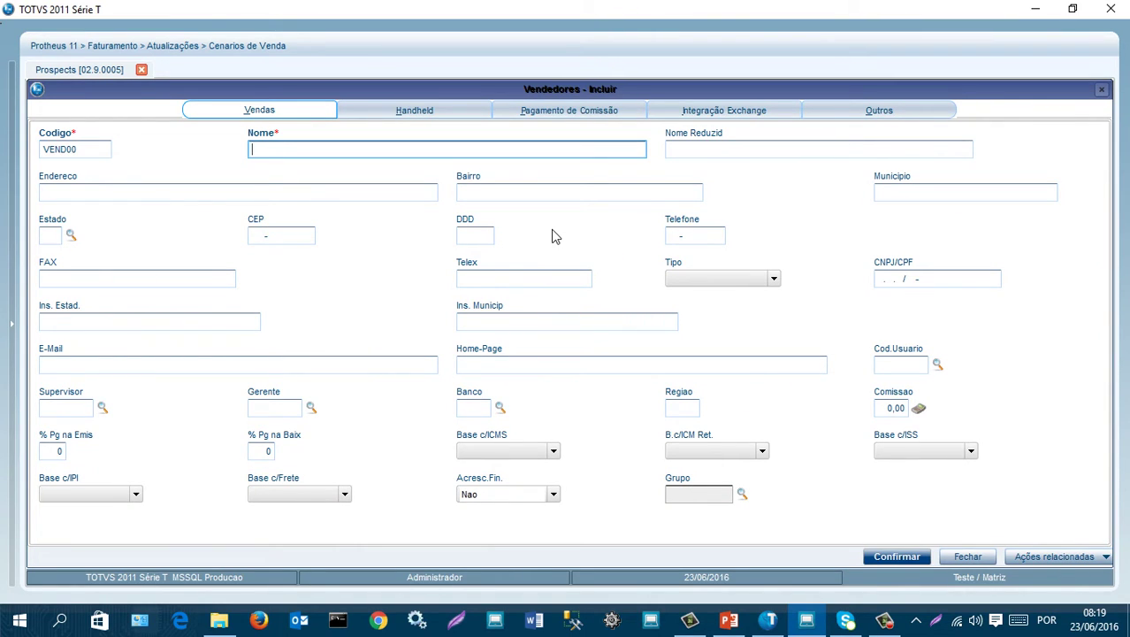
{"action": "type", "text": "VENDEDOR PADRAO"}
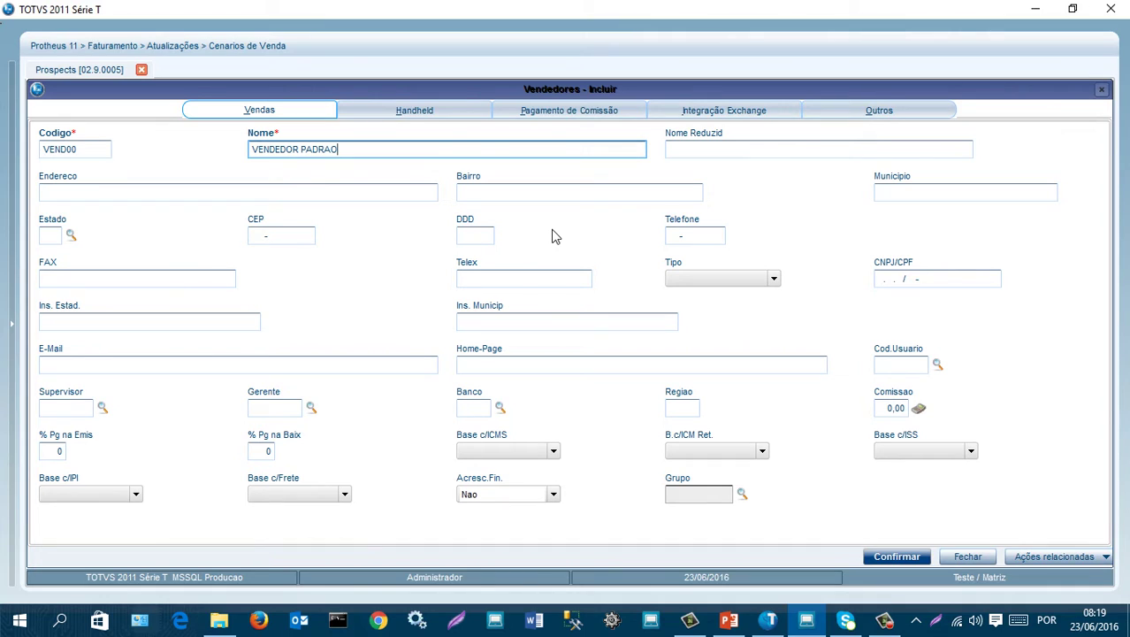
{"action": "key", "text": "Tab"}
{"action": "key", "text": "Tab"}
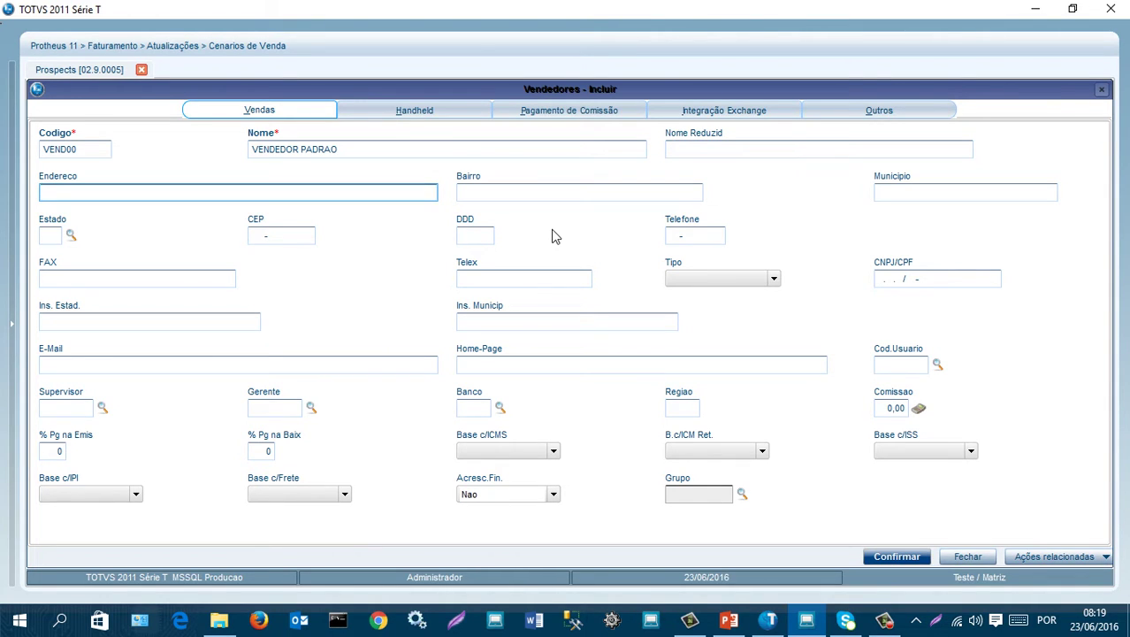
{"action": "left_click", "coordinate": [899, 557]}
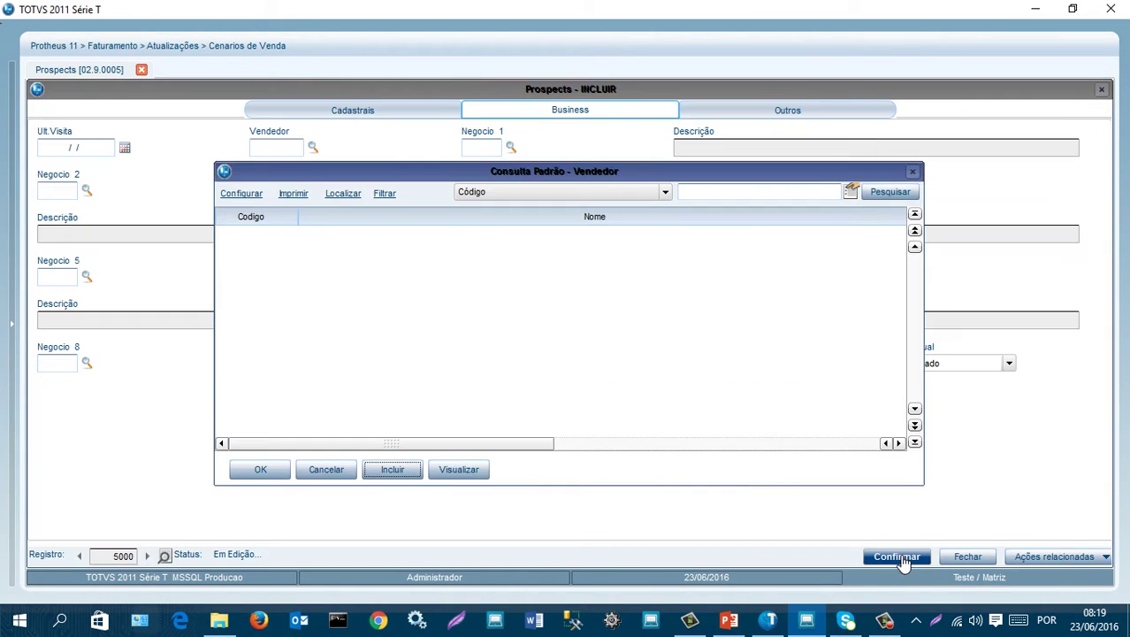
- Refresh the salesperson list, pick VEND00 for the prospect, and return to Cadastrais
{"action": "left_click", "coordinate": [271, 238]}
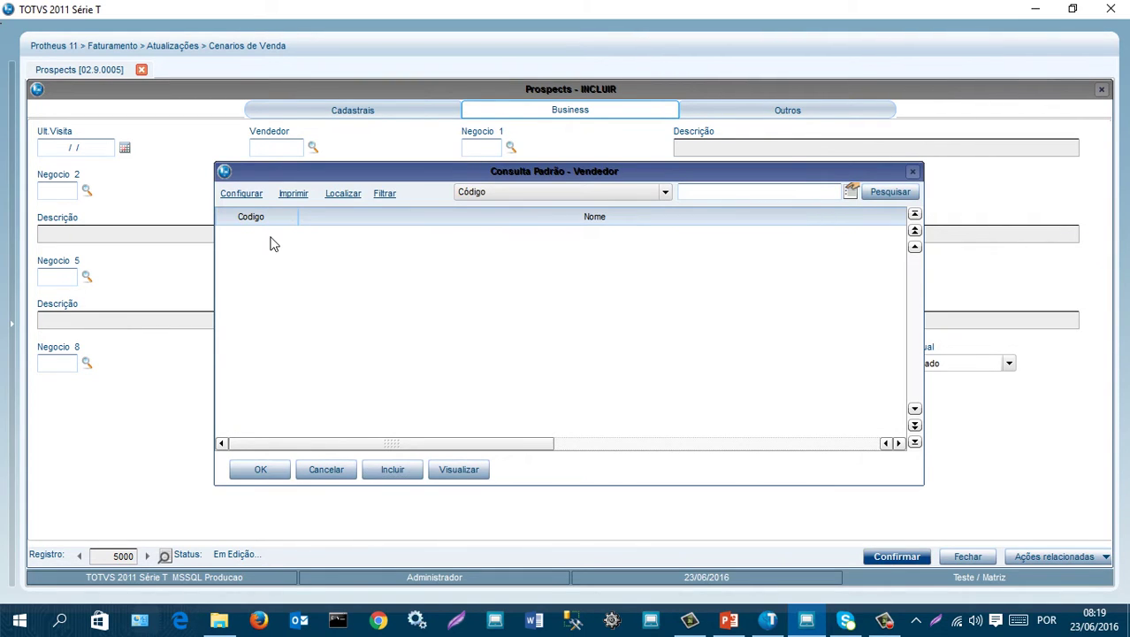
{"action": "left_click", "coordinate": [916, 232]}
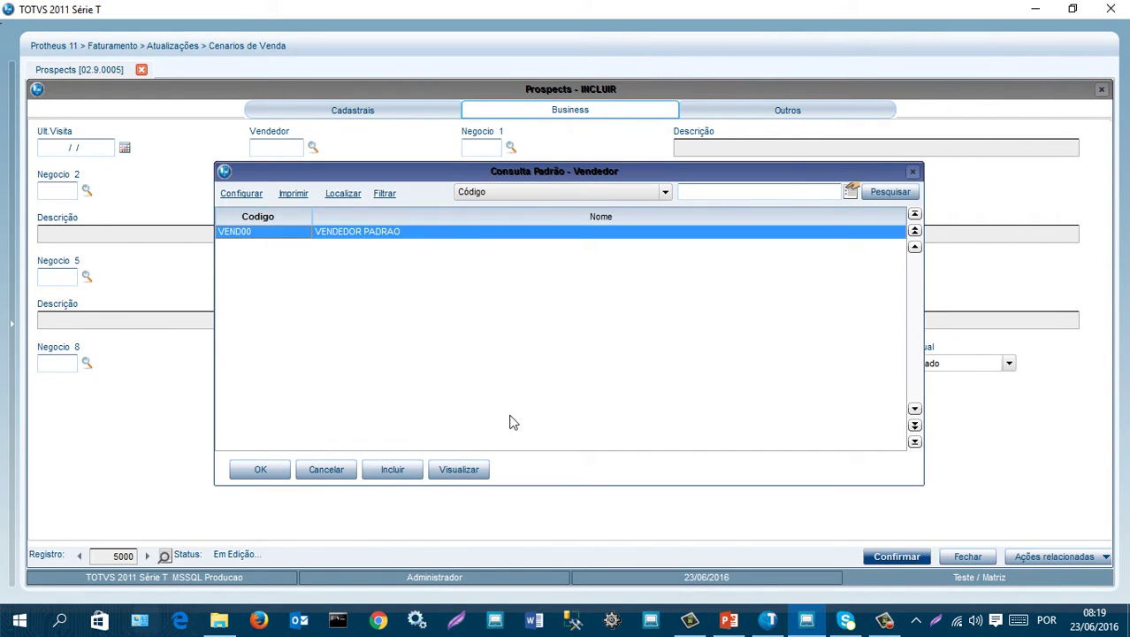
{"action": "left_click", "coordinate": [265, 471]}
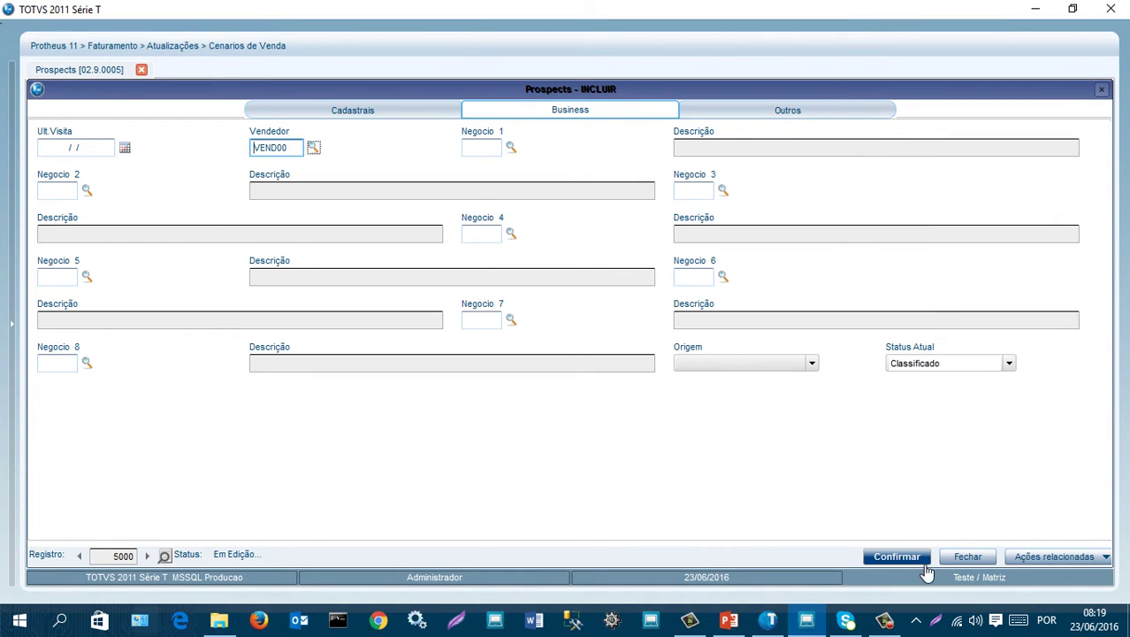
{"action": "left_click", "coordinate": [362, 112]}
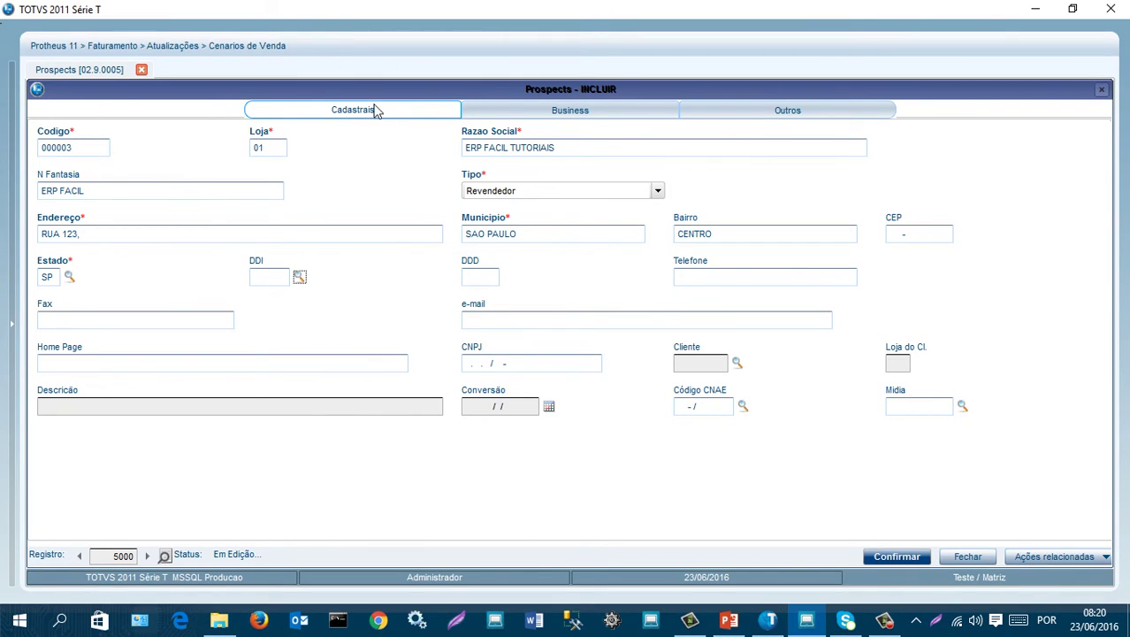
- Save prospect 000003, view the status colour legend, and exit the Prospects screen
{"action": "left_click", "coordinate": [899, 558]}
{"action": "left_click", "coordinate": [967, 555]}
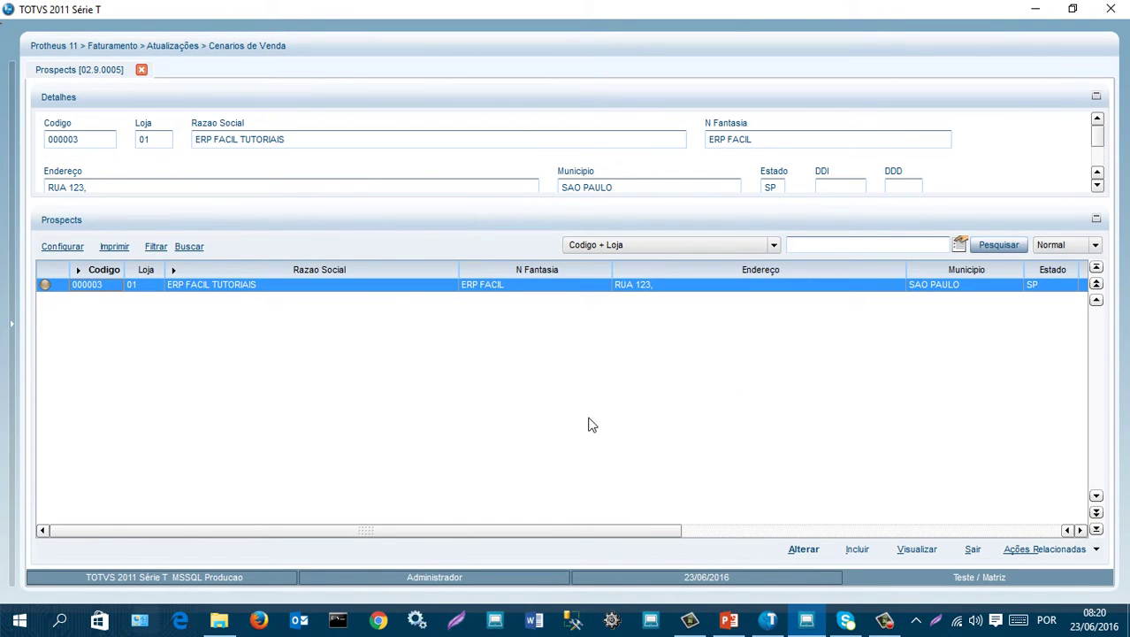
{"action": "left_click", "coordinate": [1070, 553]}
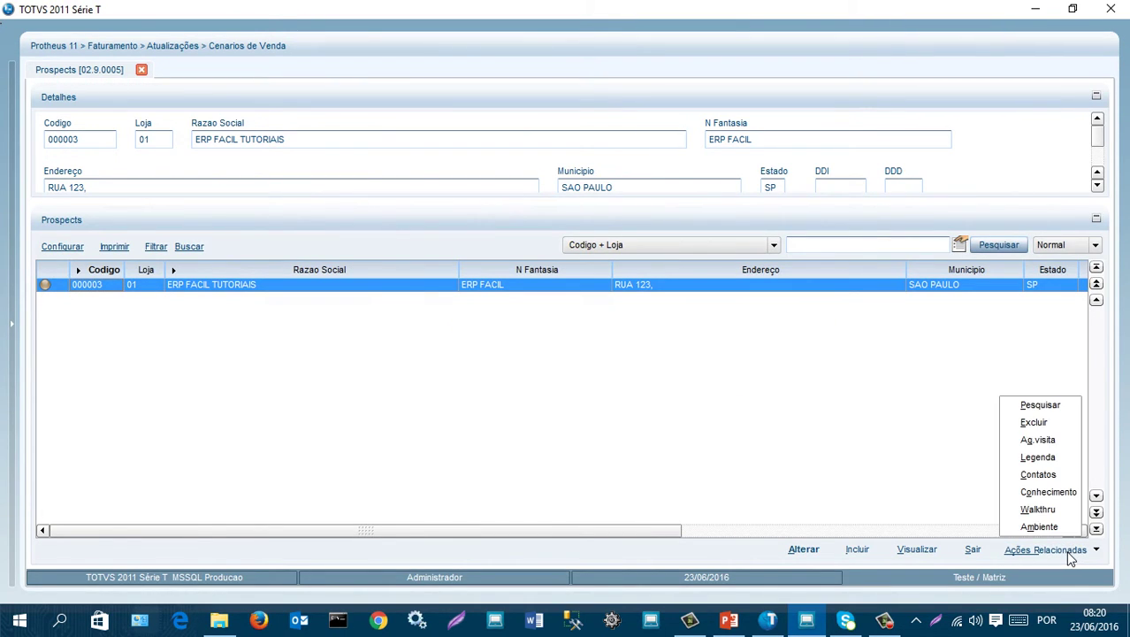
{"action": "left_click", "coordinate": [1039, 459]}
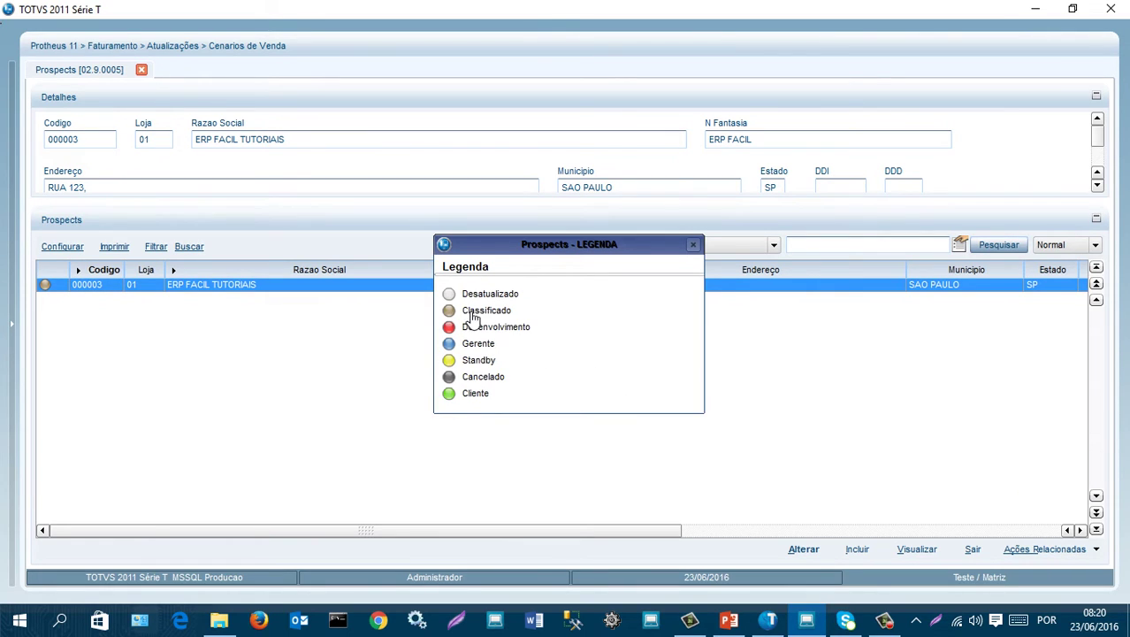
{"action": "left_click", "coordinate": [694, 247]}
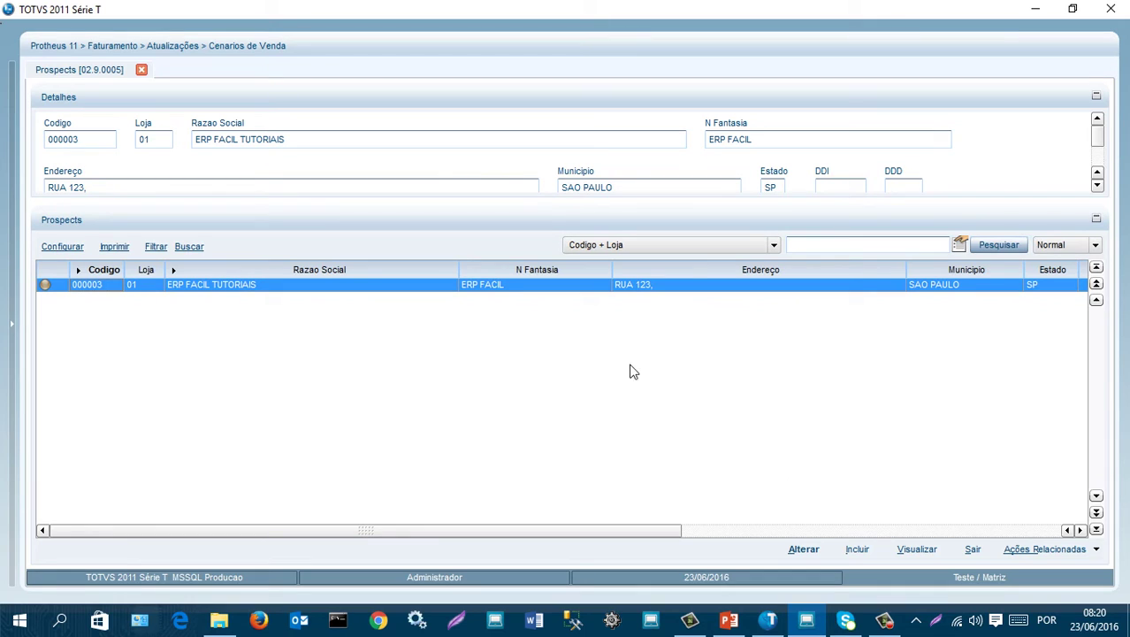
{"action": "left_click", "coordinate": [973, 553]}
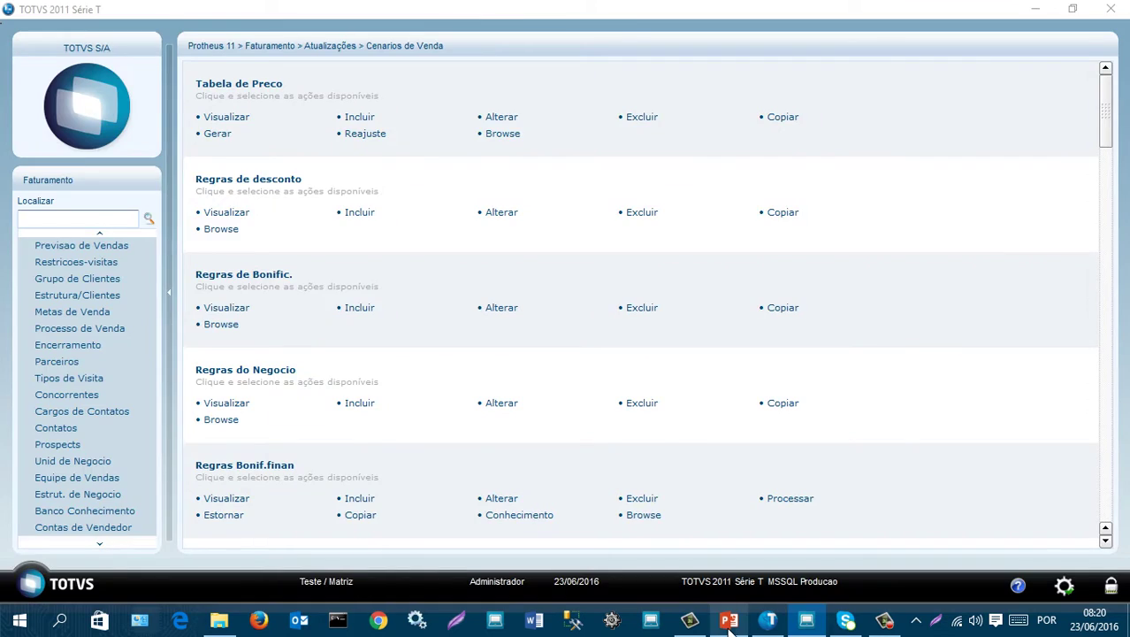
- Show the PowerPoint slide of negotiation stages, then return to Protheus
{"action": "left_click", "coordinate": [728, 621]}
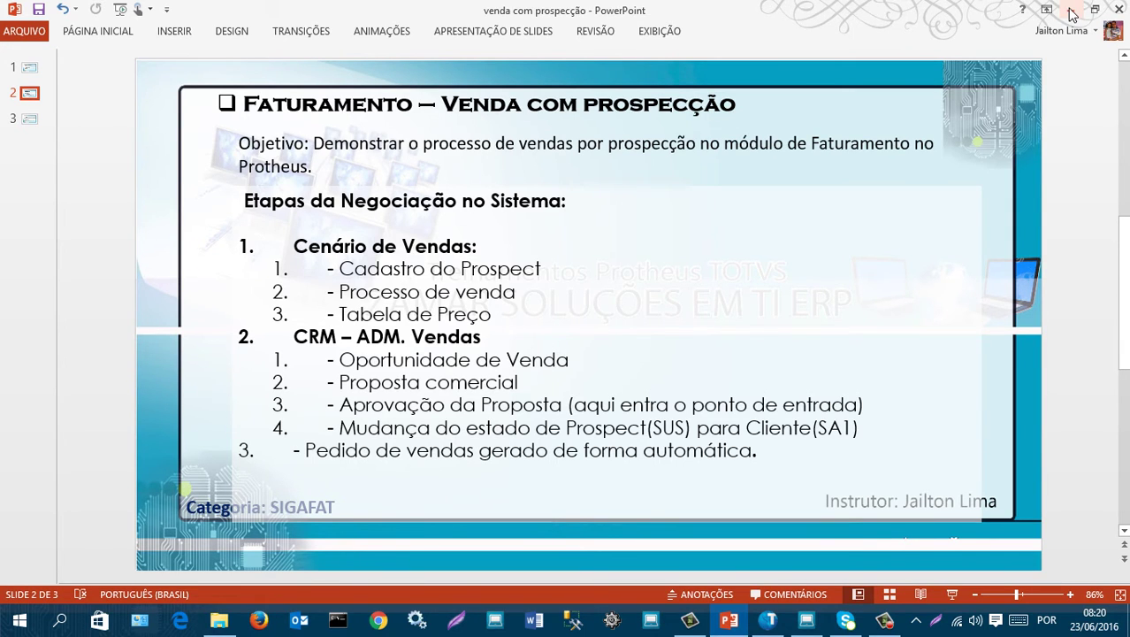
{"action": "left_click", "coordinate": [1068, 12]}
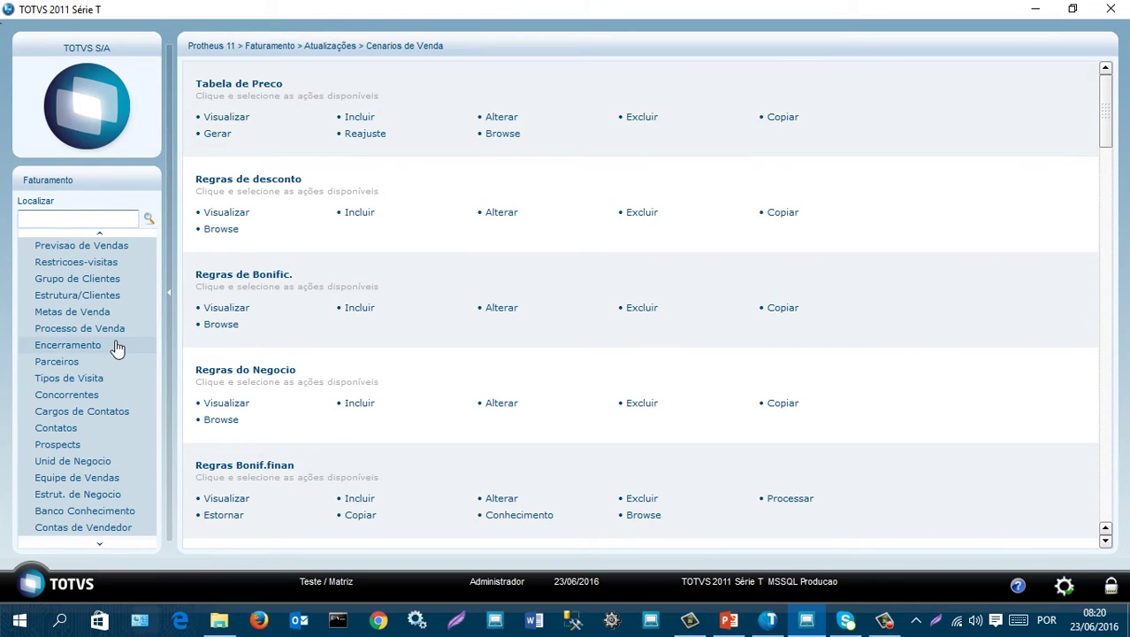
- Scroll the Cenarios de Venda menu and open Processo de Venda
{"action": "scroll", "coordinate": [91, 344], "scroll_direction": "down", "scroll_amount": 1}
{"action": "scroll", "coordinate": [90, 354], "scroll_direction": "down", "scroll_amount": 2}
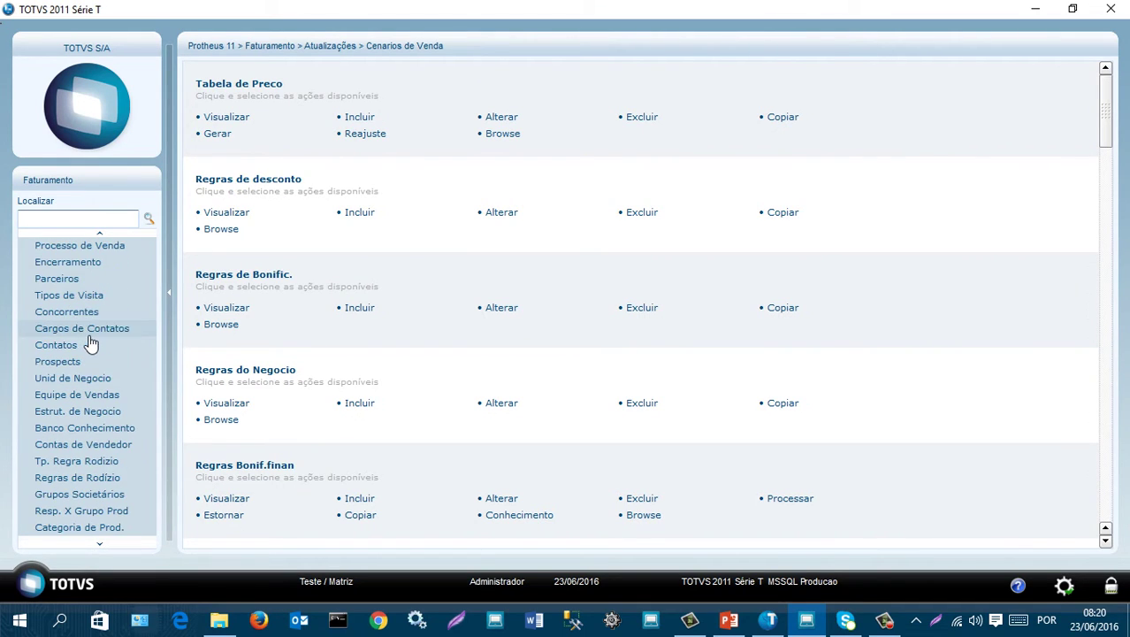
{"action": "scroll", "coordinate": [93, 382], "scroll_direction": "up", "scroll_amount": 3}
{"action": "scroll", "coordinate": [93, 381], "scroll_direction": "up", "scroll_amount": 4}
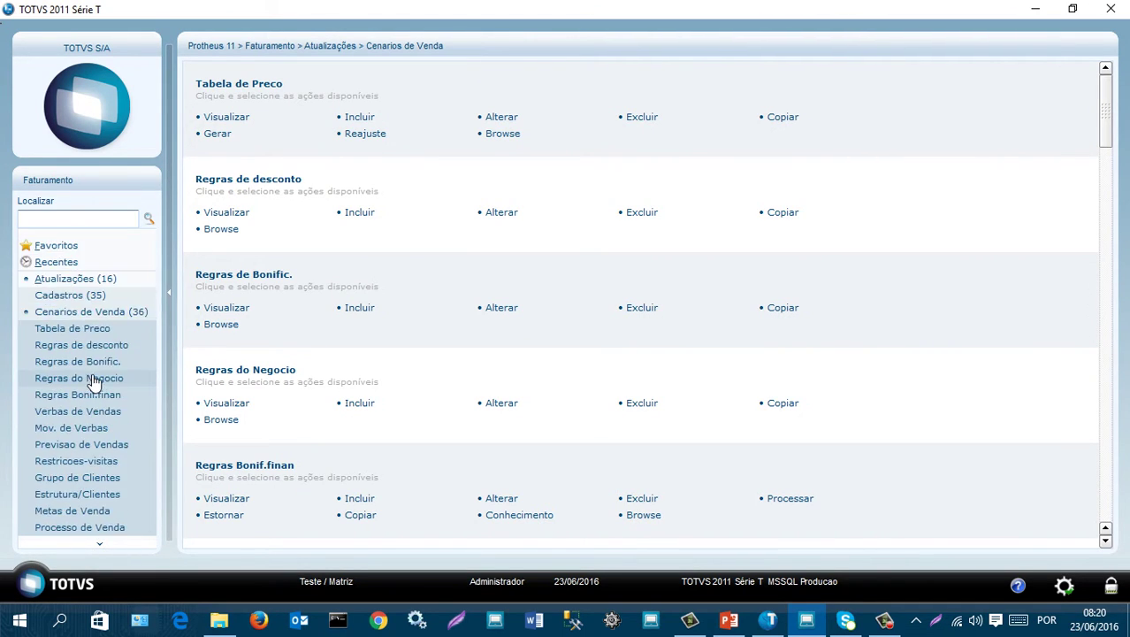
{"action": "scroll", "coordinate": [124, 340], "scroll_direction": "down", "scroll_amount": 4}
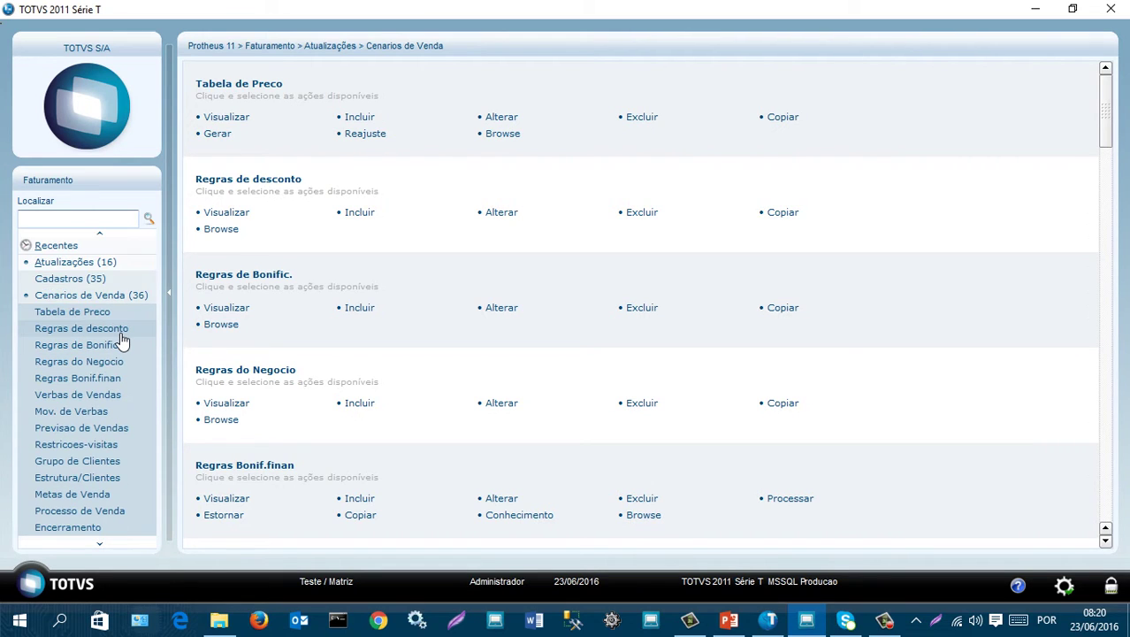
{"action": "scroll", "coordinate": [122, 342], "scroll_direction": "down", "scroll_amount": 1}
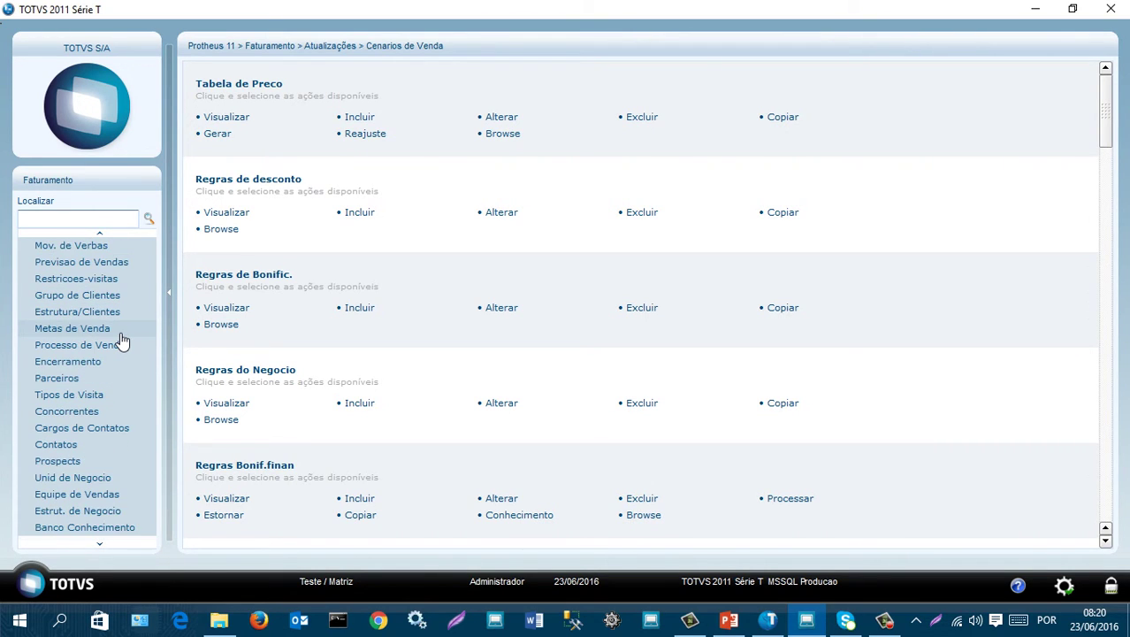
{"action": "scroll", "coordinate": [122, 342], "scroll_direction": "down", "scroll_amount": 1}
{"action": "left_click", "coordinate": [99, 299]}
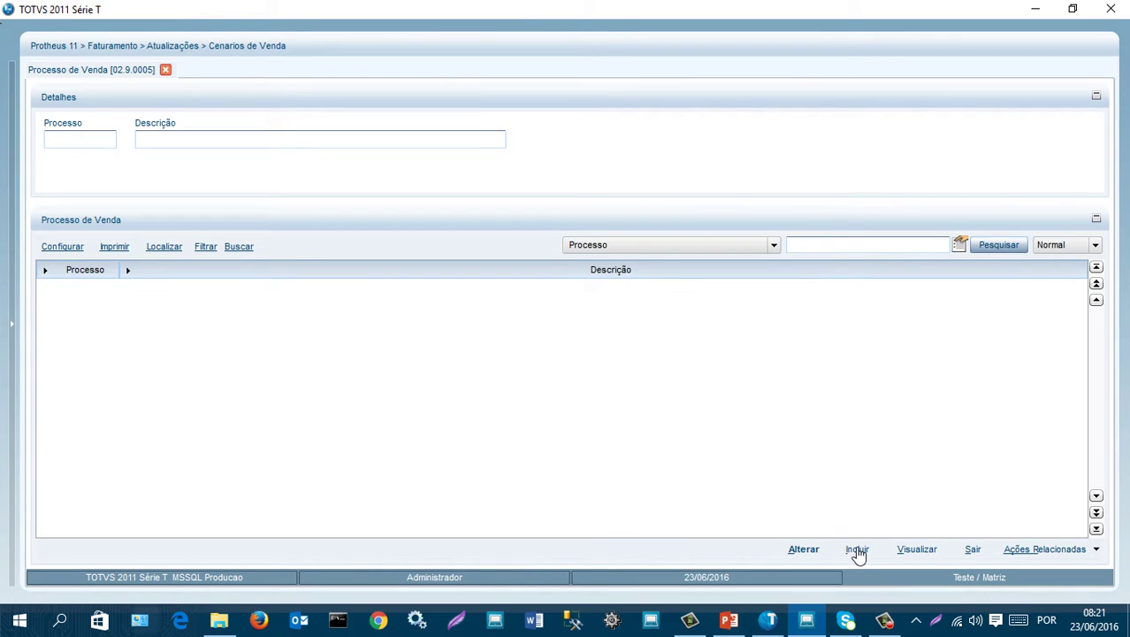
- Create sales process PRO000 described VENDAS POR PROSPECCAO, ready to edit its first stage
{"action": "left_click", "coordinate": [857, 550]}
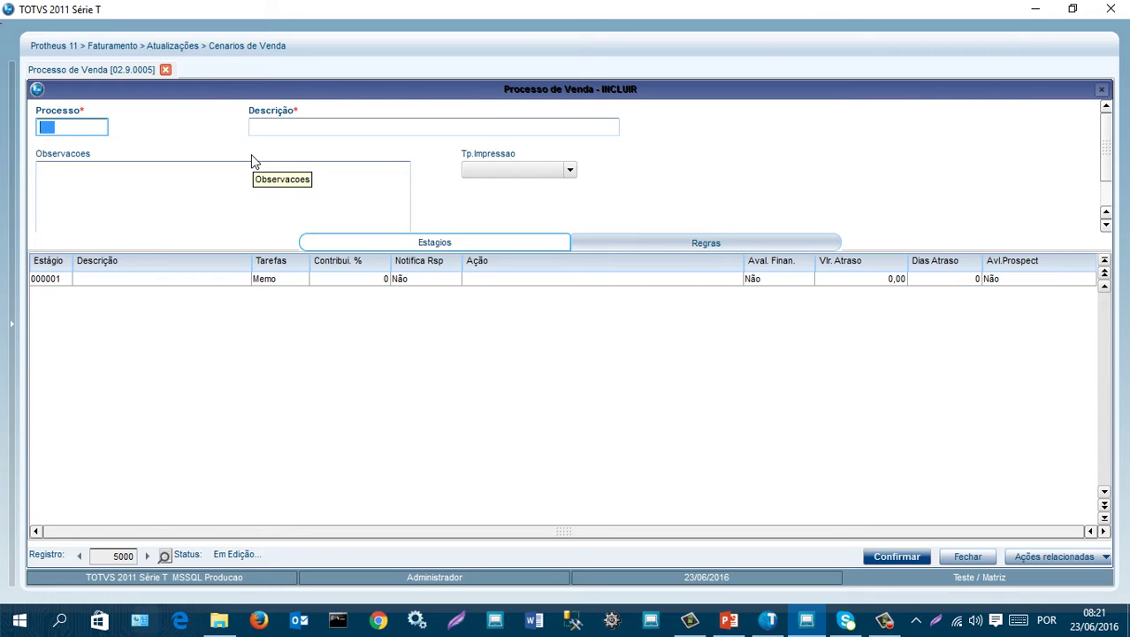
{"action": "type", "text": "PRO000"}
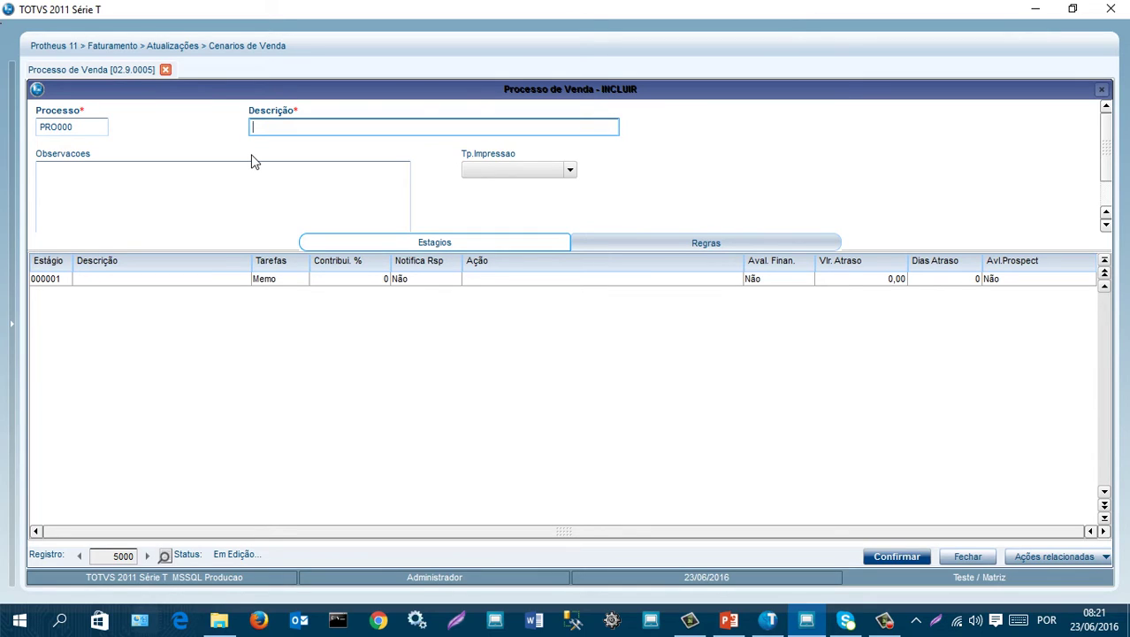
{"action": "type", "text": "VENDAS POR PROSPECCAO"}
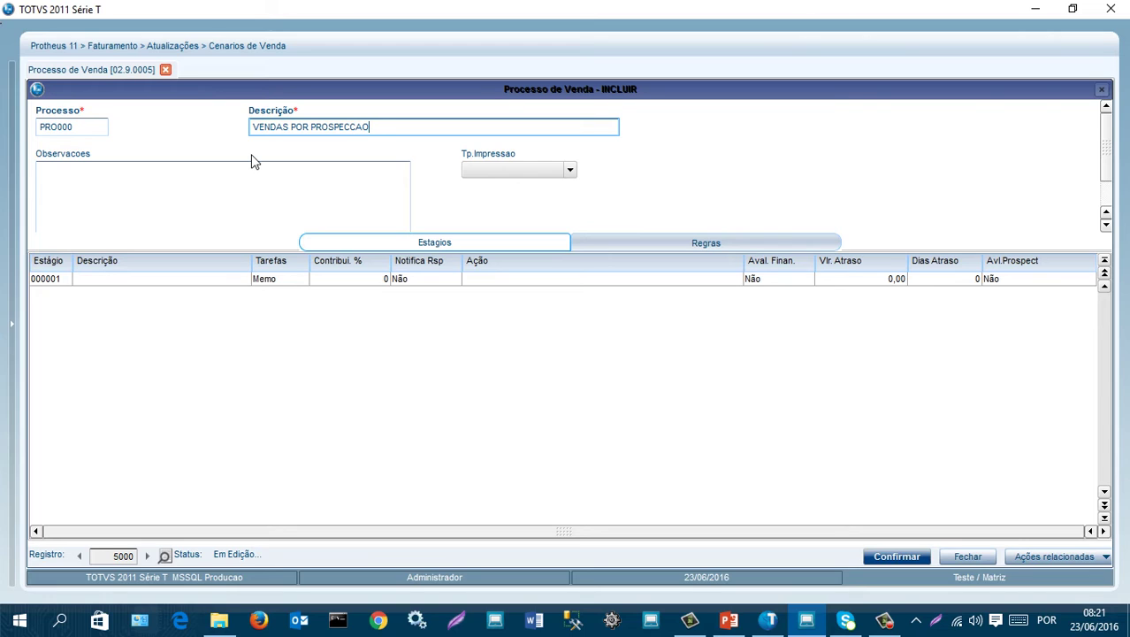
{"action": "left_click", "coordinate": [252, 163]}
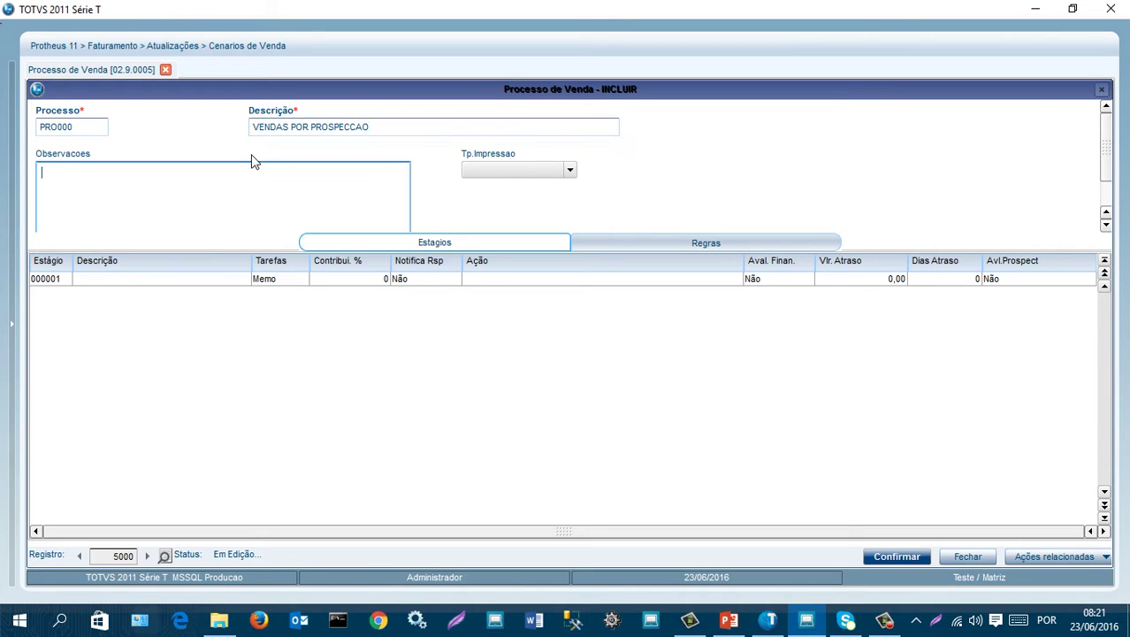
{"action": "left_click", "coordinate": [130, 283]}
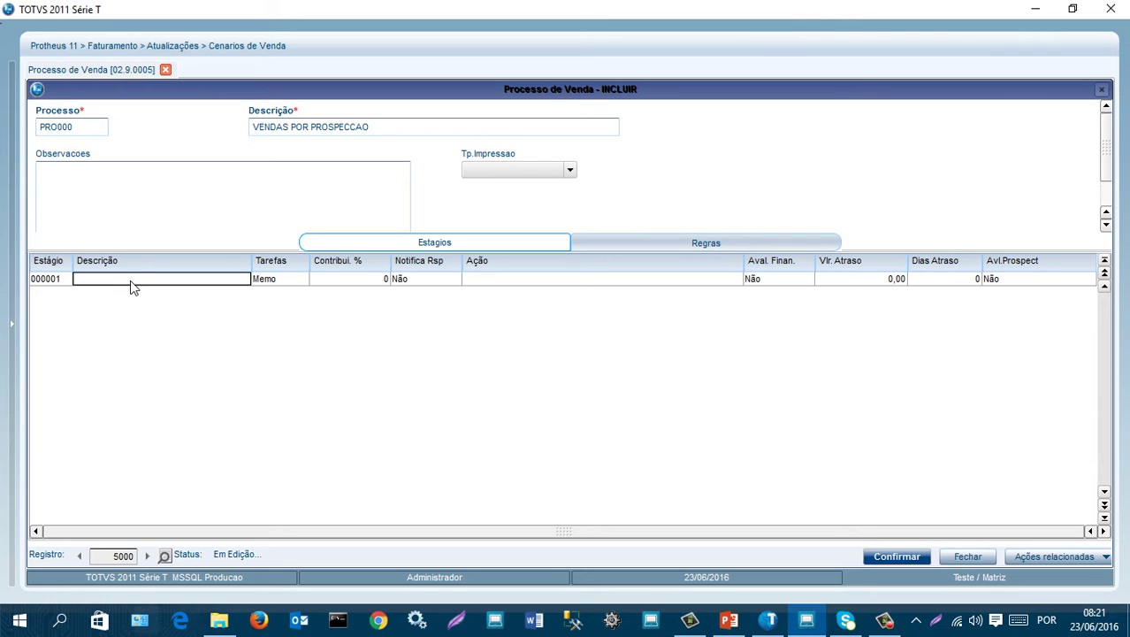
- Set the first stage to DIVULGACAO with a 30% contribution
{"action": "type", "text": "DIVUL"}
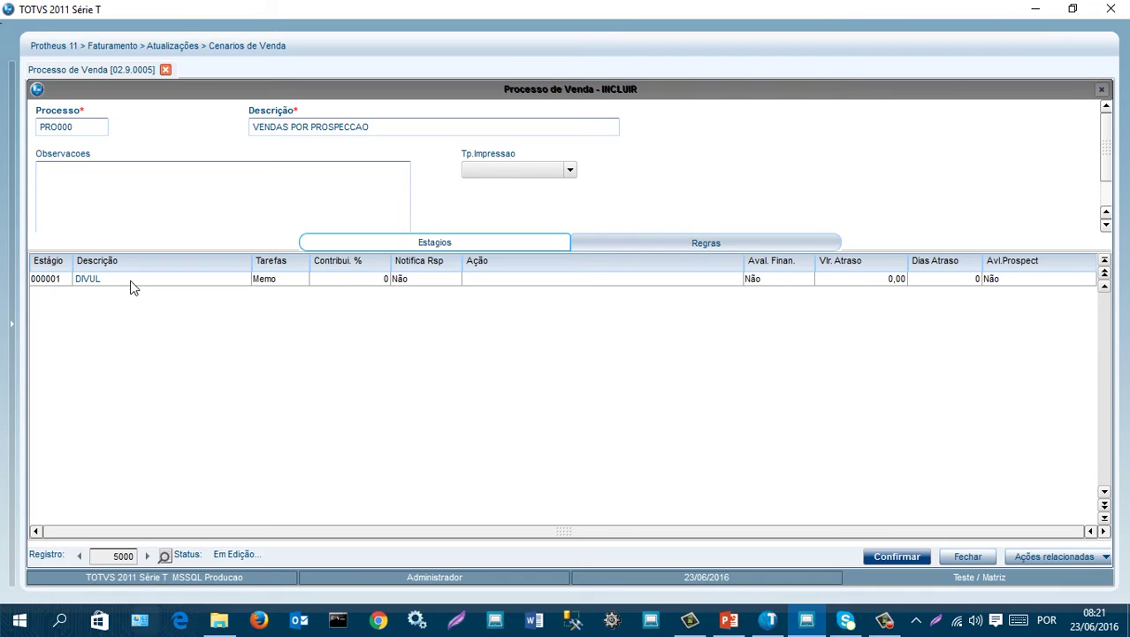
{"action": "type", "text": "GACAO"}
{"action": "key", "text": "Return"}
{"action": "left_click", "coordinate": [356, 278]}
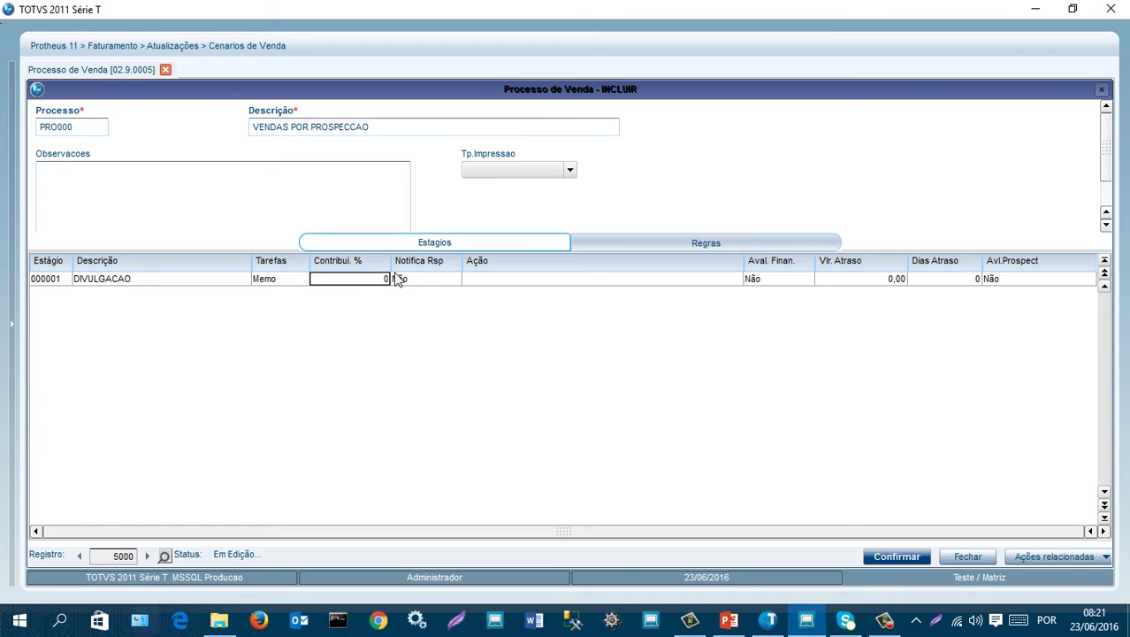
{"action": "type", "text": "30"}
{"action": "key", "text": "Return"}
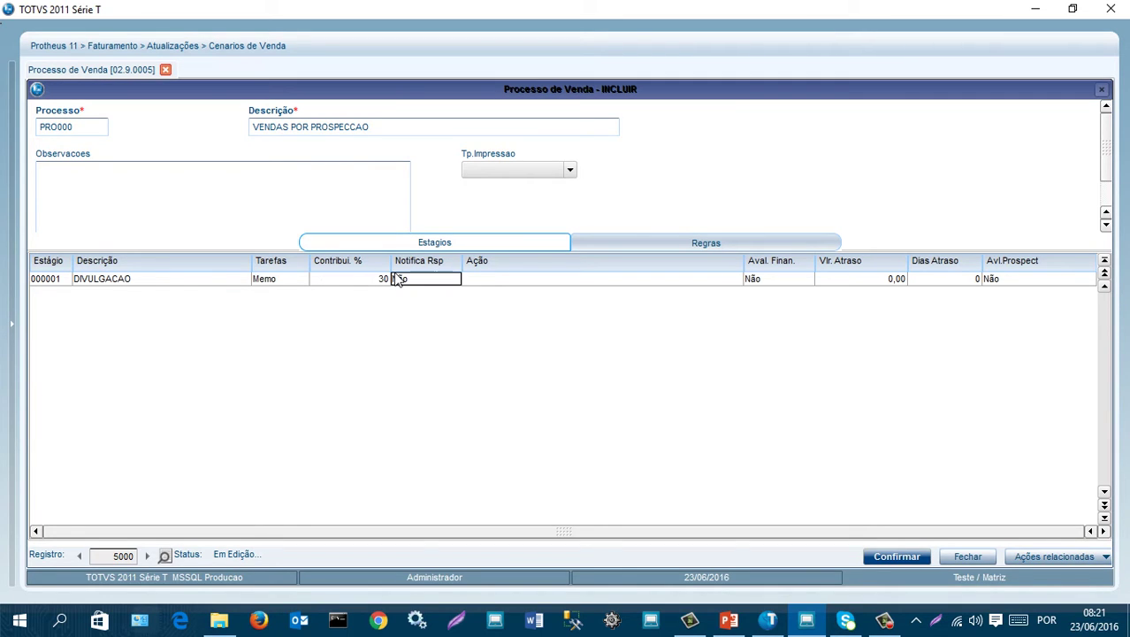
- Add stages PROSPECCAO at 20% and NEGOCIACAO at 50%
{"action": "key", "text": "Down"}
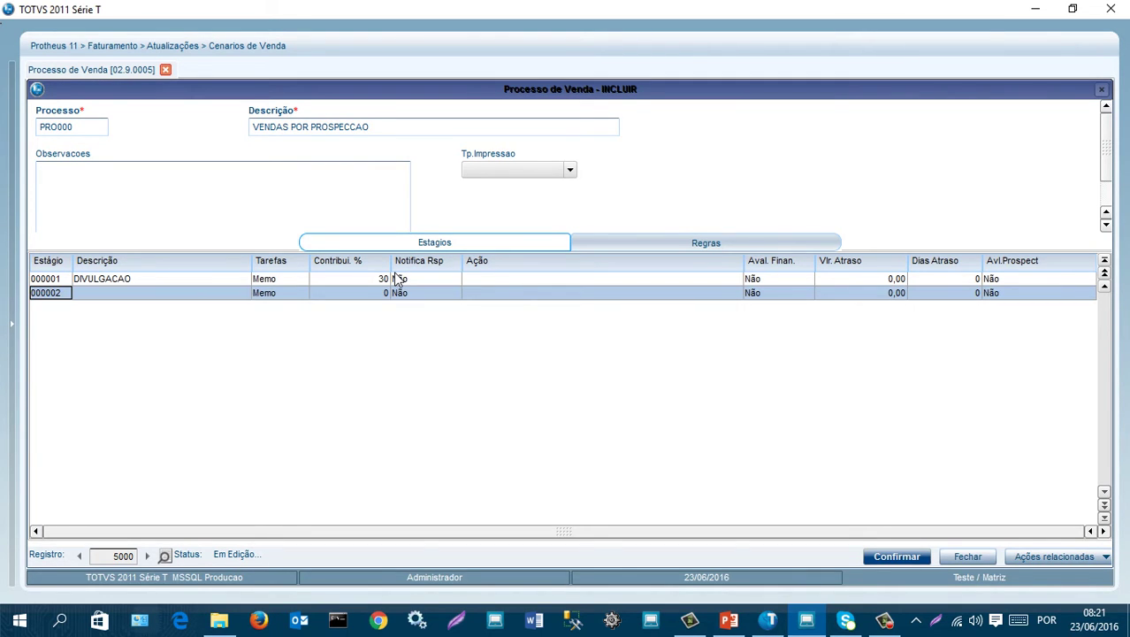
{"action": "key", "text": "Return"}
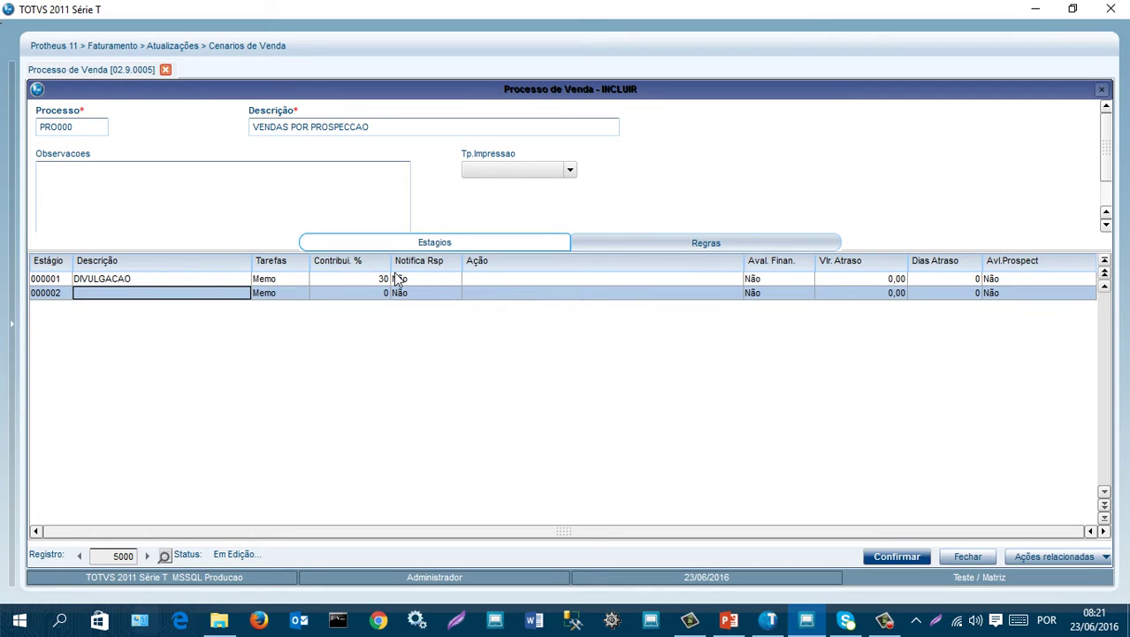
{"action": "type", "text": "PROS"}
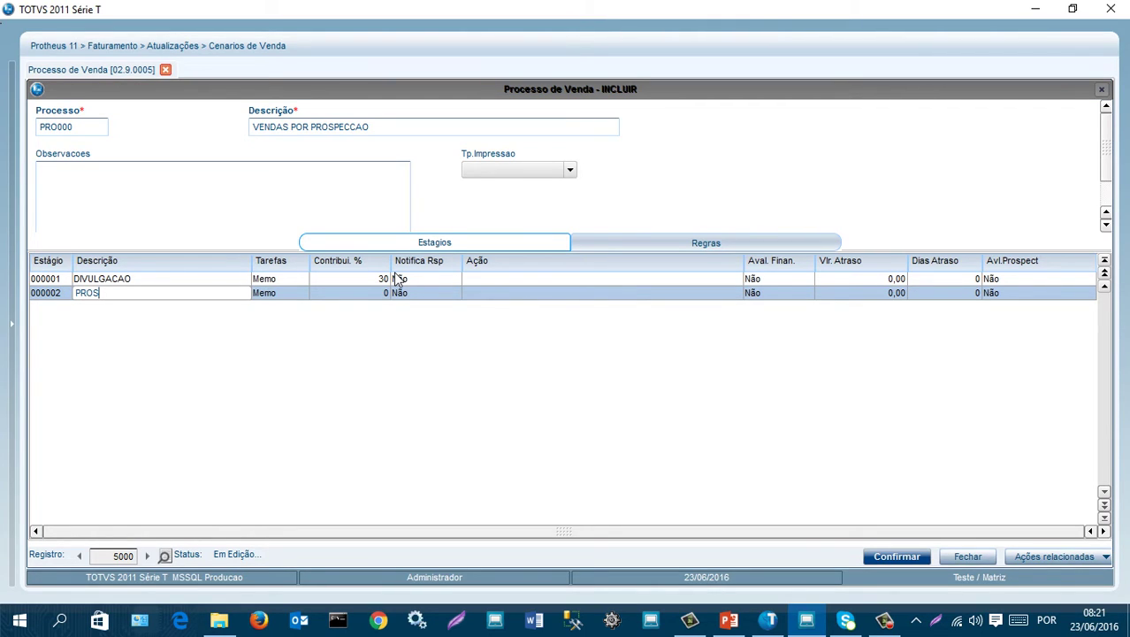
{"action": "type", "text": "PECCAO"}
{"action": "key", "text": "Return"}
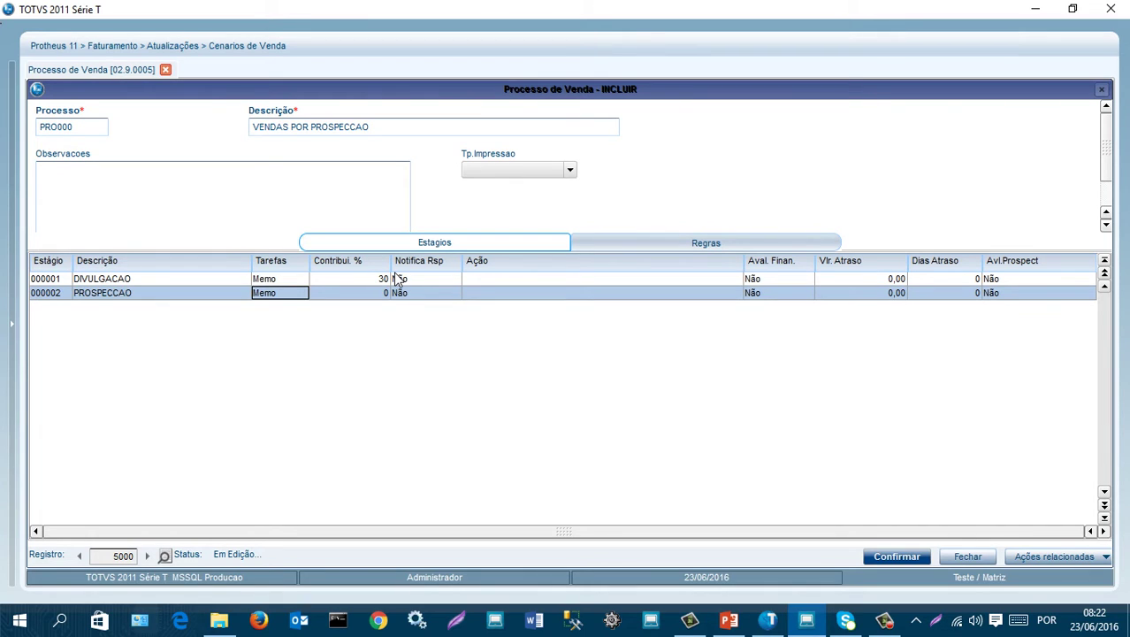
{"action": "key", "text": "Return"}
{"action": "type", "text": "20"}
{"action": "key", "text": "Return"}
{"action": "key", "text": "Down"}
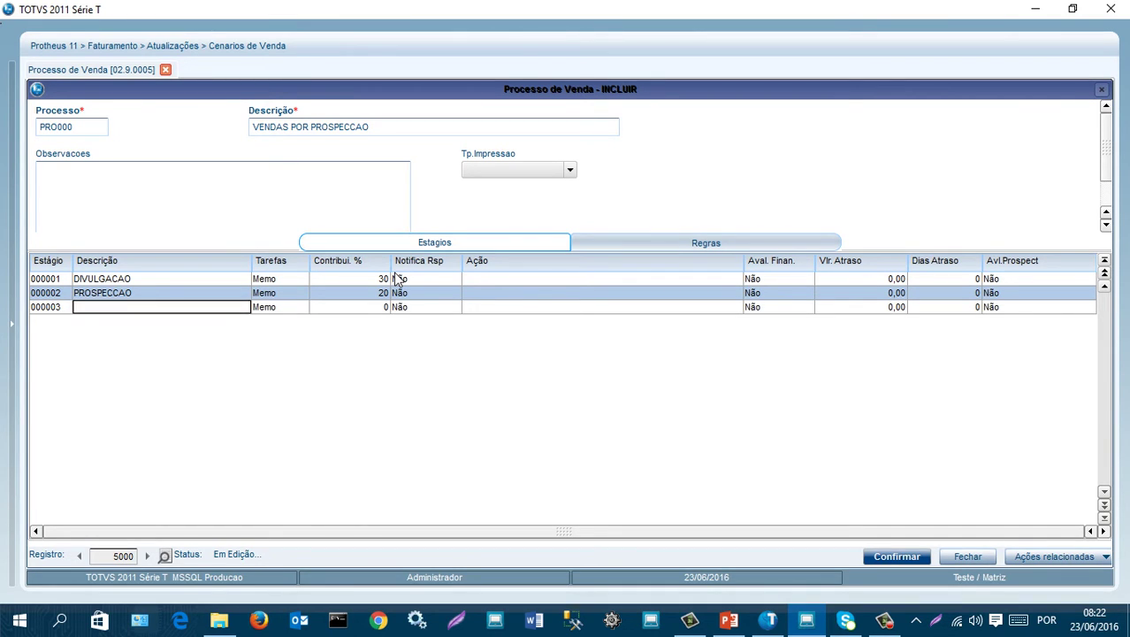
{"action": "type", "text": "NEGO"}
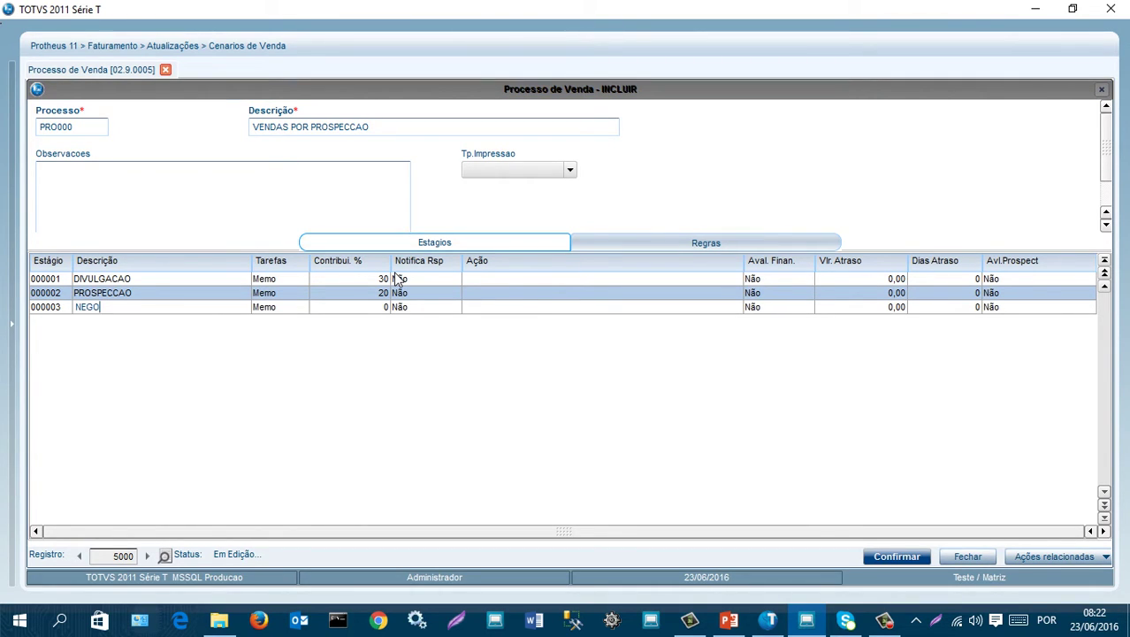
{"action": "type", "text": "CIACAO"}
{"action": "key", "text": "Return"}
{"action": "key", "text": "Return"}
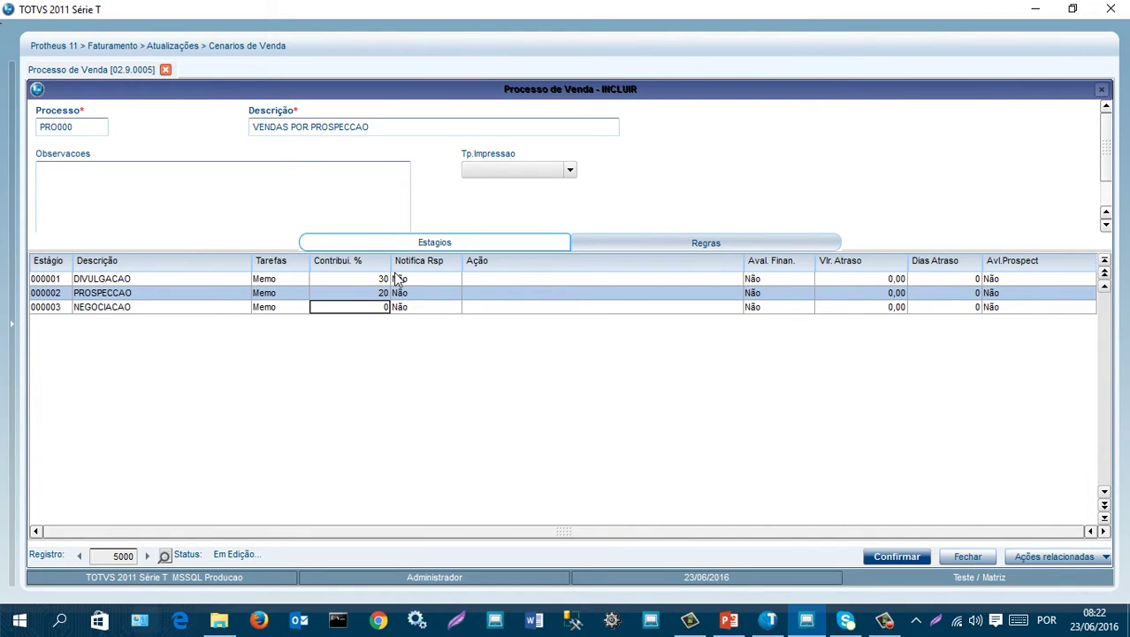
{"action": "type", "text": "50"}
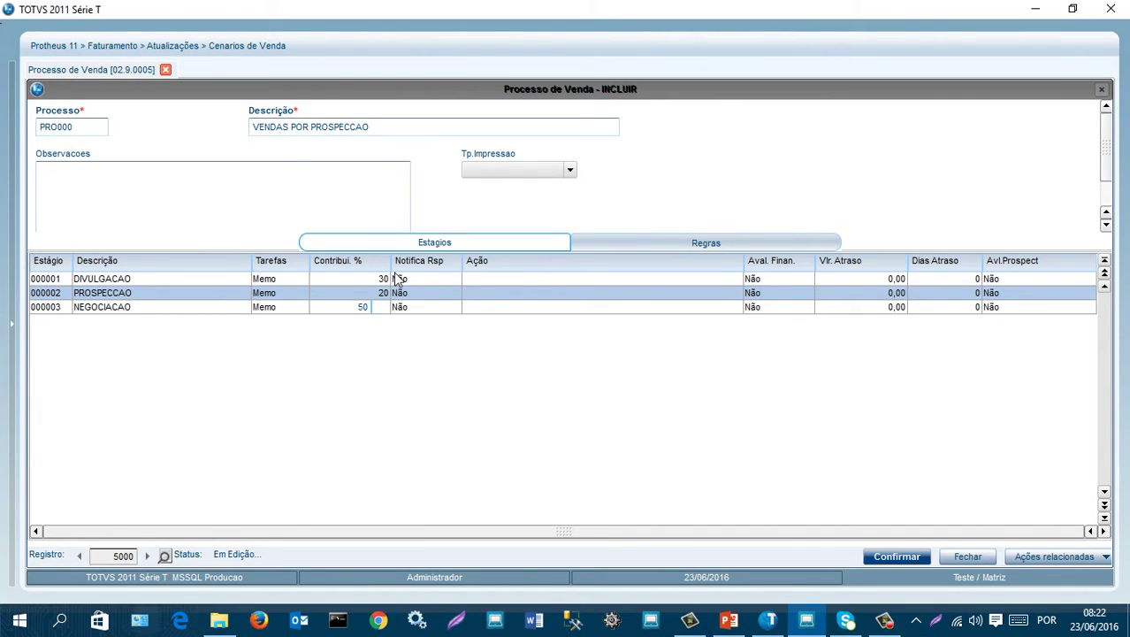
{"action": "key", "text": "Return"}
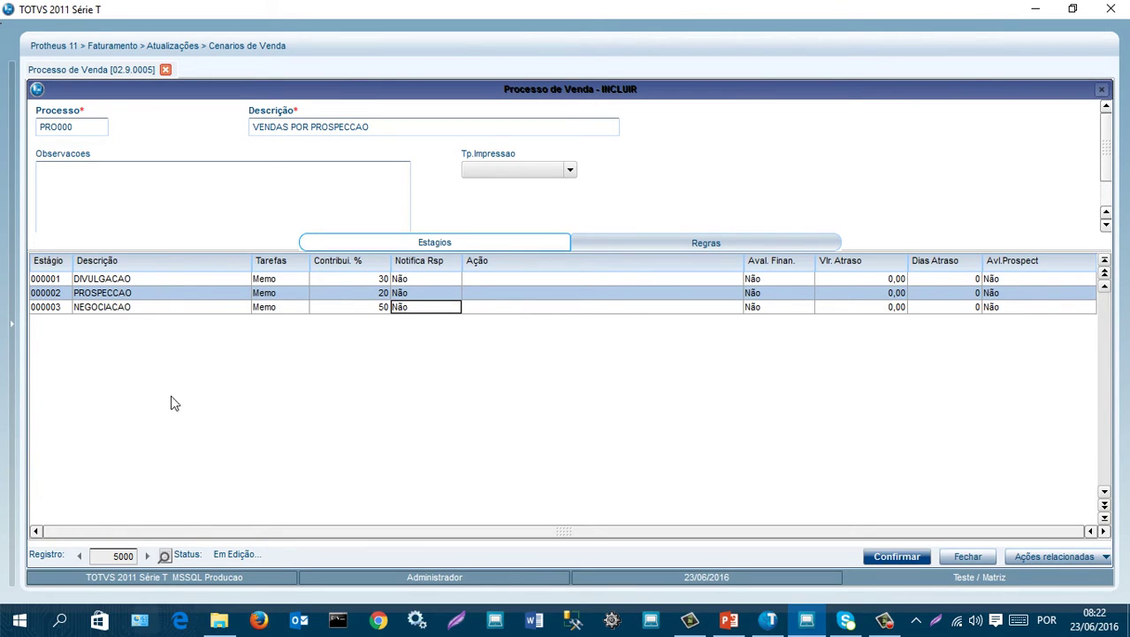
- Review the three stages, then save the sales process and close the form
{"action": "left_click", "coordinate": [155, 280]}
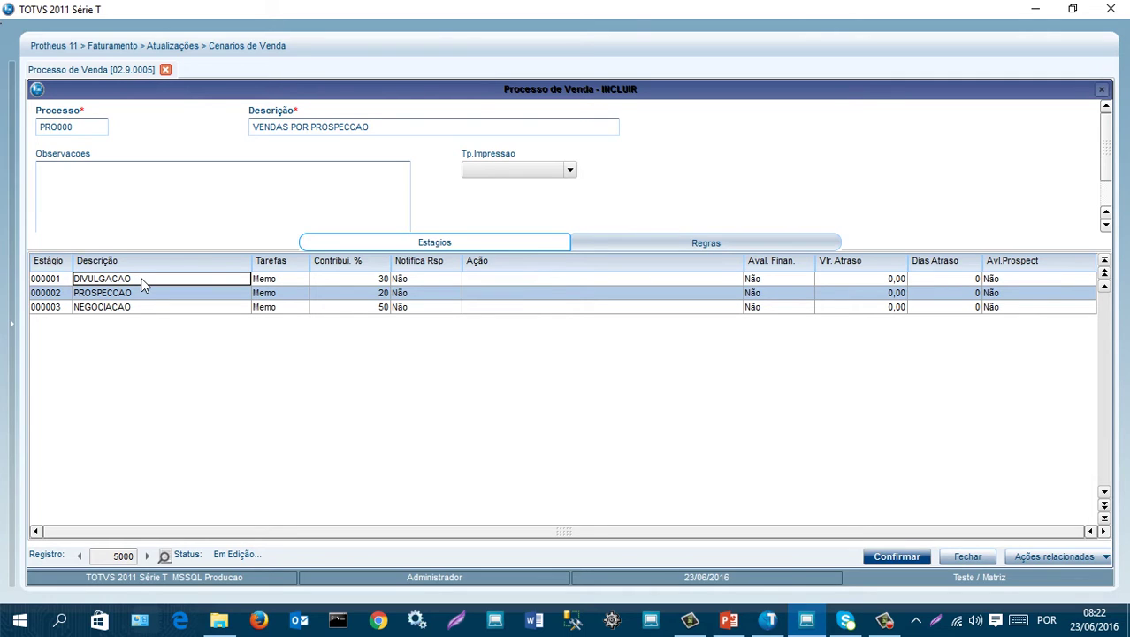
{"action": "left_click", "coordinate": [144, 297]}
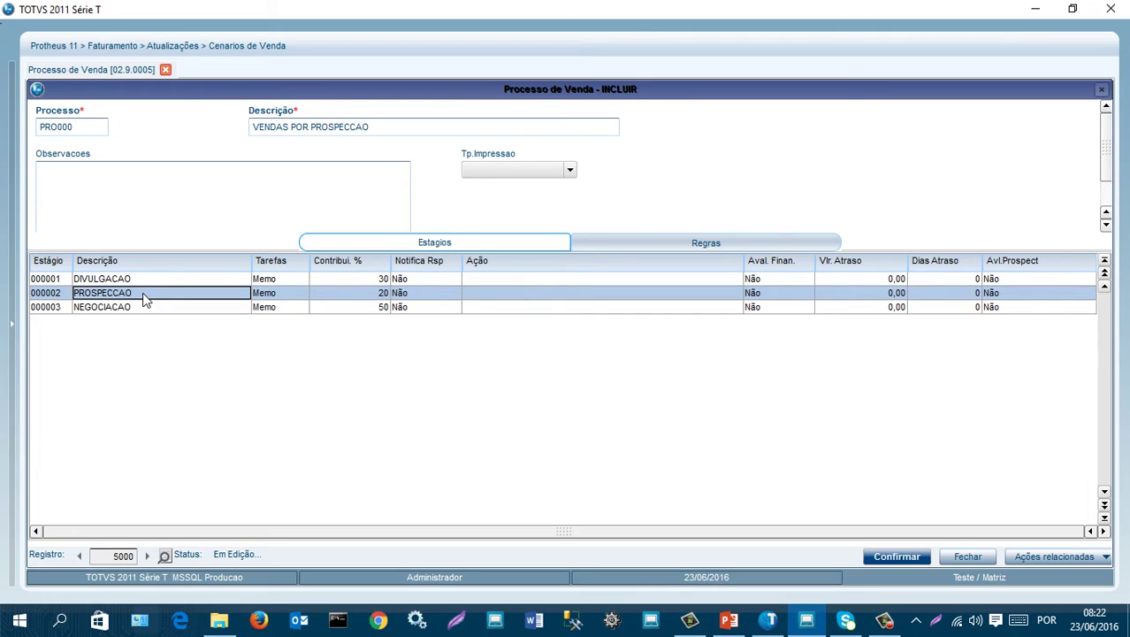
{"action": "left_click", "coordinate": [134, 307]}
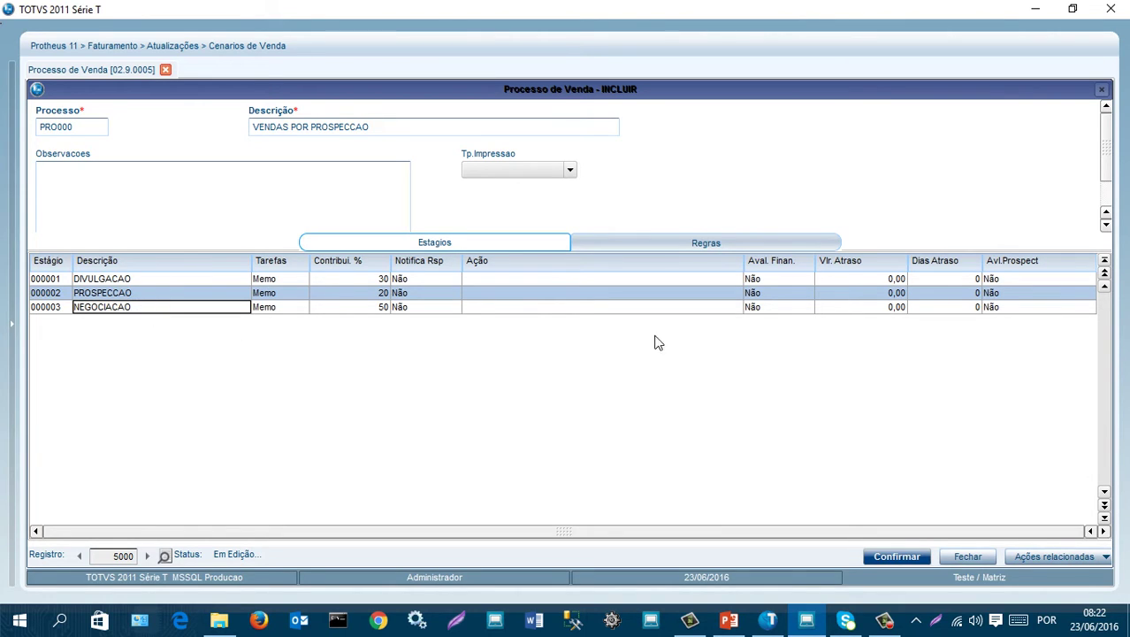
{"action": "left_click", "coordinate": [898, 556]}
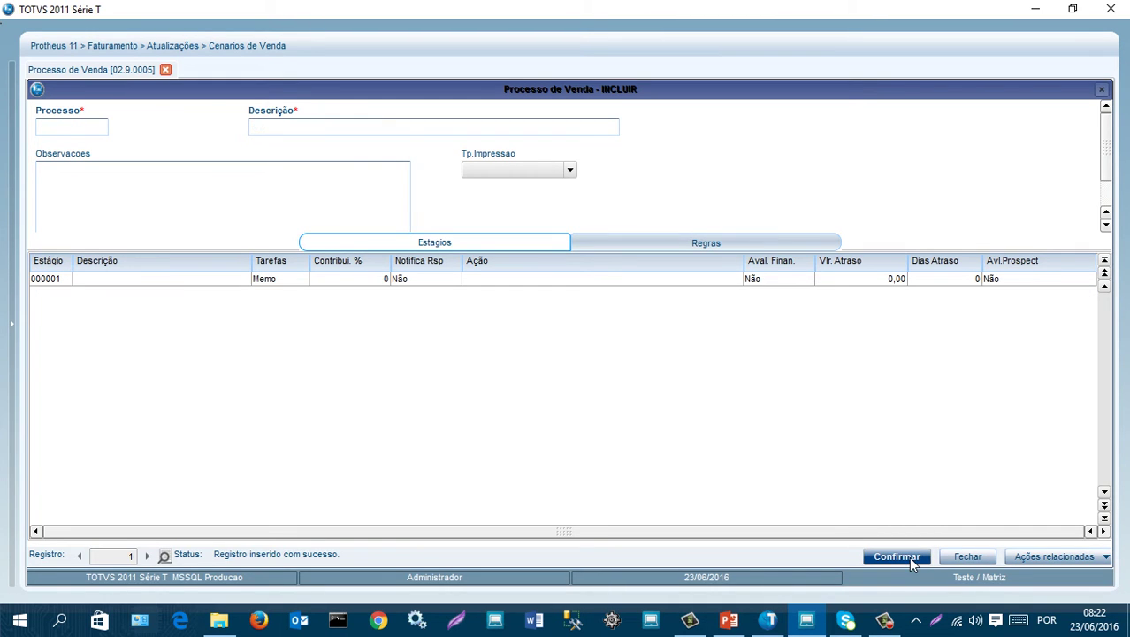
{"action": "left_click", "coordinate": [967, 557]}
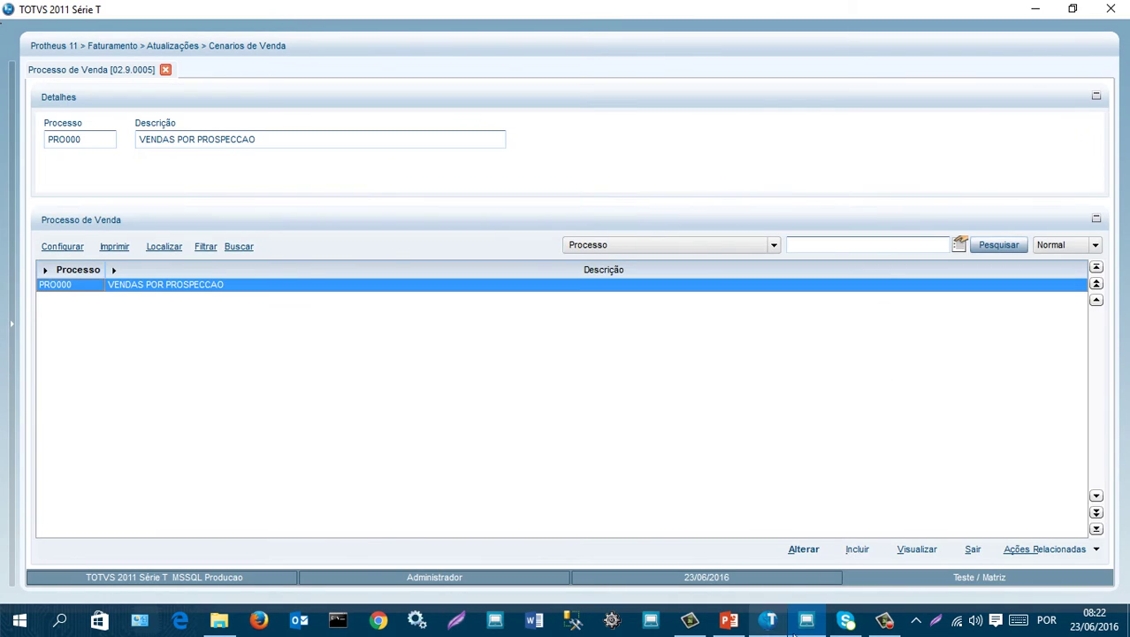
{"action": "left_click", "coordinate": [729, 620]}
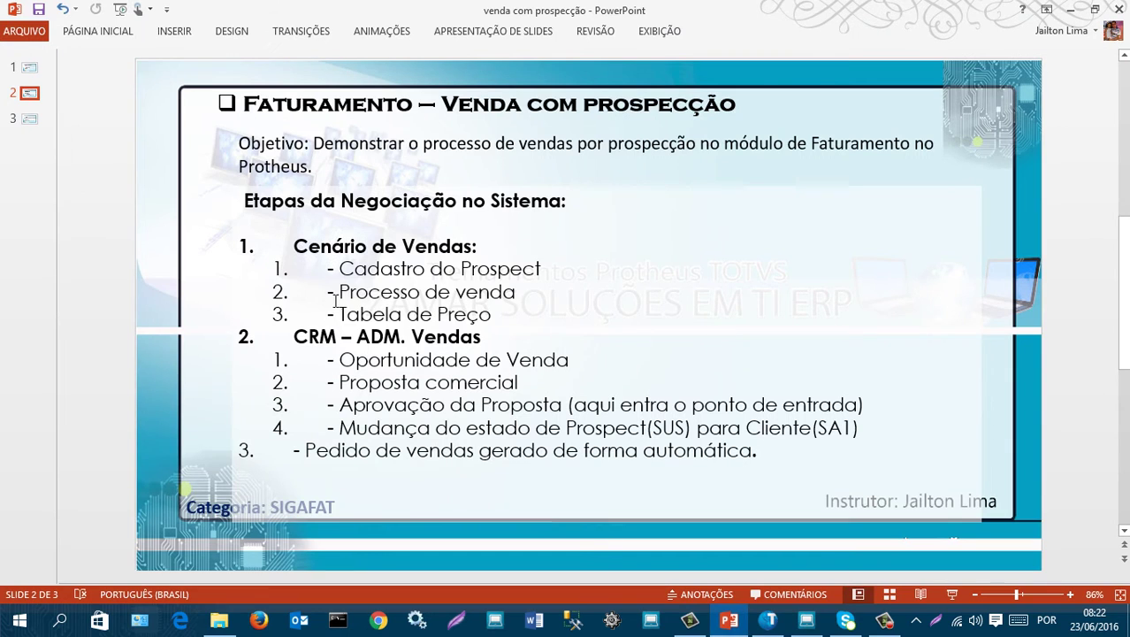
{"action": "left_click", "coordinate": [1072, 11]}
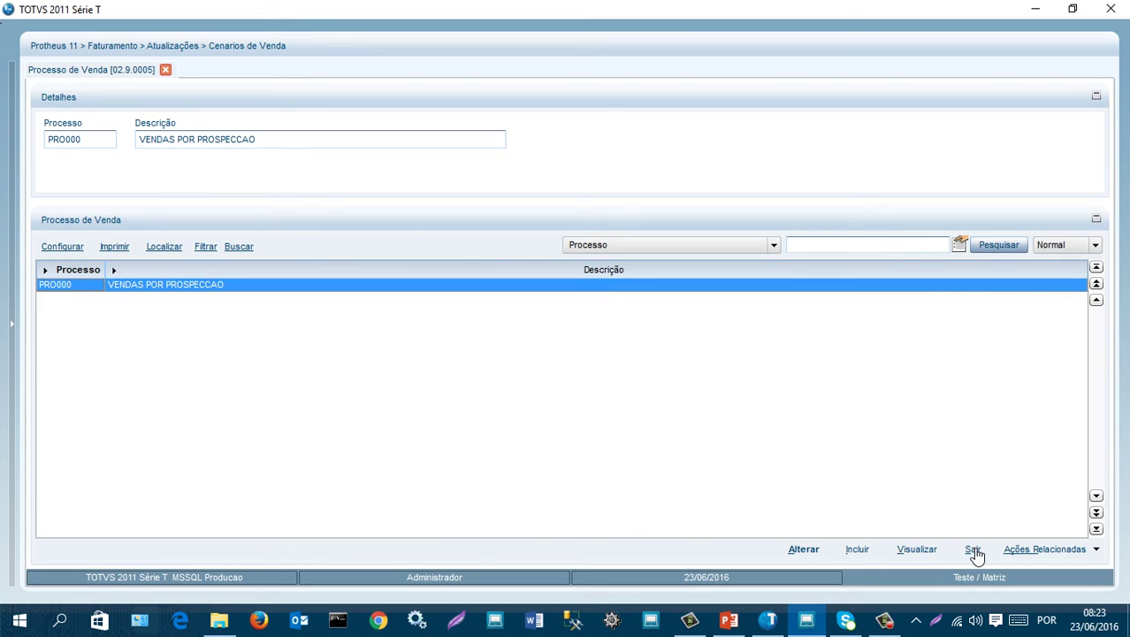
- Exit Processo de Venda and open the Tabela de Preco register
{"action": "left_click", "coordinate": [973, 549]}
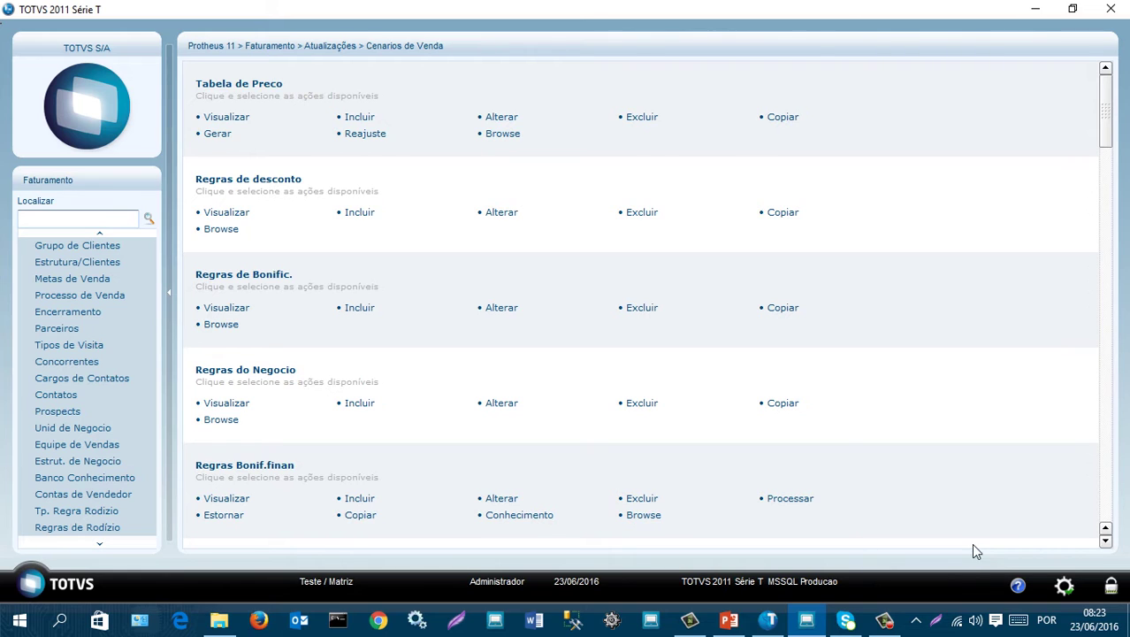
{"action": "scroll", "coordinate": [102, 299], "scroll_direction": "up", "scroll_amount": 5}
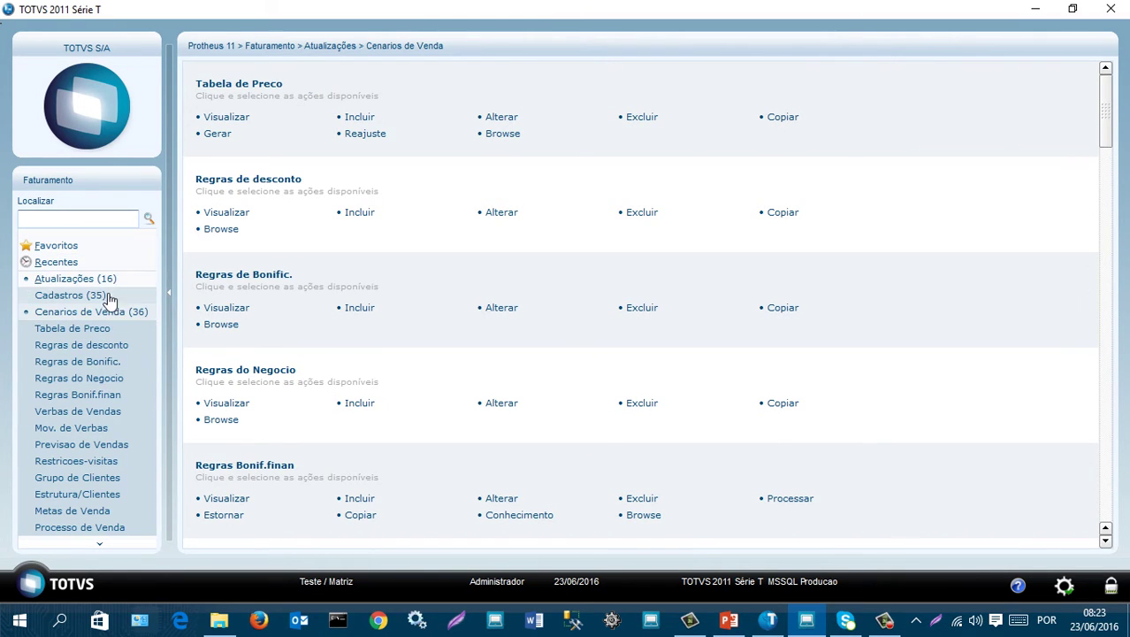
{"action": "left_click", "coordinate": [92, 330]}
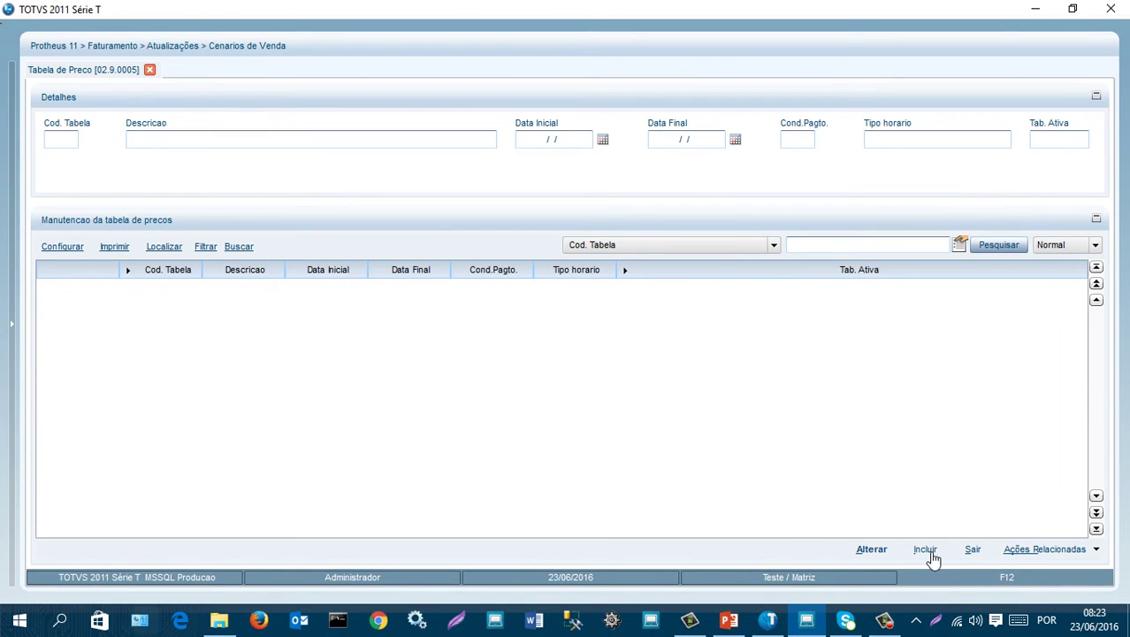
- Add price table 002 described NOVOS CLIENTES and move to the start date
{"action": "left_click", "coordinate": [926, 549]}
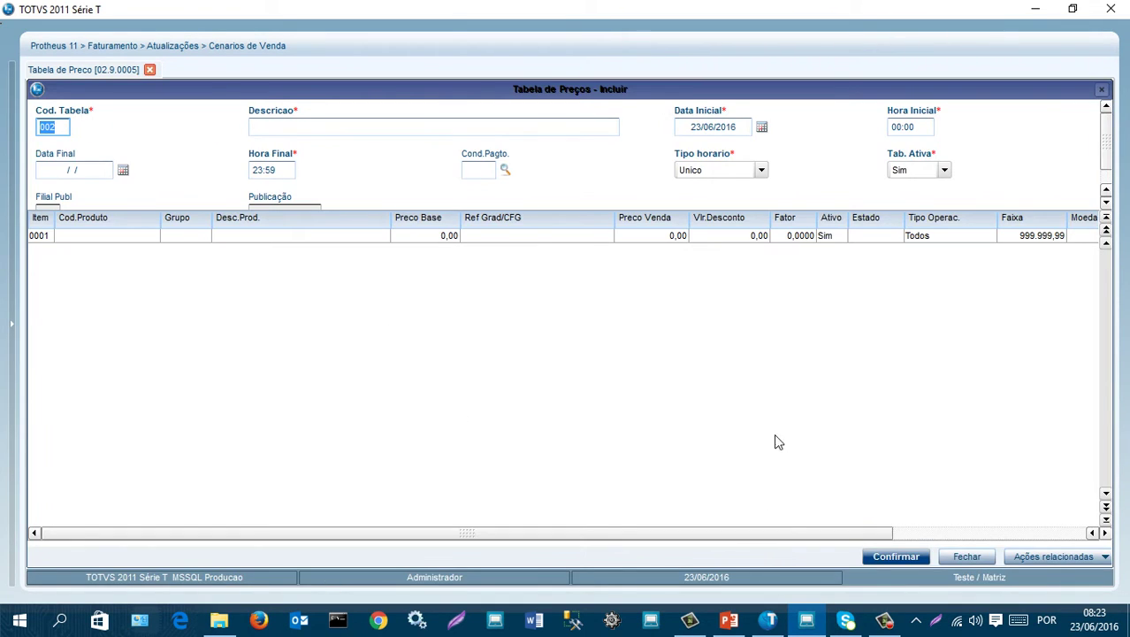
{"action": "key", "text": "Tab"}
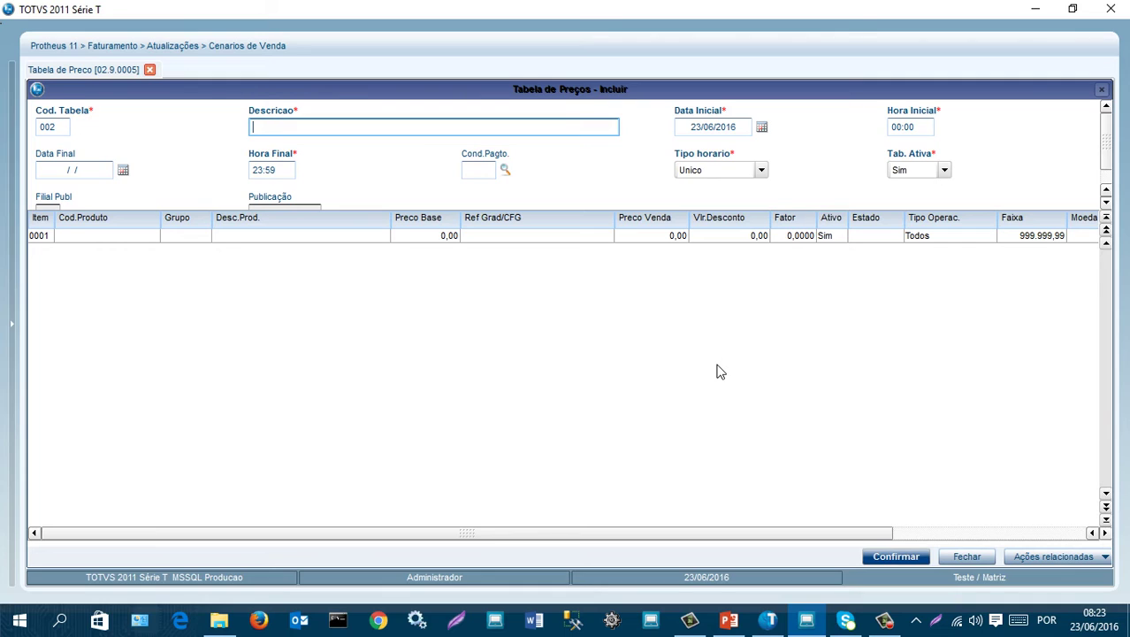
{"action": "type", "text": "NOVOS CLIENTES"}
{"action": "left_click", "coordinate": [692, 126]}
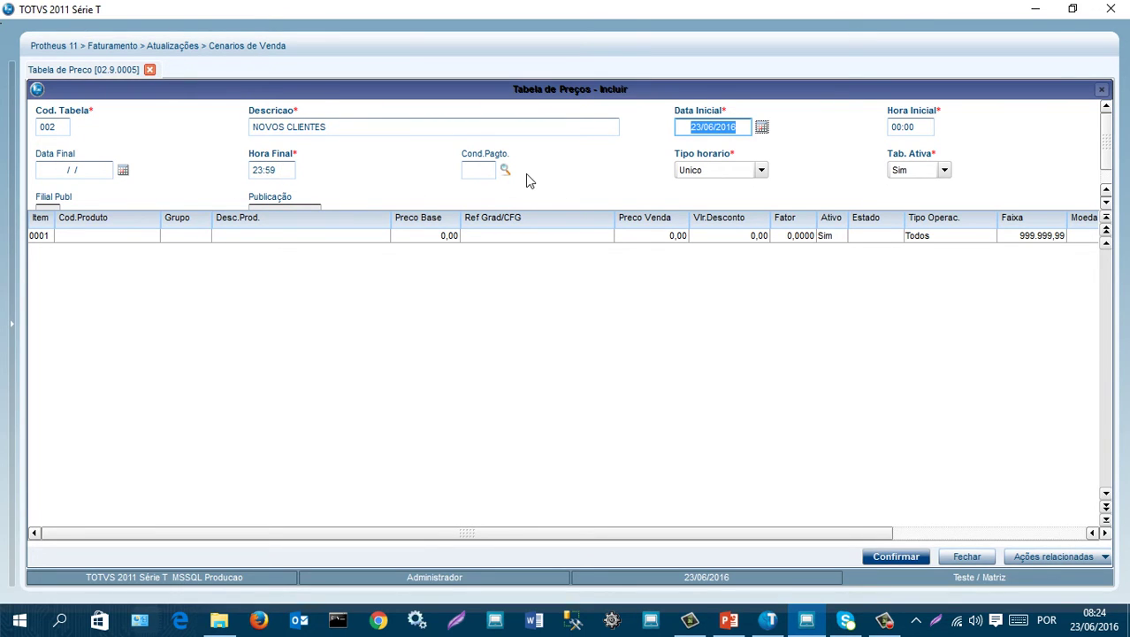
{"action": "scroll", "coordinate": [533, 172], "scroll_direction": "down", "scroll_amount": 1}
{"action": "scroll", "coordinate": [545, 175], "scroll_direction": "up", "scroll_amount": 1}
- Set the price table's payment condition to 001 A VISTA
{"action": "left_click", "coordinate": [505, 171]}
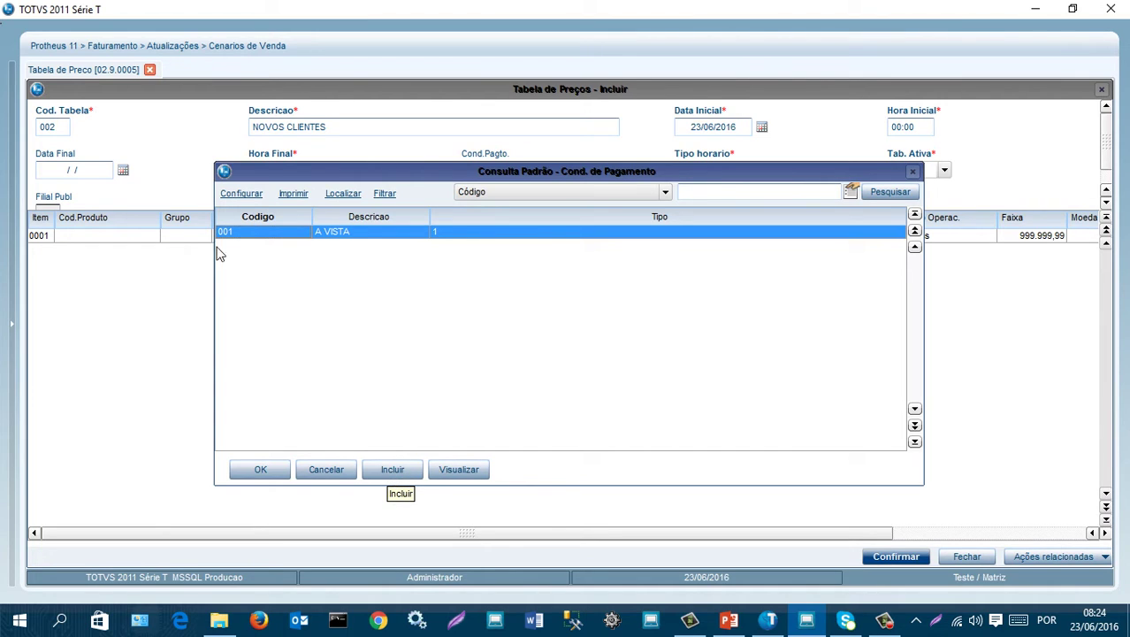
{"action": "left_click", "coordinate": [269, 474]}
{"action": "key", "text": "Tab"}
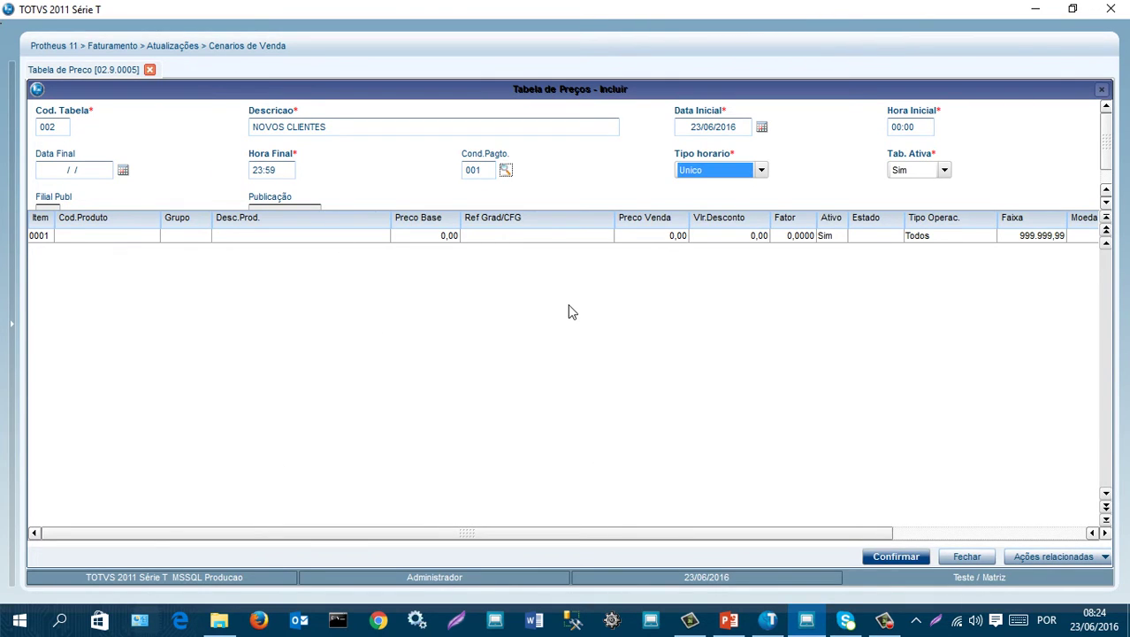
- Add GUITARRA ELETRICA IBANEZ JS1 as item 0001, with base price 2.000,00
{"action": "left_click", "coordinate": [104, 237]}
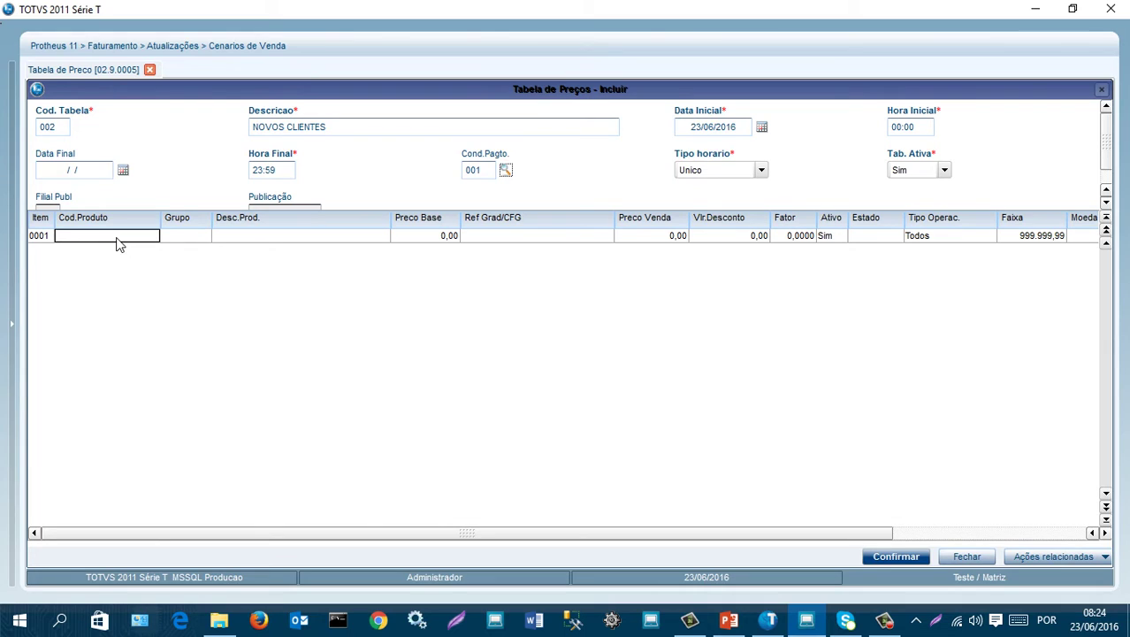
{"action": "double_click", "coordinate": [117, 239]}
{"action": "left_click", "coordinate": [150, 238]}
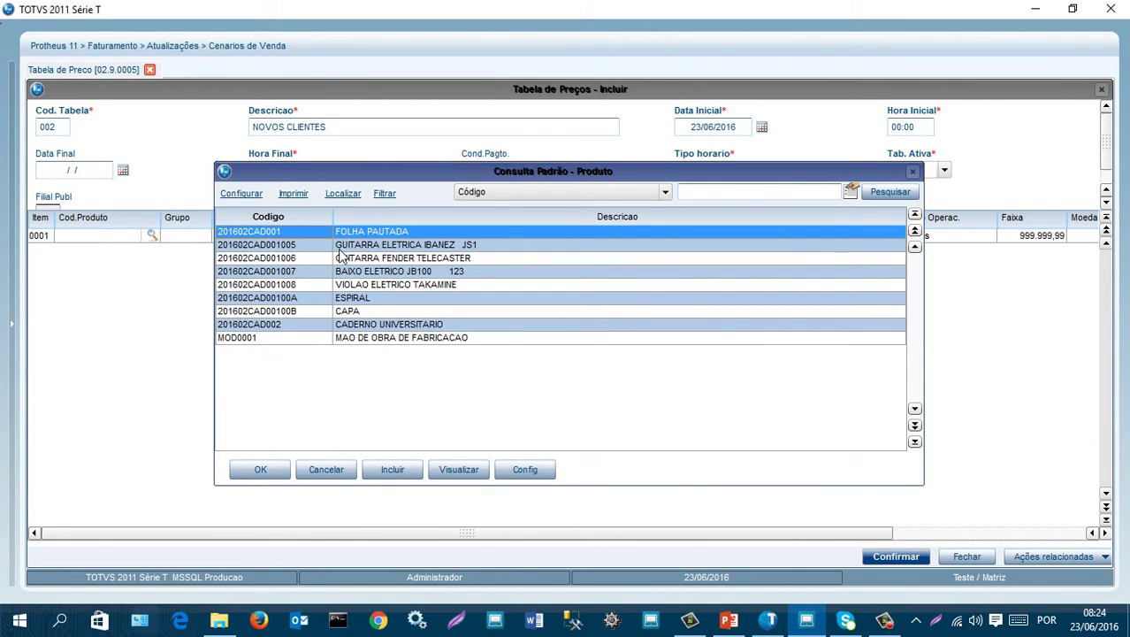
{"action": "left_click", "coordinate": [414, 247]}
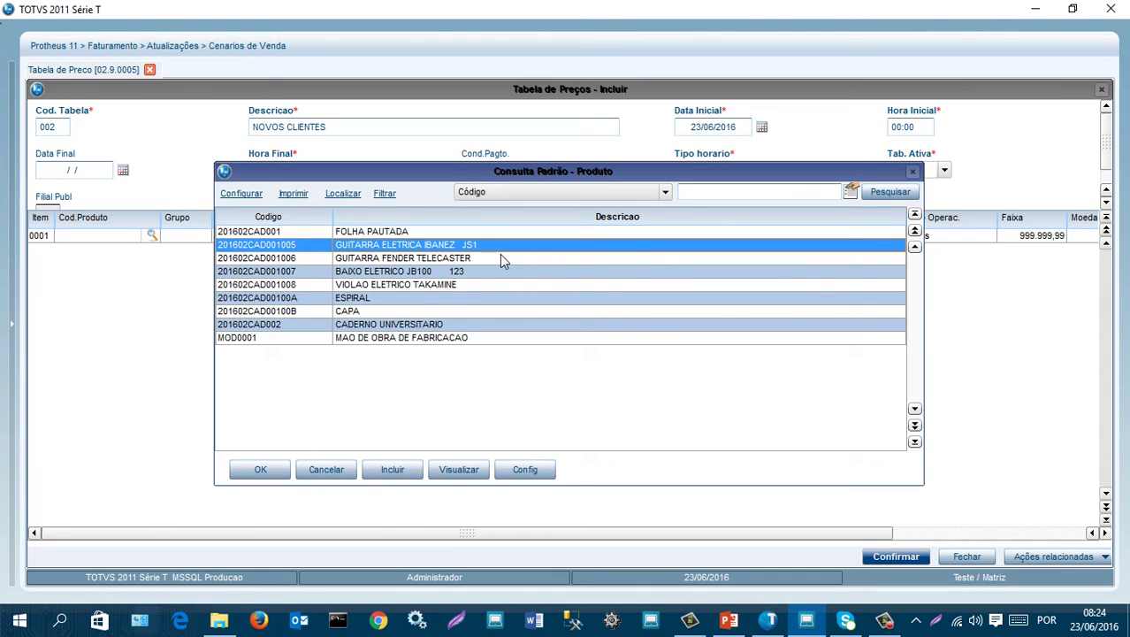
{"action": "left_click", "coordinate": [263, 470]}
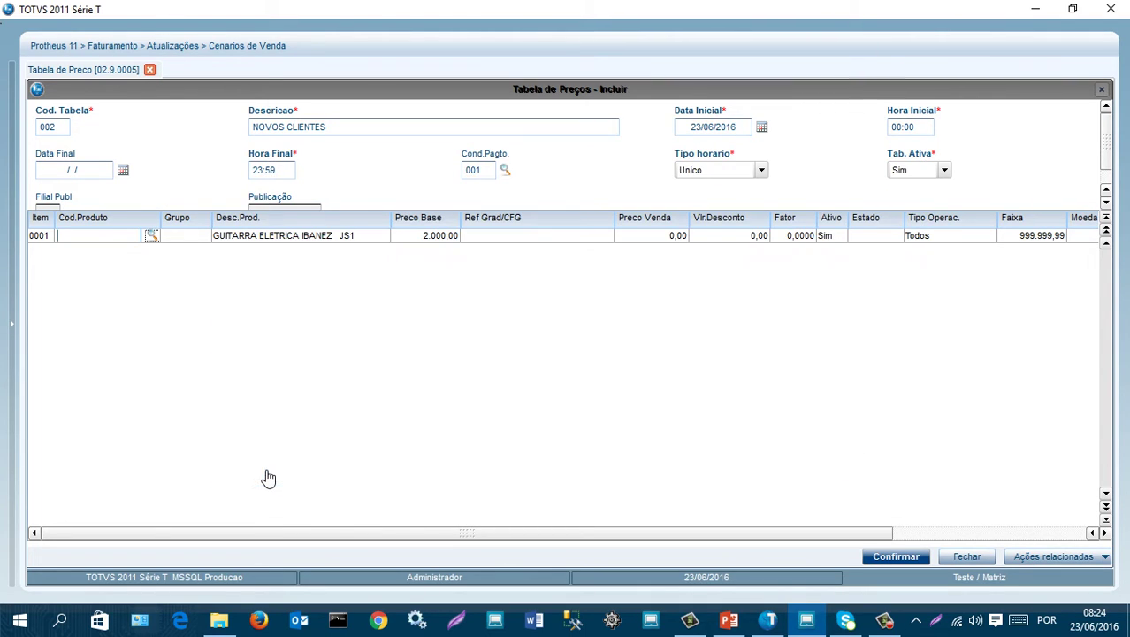
{"action": "left_click", "coordinate": [451, 237]}
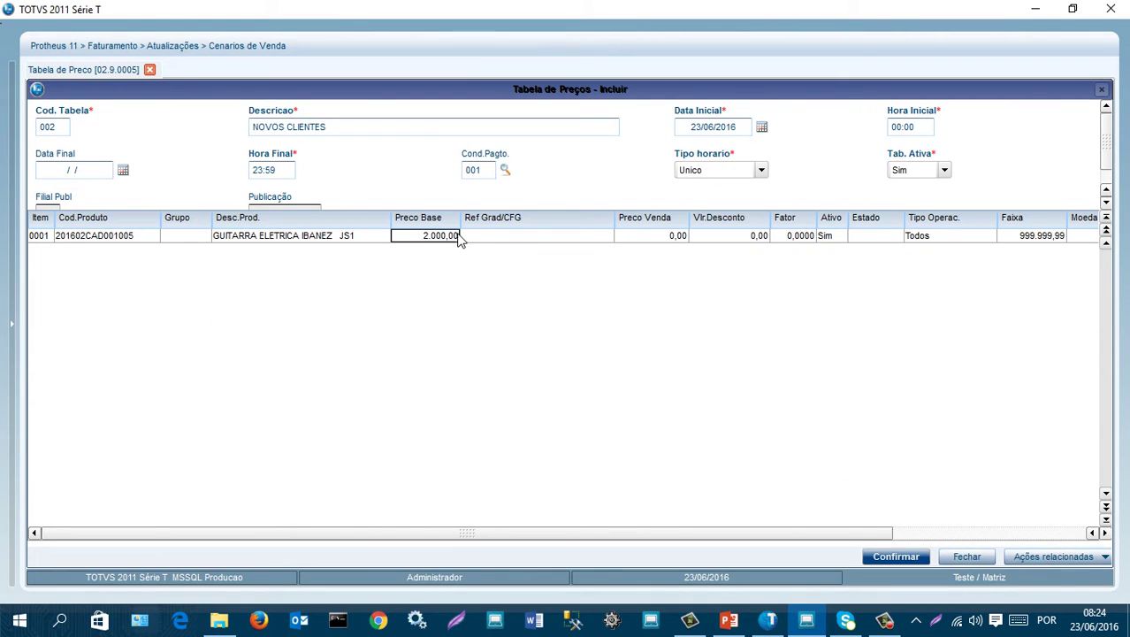
- Try price factors on the guitar item, giving sale prices 1.800,00 and 1.000,00
{"action": "left_click", "coordinate": [657, 243]}
{"action": "left_click", "coordinate": [733, 238]}
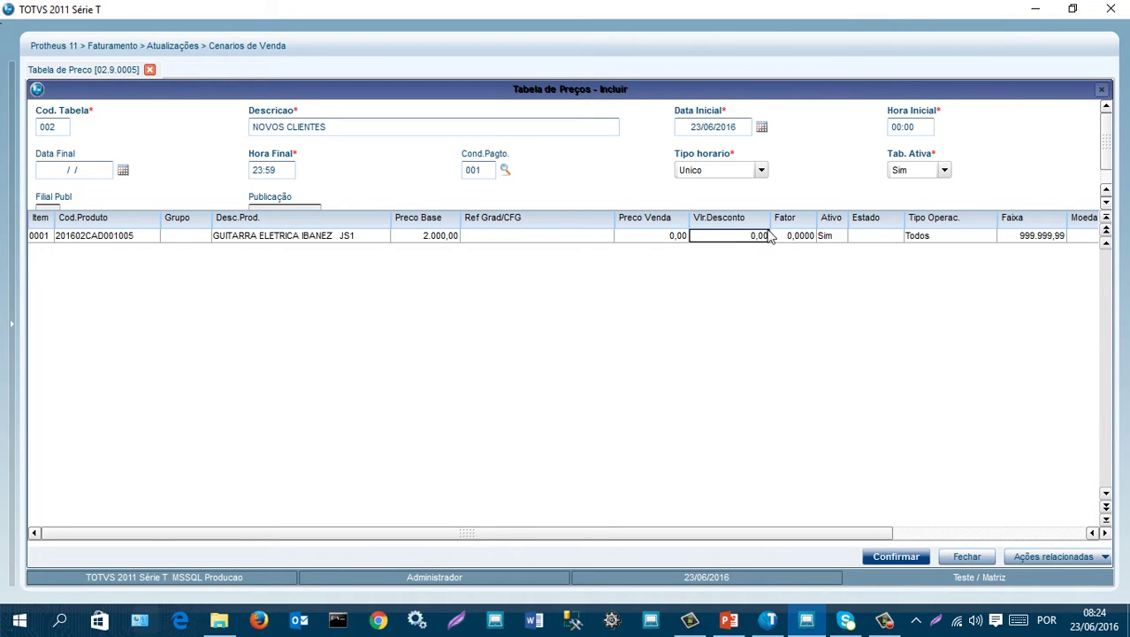
{"action": "left_click", "coordinate": [807, 238]}
{"action": "key", "text": "Return"}
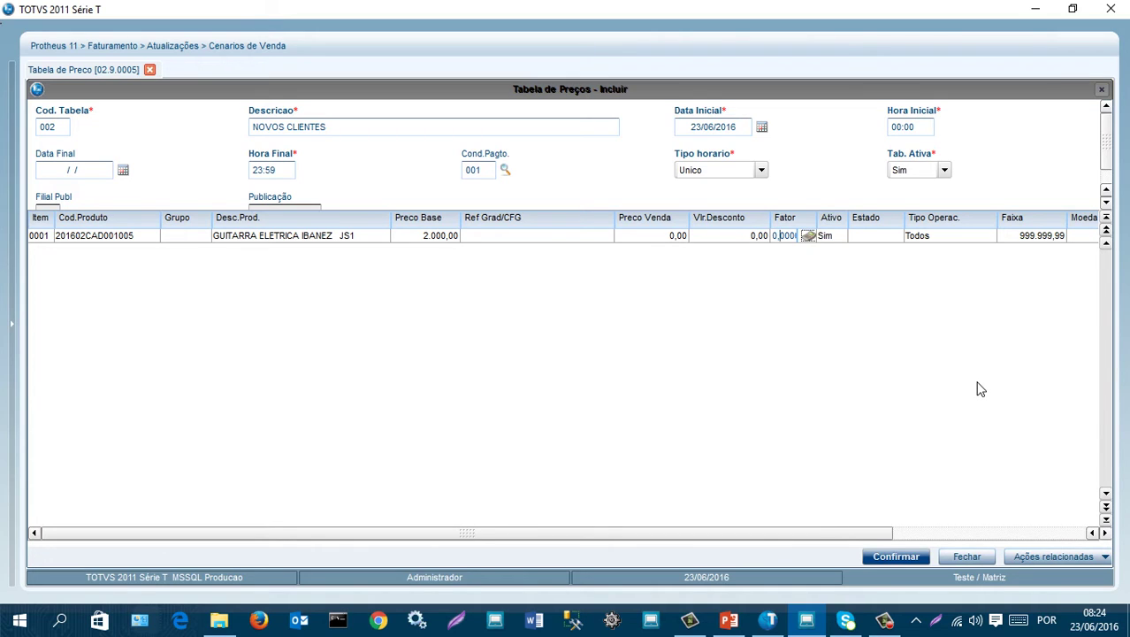
{"action": "type", "text": "9"}
{"action": "key", "text": "Return"}
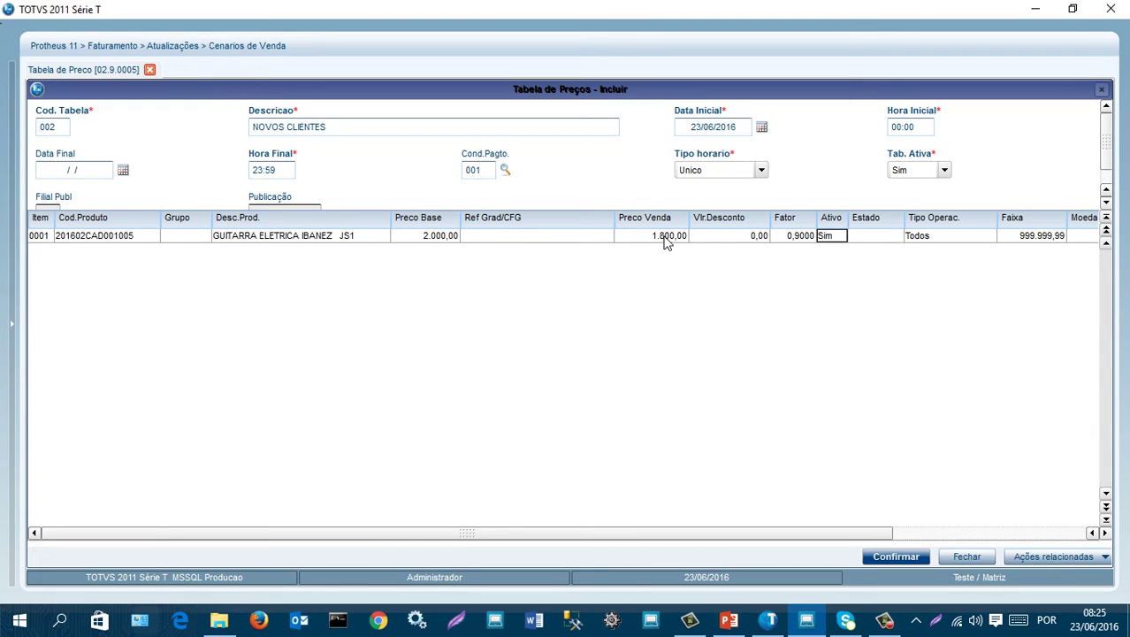
{"action": "left_click", "coordinate": [803, 238]}
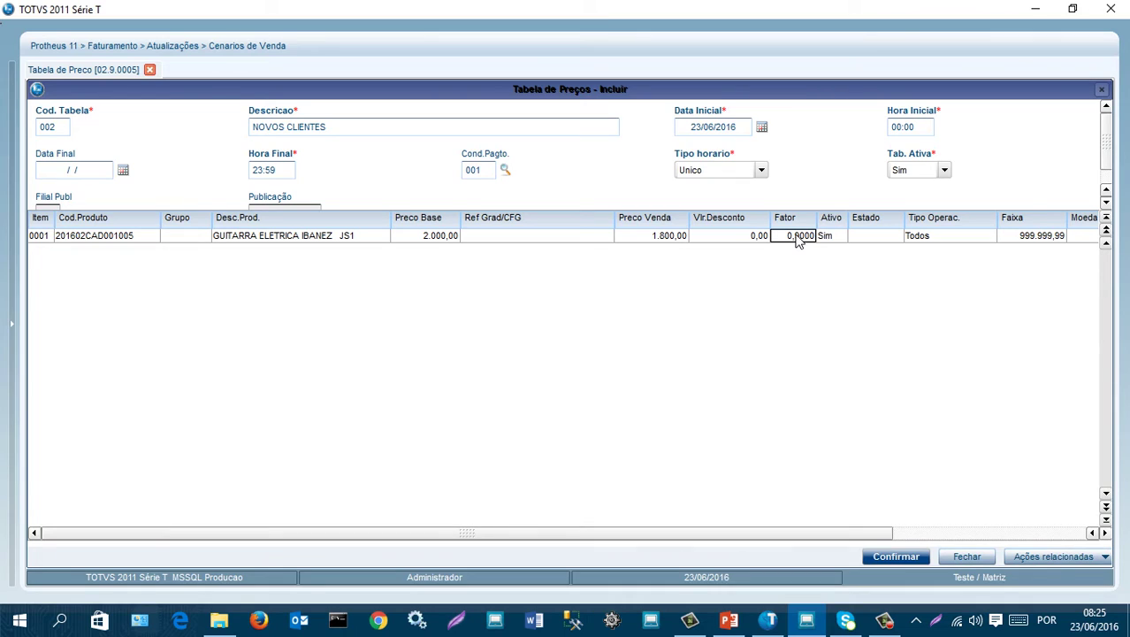
{"action": "double_click", "coordinate": [798, 236]}
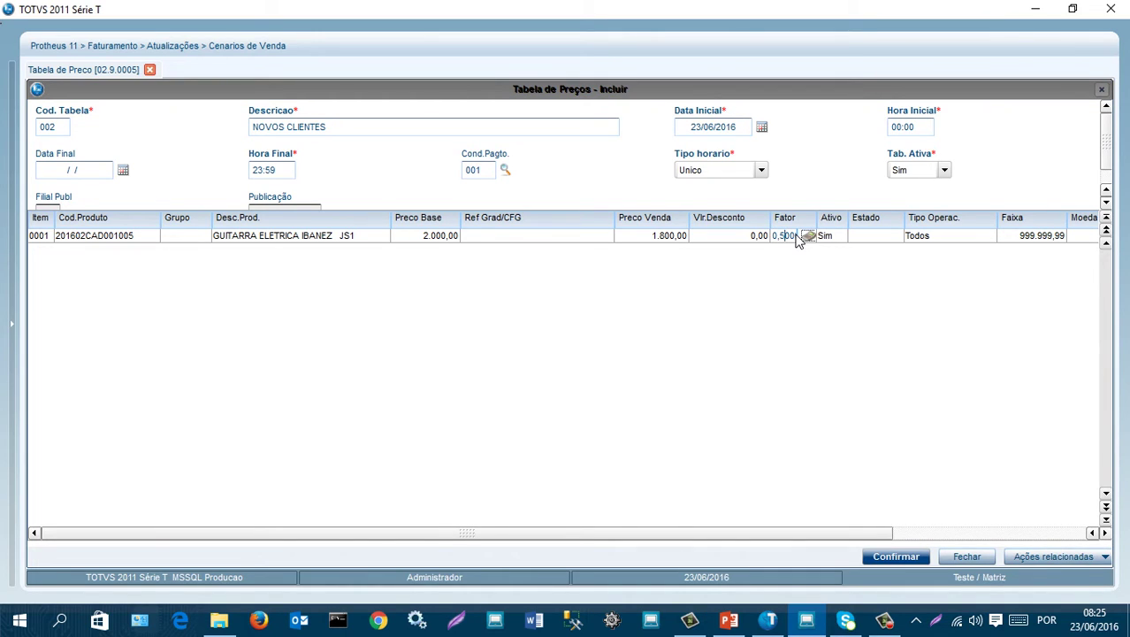
{"action": "key", "text": "Return"}
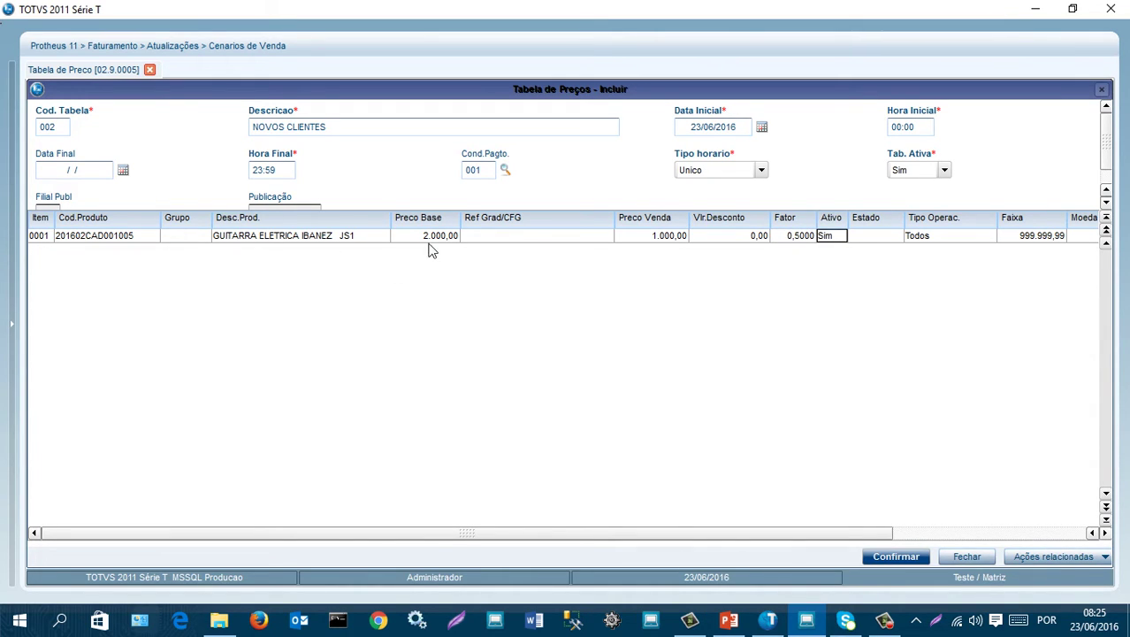
- Set the guitar's price factor to 0,900 so the sale price is 1.800,00
{"action": "left_click", "coordinate": [434, 246]}
{"action": "left_click", "coordinate": [670, 237]}
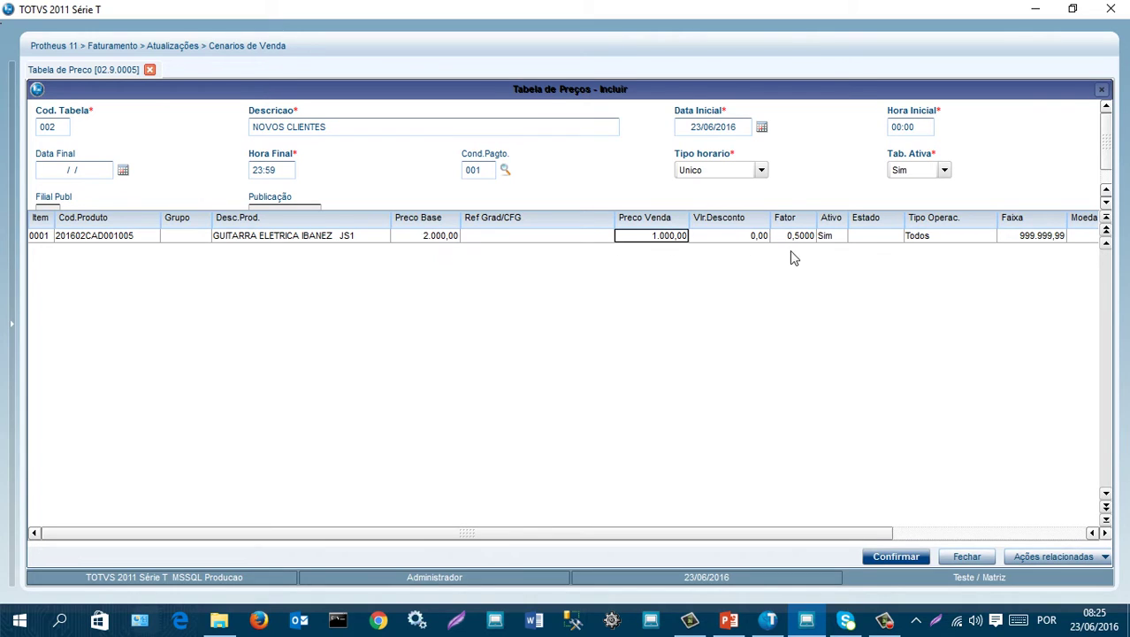
{"action": "left_click", "coordinate": [806, 239]}
{"action": "key", "text": "Return"}
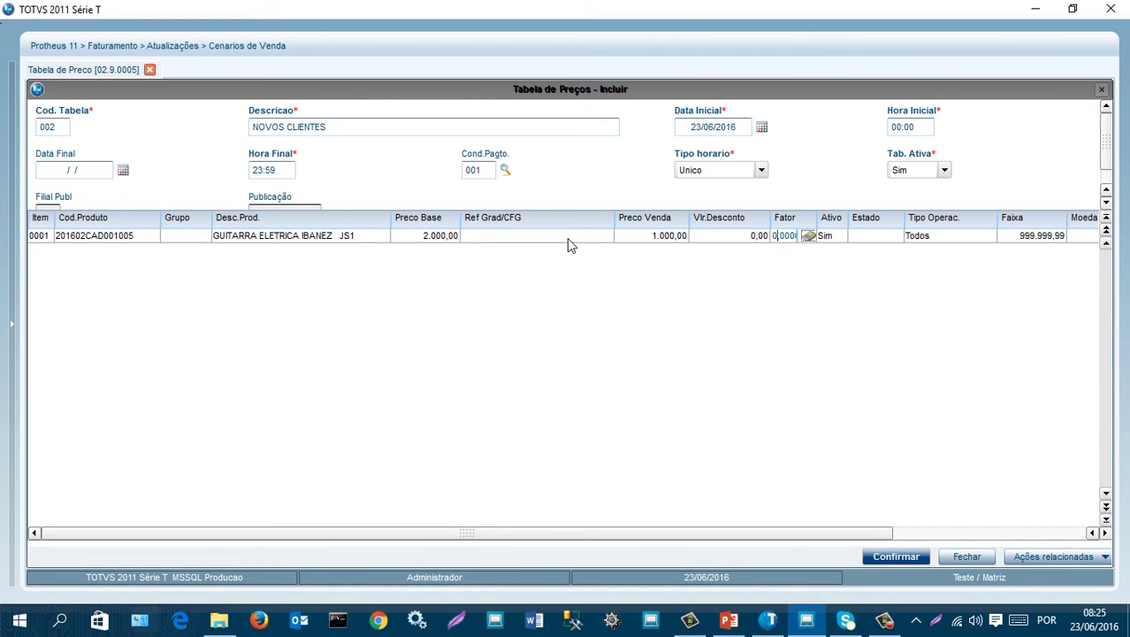
{"action": "type", "text": "0,900"}
{"action": "key", "text": "Return"}
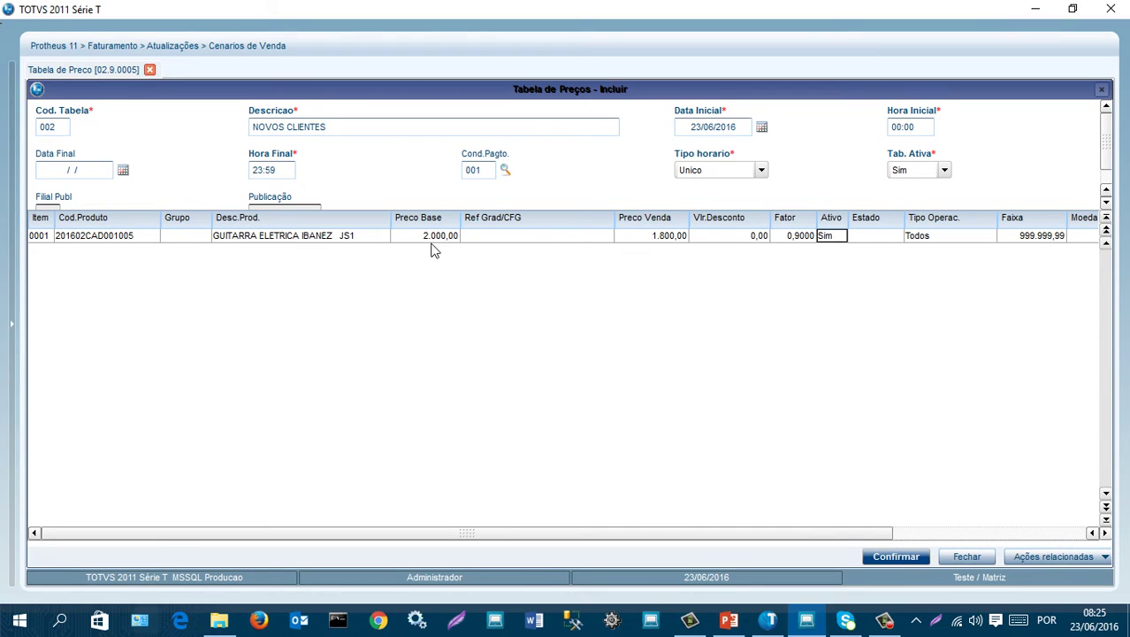
- Enter 10 as the guitar row's Faixa, replacing 999.999,99 with 10,00
{"action": "left_click", "coordinate": [1053, 243]}
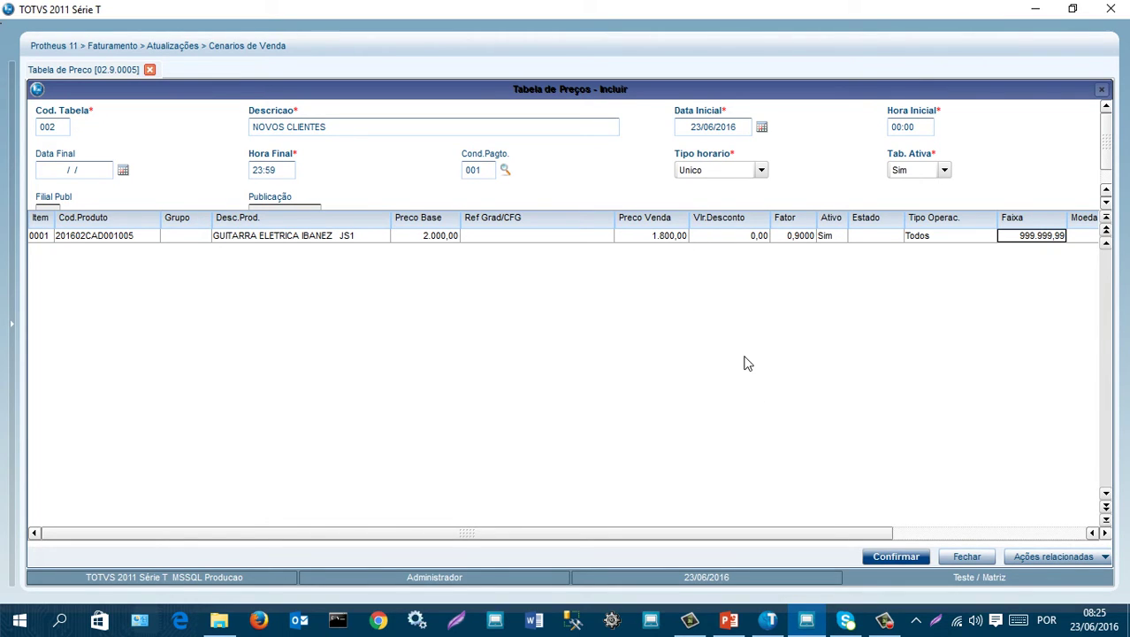
{"action": "type", "text": "1"}
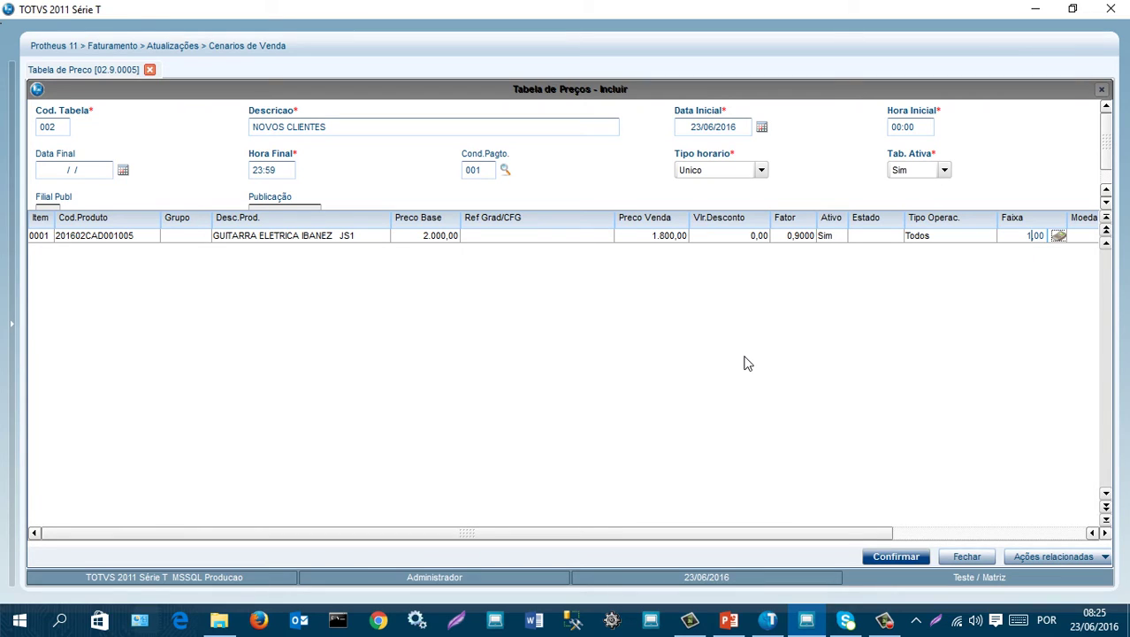
{"action": "type", "text": "0"}
{"action": "key", "text": "Return"}
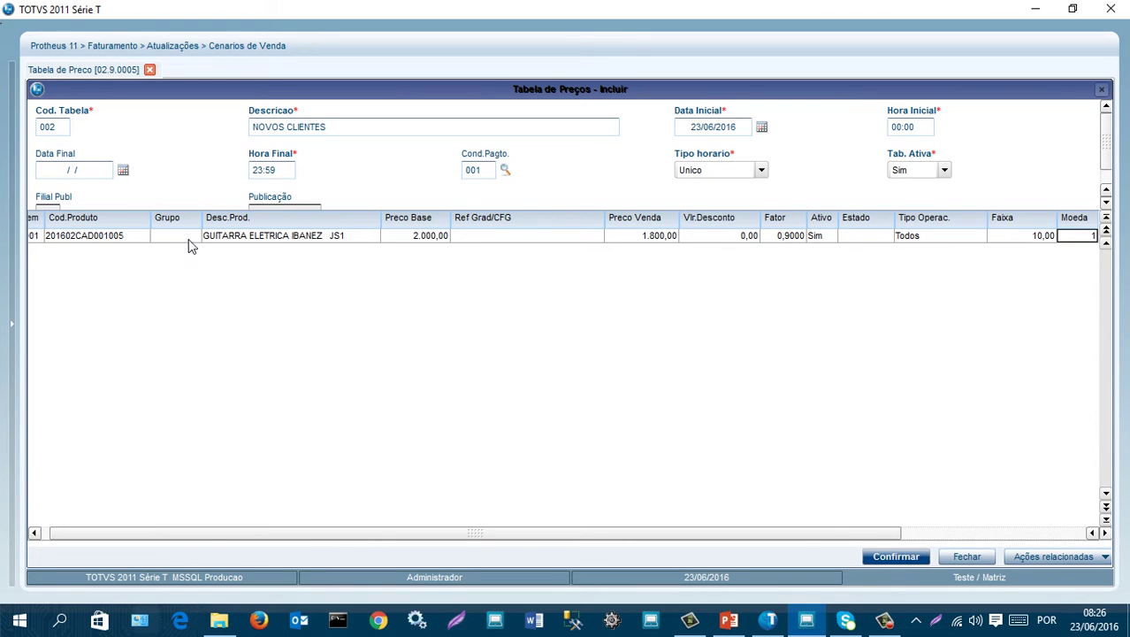
- Save price table 002, glance at the PowerPoint slides, and exit the price table routine
{"action": "left_click", "coordinate": [885, 558]}
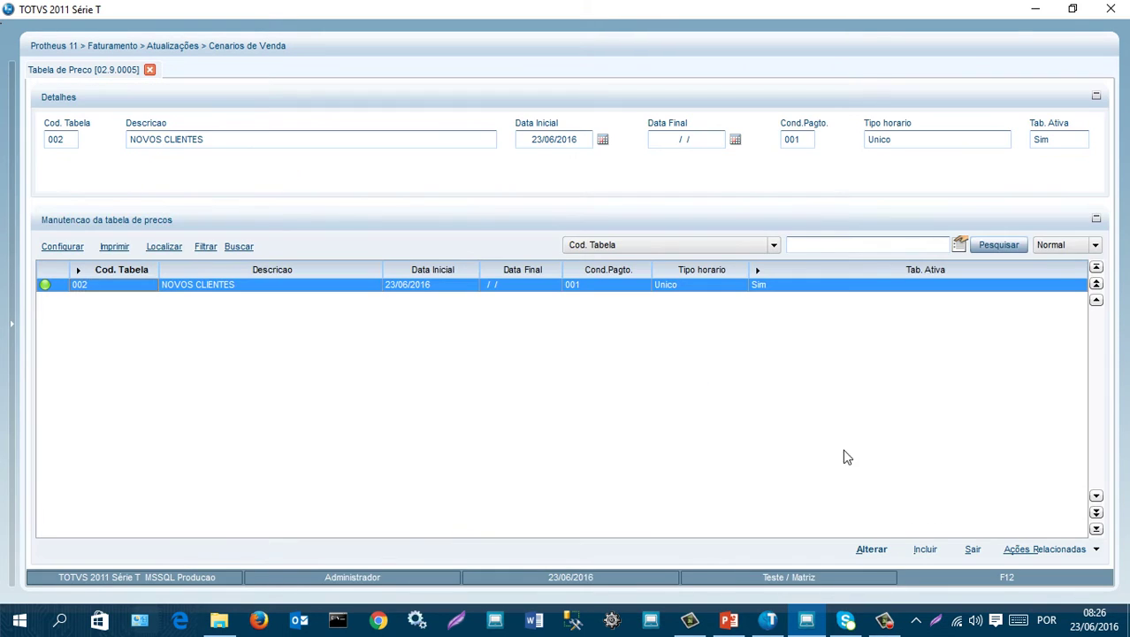
{"action": "left_click", "coordinate": [729, 619]}
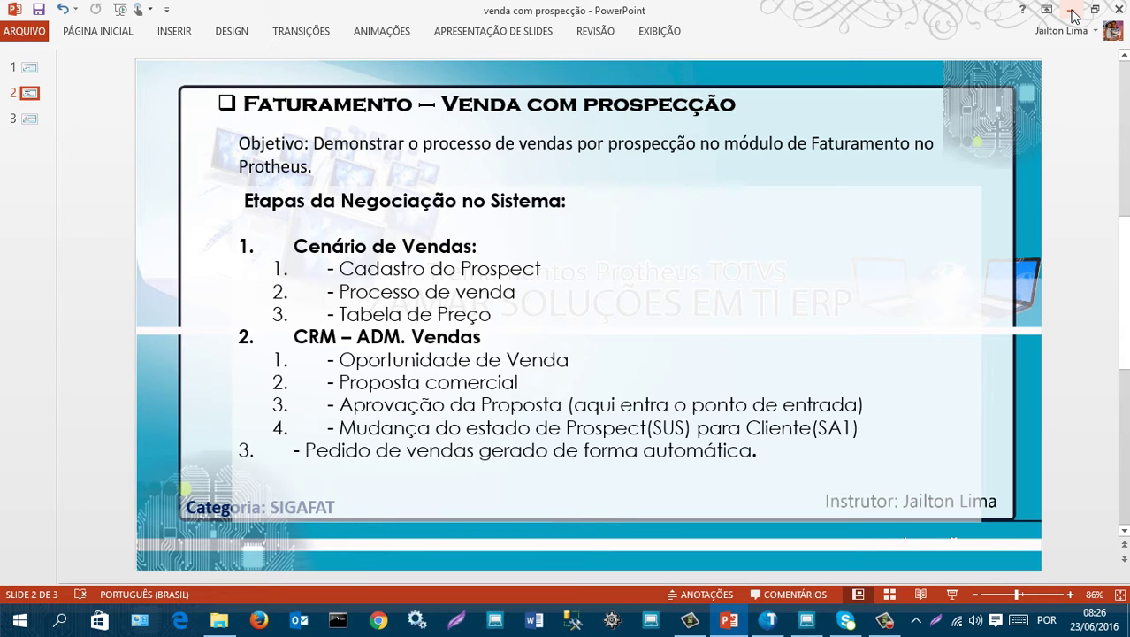
{"action": "left_click", "coordinate": [1072, 11]}
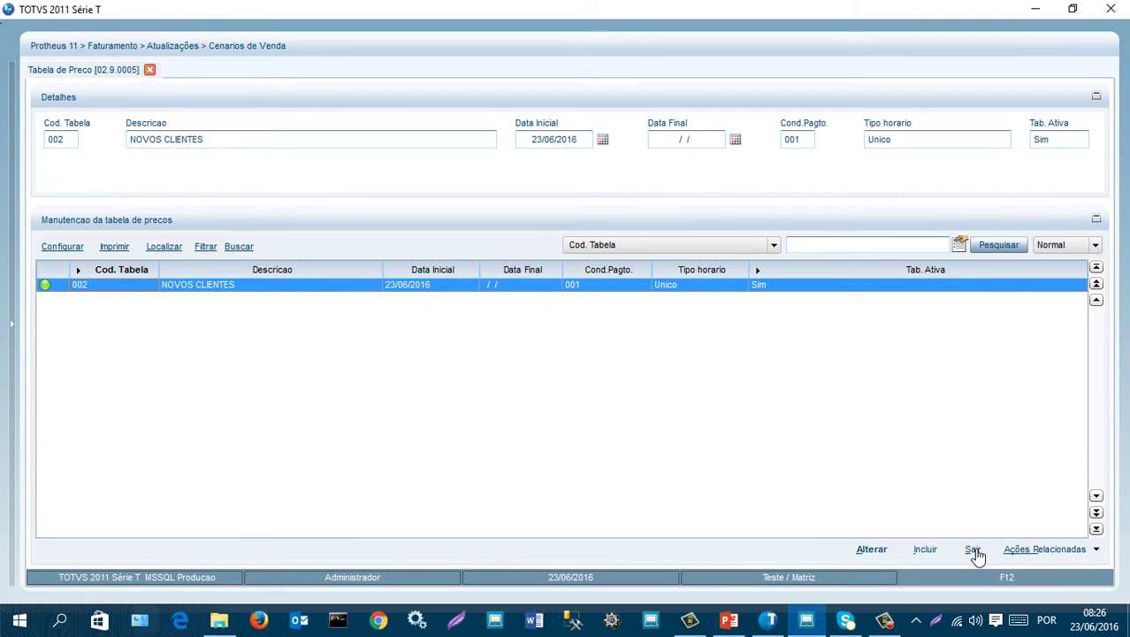
{"action": "left_click", "coordinate": [973, 550]}
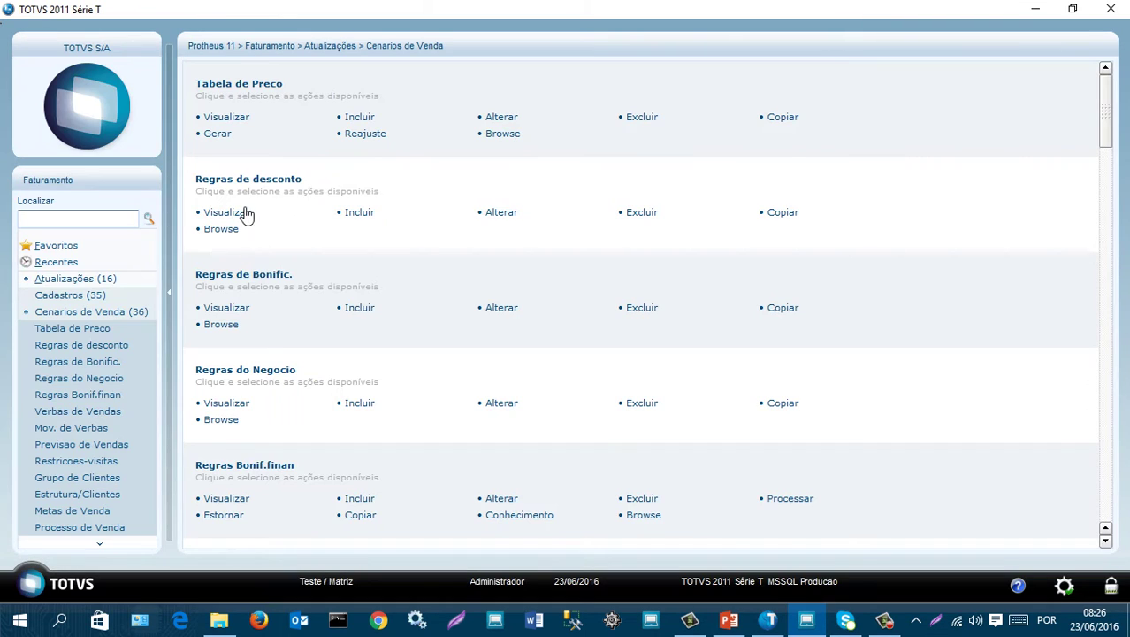
- Open Oportunidades from the Crm - Adm Vendas menu
{"action": "left_click", "coordinate": [69, 316]}
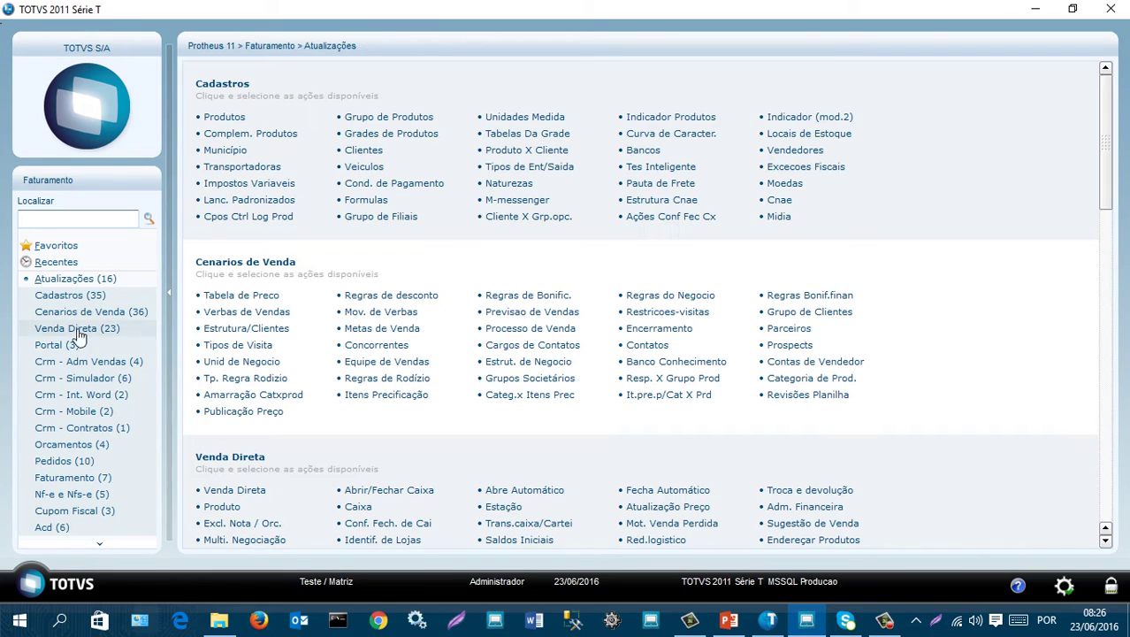
{"action": "left_click", "coordinate": [104, 364]}
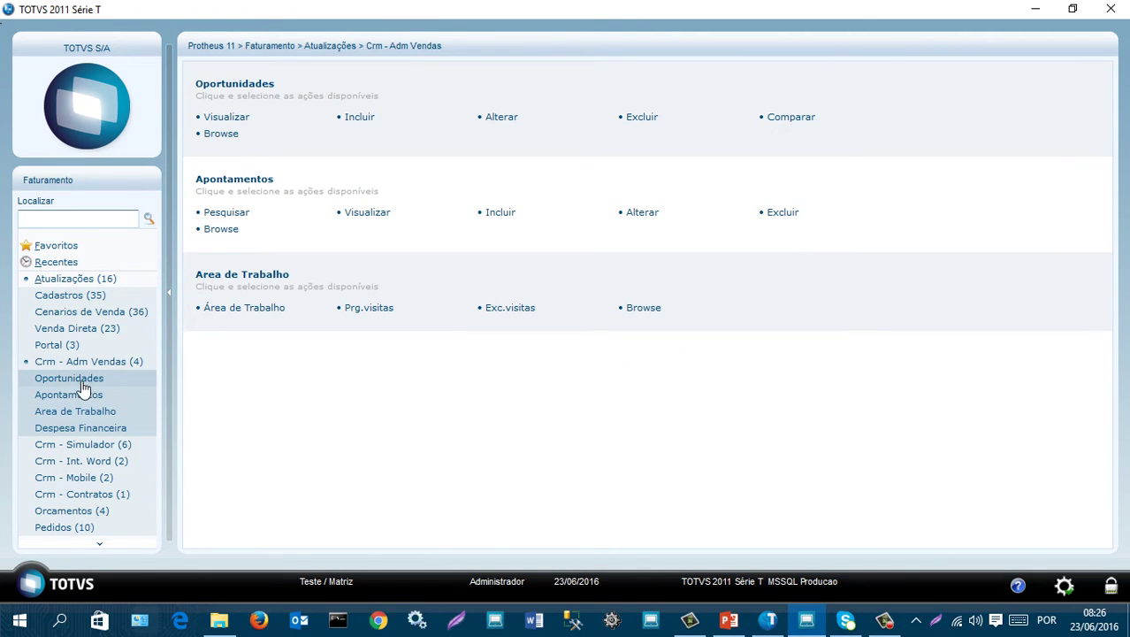
{"action": "left_click", "coordinate": [86, 380]}
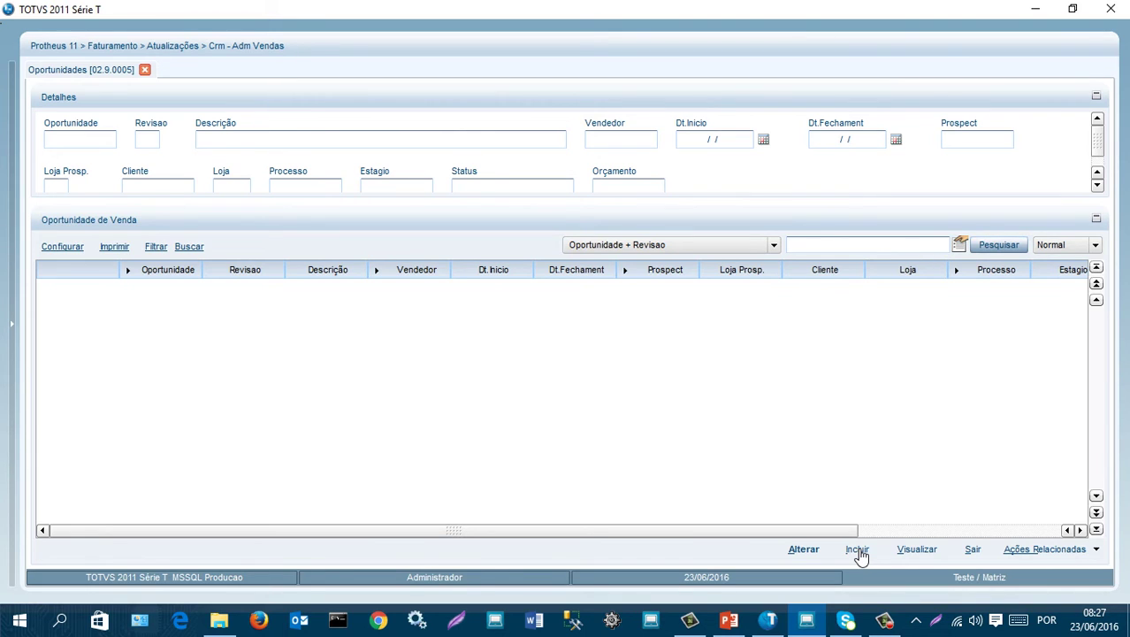
- Start a new opportunity described 'VENDAS PARA ERP FACIL' with start date 23/06/2016
{"action": "left_click", "coordinate": [857, 550]}
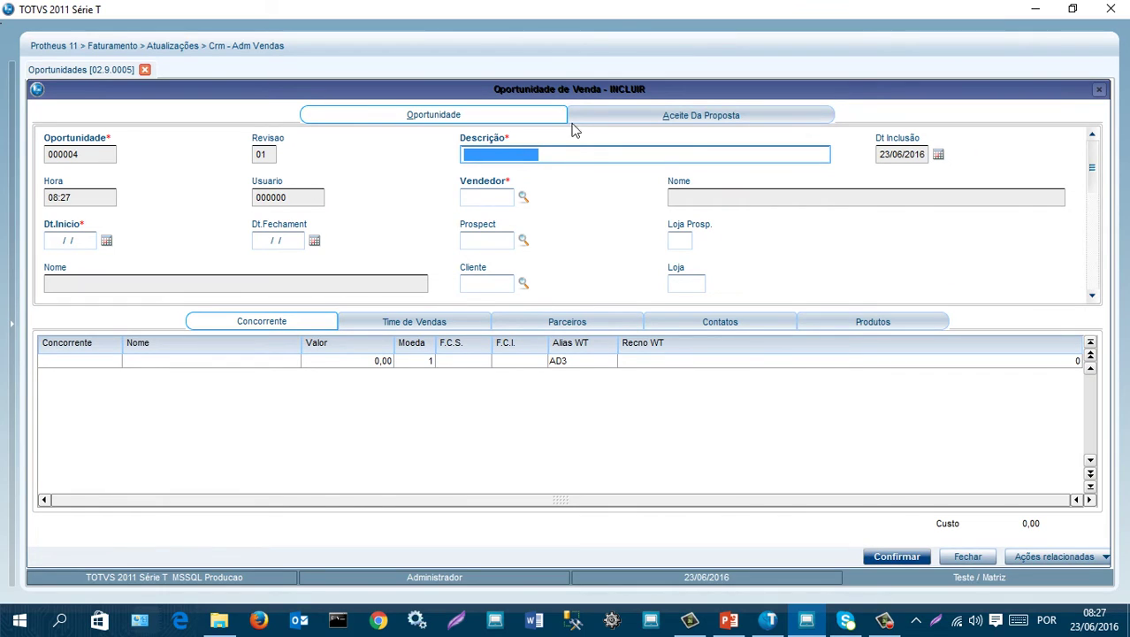
{"action": "type", "text": "VE"}
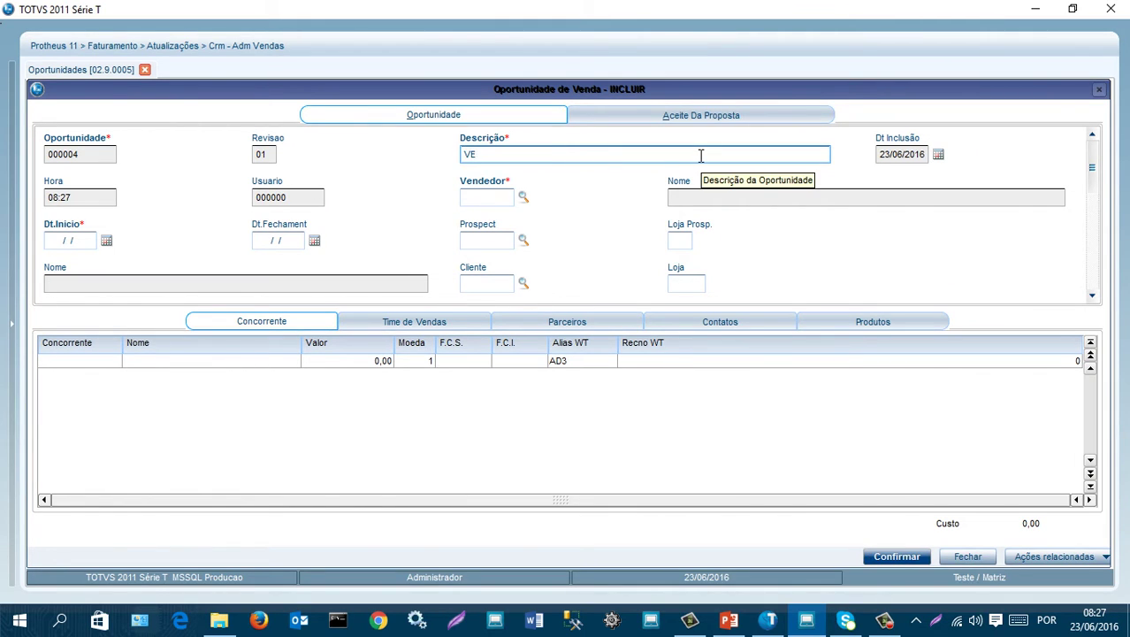
{"action": "type", "text": "NDAS PARA ERP FACIL"}
{"action": "key", "text": "Tab"}
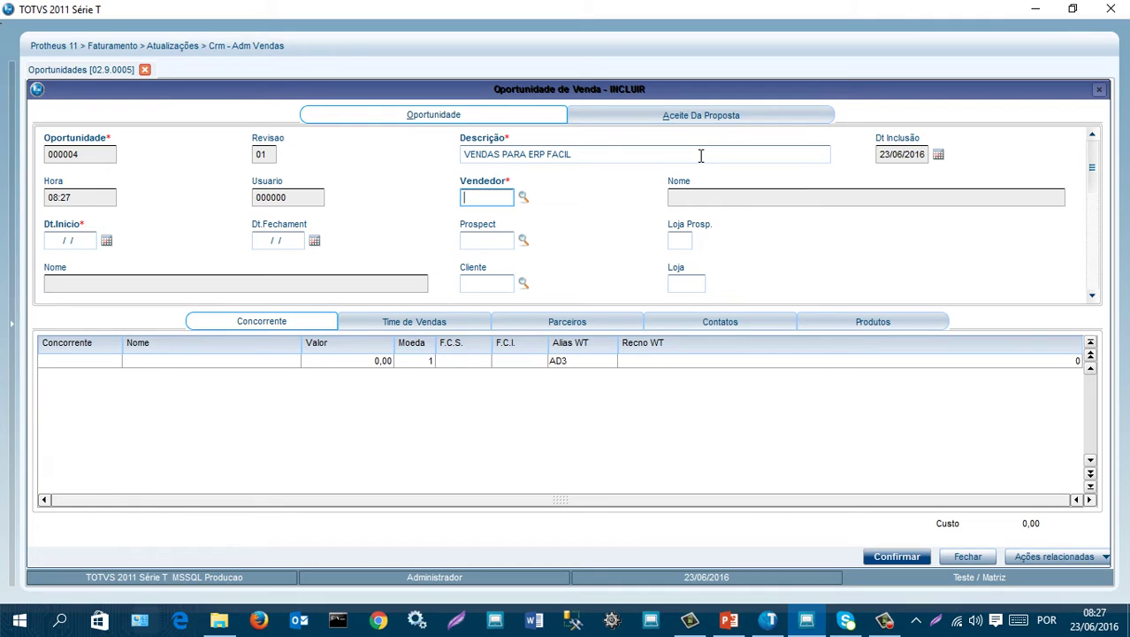
{"action": "key", "text": "Tab"}
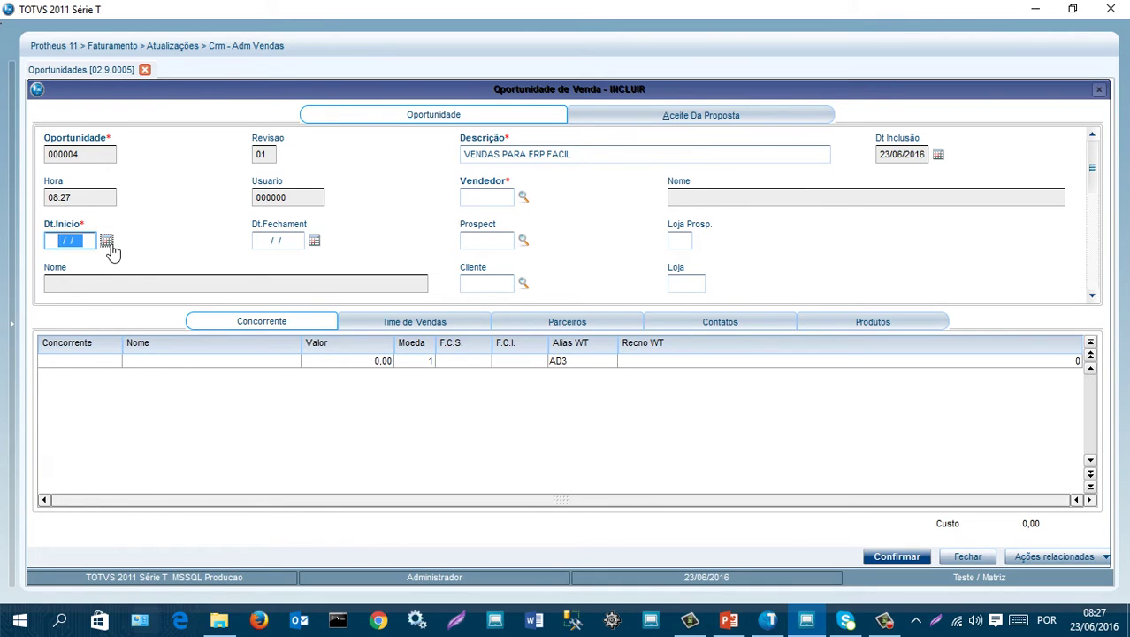
{"action": "left_click", "coordinate": [109, 246]}
{"action": "left_click", "coordinate": [191, 338]}
{"action": "key", "text": "Tab"}
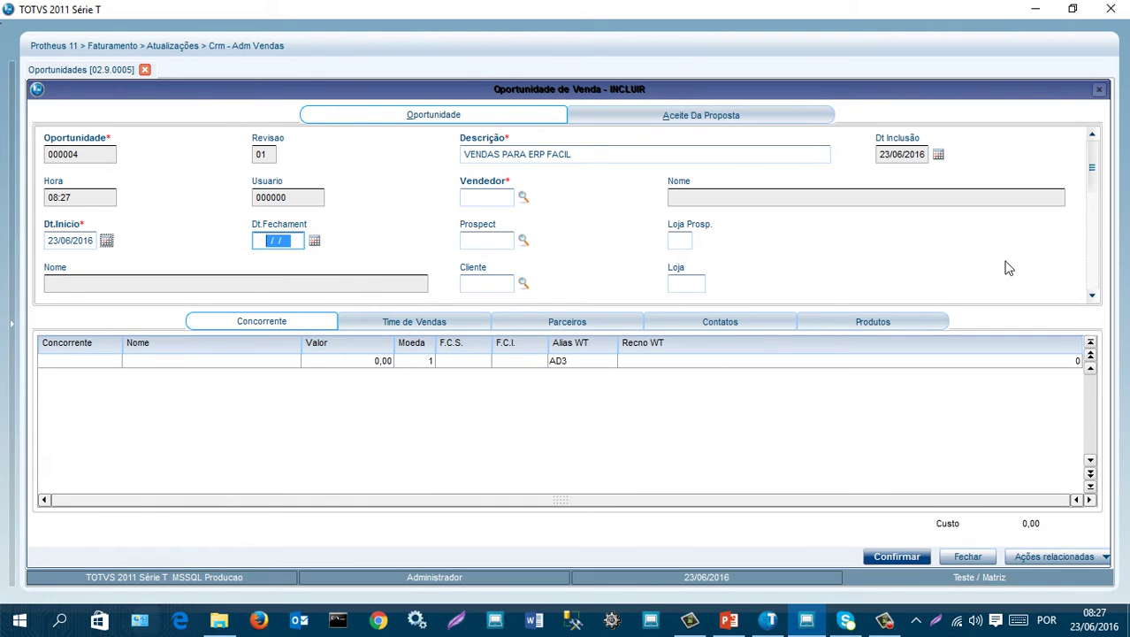
{"action": "mouse_move", "coordinate": [1093, 172]}
{"action": "left_mouse_down"}
{"action": "mouse_move", "coordinate": [1095, 201]}
{"action": "mouse_move", "coordinate": [1097, 189]}
{"action": "left_mouse_up"}
- Assign salesperson VEND00 (VENDEDOR PADRAO) and prospect 000003 ERP FACIL TUTORIAIS
{"action": "left_click", "coordinate": [525, 202]}
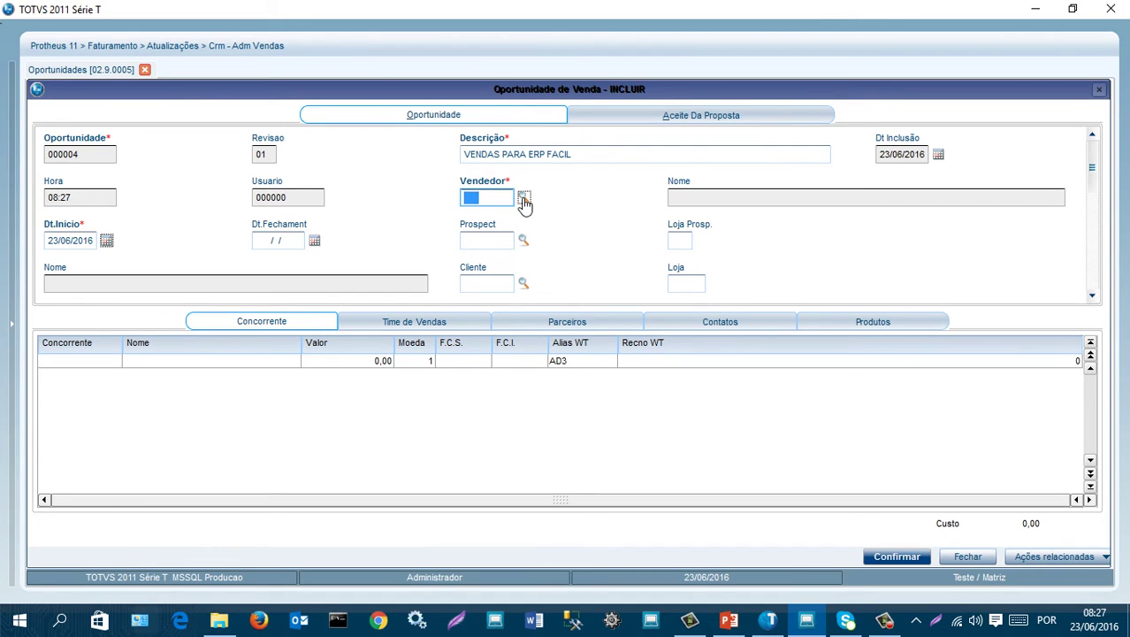
{"action": "left_click", "coordinate": [444, 265]}
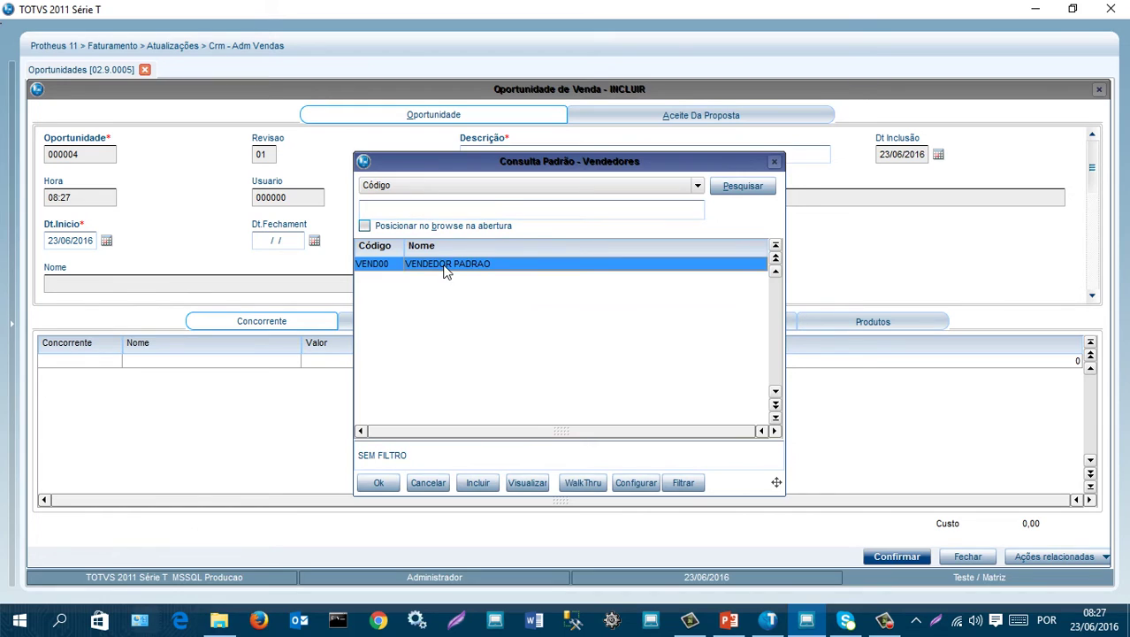
{"action": "double_click", "coordinate": [444, 269]}
{"action": "key", "text": "Return"}
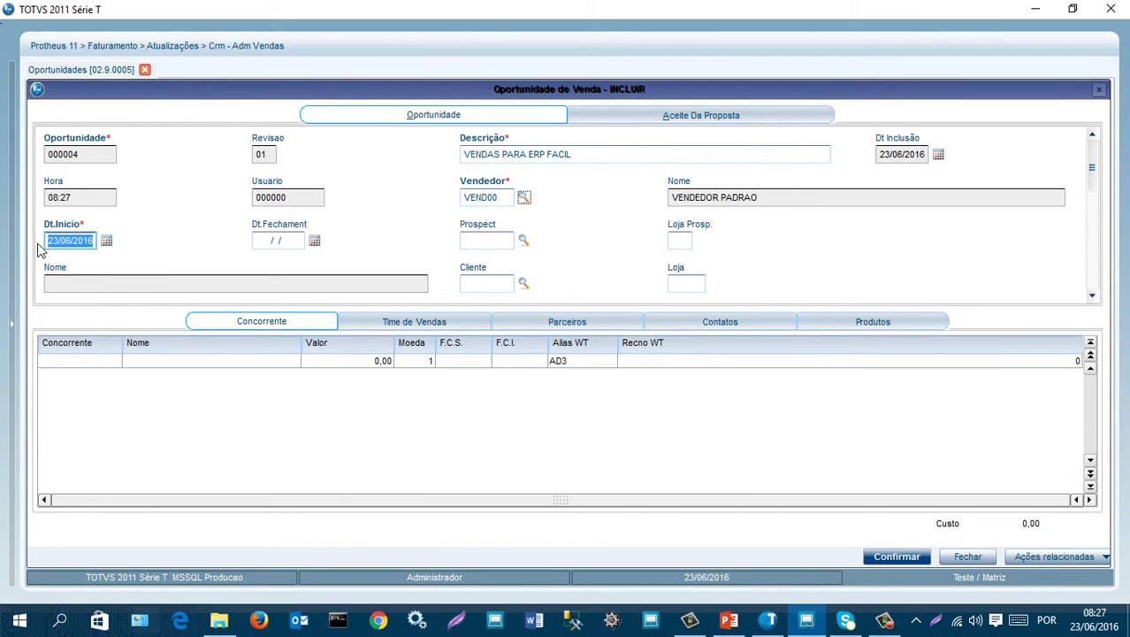
{"action": "left_click", "coordinate": [523, 242]}
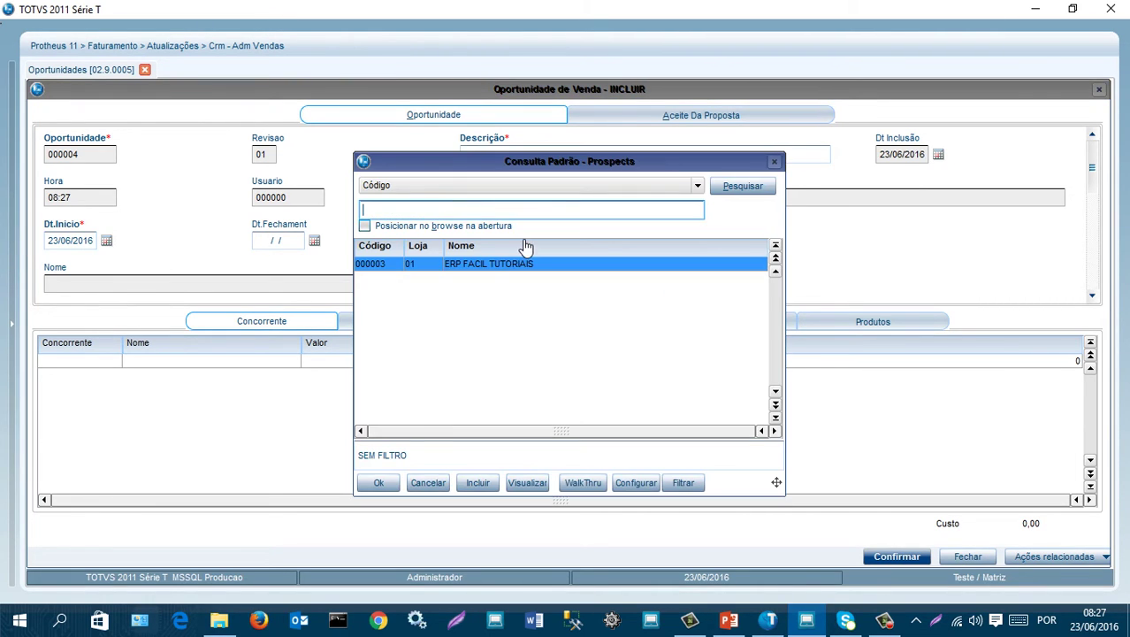
{"action": "double_click", "coordinate": [483, 265]}
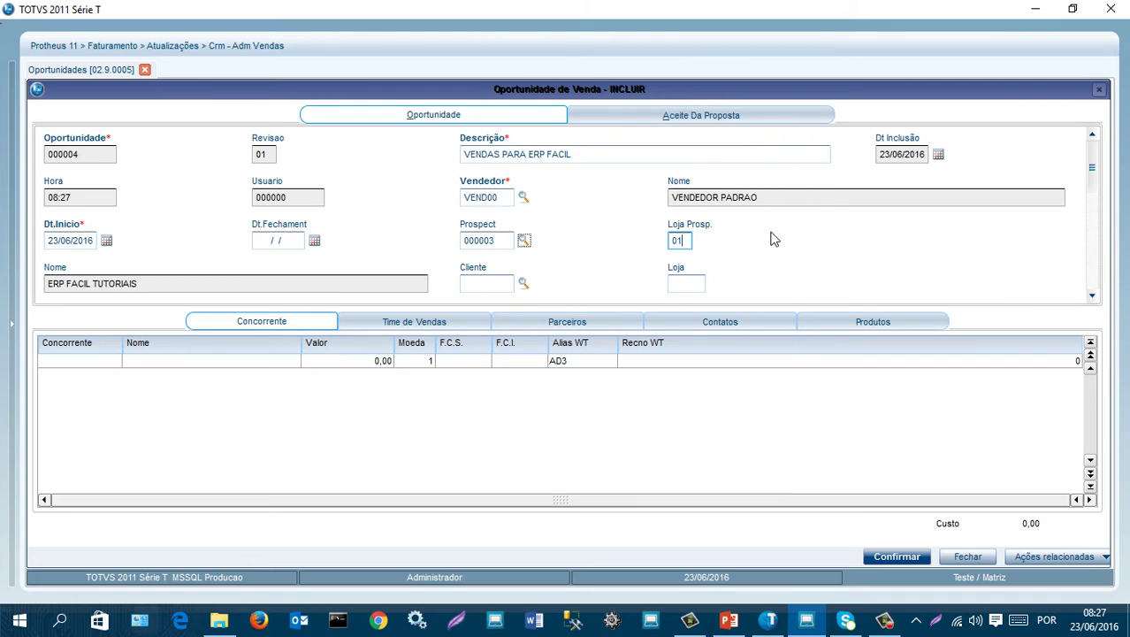
{"action": "left_click_drag", "start_coordinate": [1092, 172], "coordinate": [1095, 228]}
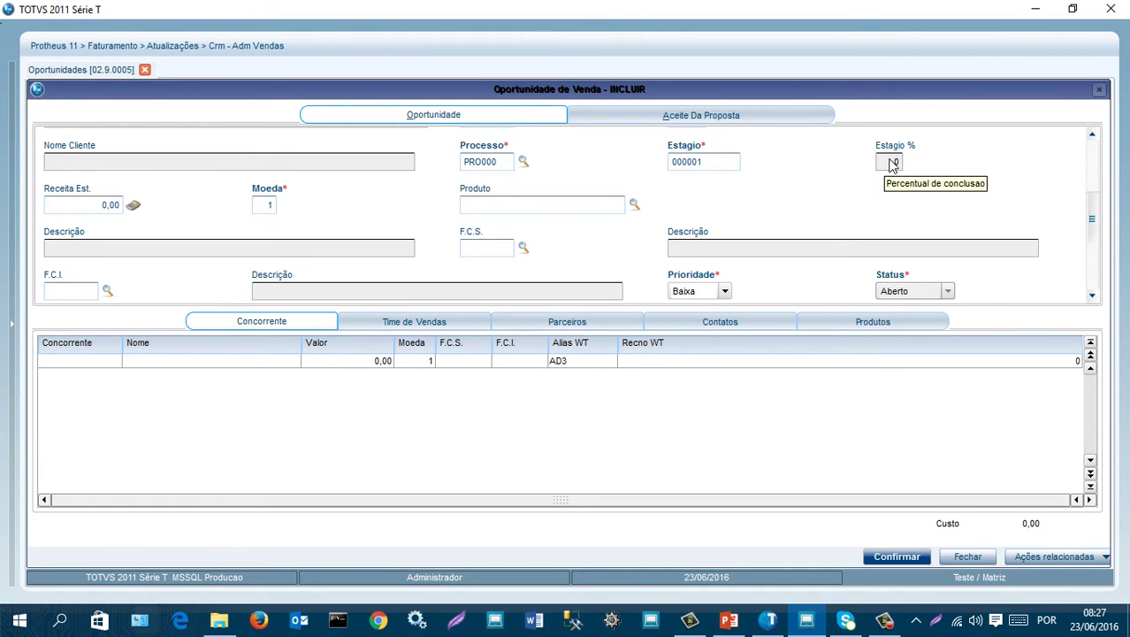
- Set the opportunity's process PRO000 at stage 000003
{"action": "left_click", "coordinate": [526, 162]}
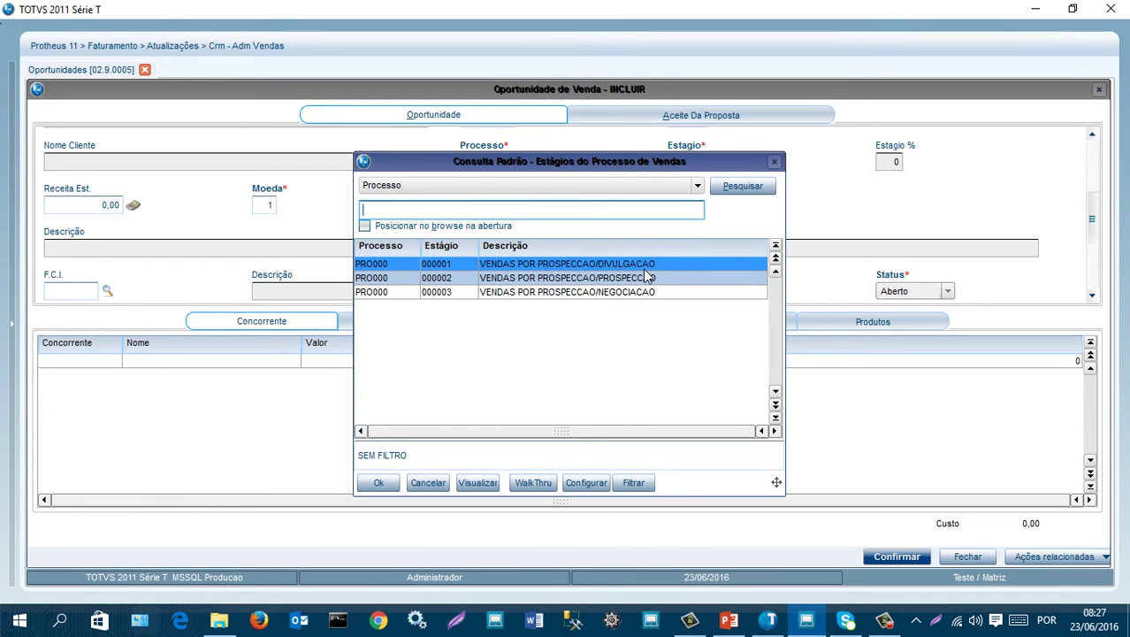
{"action": "left_click", "coordinate": [623, 281]}
{"action": "left_click", "coordinate": [620, 295]}
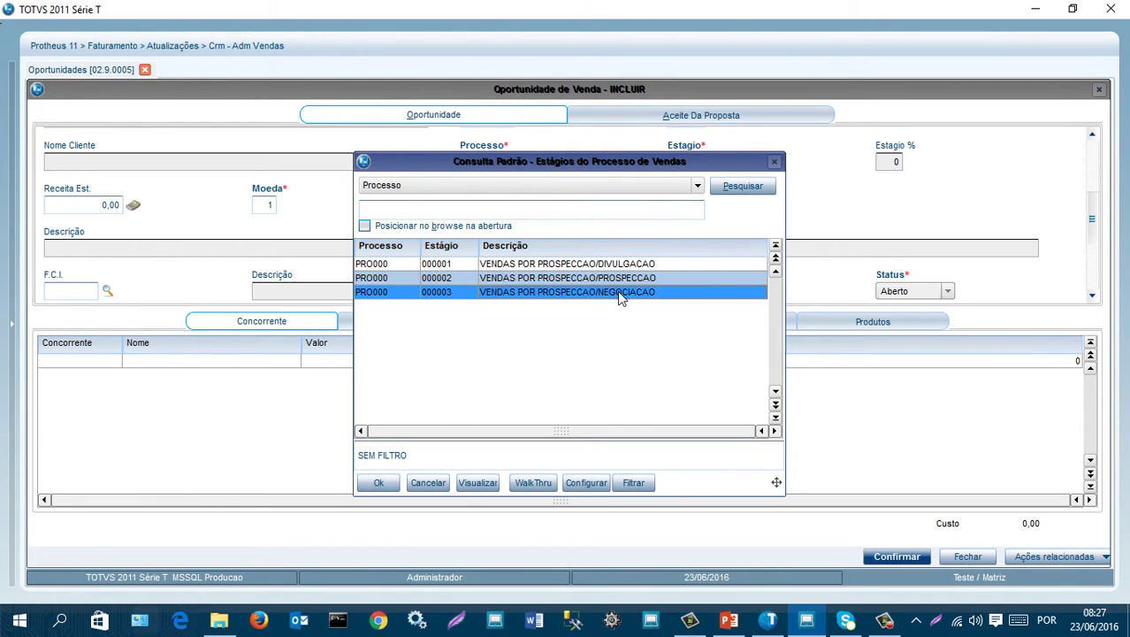
{"action": "double_click", "coordinate": [520, 299]}
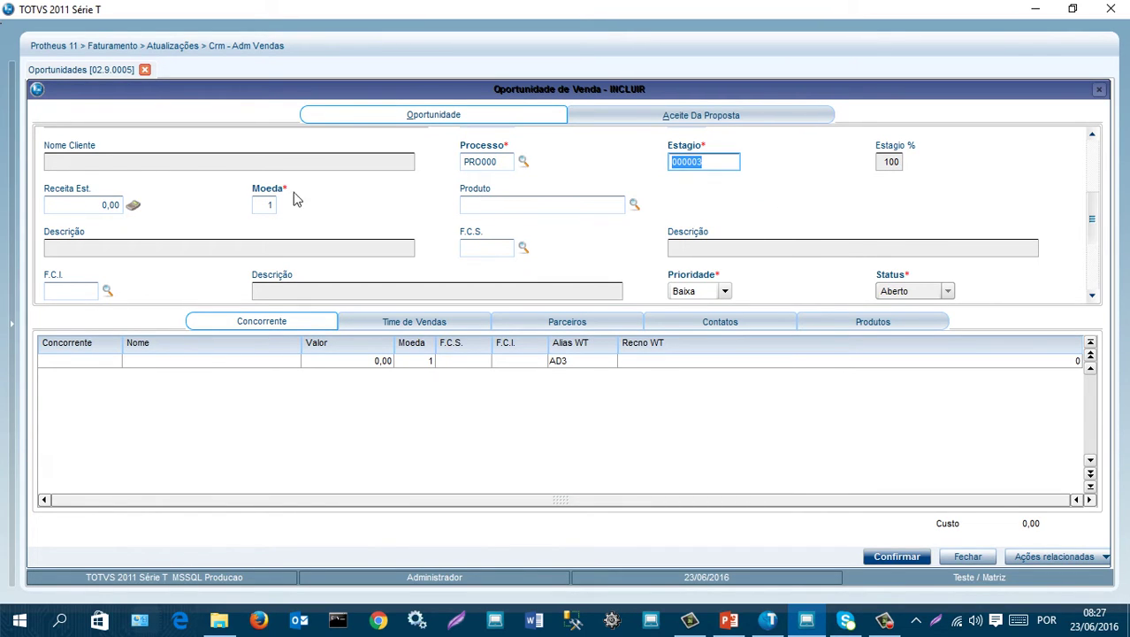
- Assign the Ibanez electric guitar as the opportunity's product
{"action": "left_click", "coordinate": [634, 204]}
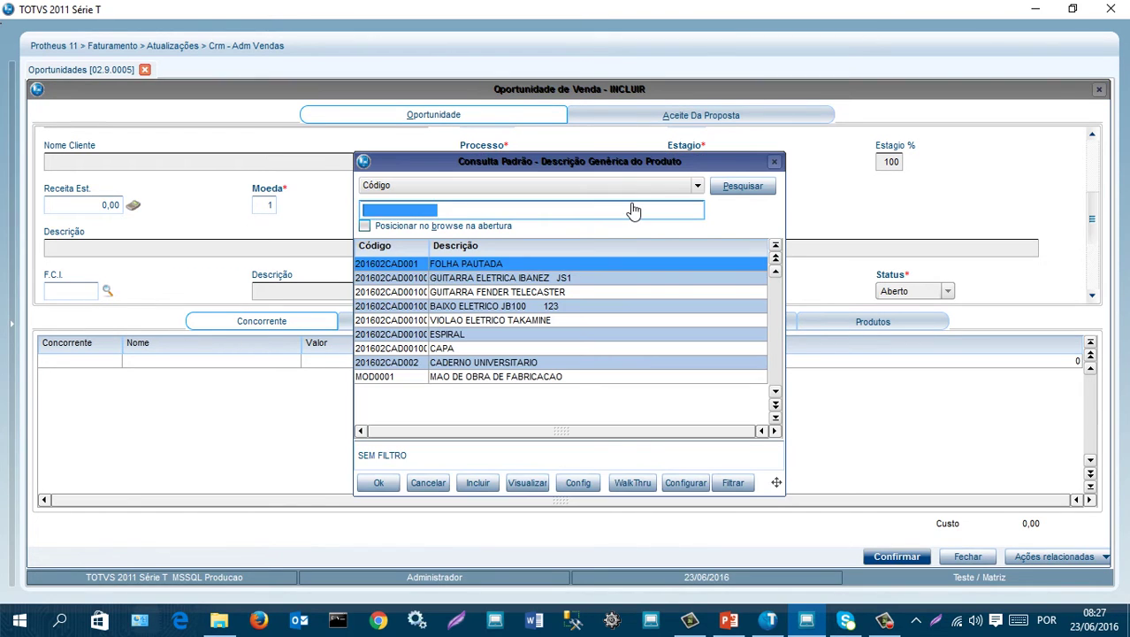
{"action": "left_click", "coordinate": [498, 279]}
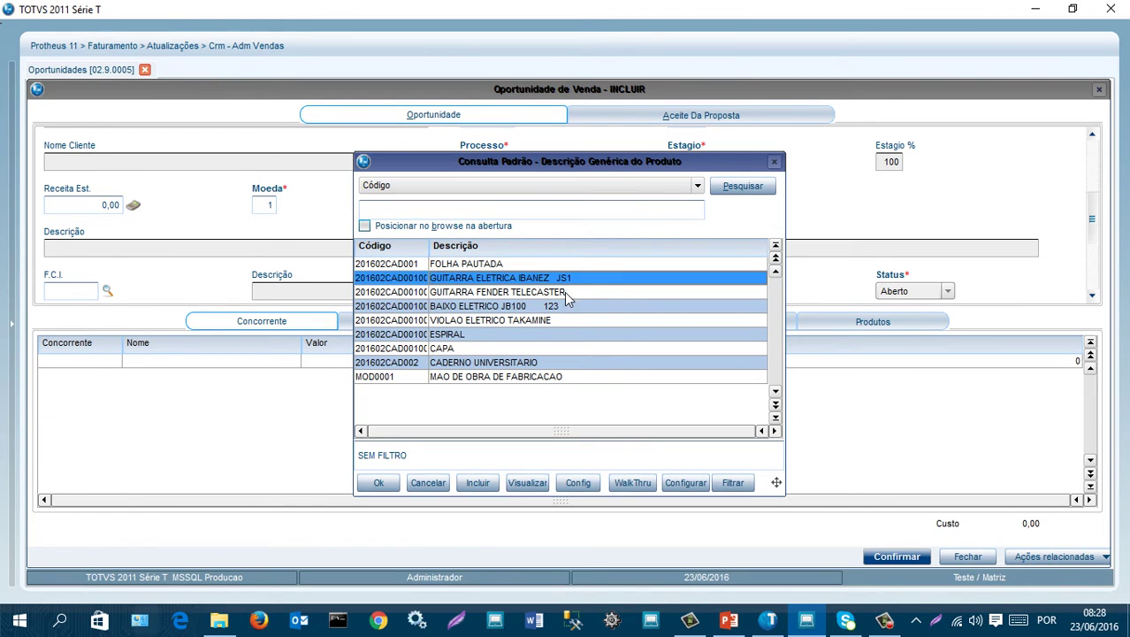
{"action": "double_click", "coordinate": [539, 281]}
{"action": "key", "text": "Tab"}
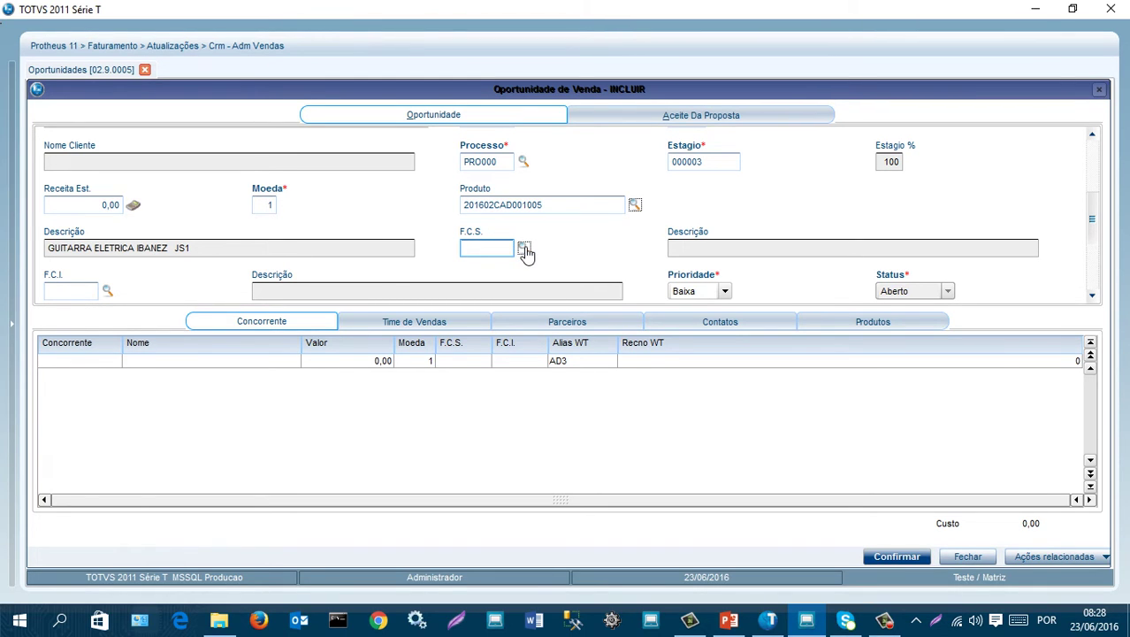
- Set success factor 000003 Custo and failure factor 000005 Concorrente
{"action": "left_click", "coordinate": [524, 252]}
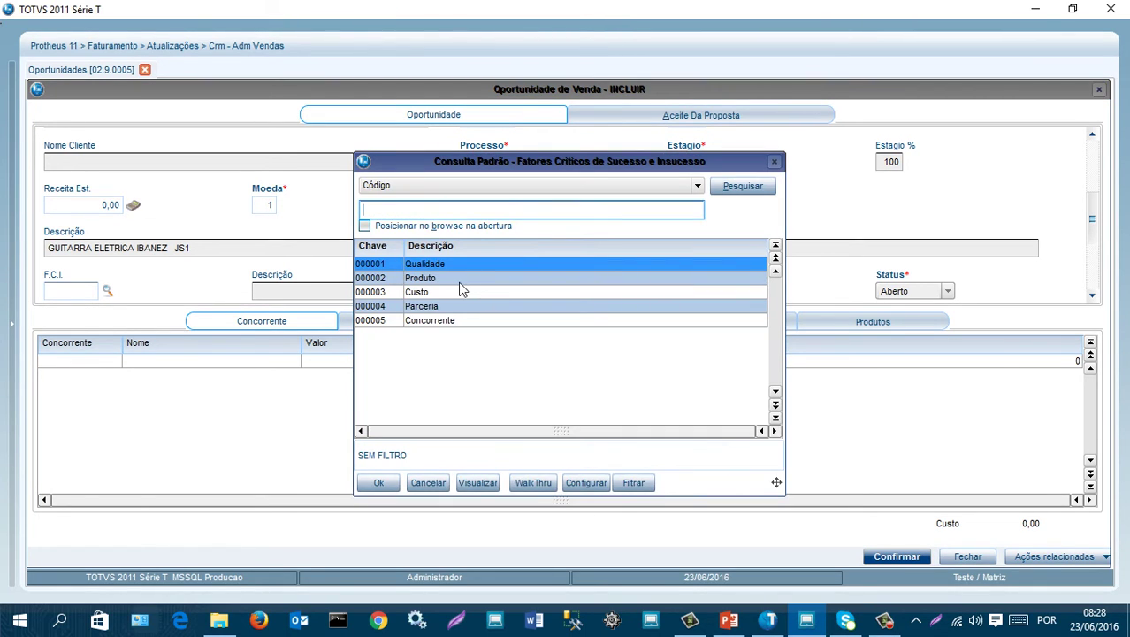
{"action": "left_click", "coordinate": [444, 280]}
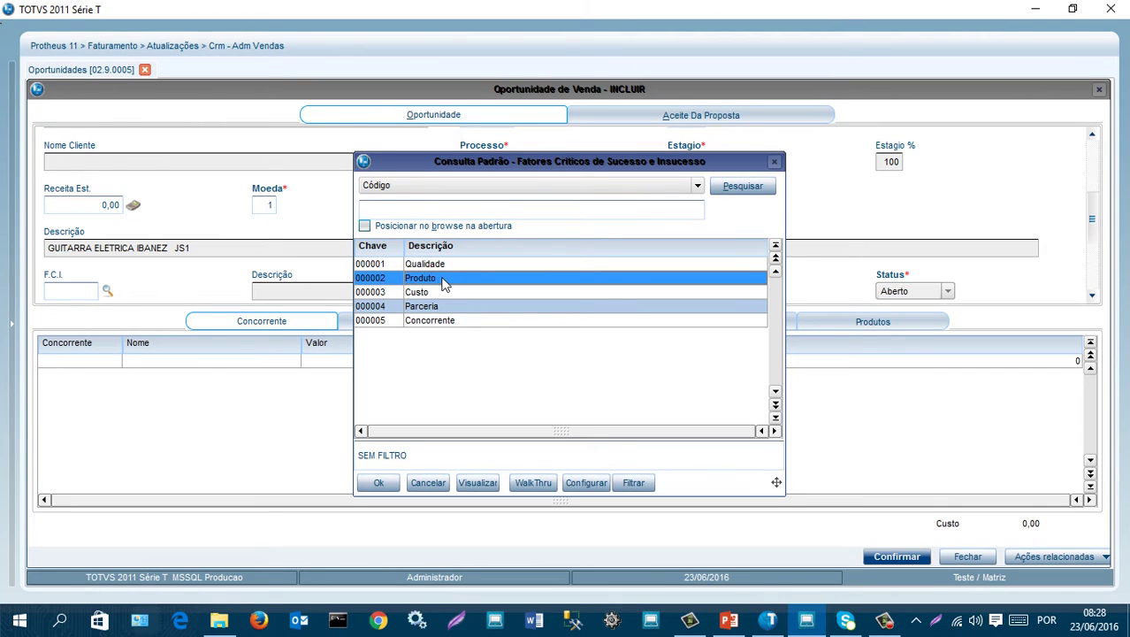
{"action": "left_click", "coordinate": [438, 293]}
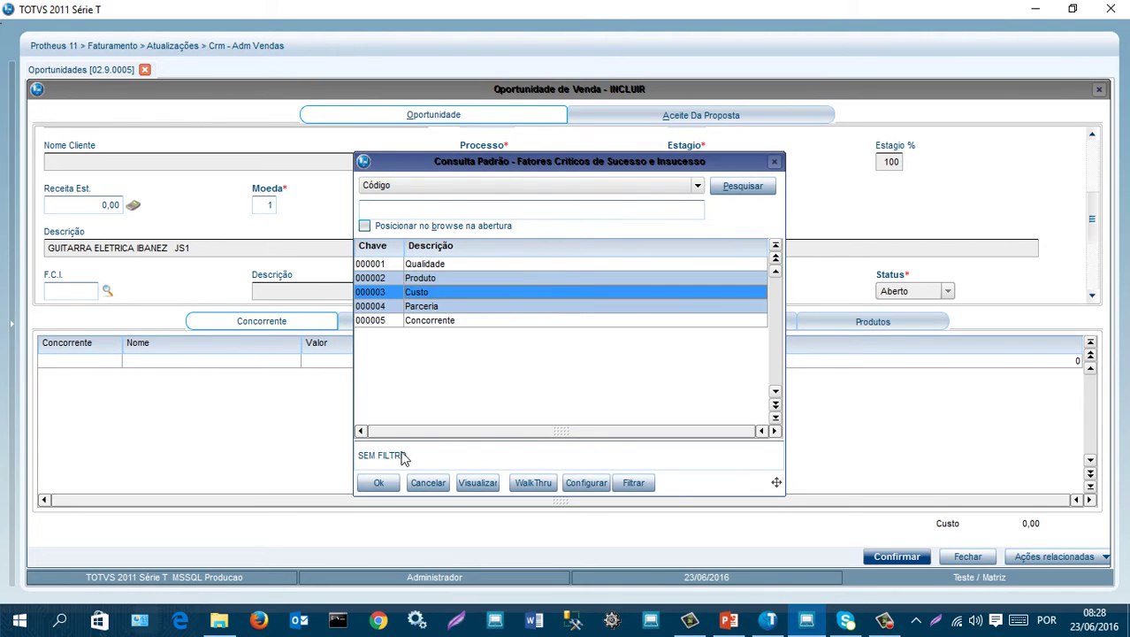
{"action": "left_click", "coordinate": [378, 483]}
{"action": "key", "text": "Tab"}
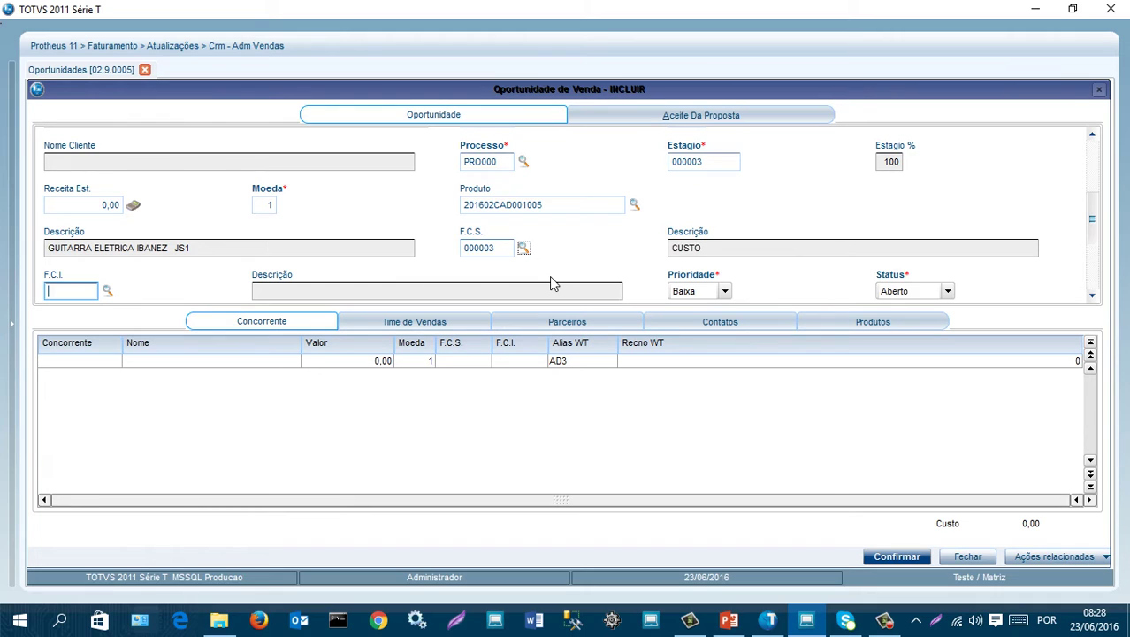
{"action": "left_click", "coordinate": [107, 292]}
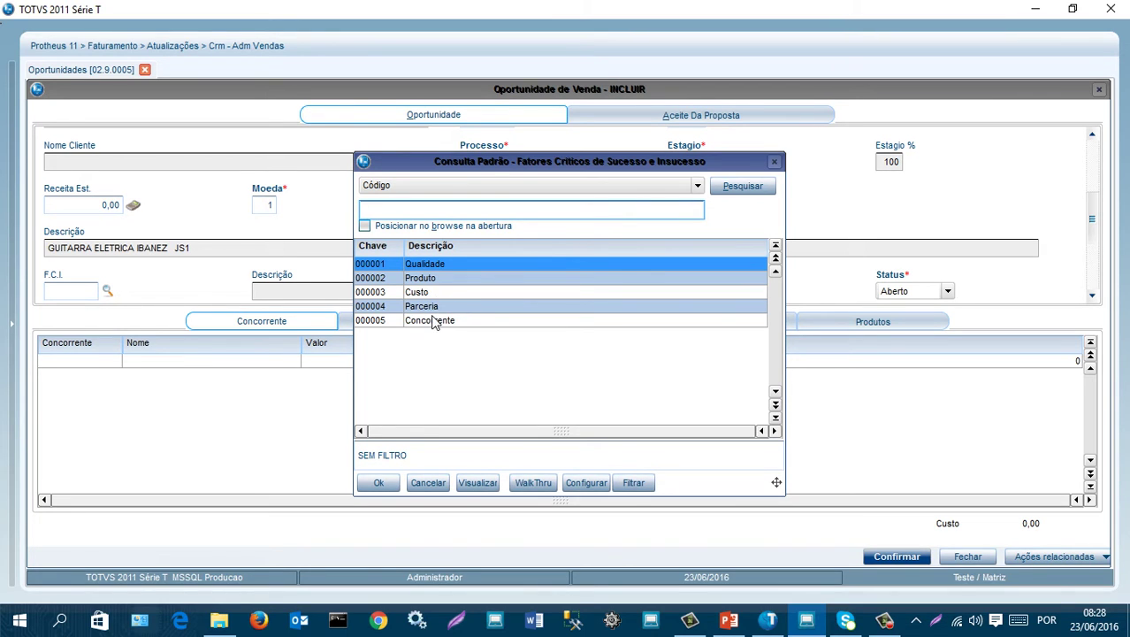
{"action": "left_click", "coordinate": [432, 279]}
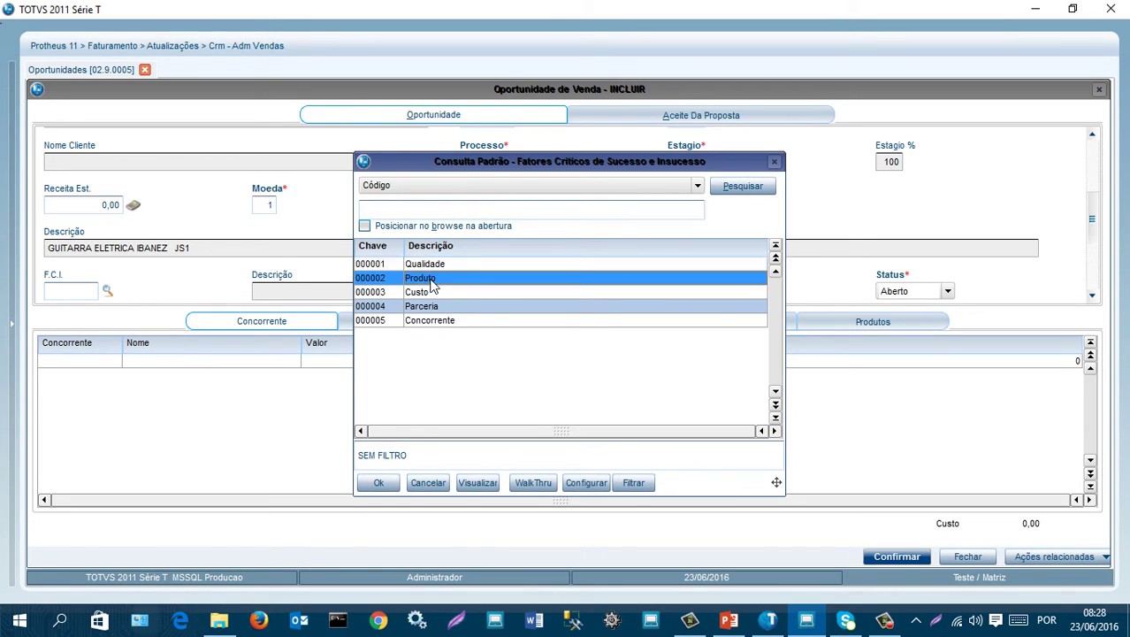
{"action": "left_click", "coordinate": [431, 321]}
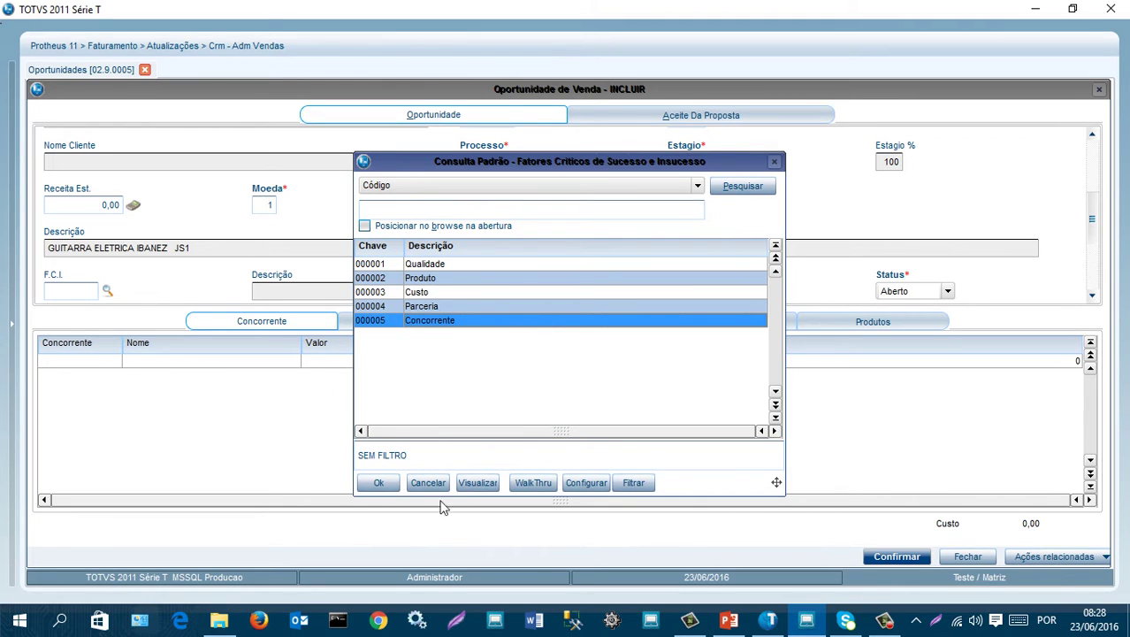
{"action": "left_click", "coordinate": [381, 484]}
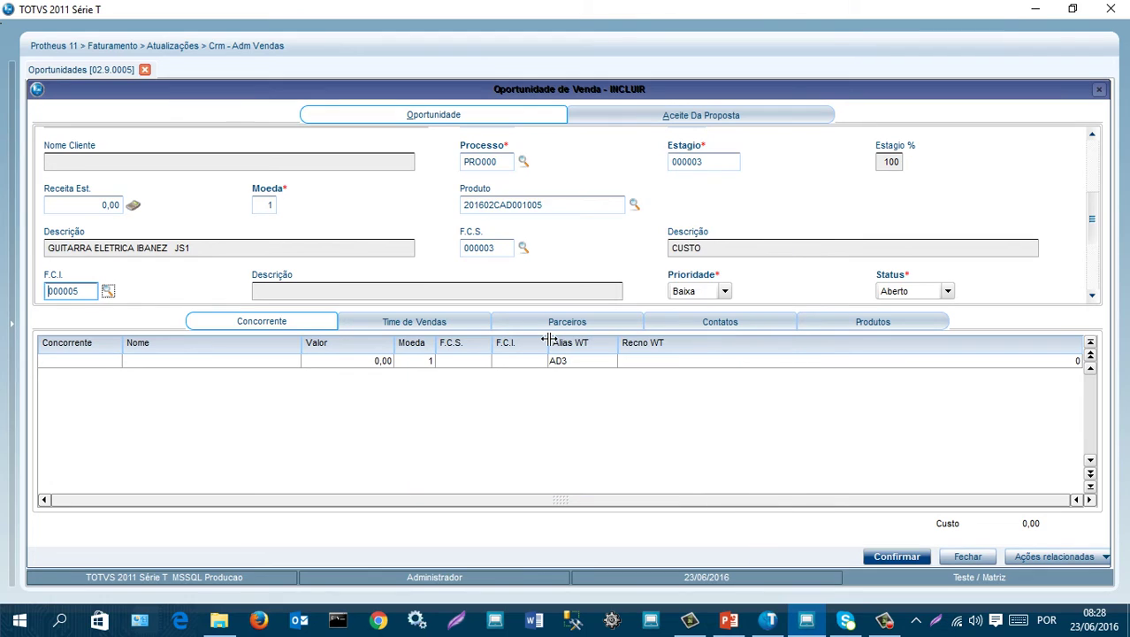
{"action": "key", "text": "Tab"}
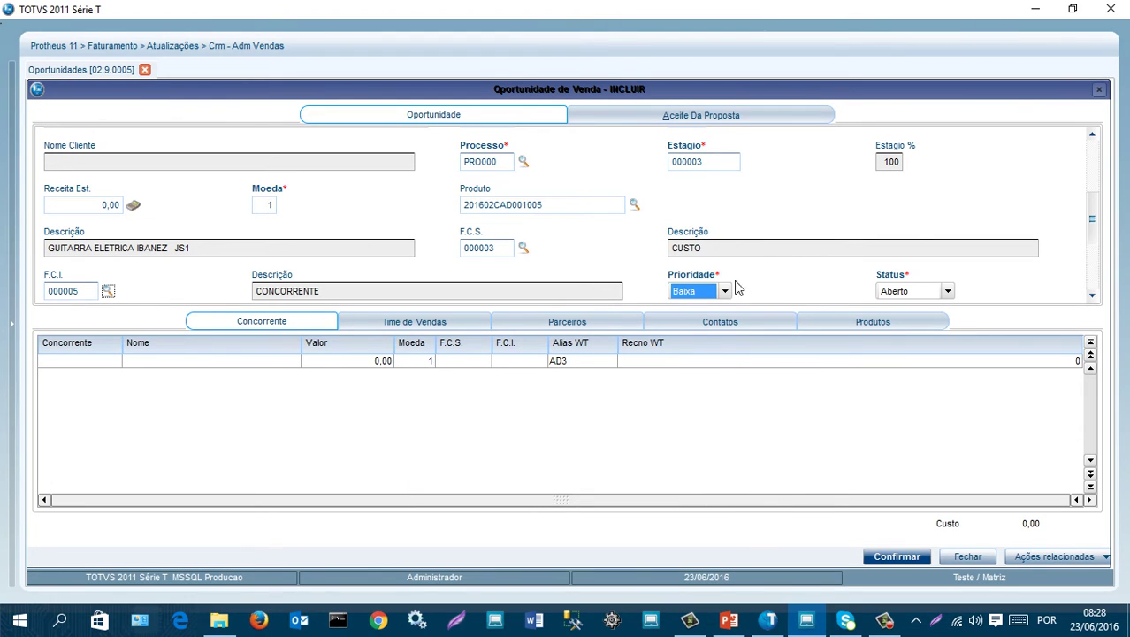
- Set the opportunity's priority to 3=Alta
{"action": "scroll", "coordinate": [793, 277], "scroll_direction": "down", "scroll_amount": 2}
{"action": "left_click", "coordinate": [725, 191]}
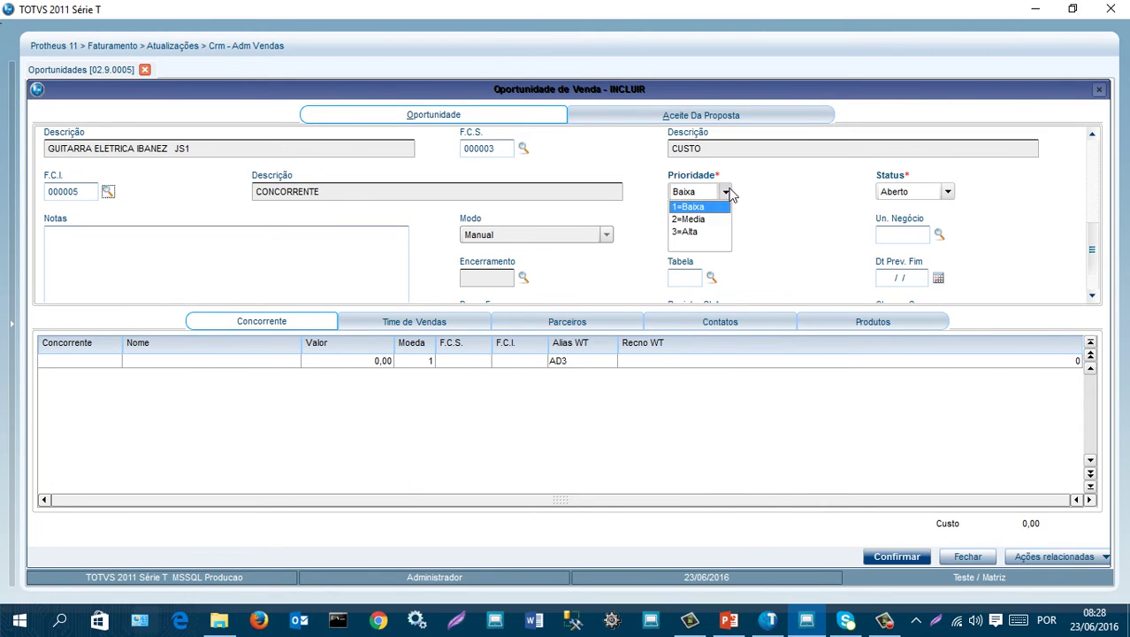
{"action": "left_click", "coordinate": [700, 232]}
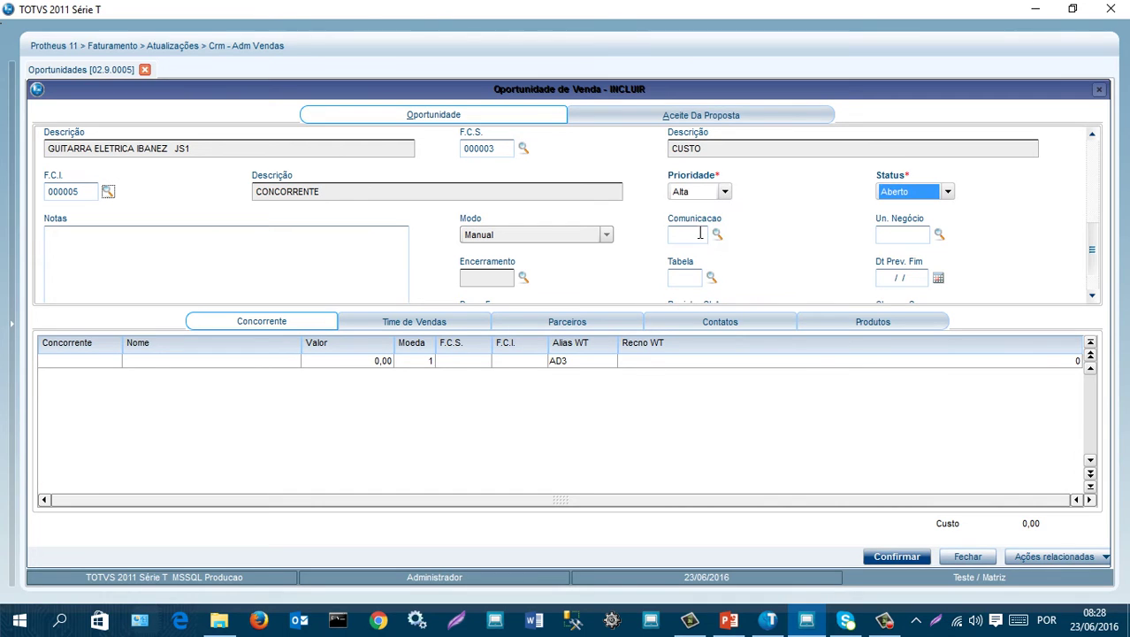
{"action": "scroll", "coordinate": [794, 206], "scroll_direction": "up", "scroll_amount": 5}
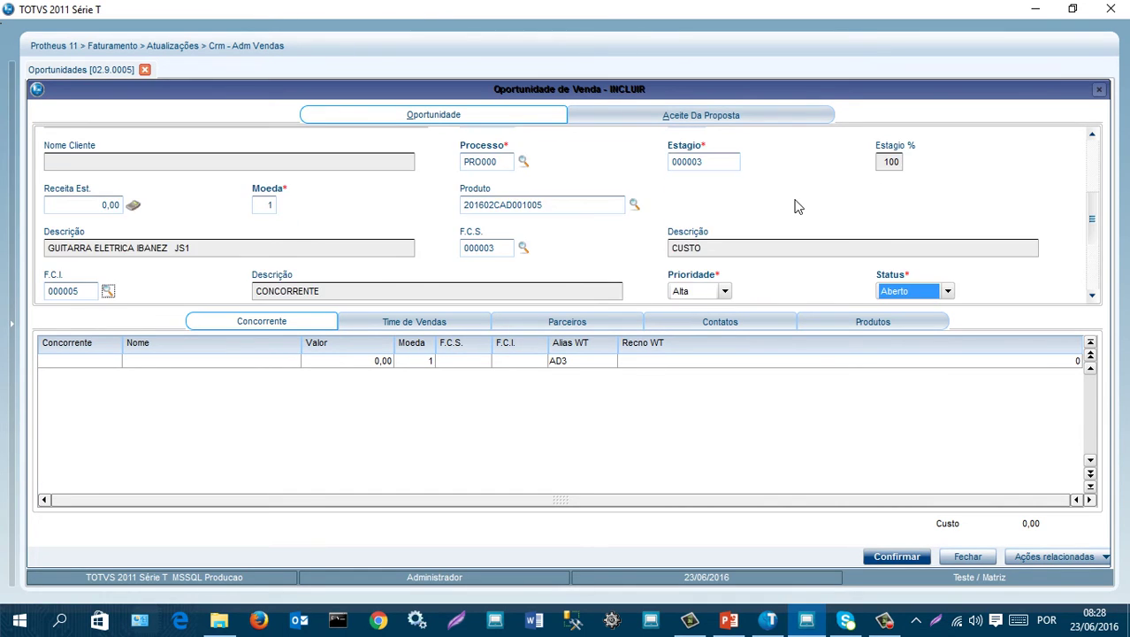
{"action": "scroll", "coordinate": [794, 206], "scroll_direction": "up", "scroll_amount": 2}
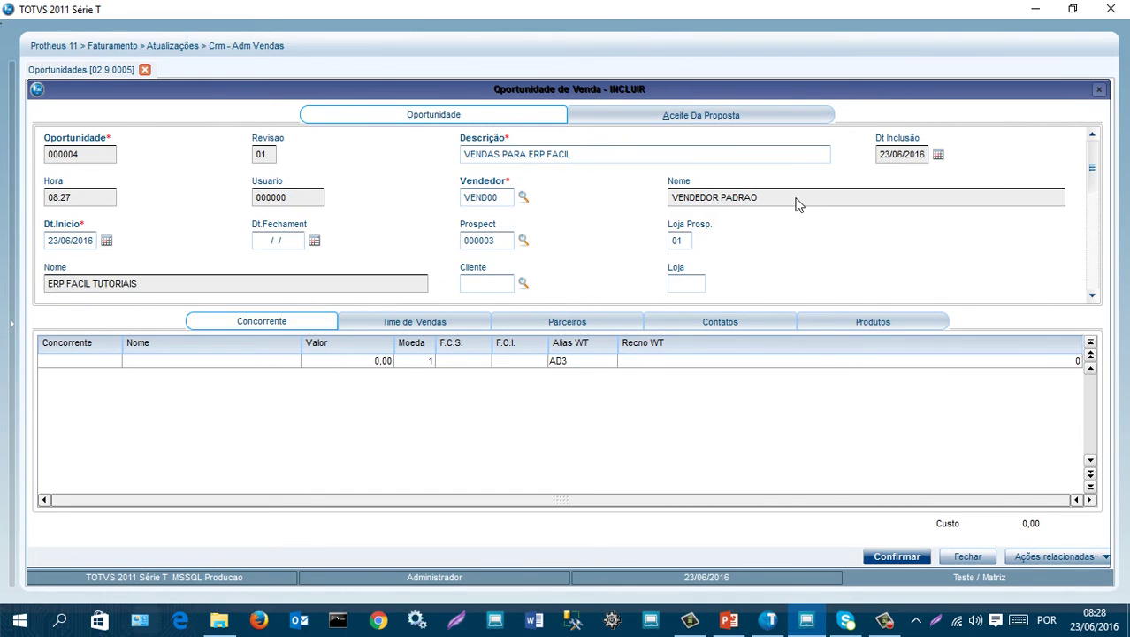
- Review the Status options, then switch to the Aceite Da Proposta tab
{"action": "scroll", "coordinate": [796, 206], "scroll_direction": "down", "scroll_amount": 2}
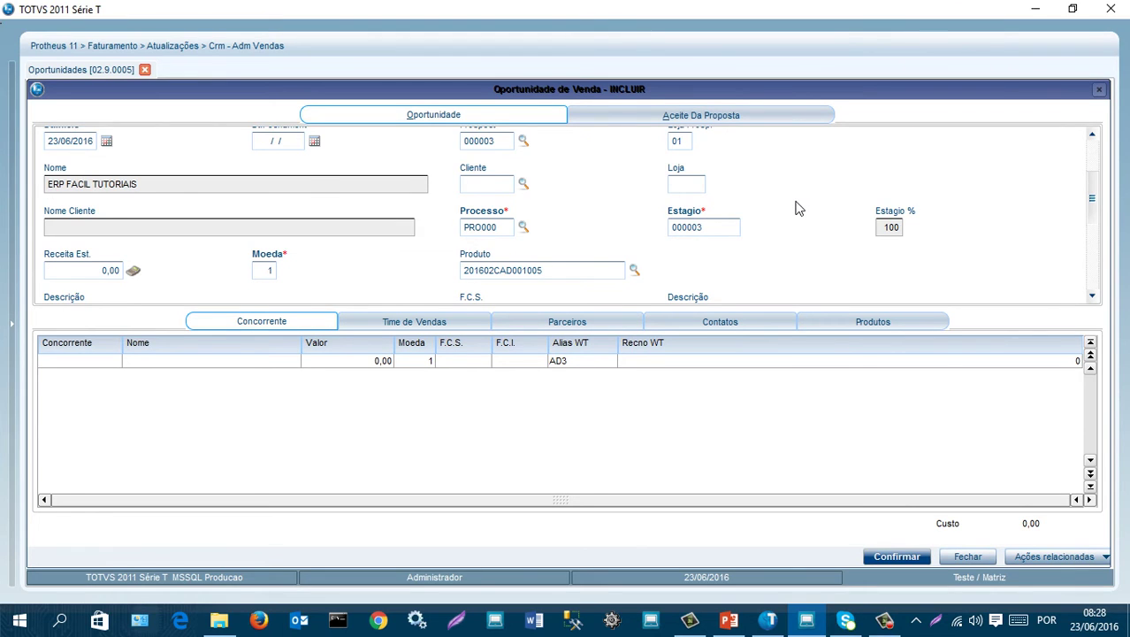
{"action": "scroll", "coordinate": [796, 208], "scroll_direction": "down", "scroll_amount": 3}
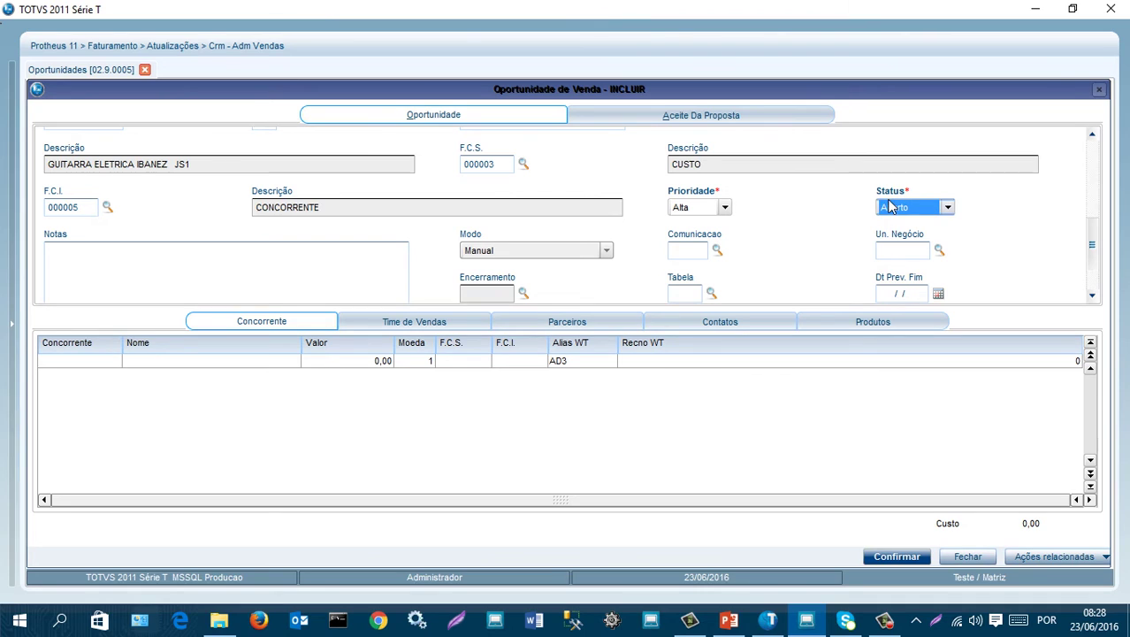
{"action": "left_click", "coordinate": [949, 210]}
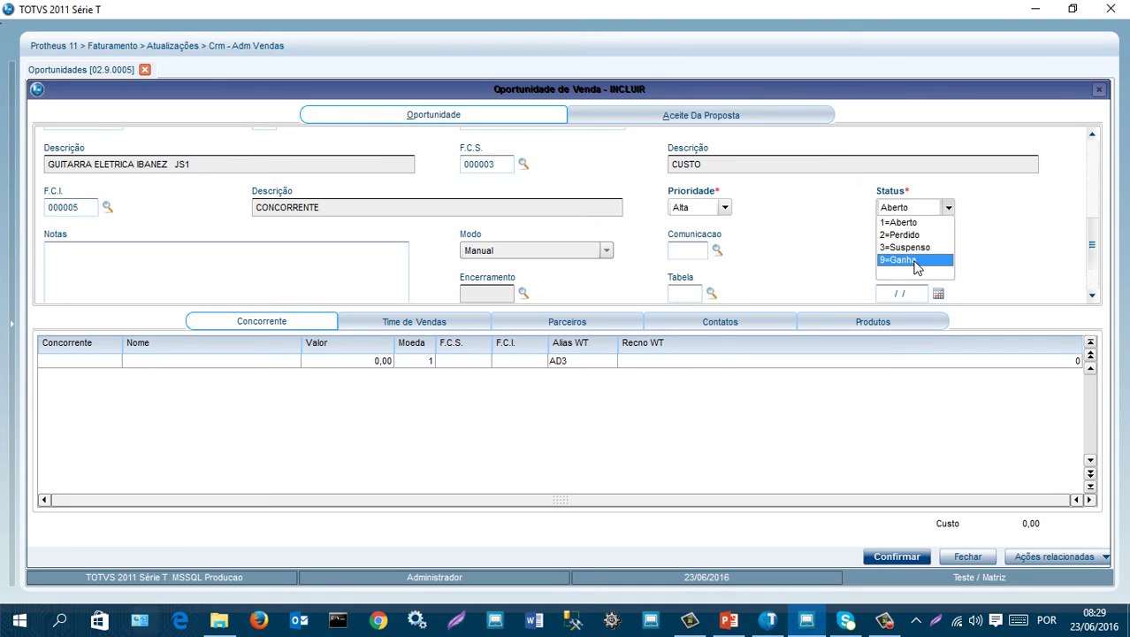
{"action": "left_click", "coordinate": [747, 116]}
{"action": "left_click", "coordinate": [500, 120]}
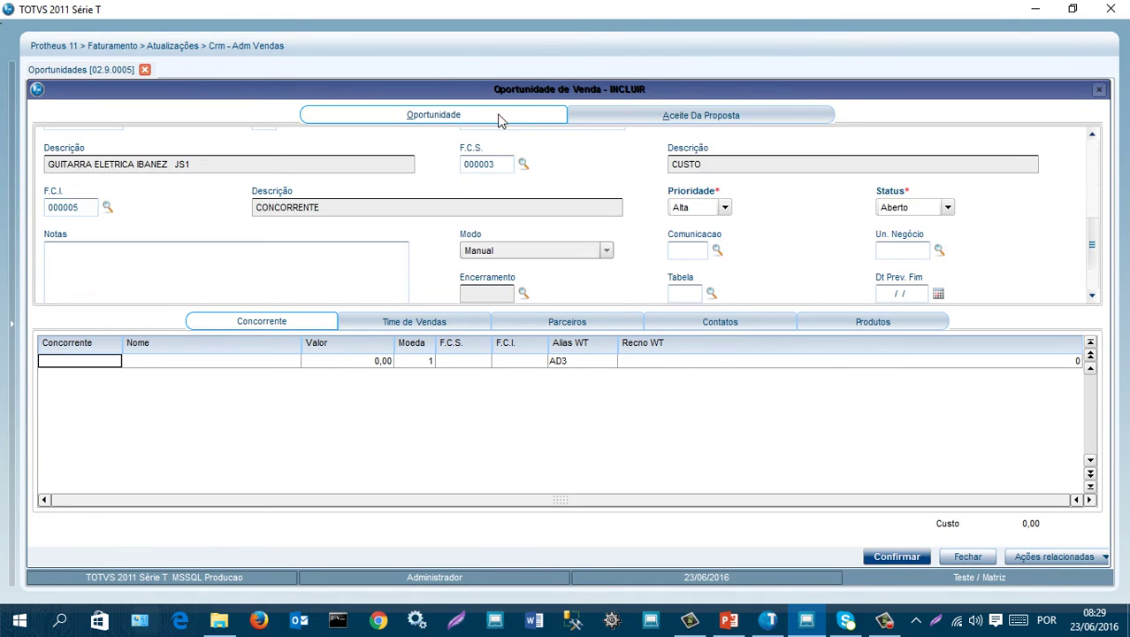
{"action": "left_click", "coordinate": [725, 118]}
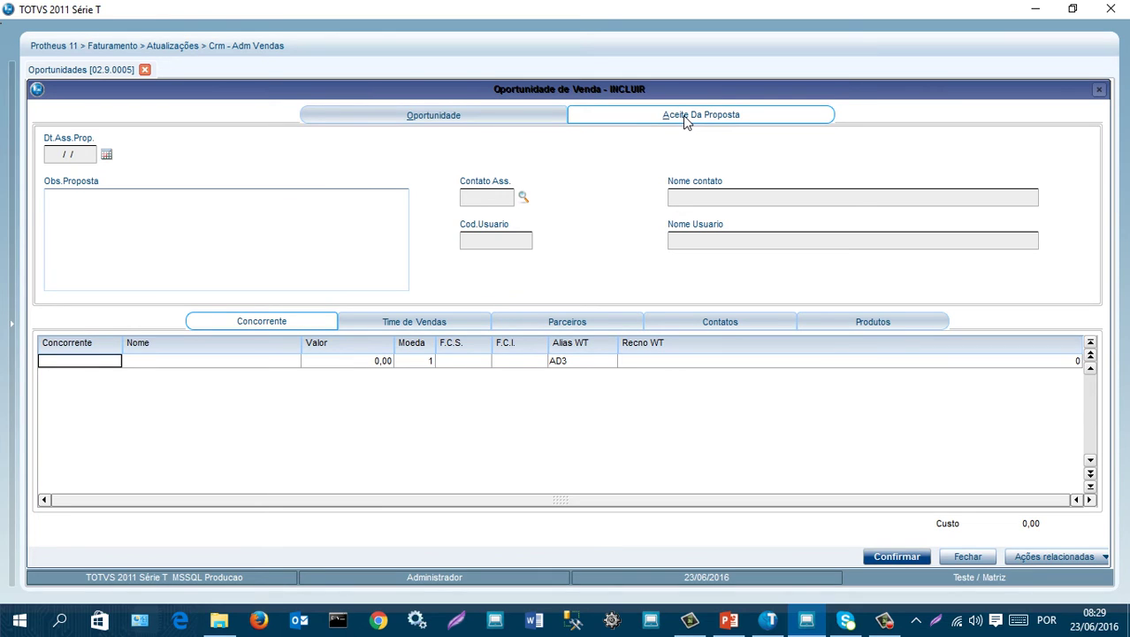
- Set the status to 9=Ganha, check the acceptance tab, and return to Oportunidade
{"action": "left_click", "coordinate": [504, 119]}
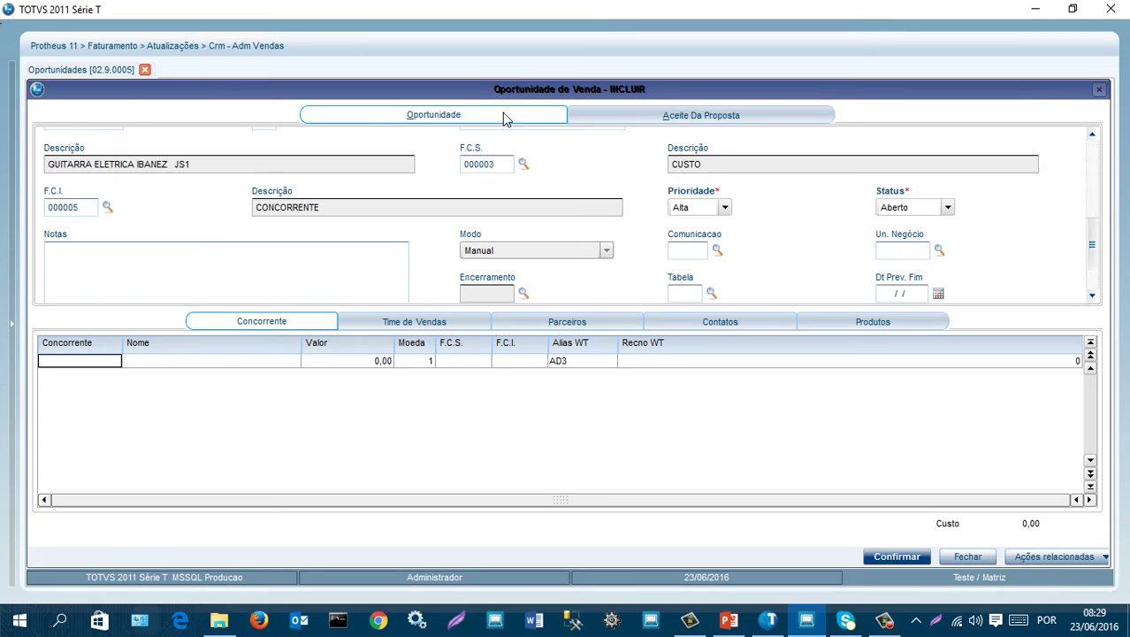
{"action": "left_click", "coordinate": [948, 208]}
{"action": "left_click", "coordinate": [898, 260]}
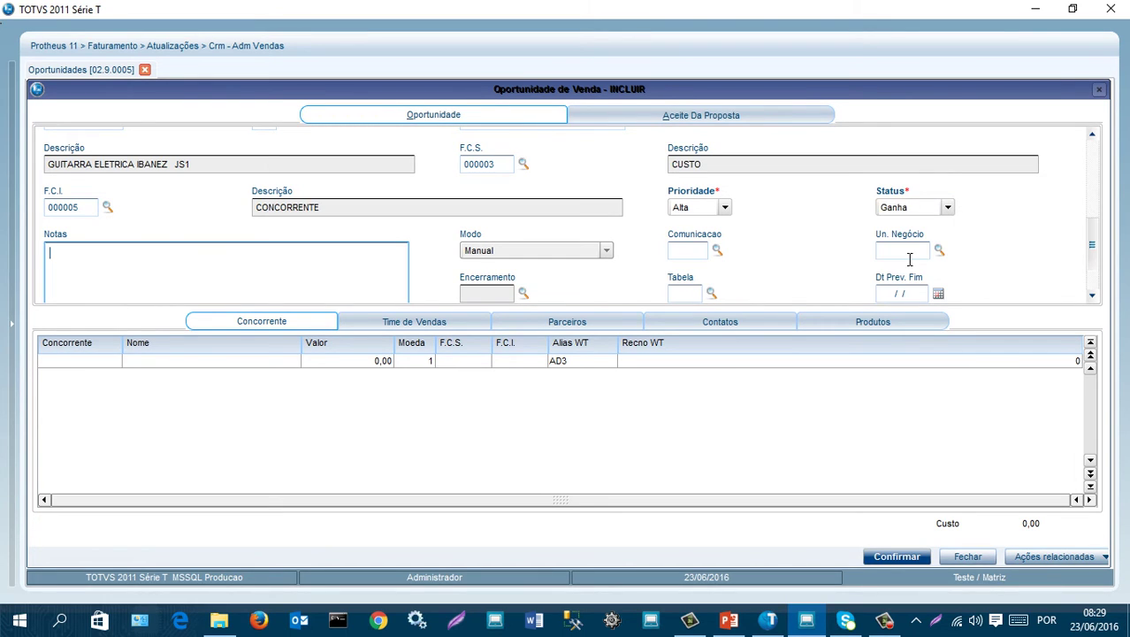
{"action": "left_click", "coordinate": [710, 116]}
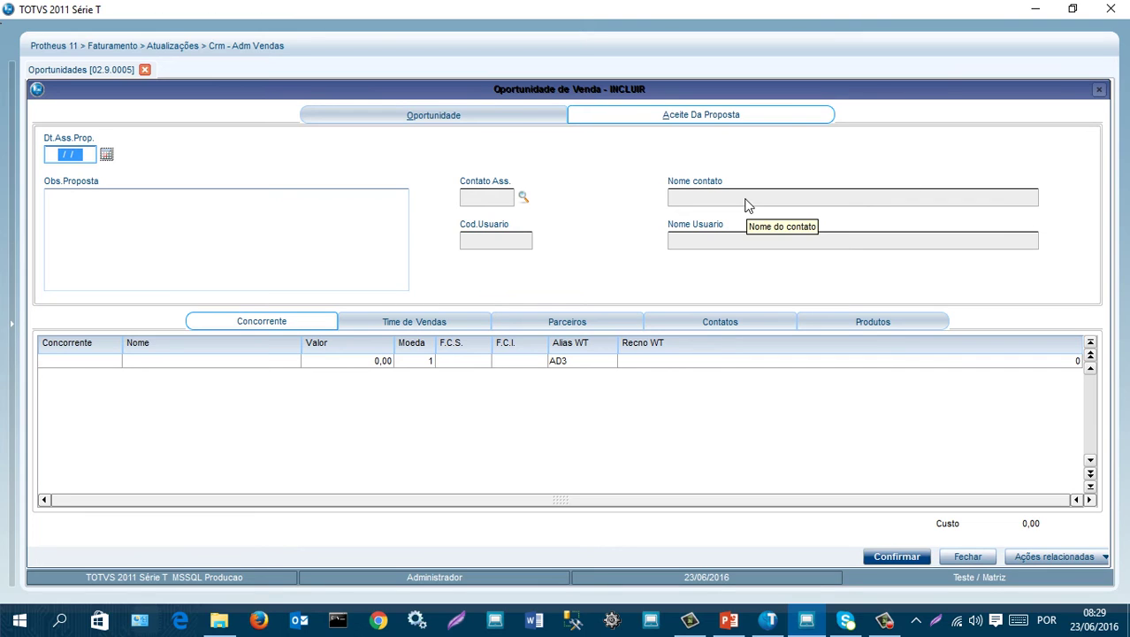
{"action": "left_click", "coordinate": [431, 121]}
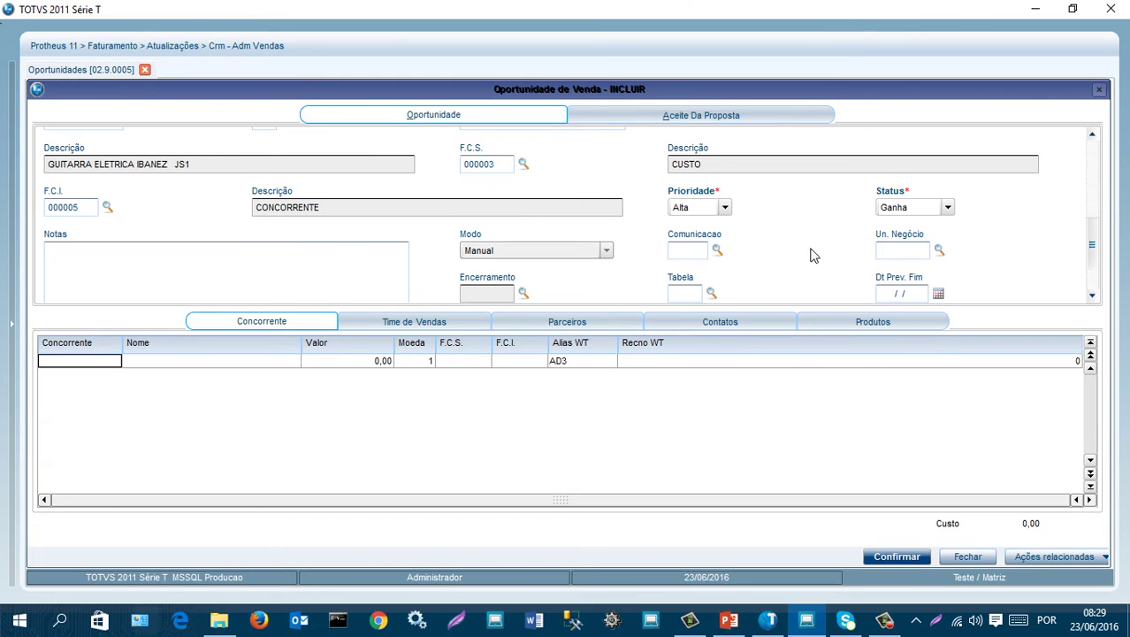
{"action": "scroll", "coordinate": [827, 250], "scroll_direction": "down", "scroll_amount": 1}
{"action": "scroll", "coordinate": [827, 251], "scroll_direction": "up", "scroll_amount": 5}
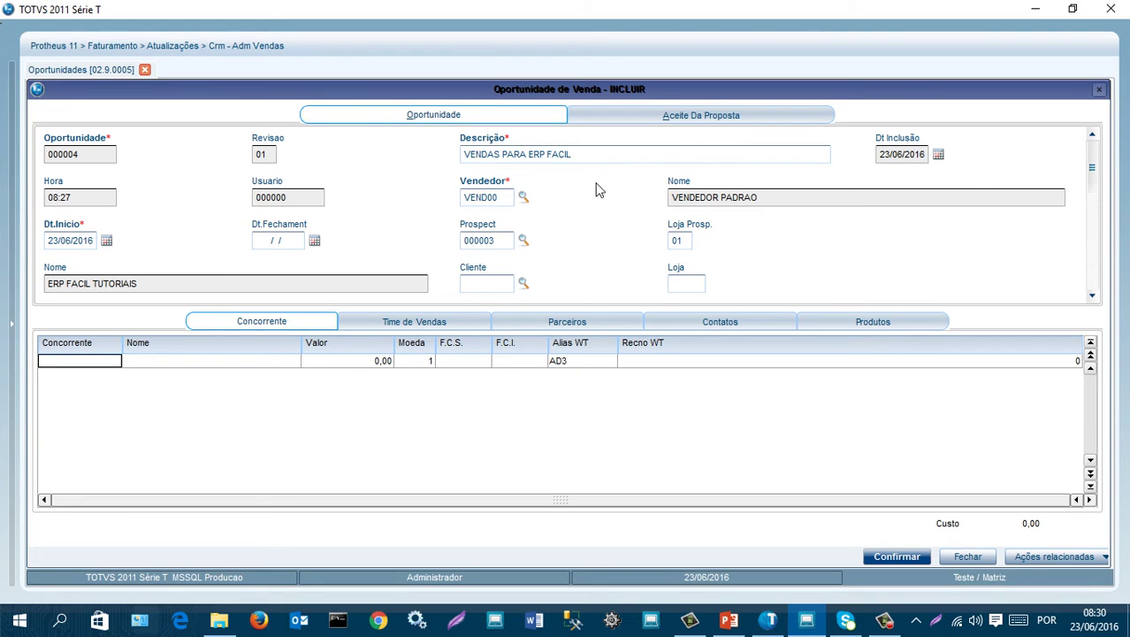
- Select the description text and scroll through the opportunity form's fields
{"action": "left_click_drag", "start_coordinate": [578, 154], "coordinate": [461, 155]}
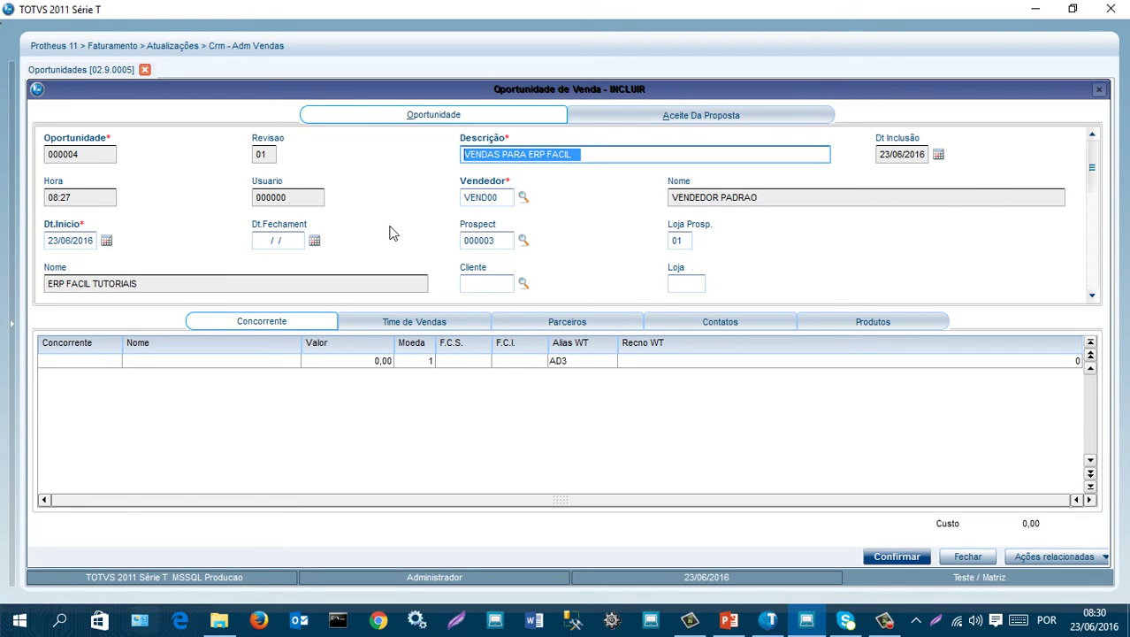
{"action": "scroll", "coordinate": [688, 212], "scroll_direction": "down", "scroll_amount": 1}
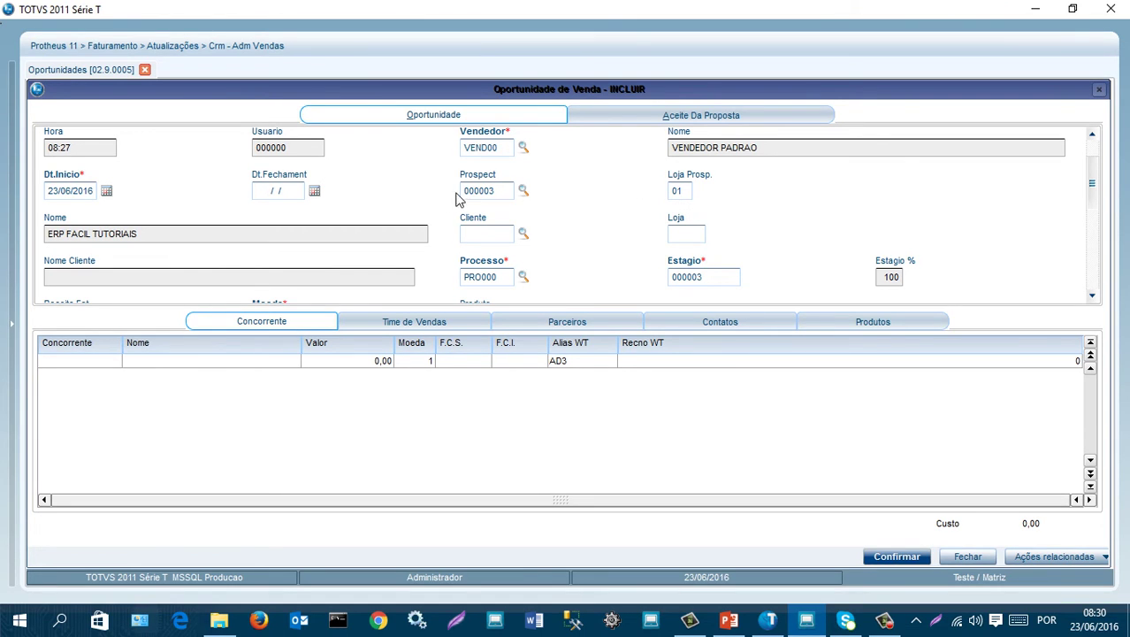
{"action": "scroll", "coordinate": [608, 214], "scroll_direction": "down", "scroll_amount": 1}
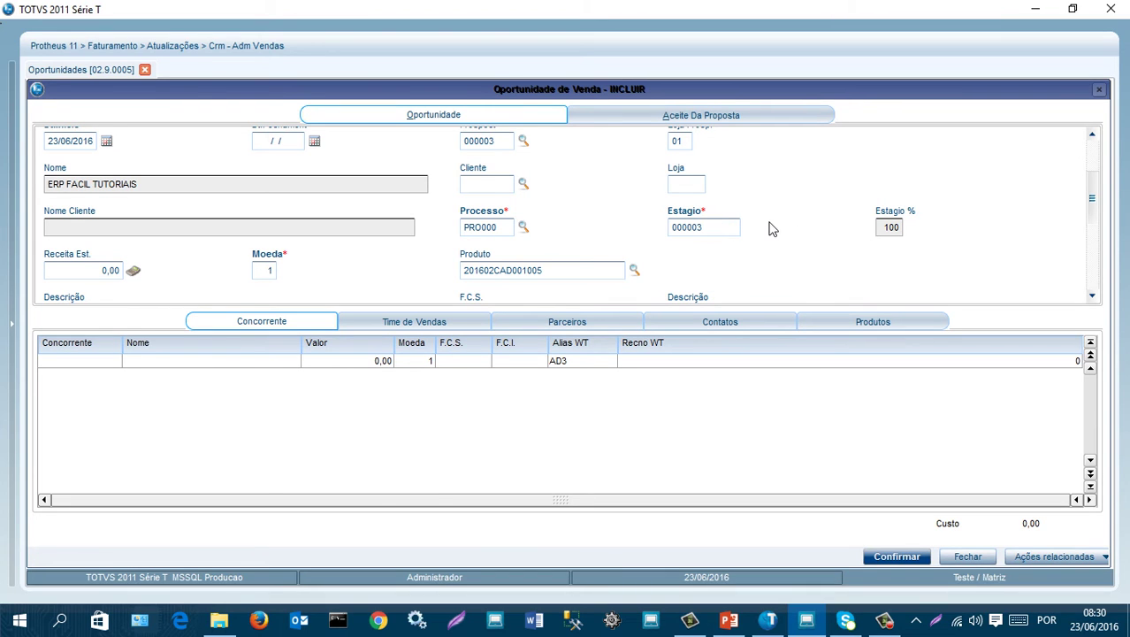
{"action": "scroll", "coordinate": [770, 228], "scroll_direction": "down", "scroll_amount": 1}
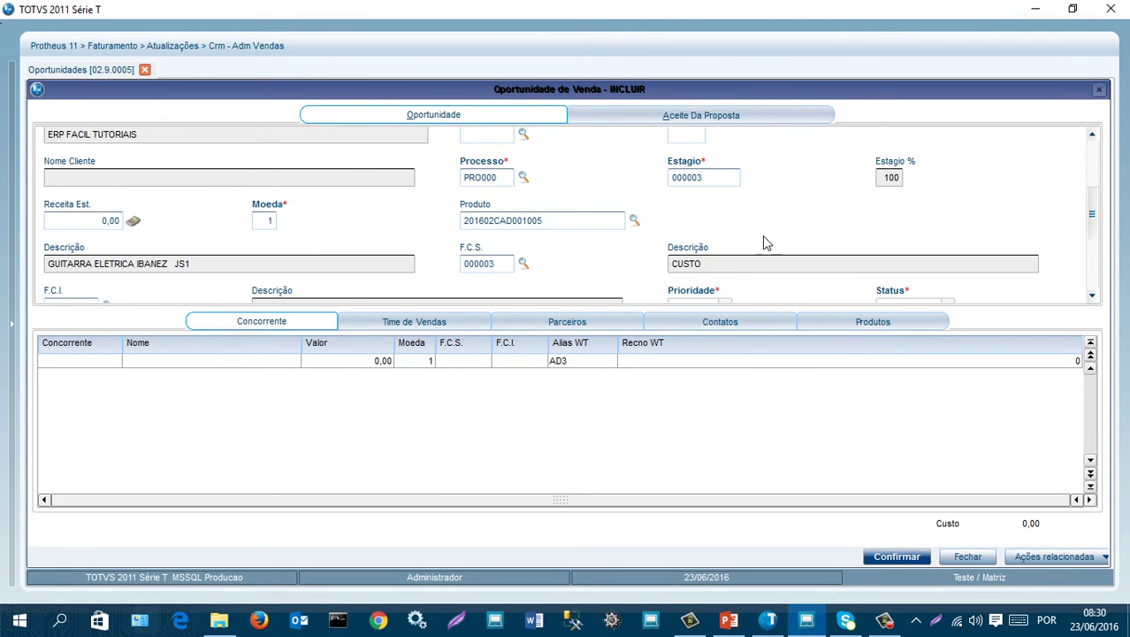
{"action": "scroll", "coordinate": [766, 241], "scroll_direction": "down", "scroll_amount": 1}
{"action": "scroll", "coordinate": [766, 242], "scroll_direction": "down", "scroll_amount": 1}
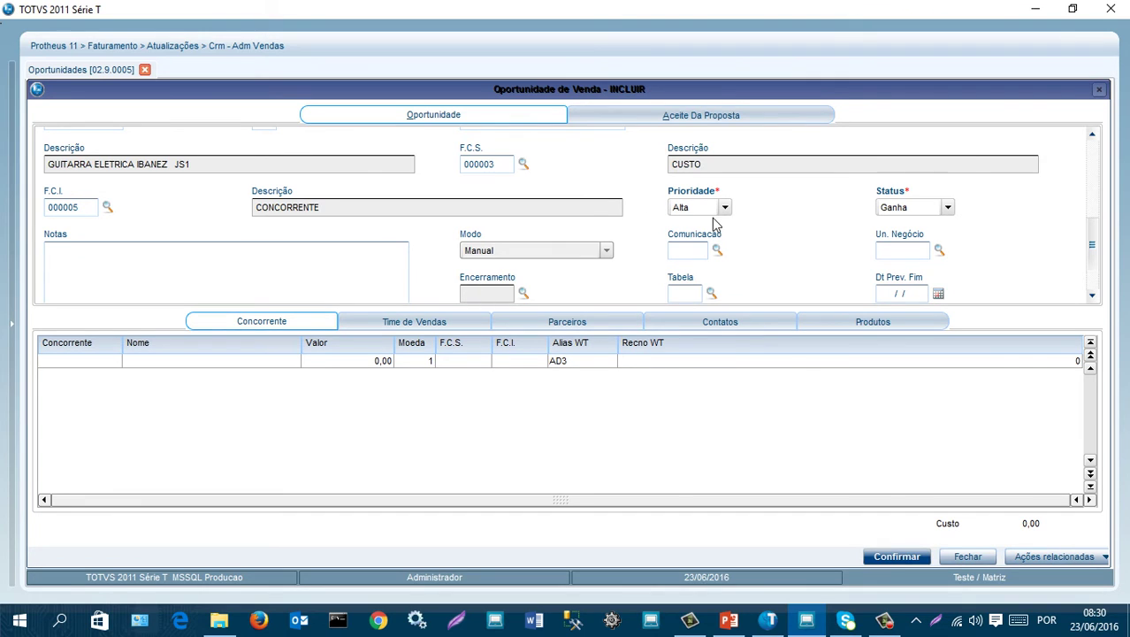
{"action": "scroll", "coordinate": [779, 229], "scroll_direction": "down", "scroll_amount": 1}
{"action": "scroll", "coordinate": [778, 229], "scroll_direction": "up", "scroll_amount": 1}
- Set the status back to Aberto and briefly view the Aceite Da Proposta tab
{"action": "left_click", "coordinate": [947, 207]}
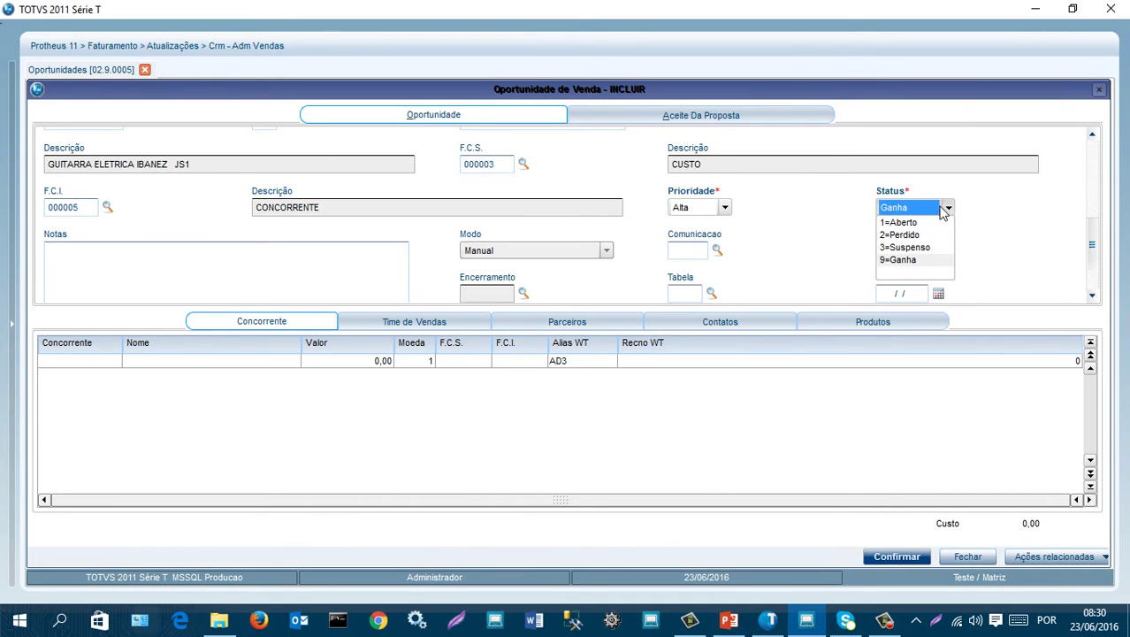
{"action": "left_click", "coordinate": [902, 225]}
{"action": "left_click", "coordinate": [635, 120]}
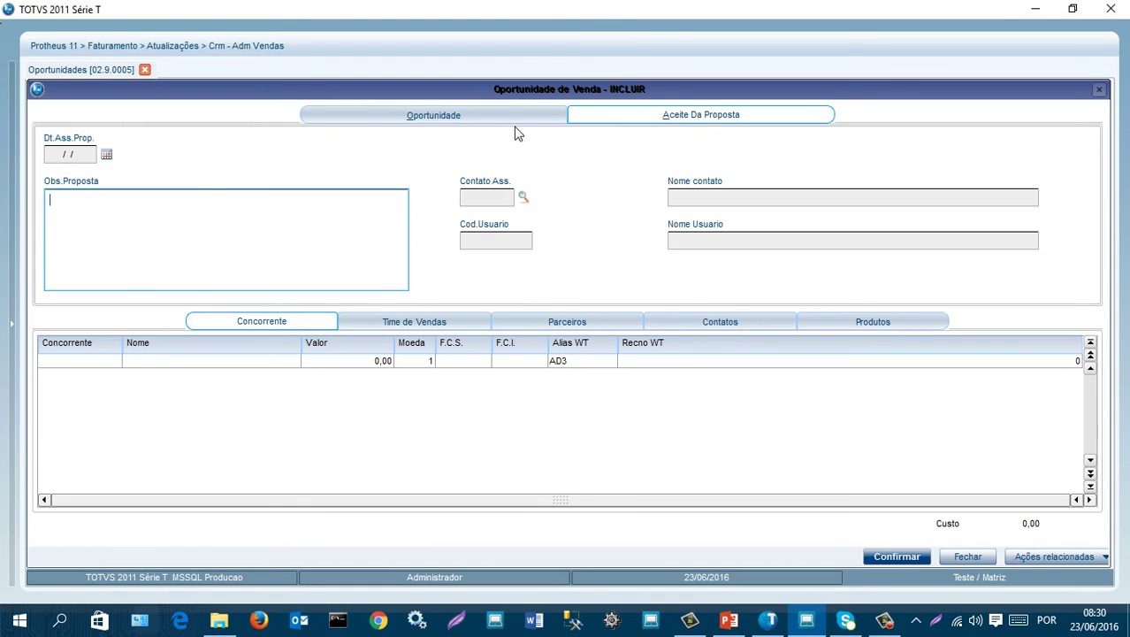
{"action": "left_click", "coordinate": [433, 115]}
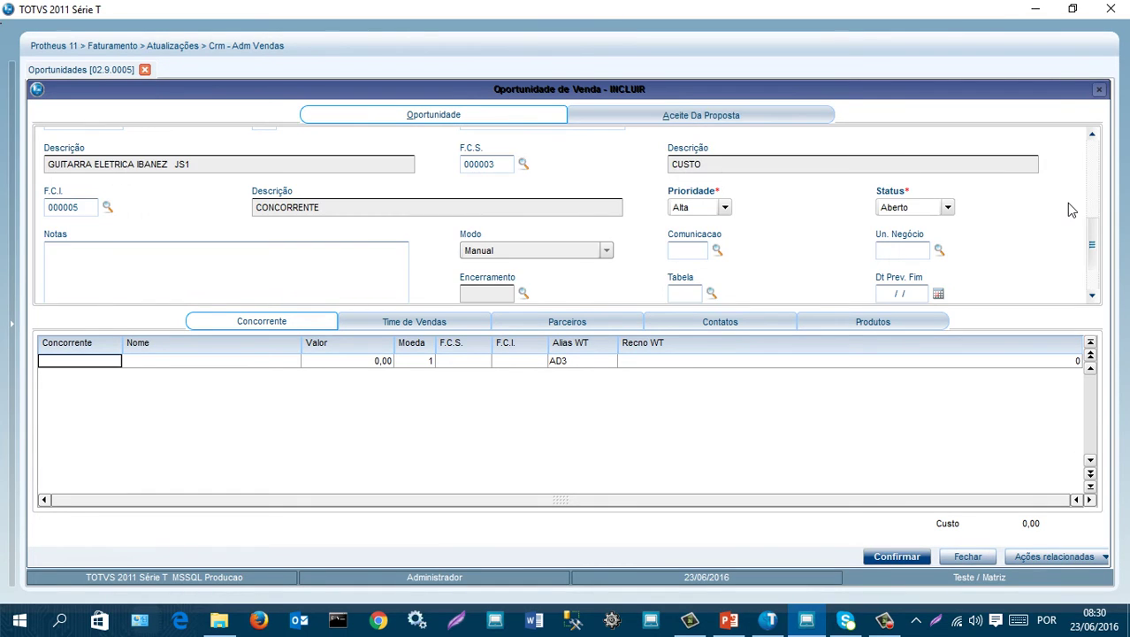
{"action": "scroll", "coordinate": [1067, 209], "scroll_direction": "down", "scroll_amount": 1}
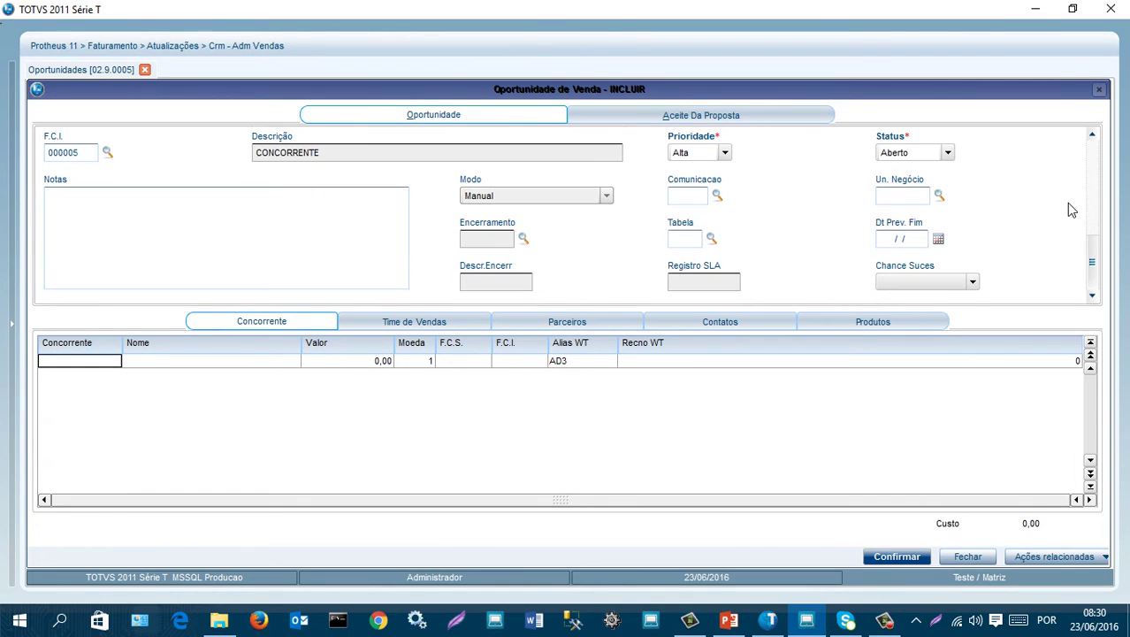
- Save opportunity 000004, close the blank form, and view the status colour legend
{"action": "left_click", "coordinate": [909, 561]}
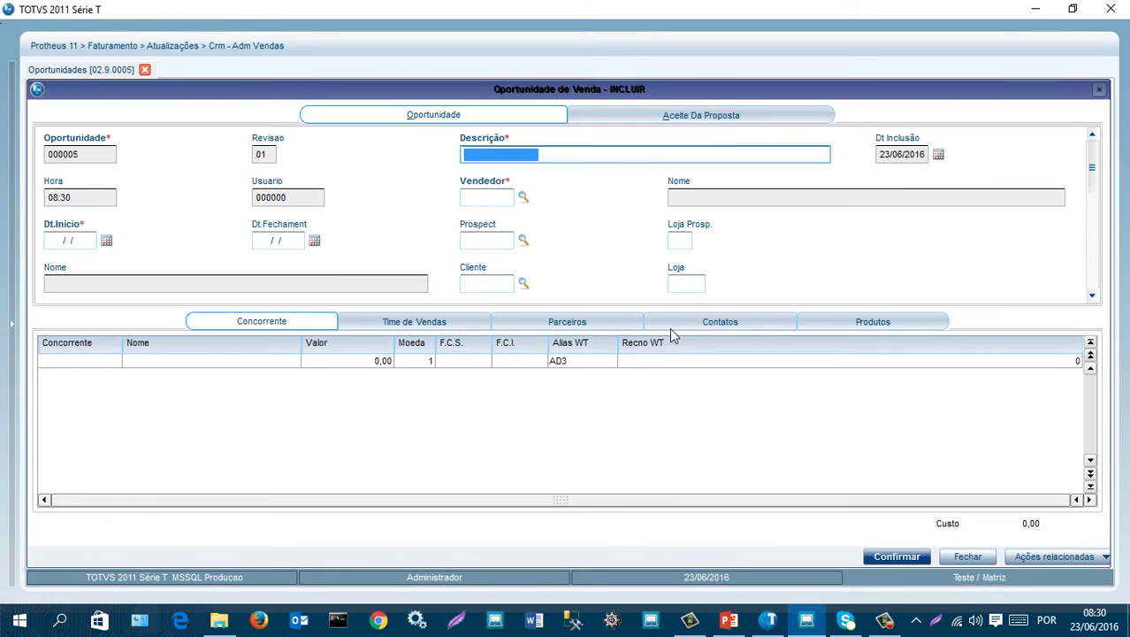
{"action": "left_click", "coordinate": [968, 557]}
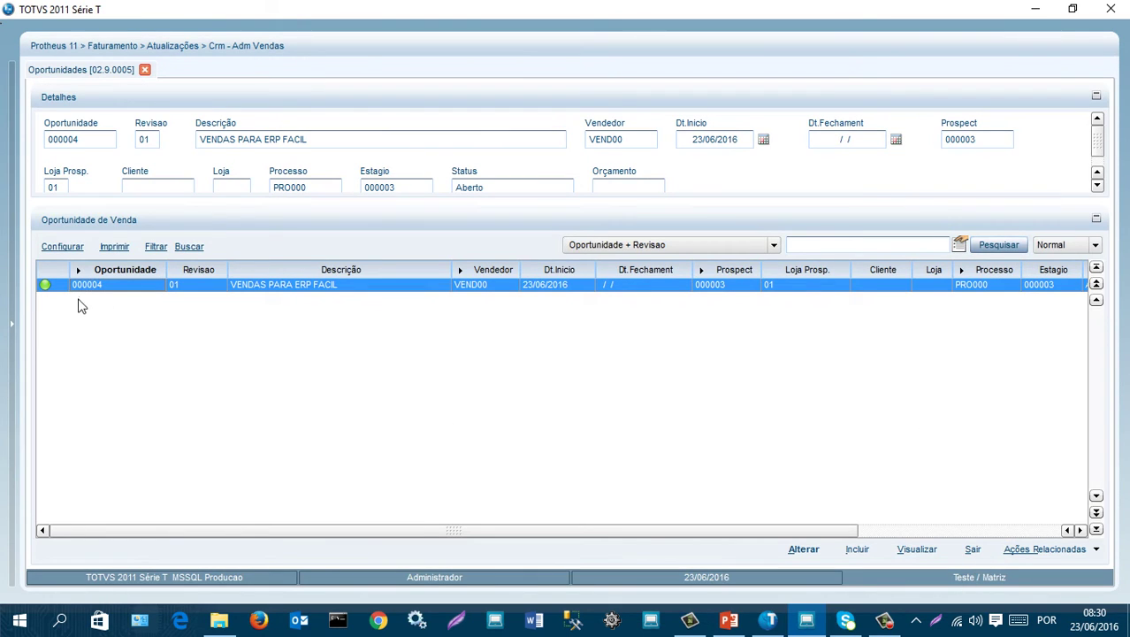
{"action": "left_click", "coordinate": [1069, 552]}
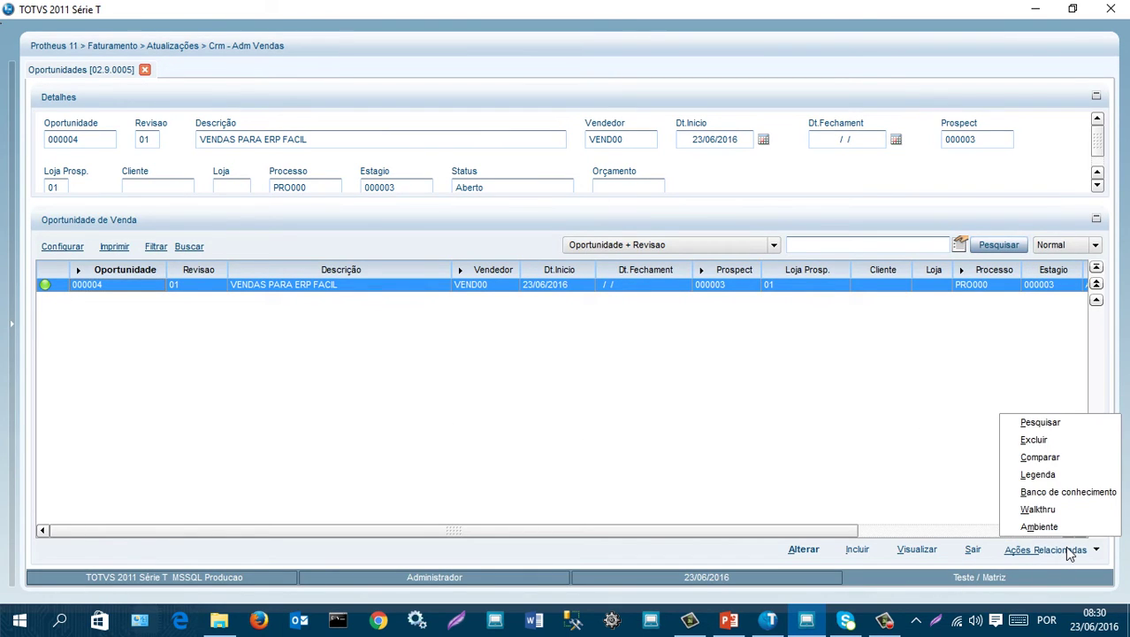
{"action": "left_click", "coordinate": [1034, 473]}
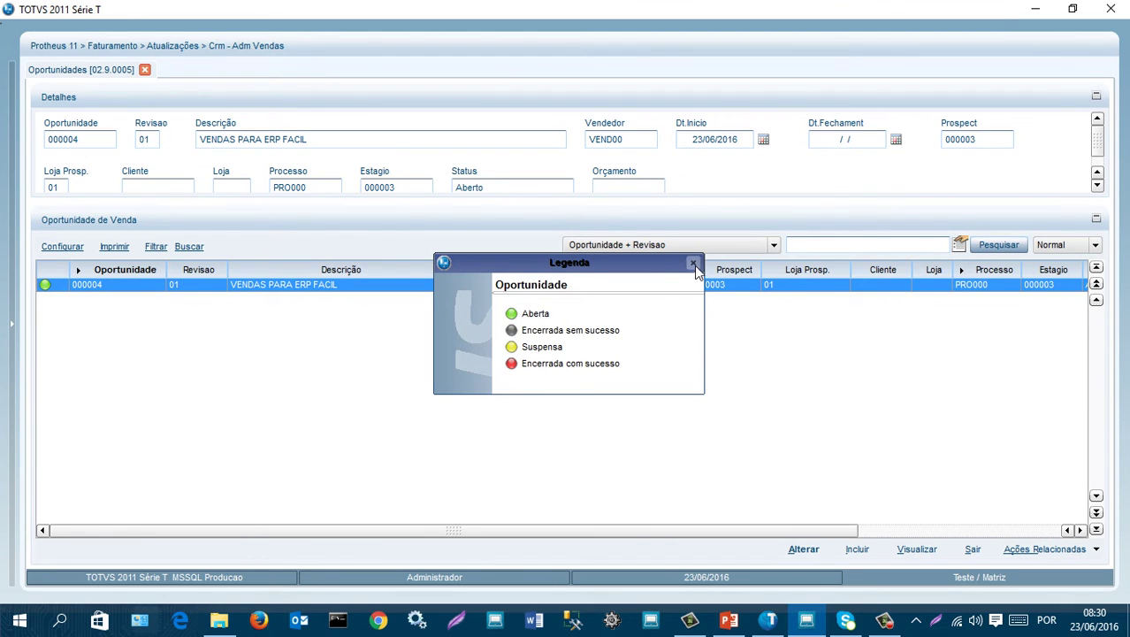
{"action": "left_click", "coordinate": [694, 265]}
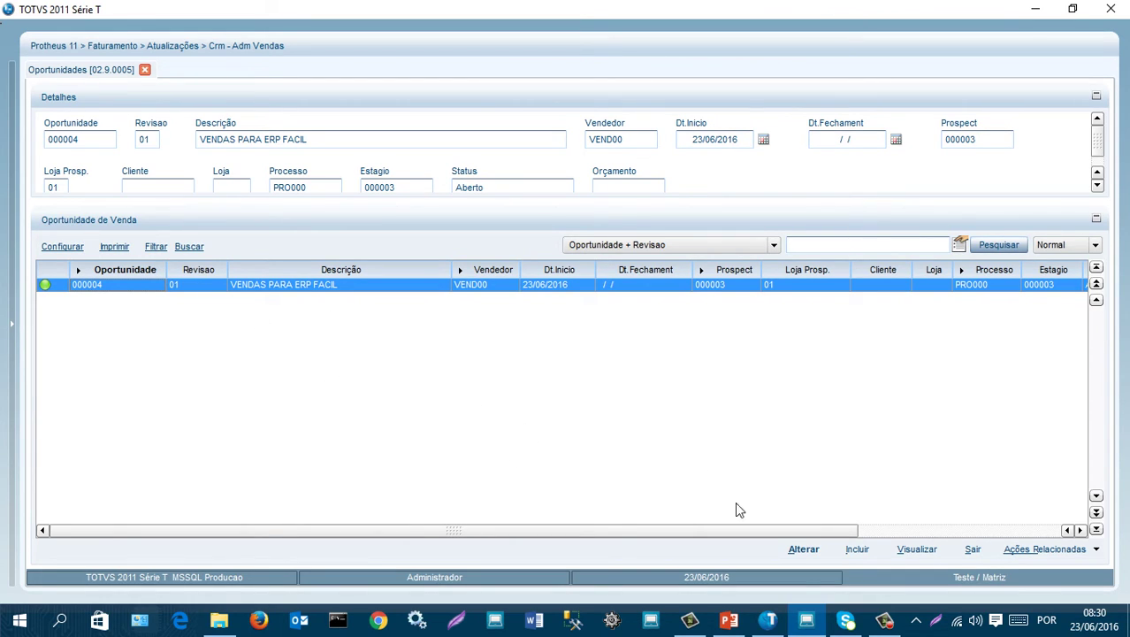
- Exit and reopen Oportunidades to see 000004 listed as Aberto
{"action": "left_click", "coordinate": [973, 555]}
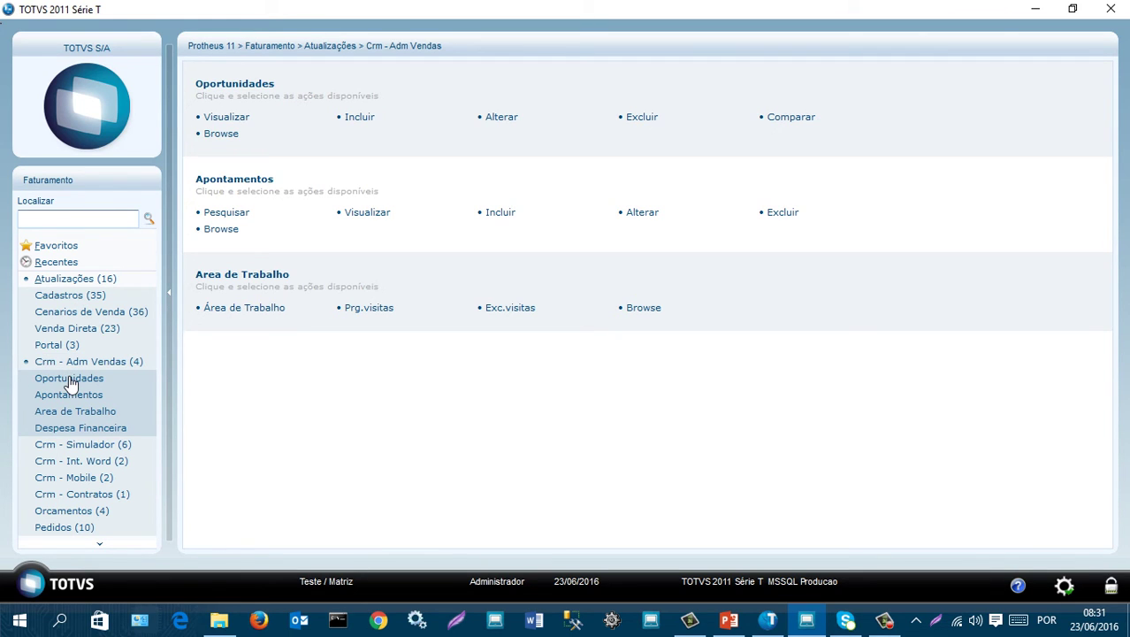
{"action": "left_click", "coordinate": [71, 378]}
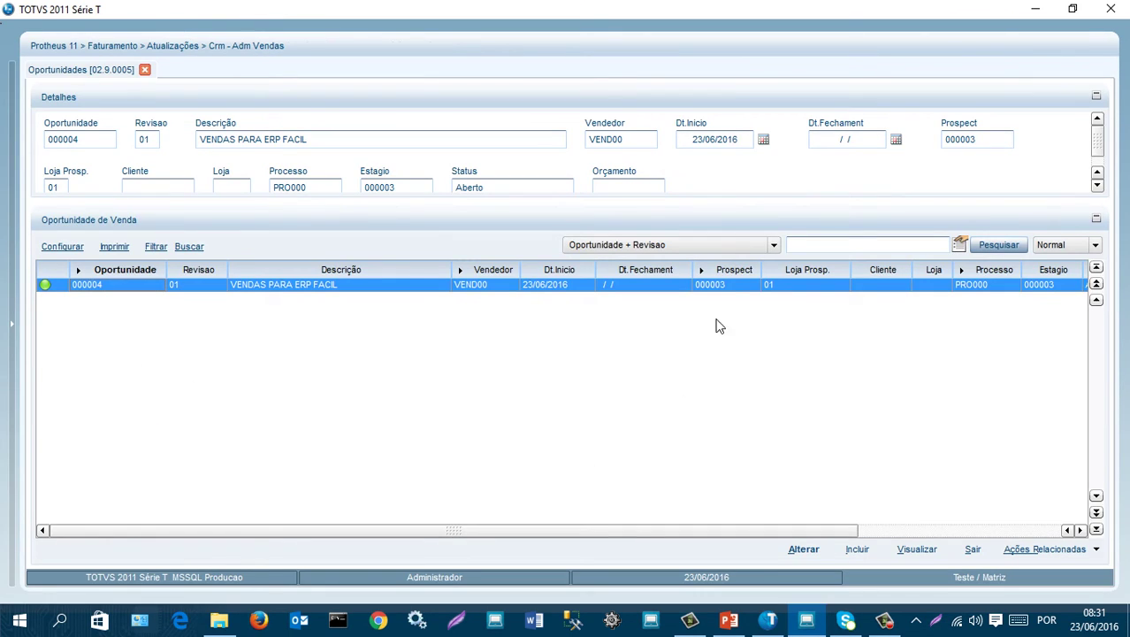
{"action": "left_click", "coordinate": [644, 285]}
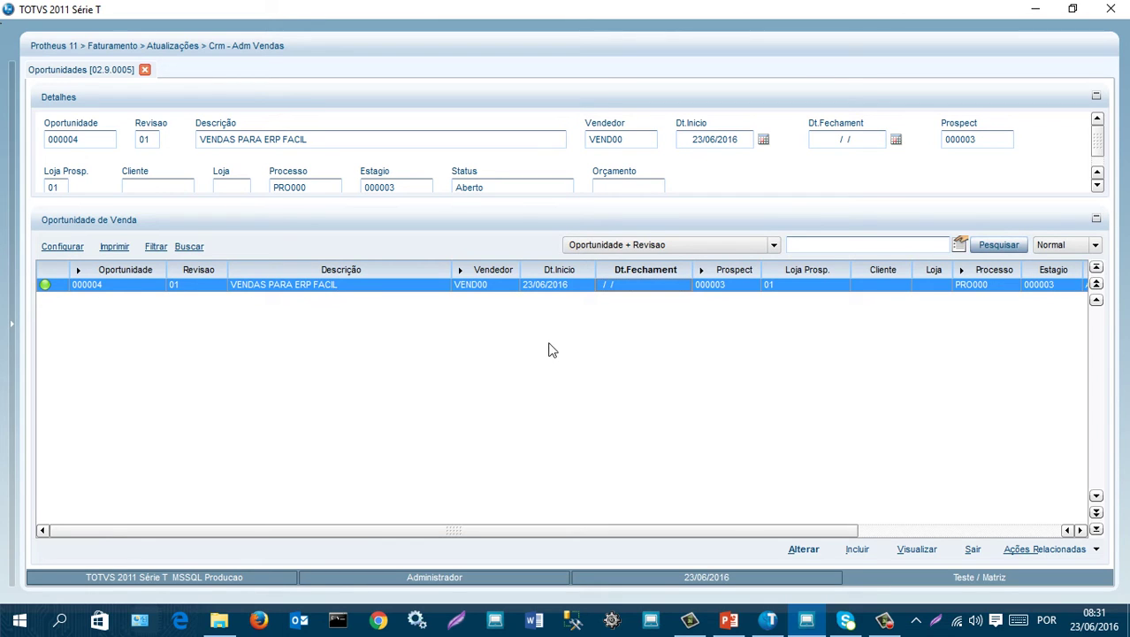
- Open opportunity 000004 for editing and show its commercial proposals via Prop.Com
{"action": "left_click", "coordinate": [805, 550]}
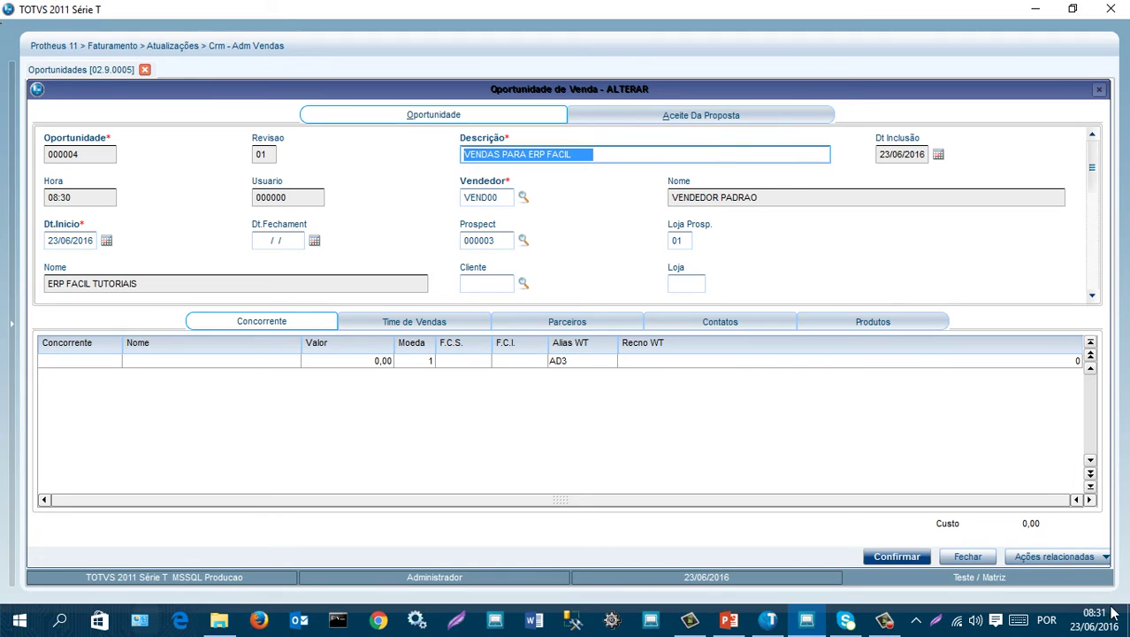
{"action": "left_click", "coordinate": [1064, 557]}
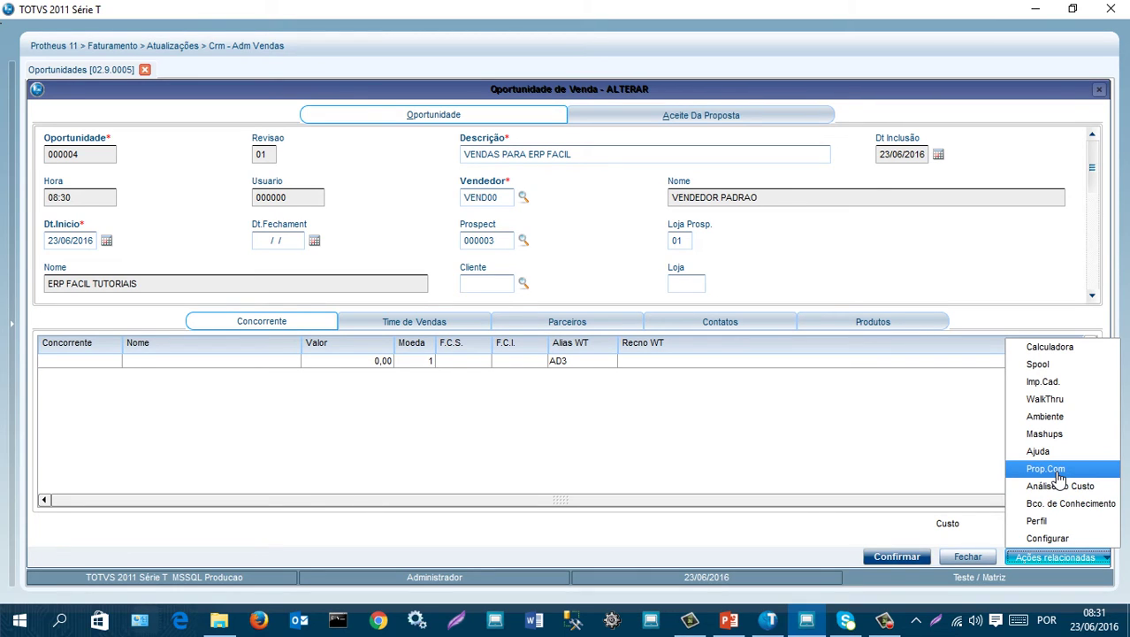
{"action": "left_click", "coordinate": [1061, 470]}
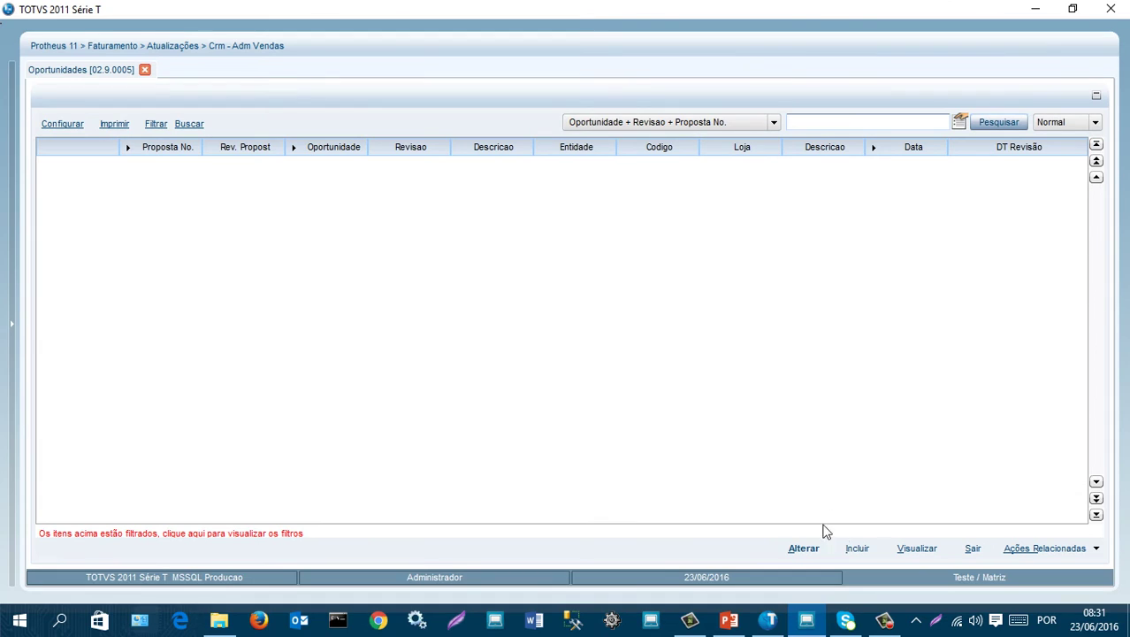
- Start a new proposal with price table 002 NOVOS CLIENTES and go to item 01's product
{"action": "left_click", "coordinate": [858, 549]}
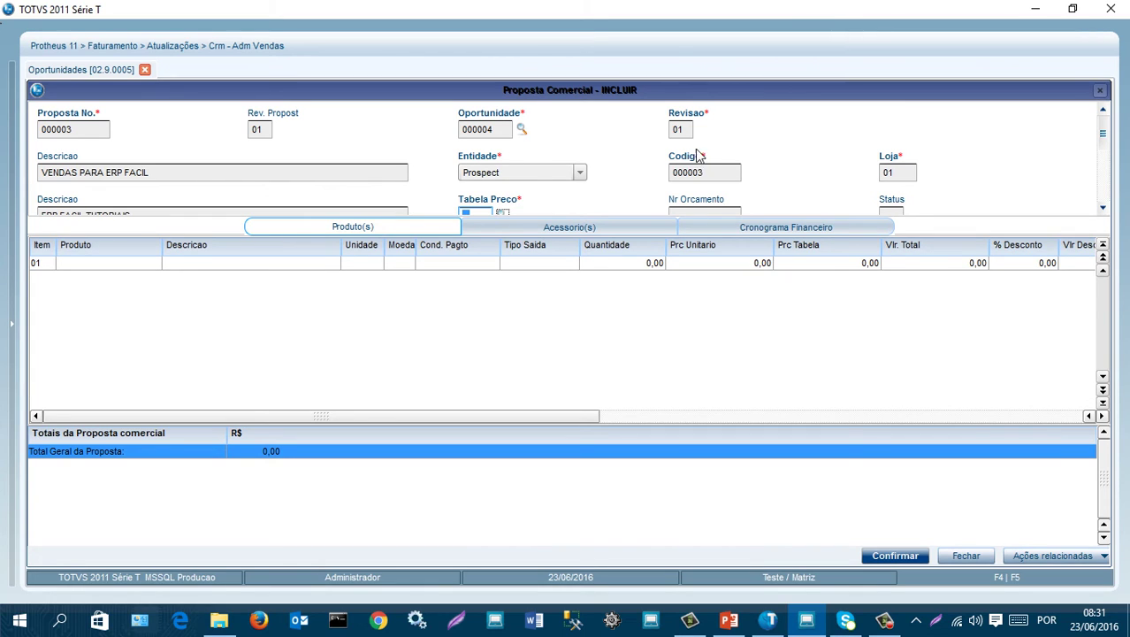
{"action": "scroll", "coordinate": [764, 159], "scroll_direction": "down", "scroll_amount": 1}
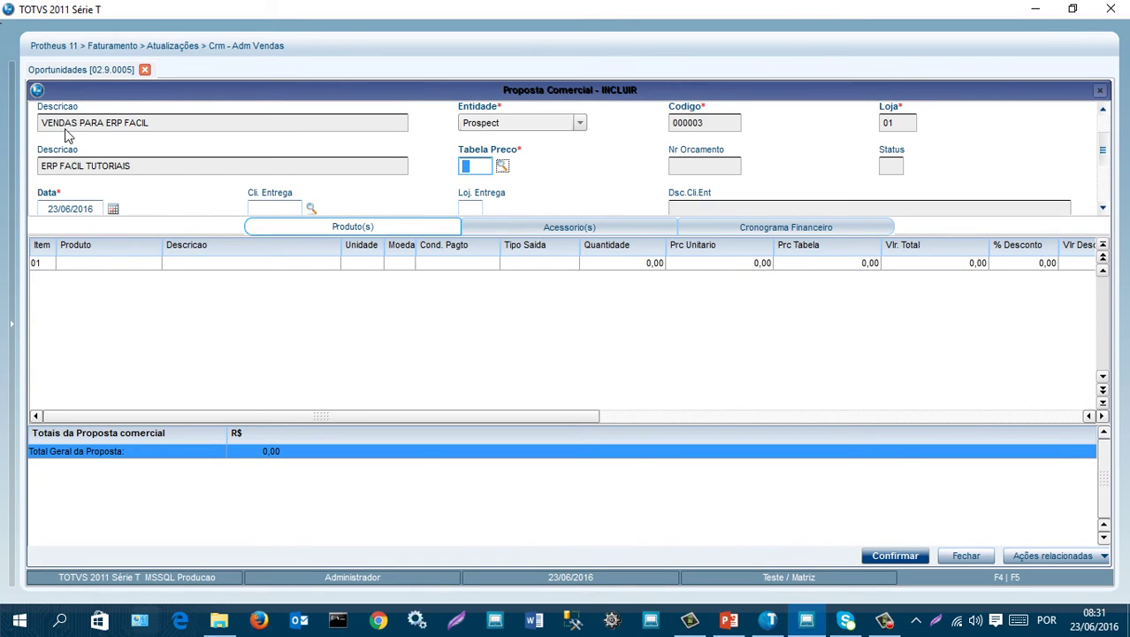
{"action": "left_click", "coordinate": [502, 168]}
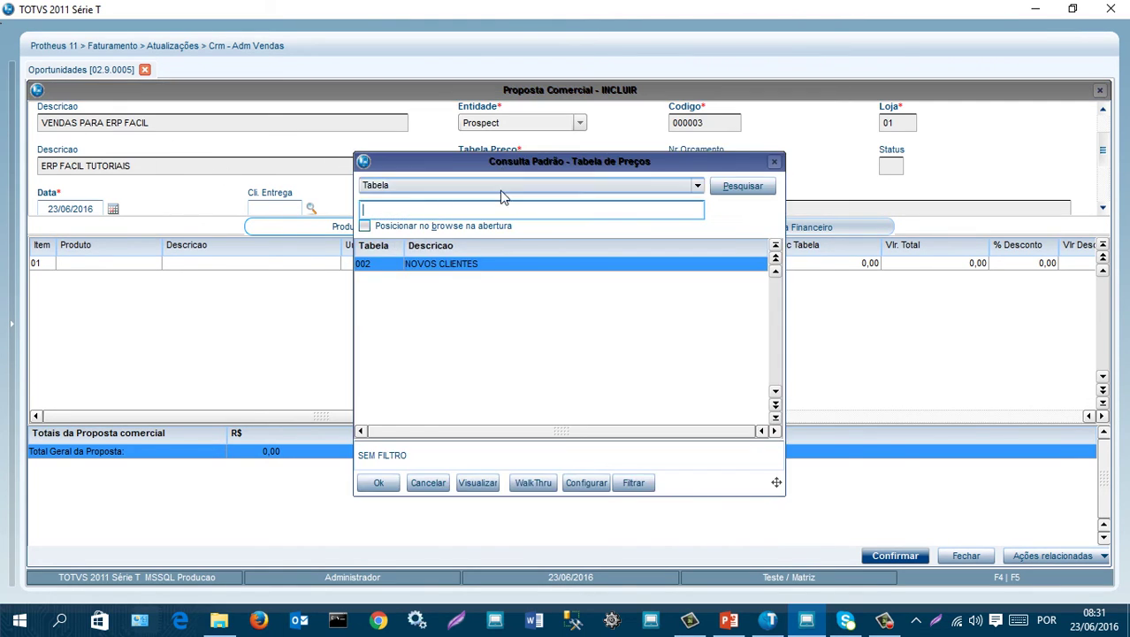
{"action": "double_click", "coordinate": [423, 265]}
{"action": "key", "text": "Tab"}
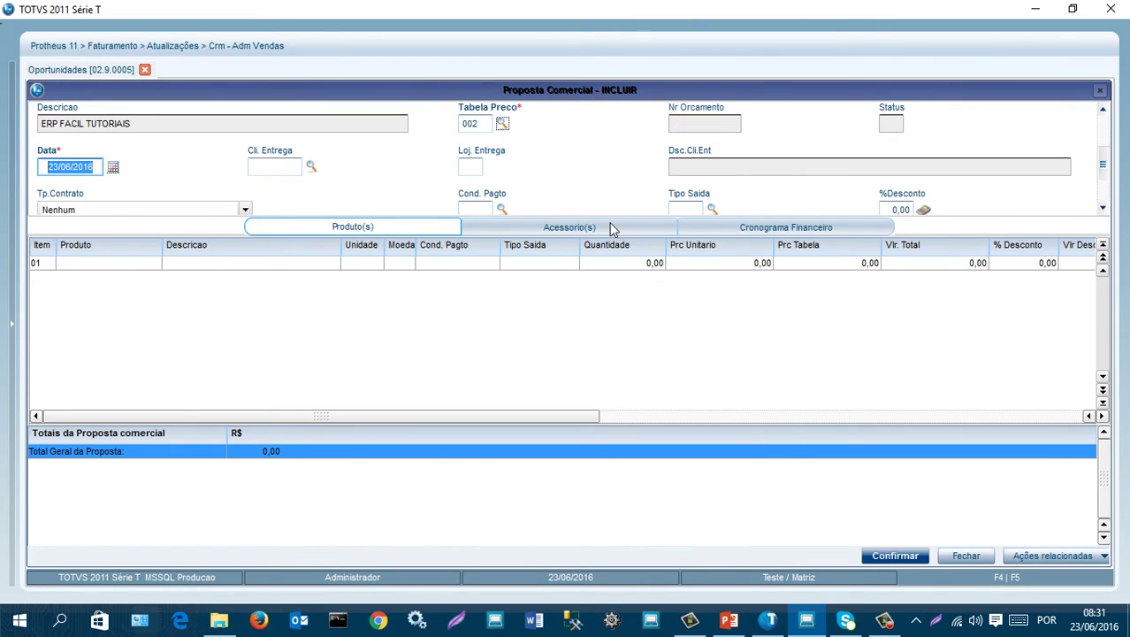
{"action": "scroll", "coordinate": [397, 190], "scroll_direction": "down", "scroll_amount": 1}
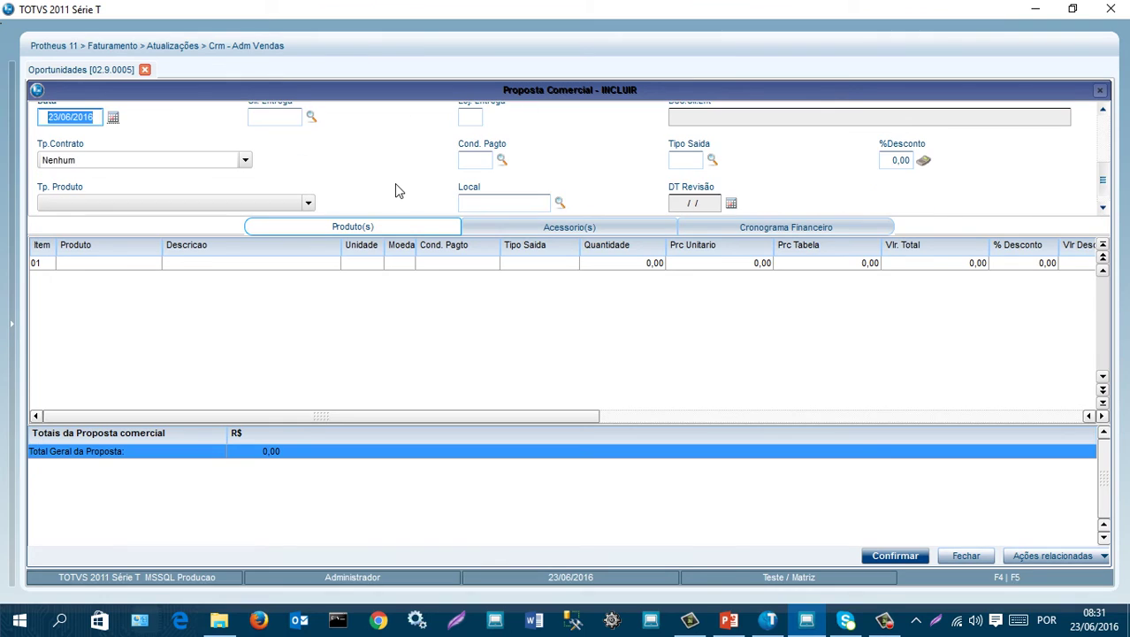
{"action": "scroll", "coordinate": [398, 190], "scroll_direction": "up", "scroll_amount": 1}
{"action": "scroll", "coordinate": [548, 181], "scroll_direction": "down", "scroll_amount": 1}
{"action": "scroll", "coordinate": [594, 176], "scroll_direction": "down", "scroll_amount": 1}
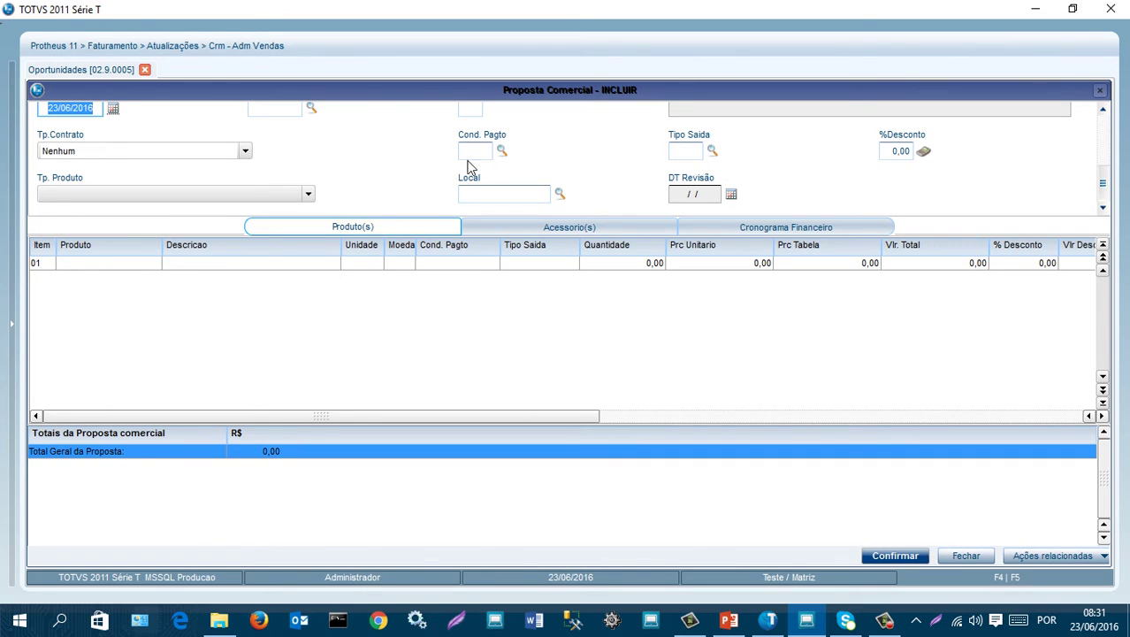
{"action": "left_click", "coordinate": [149, 265]}
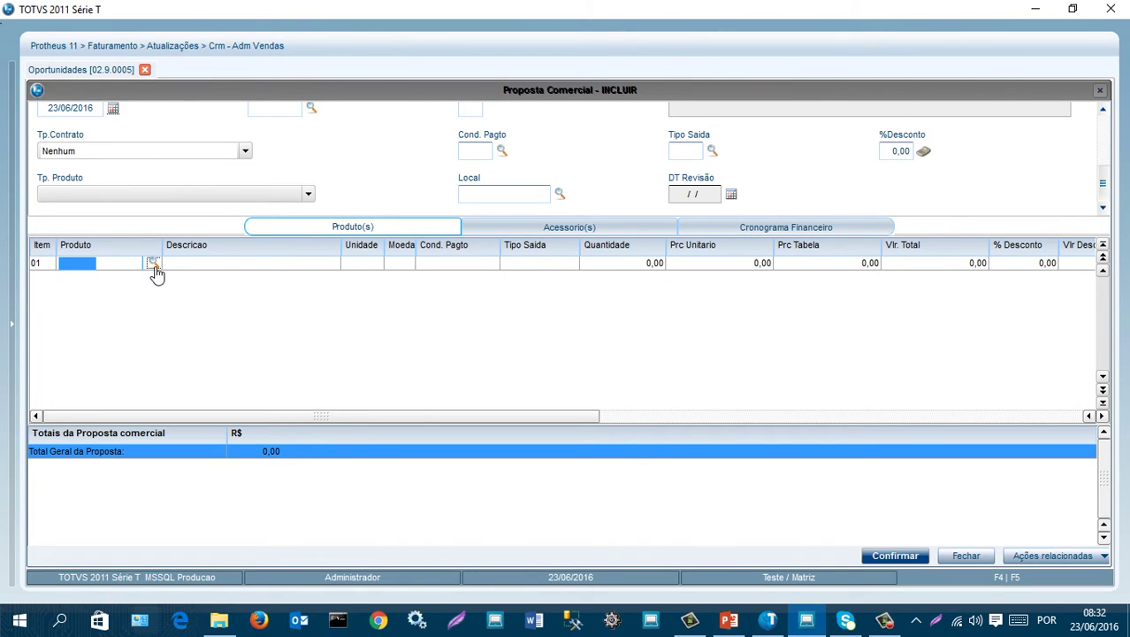
- Set item 01's product to GUITARRA ELETRICA IBANEZ JS1
{"action": "left_click", "coordinate": [153, 267]}
{"action": "left_click", "coordinate": [475, 280]}
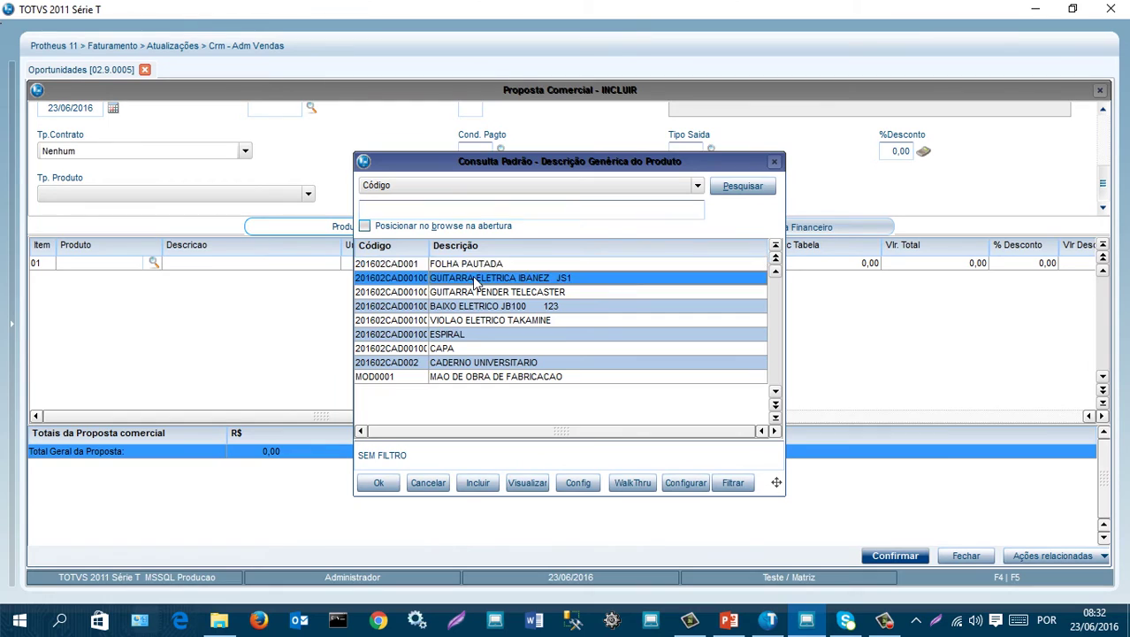
{"action": "double_click", "coordinate": [474, 279]}
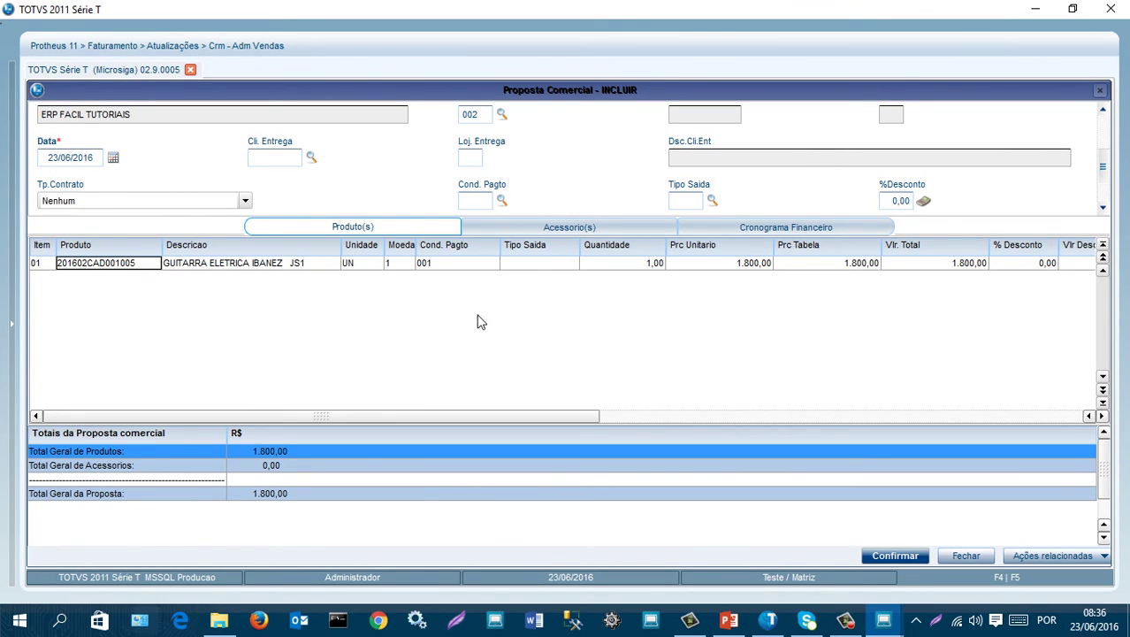
{"action": "left_click", "coordinate": [146, 265]}
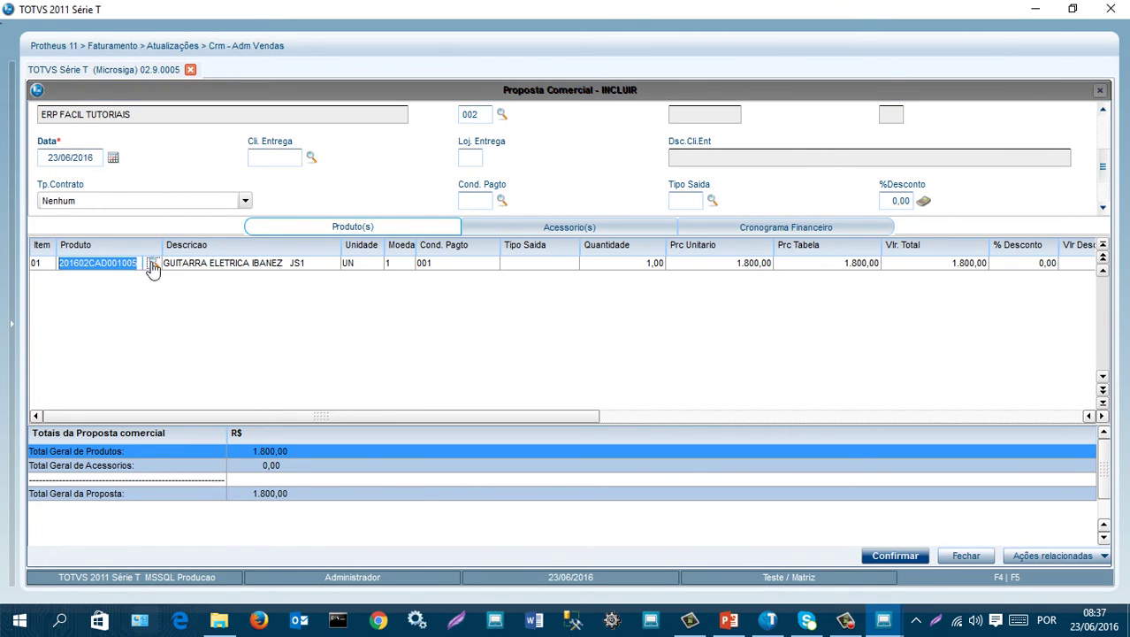
{"action": "left_click", "coordinate": [151, 265]}
{"action": "double_click", "coordinate": [537, 266]}
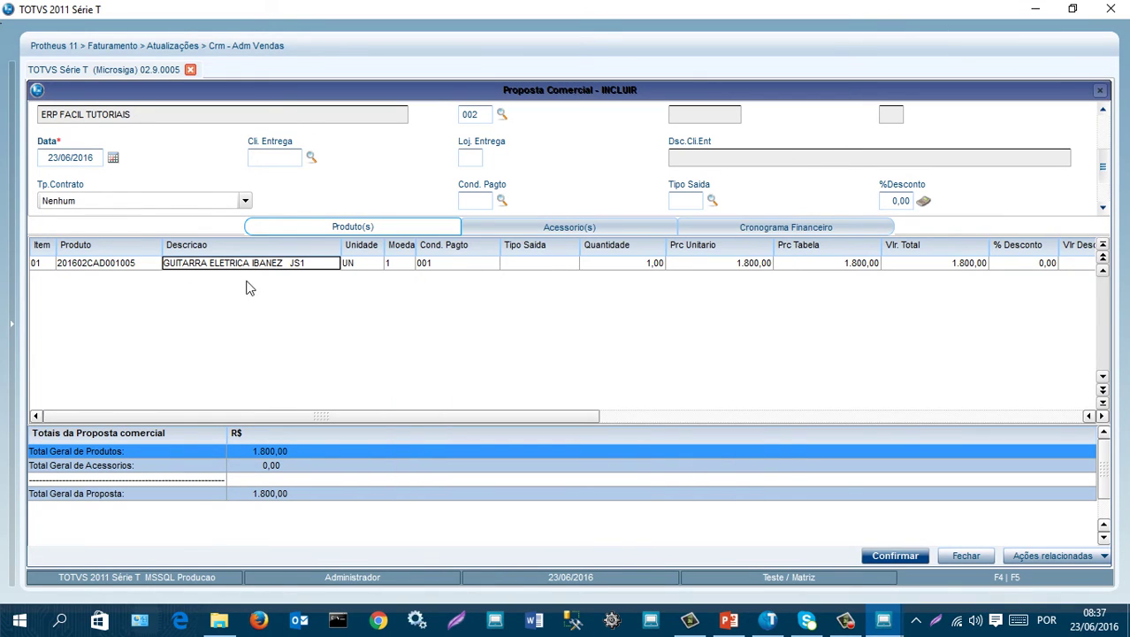
- Enter a quantity of 10 on the guitar line, then change it to 11
{"action": "left_click", "coordinate": [643, 265]}
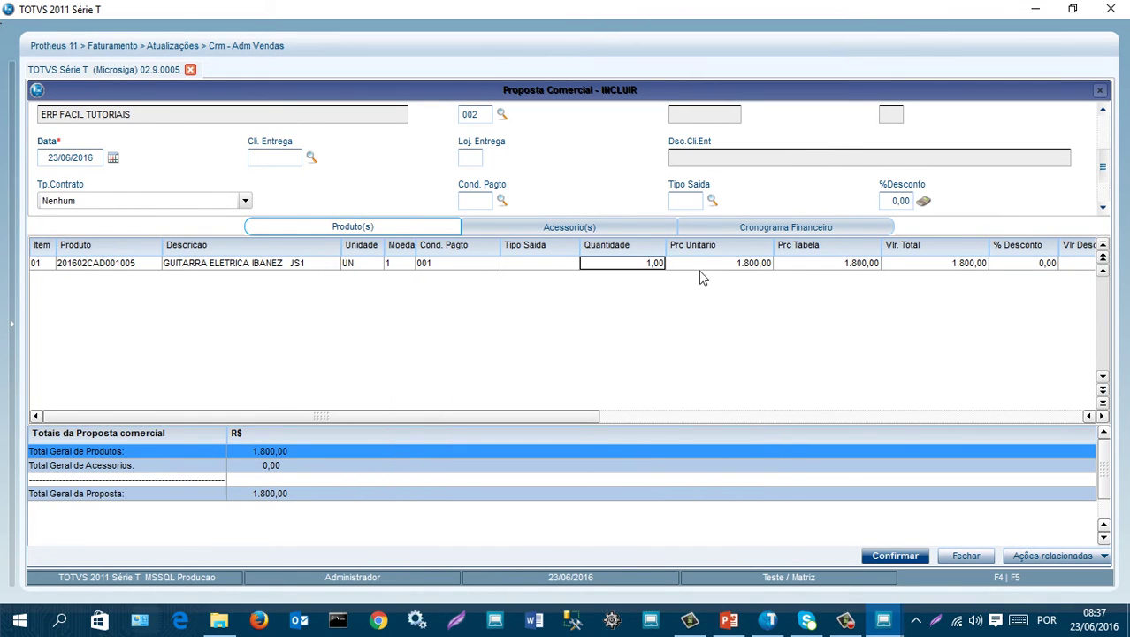
{"action": "left_click", "coordinate": [745, 265]}
{"action": "left_click", "coordinate": [646, 265]}
{"action": "type", "text": "10"}
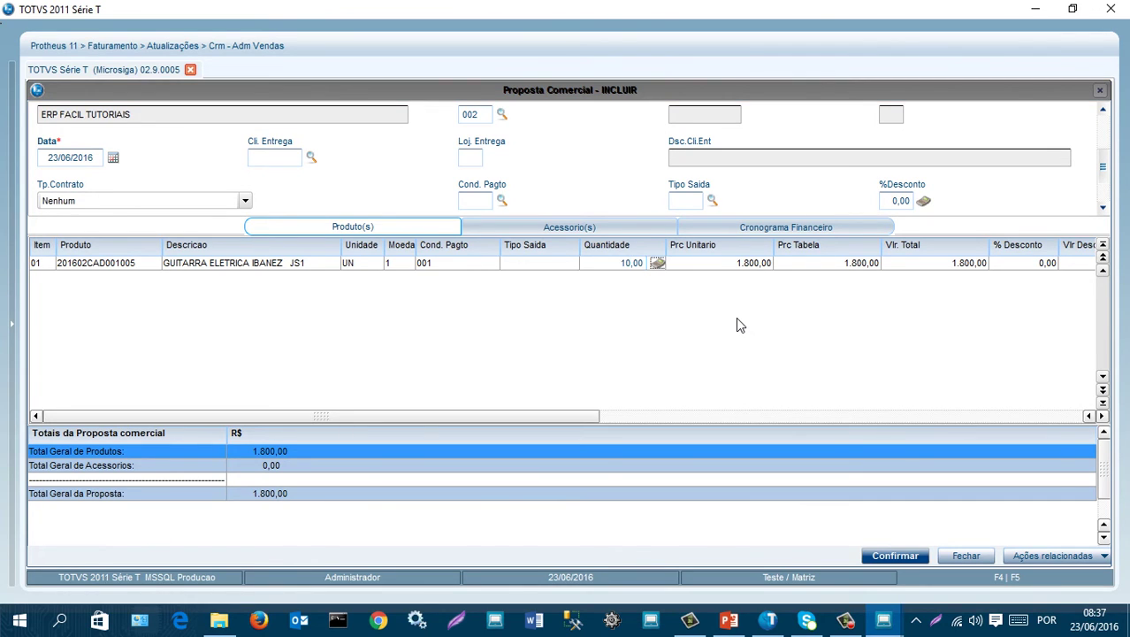
{"action": "key", "text": "Return"}
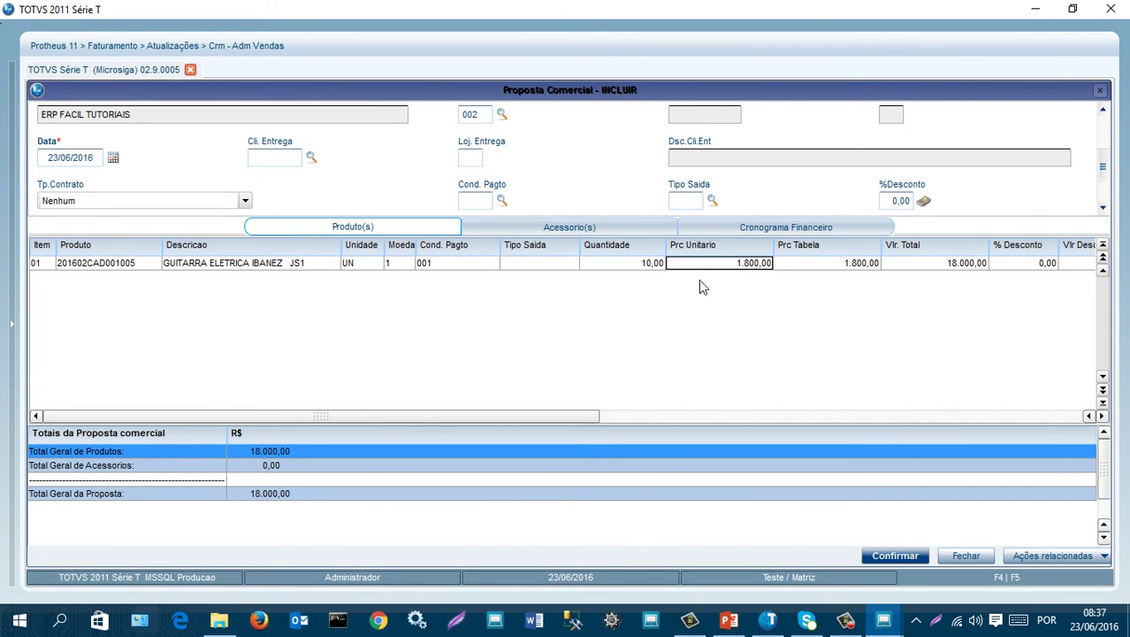
{"action": "left_click", "coordinate": [643, 265]}
{"action": "type", "text": "11"}
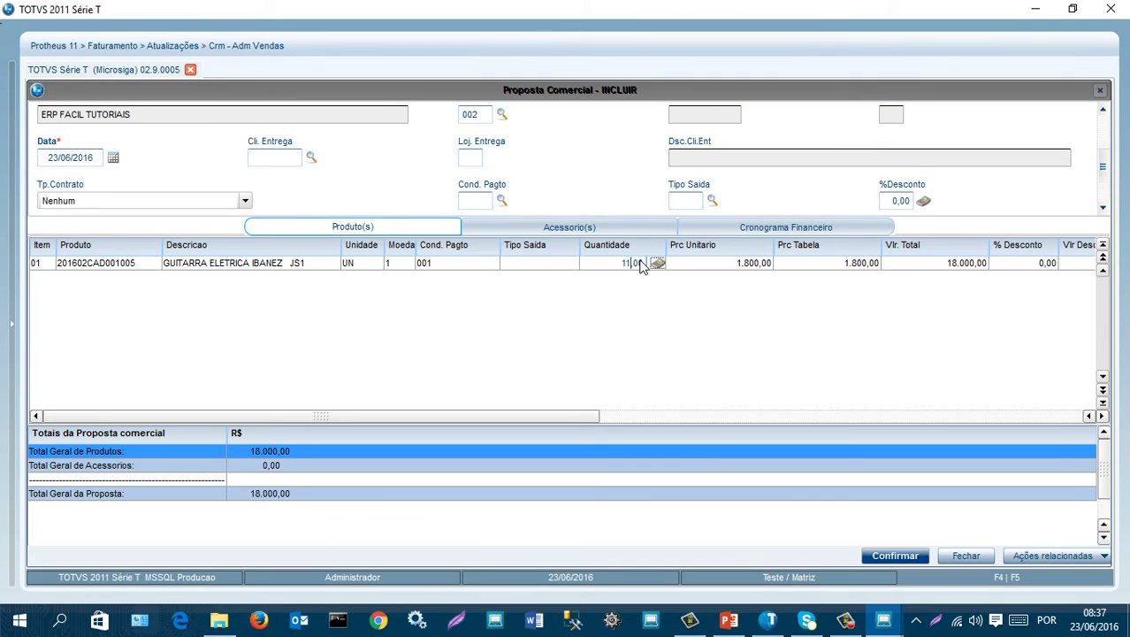
{"action": "key", "text": "Return"}
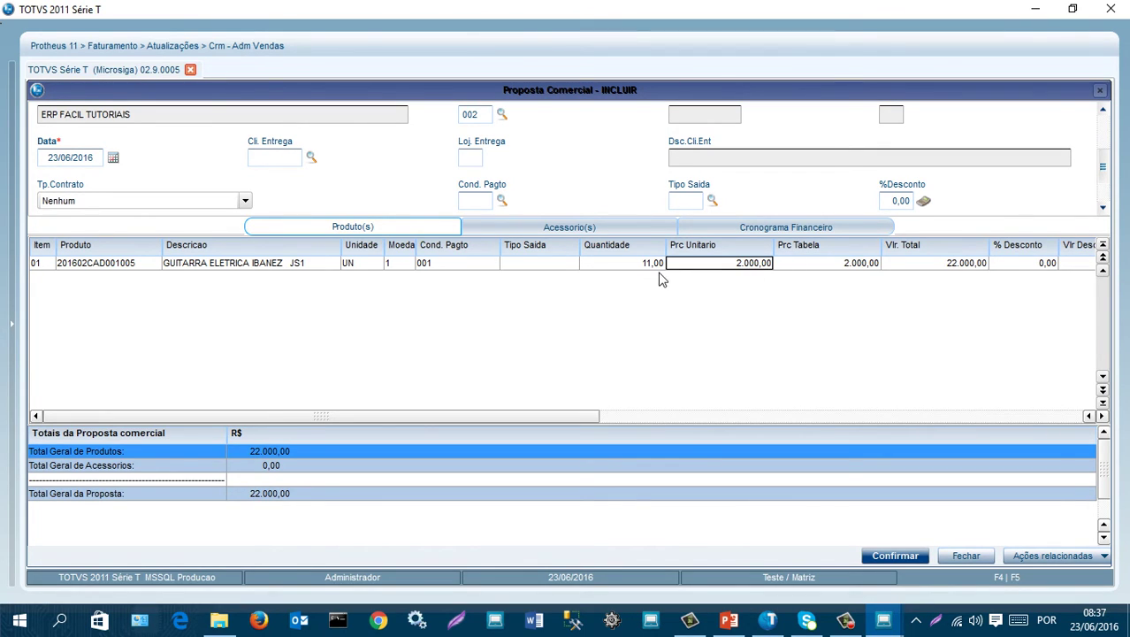
- Re-enter the quantity as 9, then settle on 10 for a total of 18.000,00
{"action": "left_click", "coordinate": [653, 268]}
{"action": "type", "text": "9"}
{"action": "key", "text": "Return"}
{"action": "left_click", "coordinate": [653, 270]}
{"action": "type", "text": "10"}
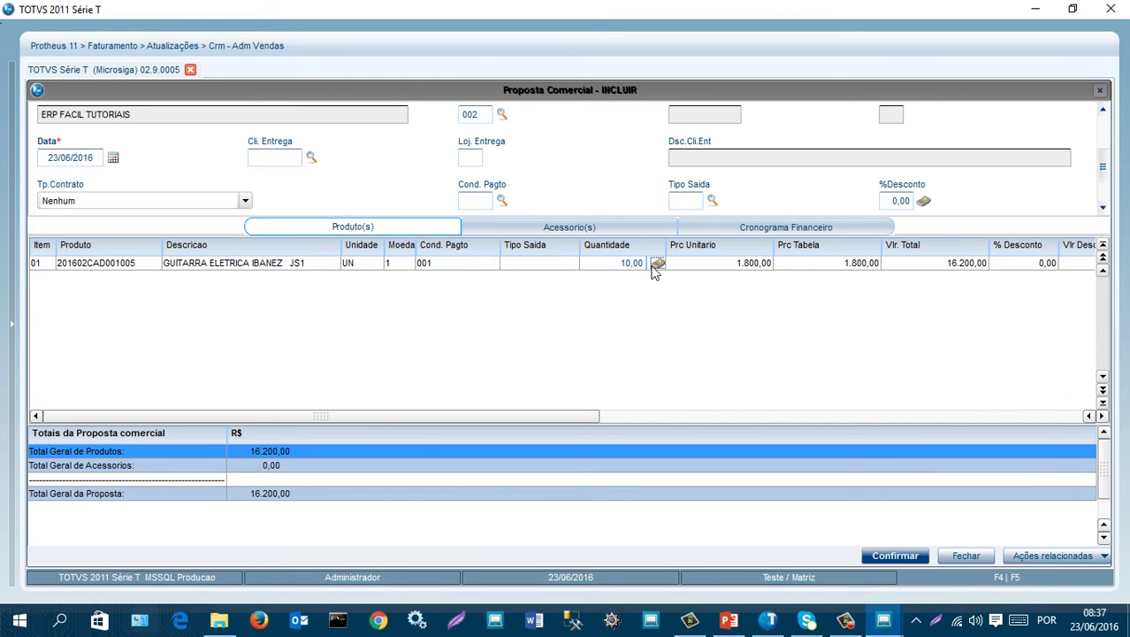
{"action": "key", "text": "Return"}
{"action": "scroll", "coordinate": [577, 145], "scroll_direction": "up", "scroll_amount": 3}
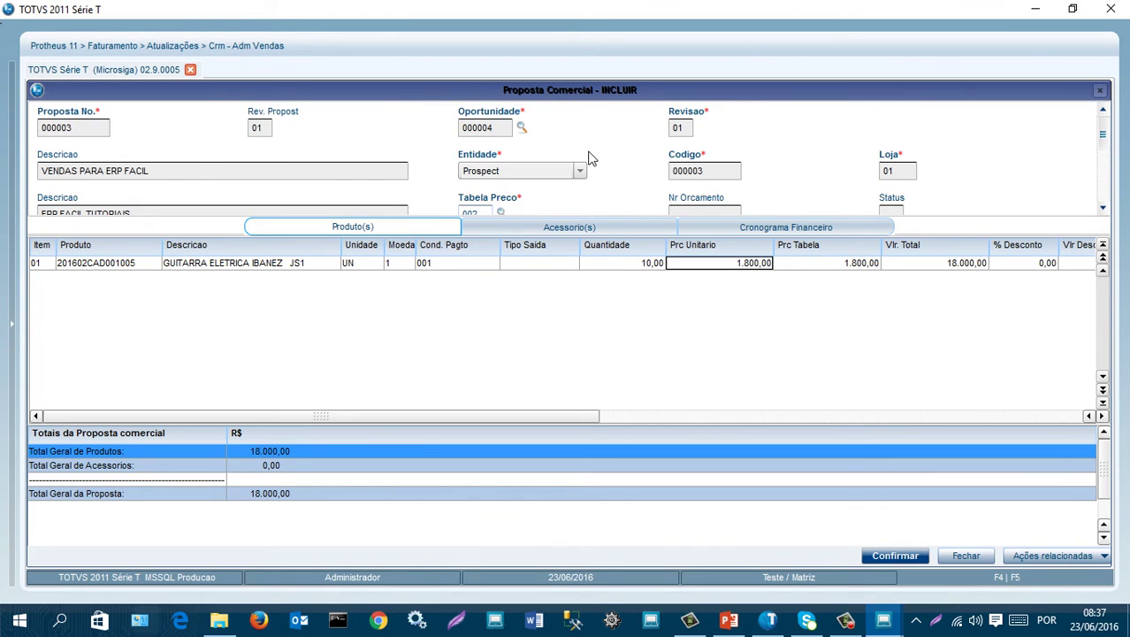
{"action": "scroll", "coordinate": [584, 157], "scroll_direction": "down", "scroll_amount": 1}
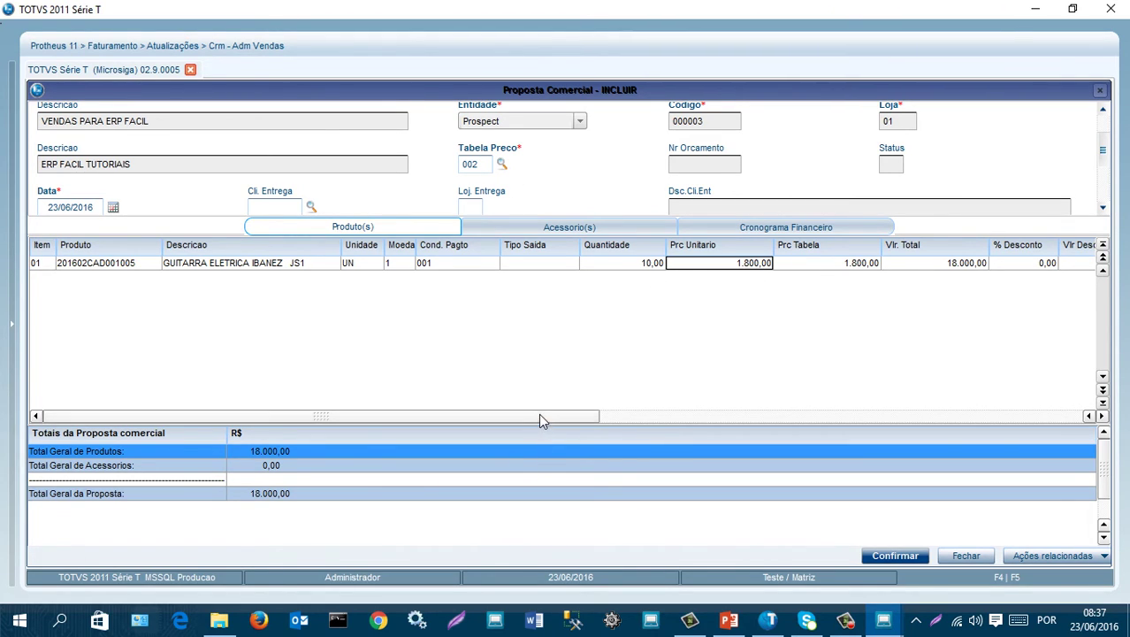
{"action": "left_click_drag", "start_coordinate": [540, 416], "coordinate": [453, 427]}
- Dismiss the missing Tipo Saida warning and start a new TES from the Tipo Saida lookup
{"action": "left_click", "coordinate": [566, 225]}
{"action": "left_click", "coordinate": [644, 452]}
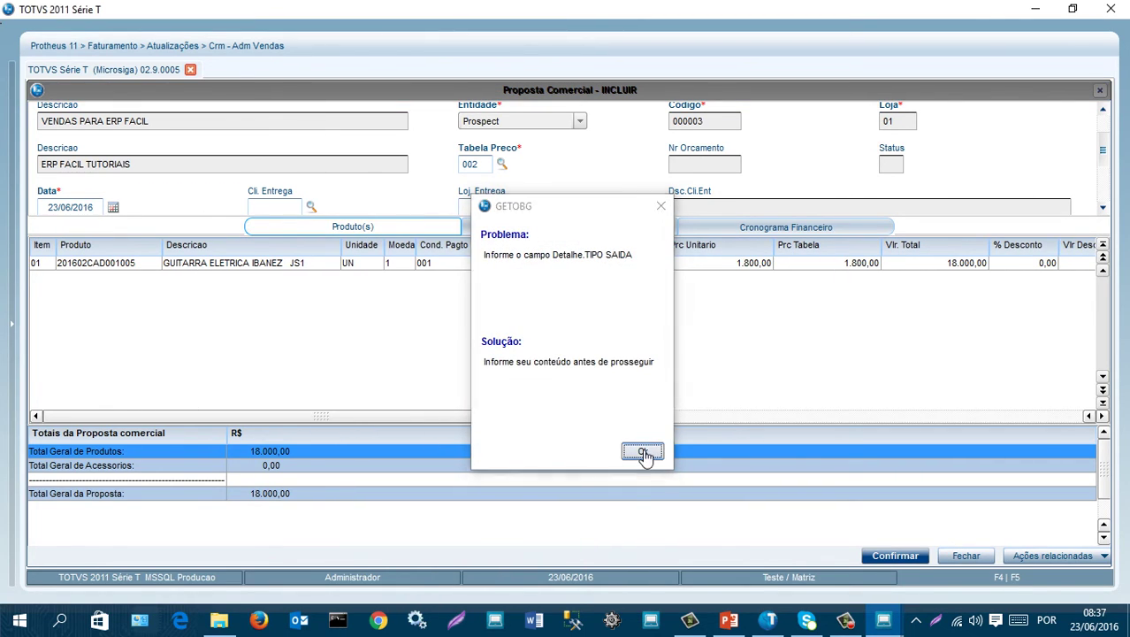
{"action": "left_click", "coordinate": [540, 266]}
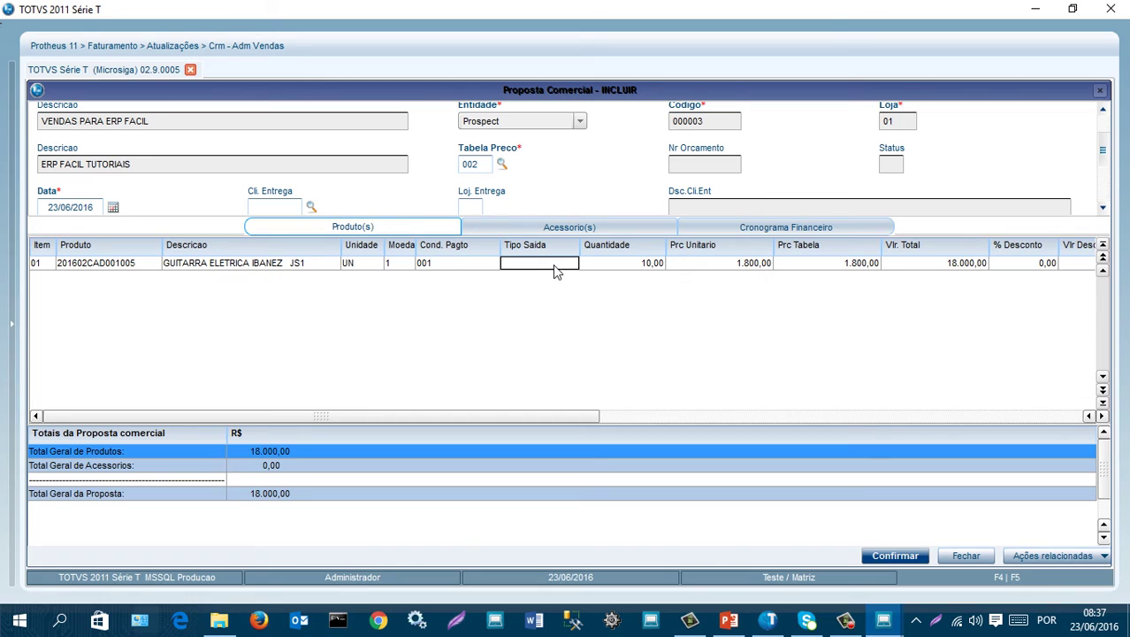
{"action": "double_click", "coordinate": [553, 265]}
{"action": "left_click", "coordinate": [569, 264]}
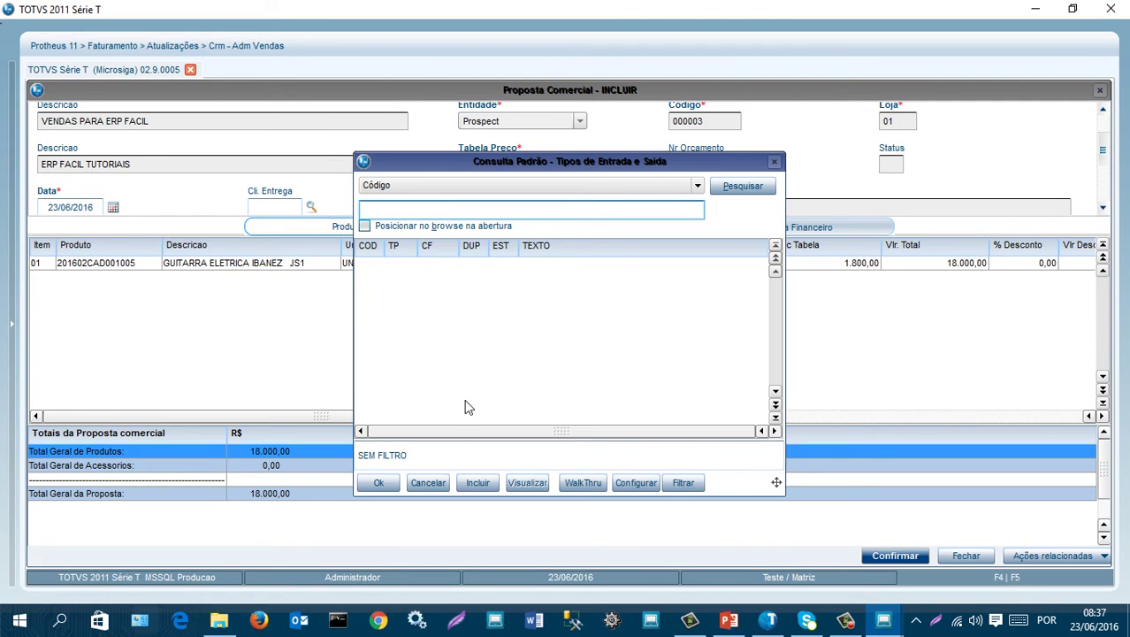
{"action": "left_click", "coordinate": [478, 483]}
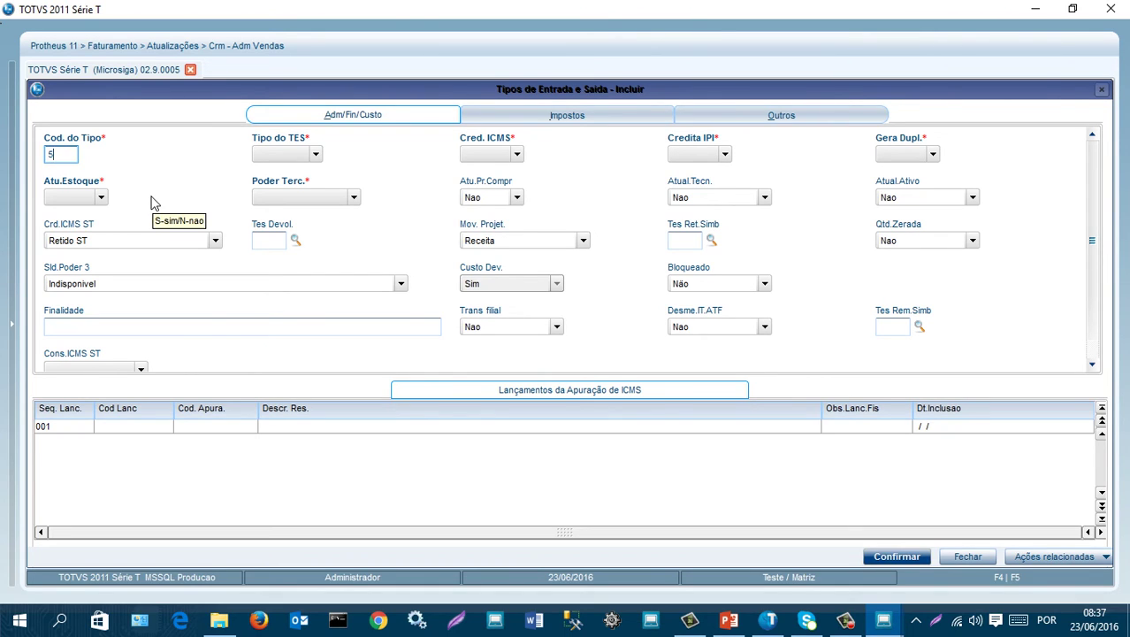
- Enter code 505; set Cred. ICMS, Credita IPI, Gera Dupl., Atu.Estoque to Sim, Poder Terc. Nao Controla
{"action": "type", "text": "5"}
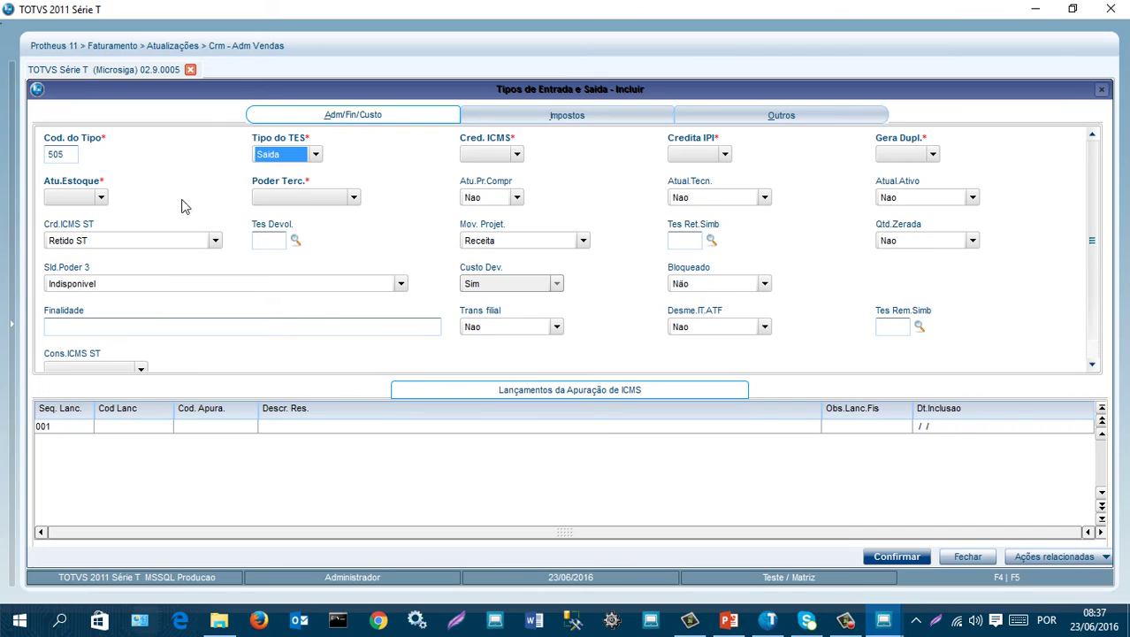
{"action": "left_click", "coordinate": [516, 157]}
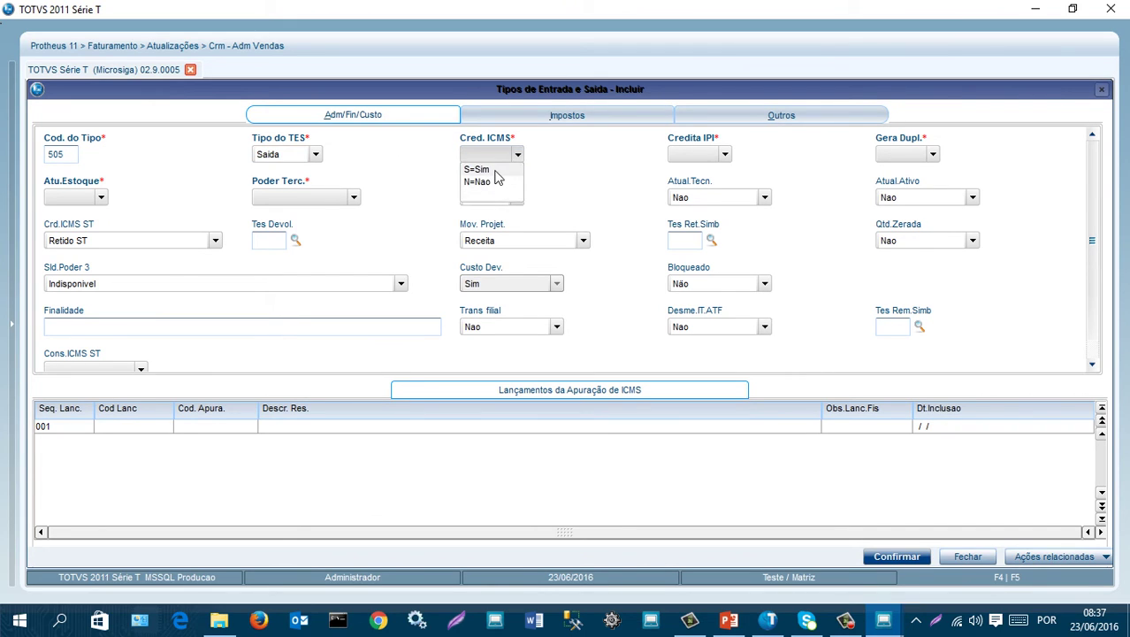
{"action": "left_click", "coordinate": [497, 165]}
{"action": "left_click", "coordinate": [727, 157]}
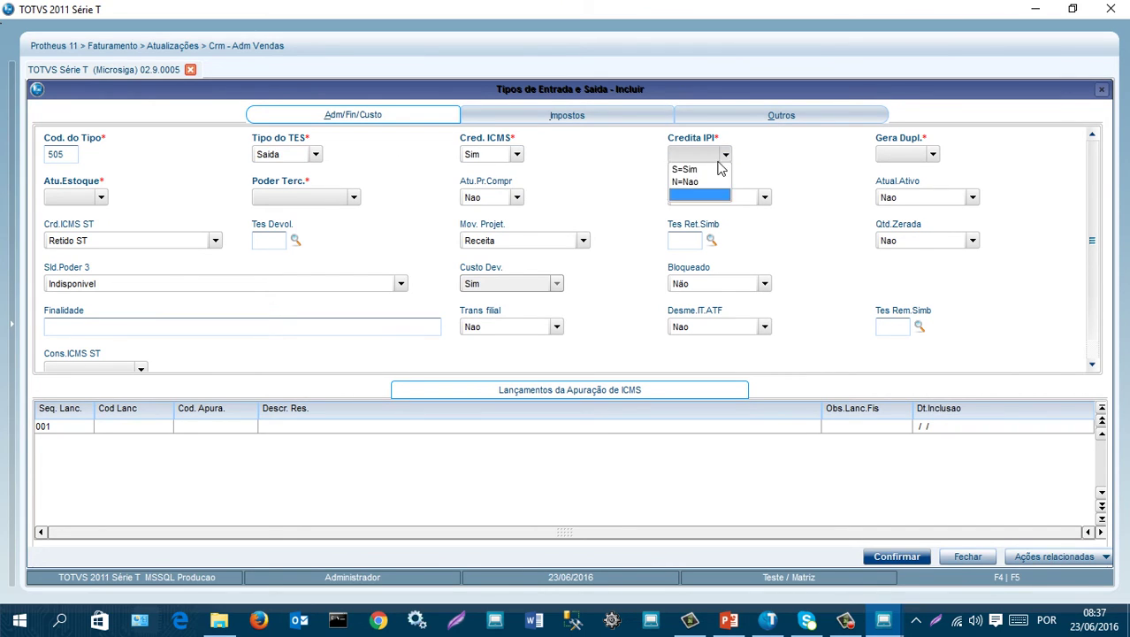
{"action": "left_click", "coordinate": [703, 169]}
{"action": "left_click", "coordinate": [933, 155]}
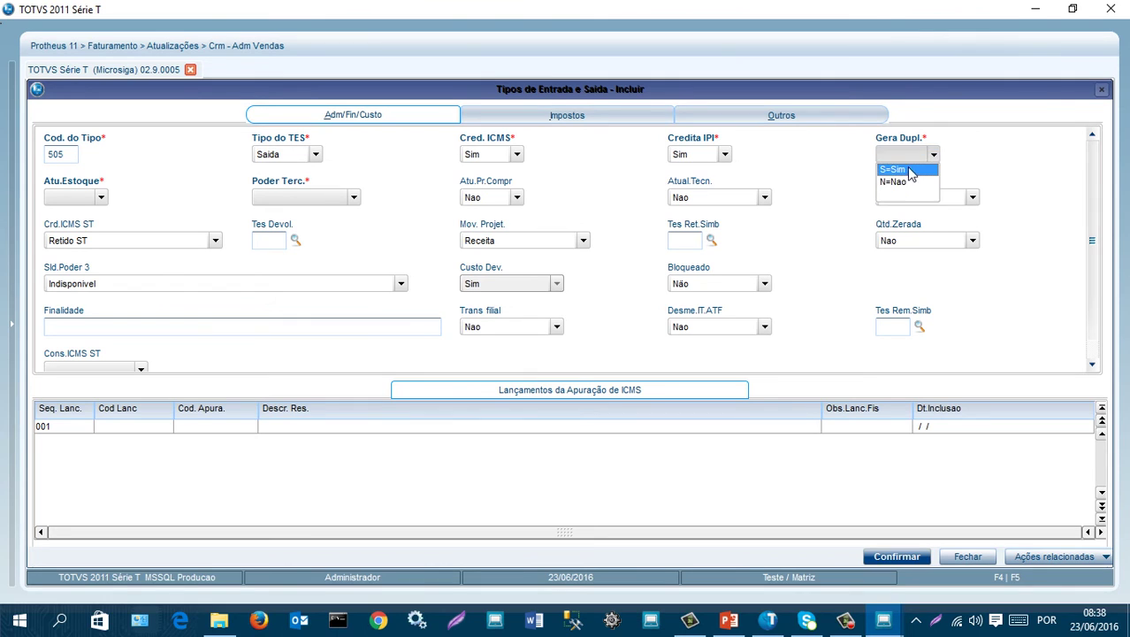
{"action": "left_click", "coordinate": [924, 167]}
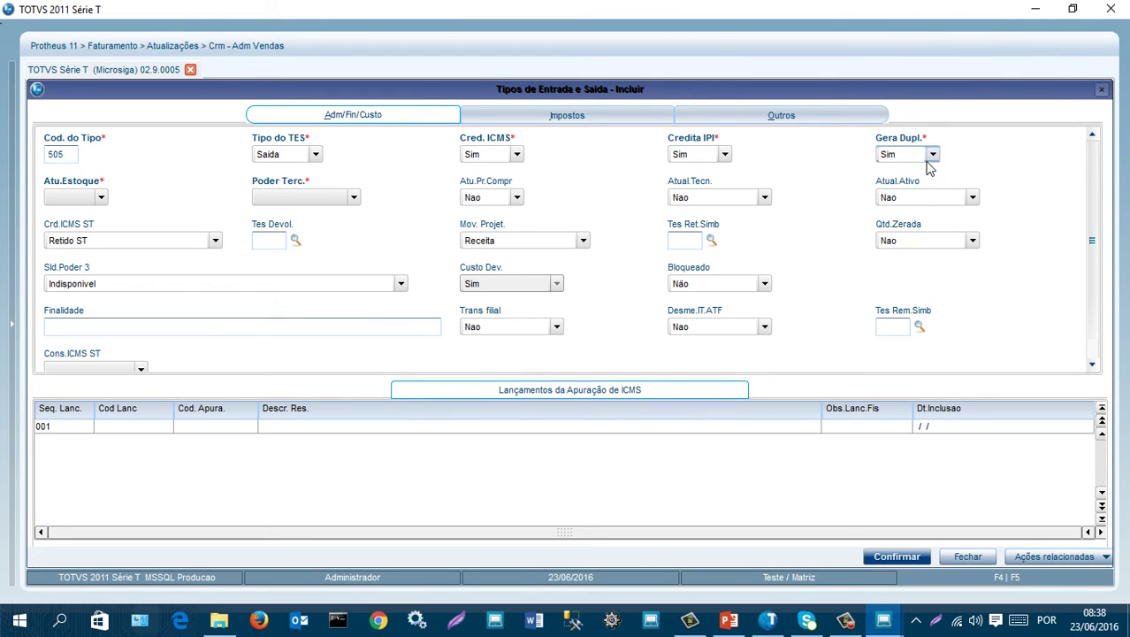
{"action": "left_click", "coordinate": [102, 197]}
{"action": "left_click", "coordinate": [78, 215]}
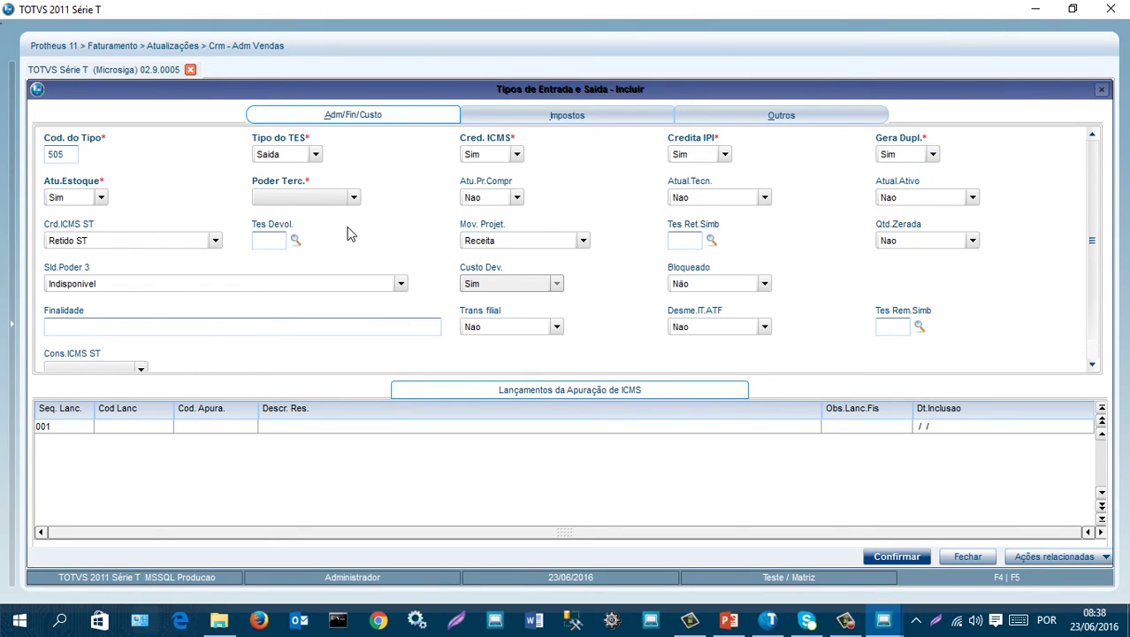
{"action": "left_click", "coordinate": [354, 197]}
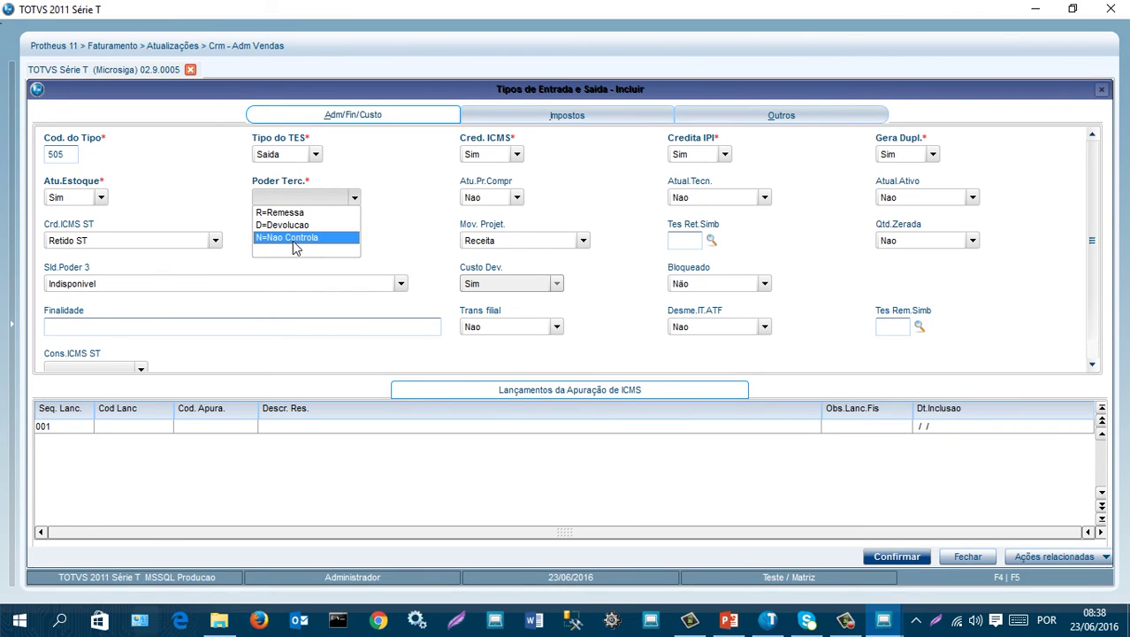
{"action": "left_click", "coordinate": [296, 238]}
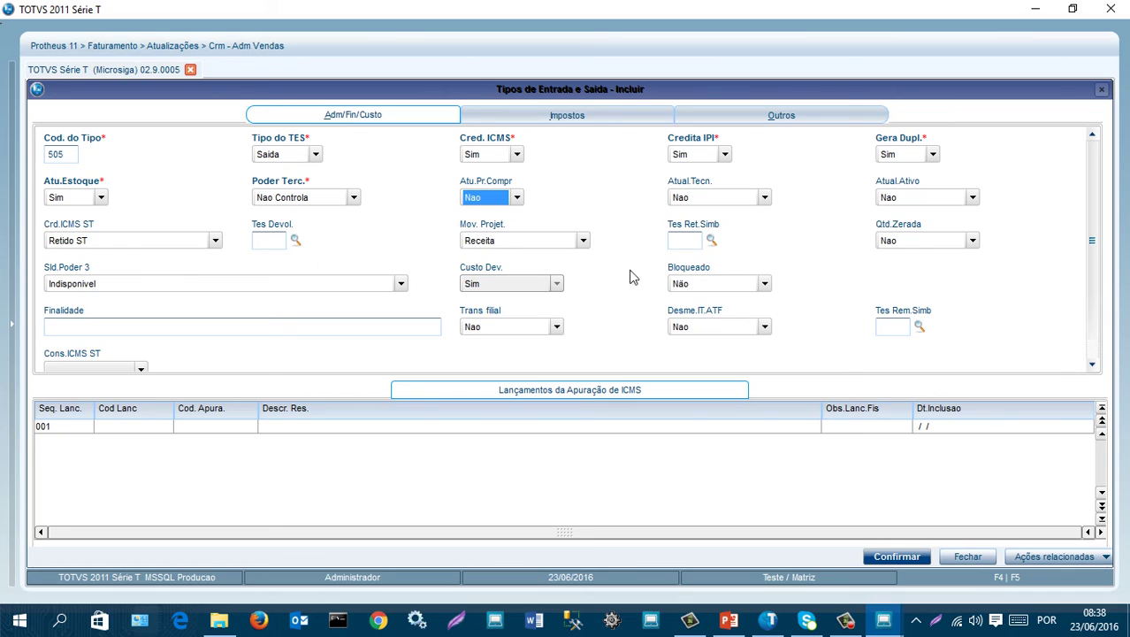
- On the Impostos tab set Calcula ICMS and Calcula IPI to Sim, then look up Cod. Fiscal
{"action": "left_click", "coordinate": [567, 117]}
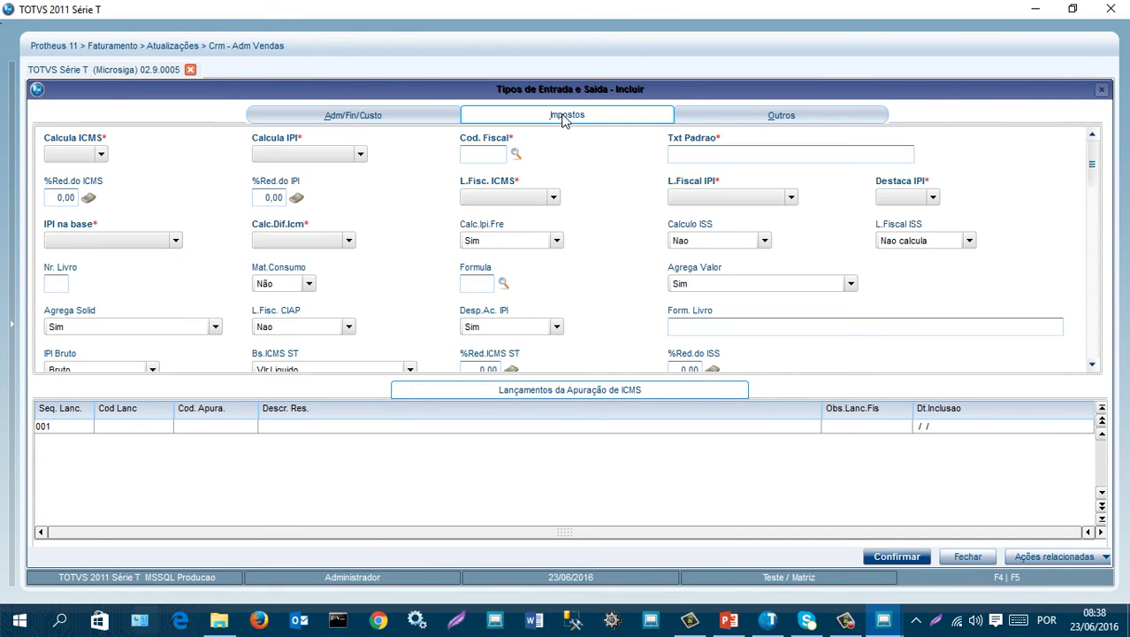
{"action": "left_click", "coordinate": [100, 156]}
{"action": "left_click", "coordinate": [59, 167]}
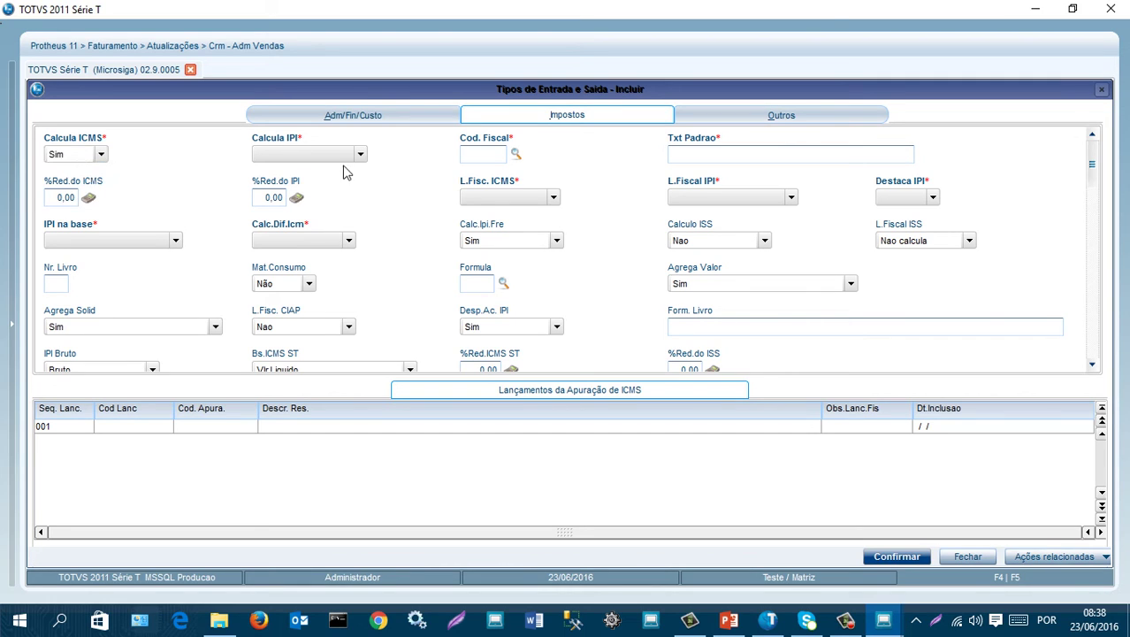
{"action": "left_click", "coordinate": [361, 154]}
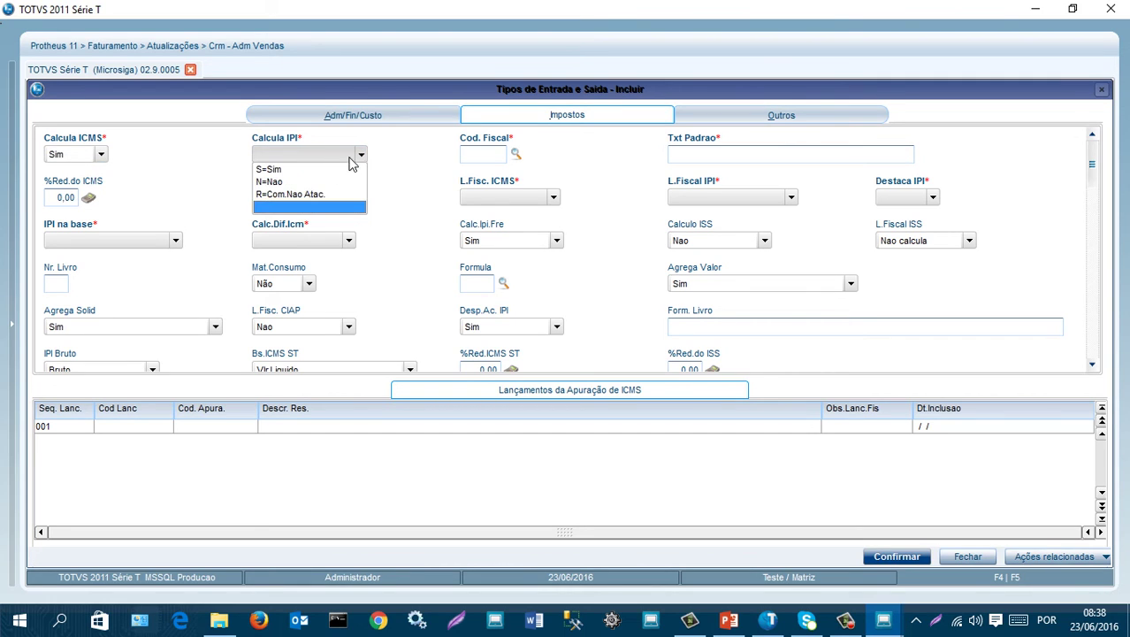
{"action": "left_click", "coordinate": [269, 171]}
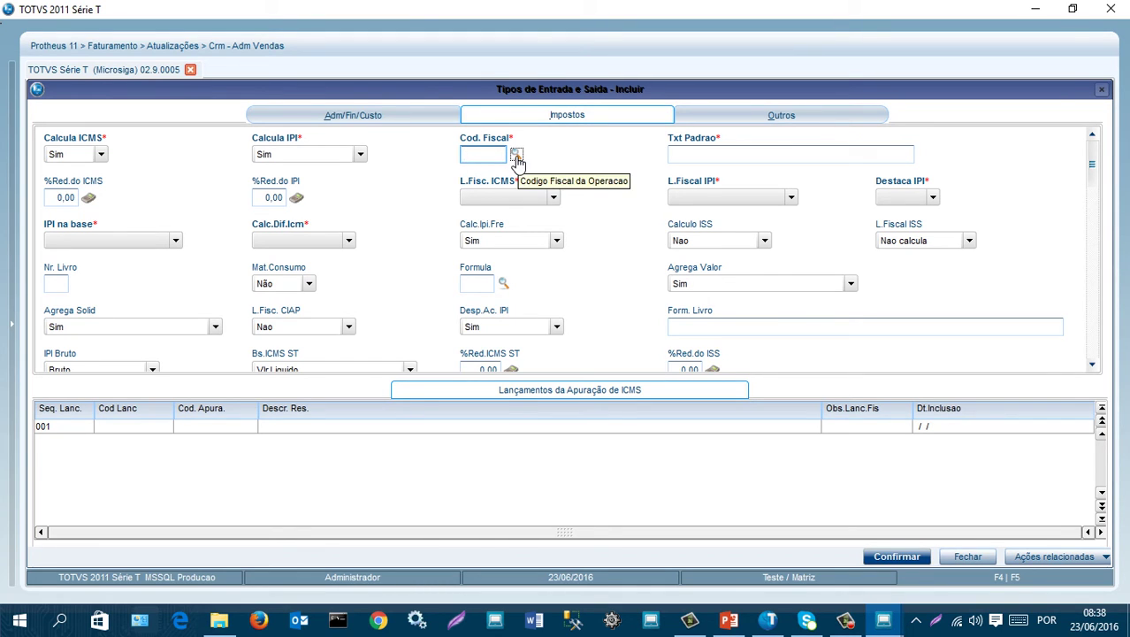
{"action": "left_click", "coordinate": [517, 158]}
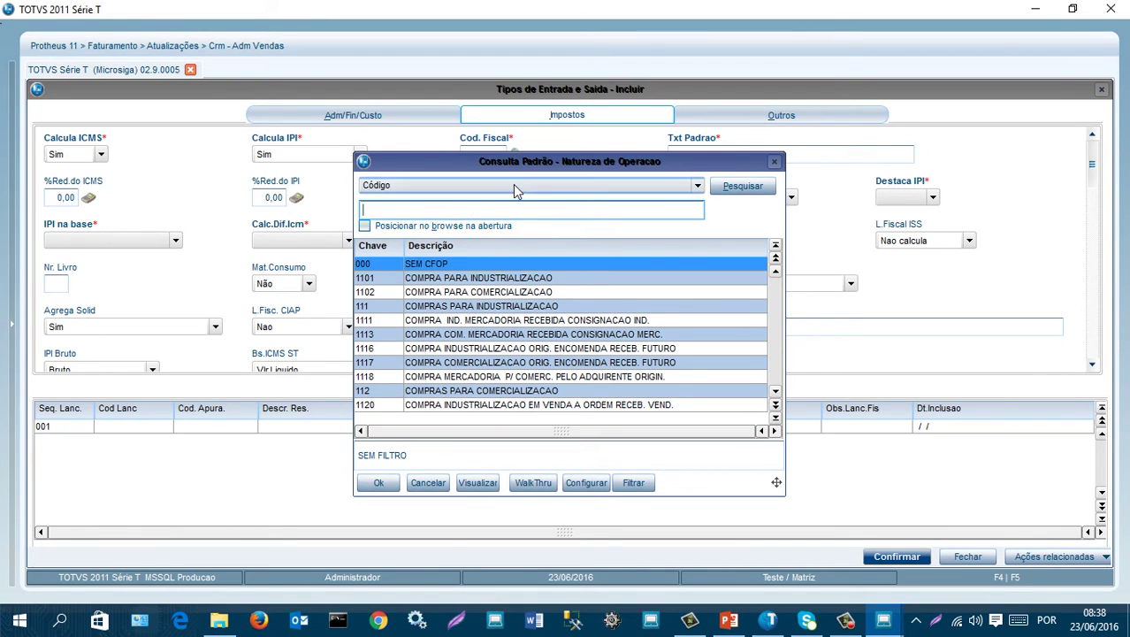
- Pick fiscal code 1101 COMPRA PARA INDUSTRIALIZACAO in the repositioned Natureza de Operacao lookup
{"action": "left_click_drag", "start_coordinate": [520, 172], "coordinate": [521, 191]}
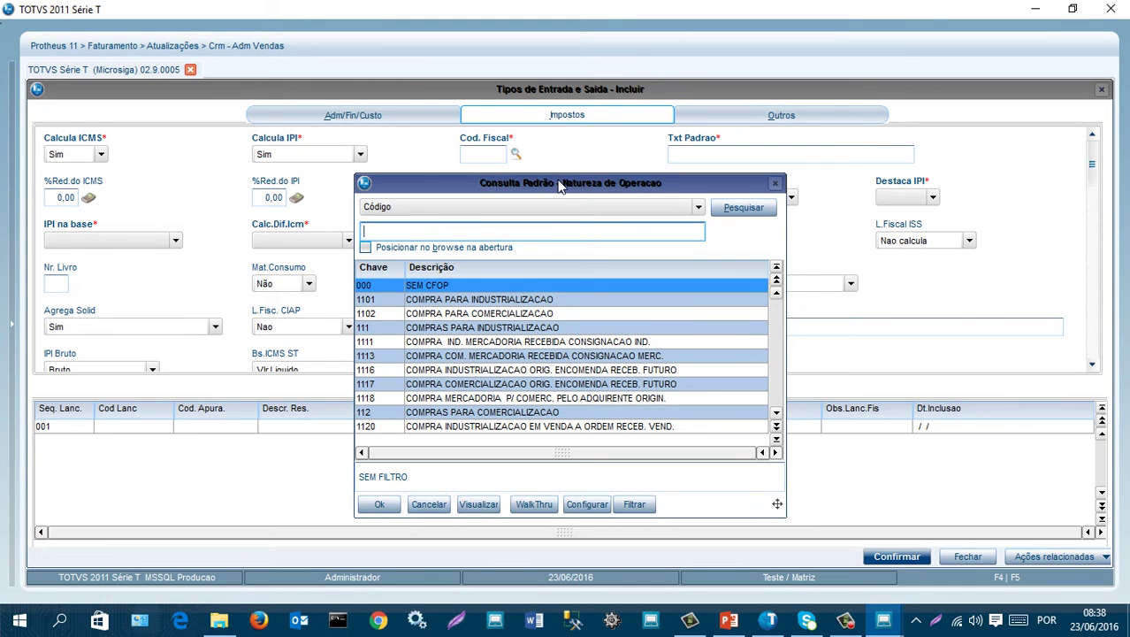
{"action": "mouse_move", "coordinate": [559, 186]}
{"action": "left_mouse_down"}
{"action": "mouse_move", "coordinate": [533, 226]}
{"action": "mouse_move", "coordinate": [533, 189]}
{"action": "mouse_move", "coordinate": [569, 189]}
{"action": "mouse_move", "coordinate": [533, 252]}
{"action": "mouse_move", "coordinate": [546, 189]}
{"action": "left_mouse_up"}
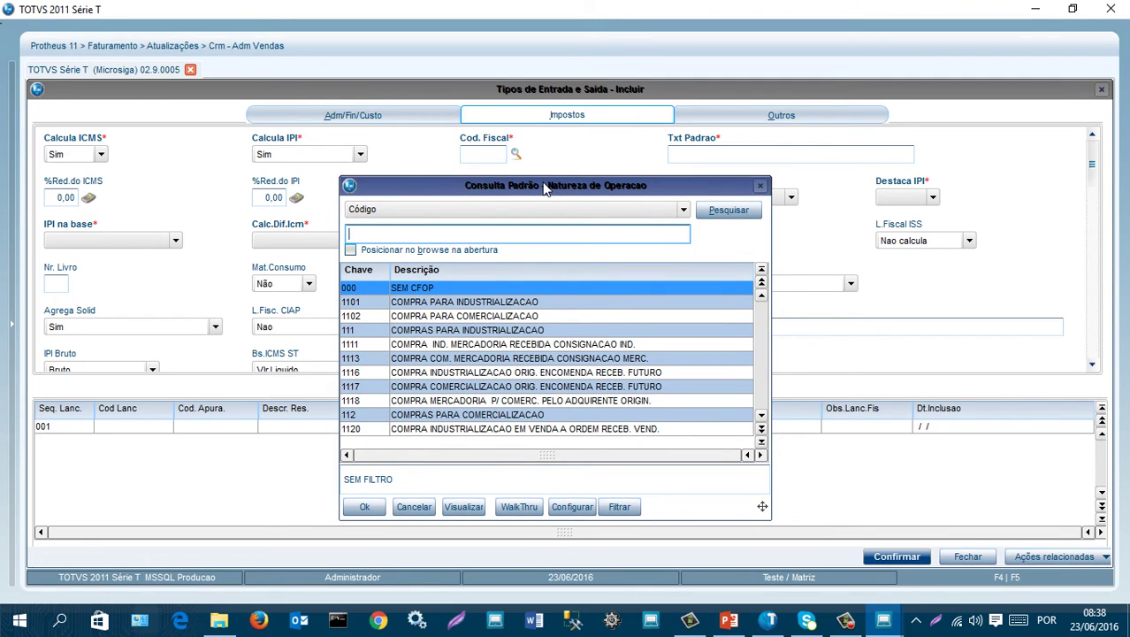
{"action": "left_click", "coordinate": [468, 302]}
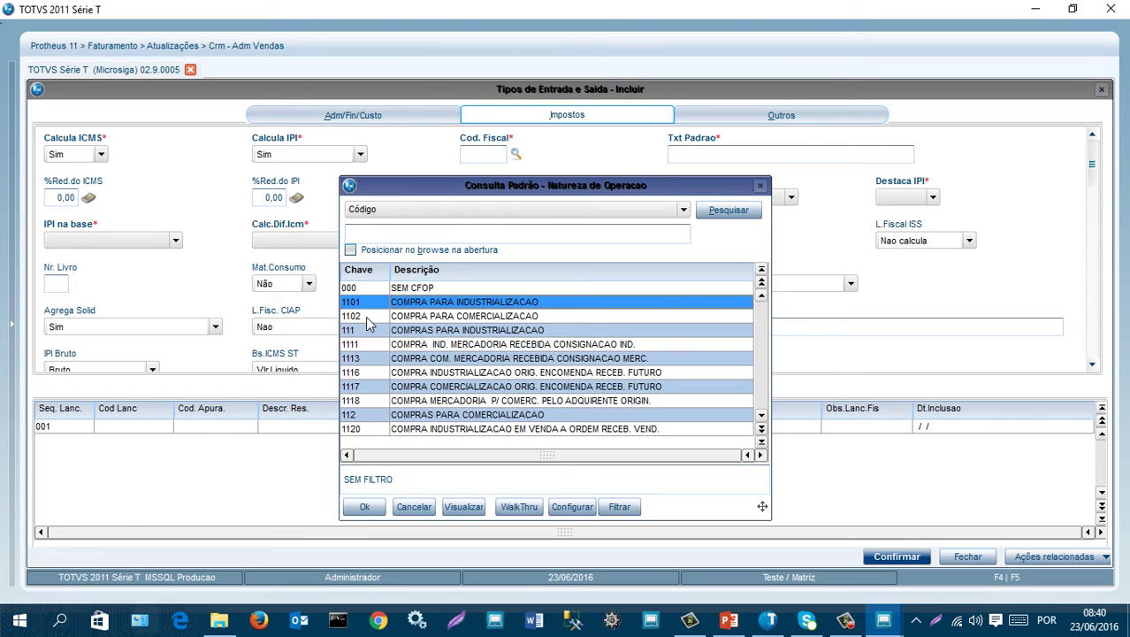
- Search fiscal code 5101 and accept VENDA DE PRODUCAO DO ESTABELECIMENTO as Cod. Fiscal
{"action": "left_click", "coordinate": [359, 232]}
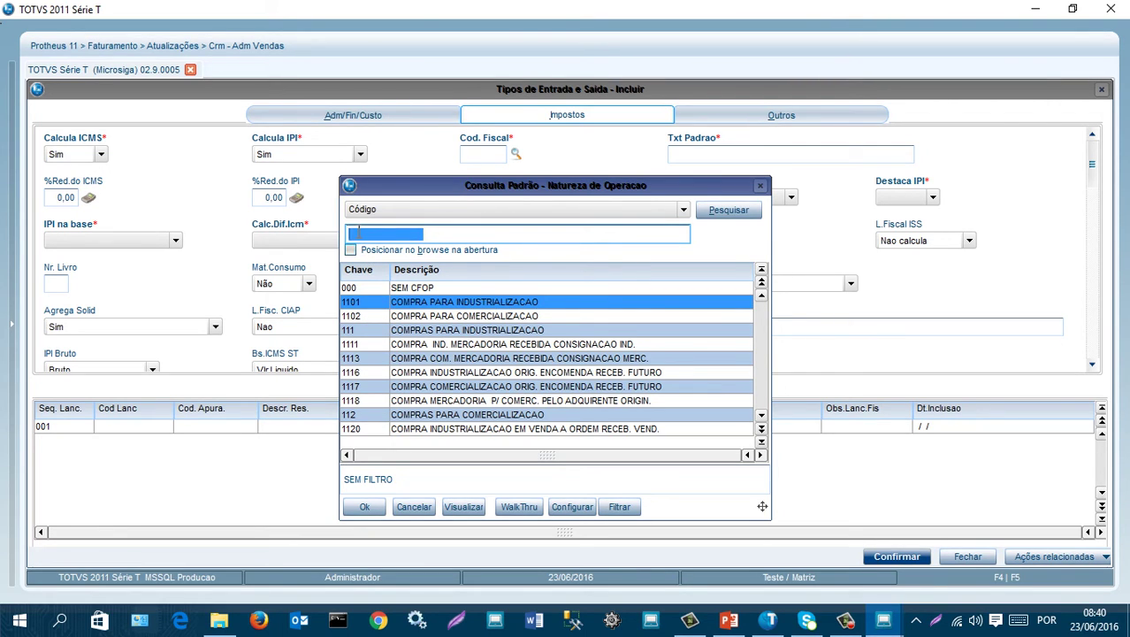
{"action": "type", "text": "51"}
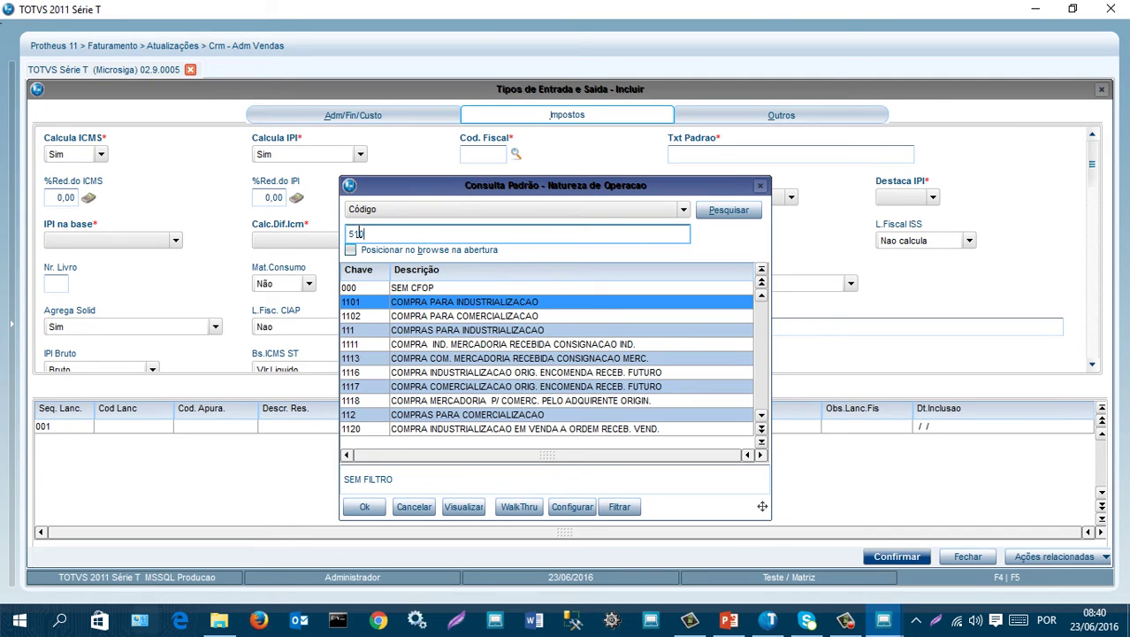
{"action": "type", "text": "01"}
{"action": "key", "text": "Return"}
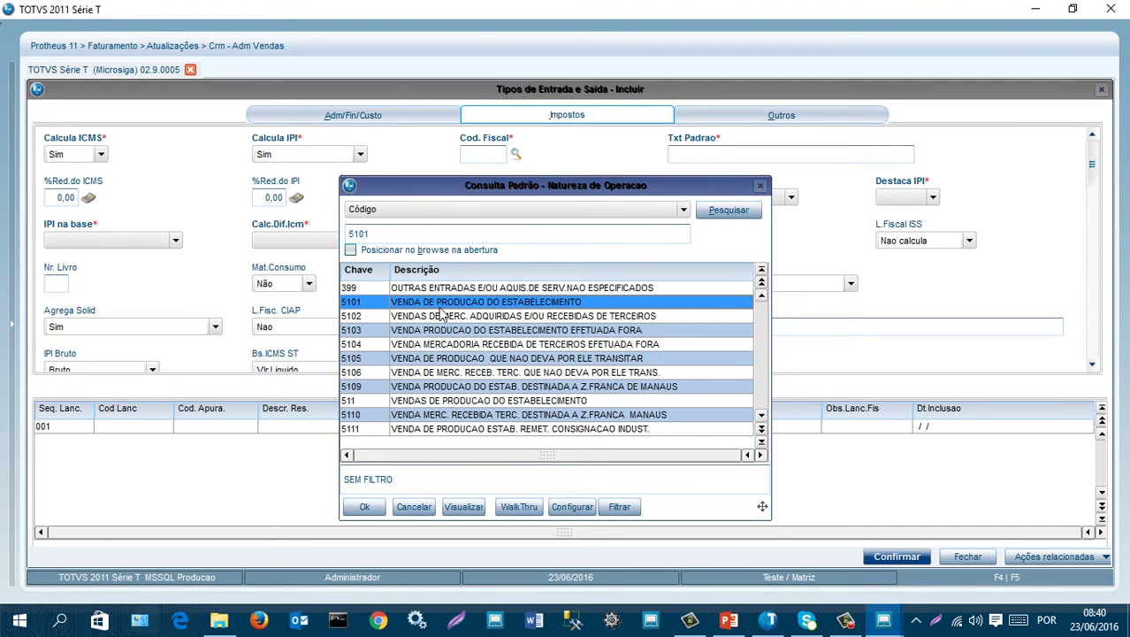
{"action": "left_click", "coordinate": [370, 511]}
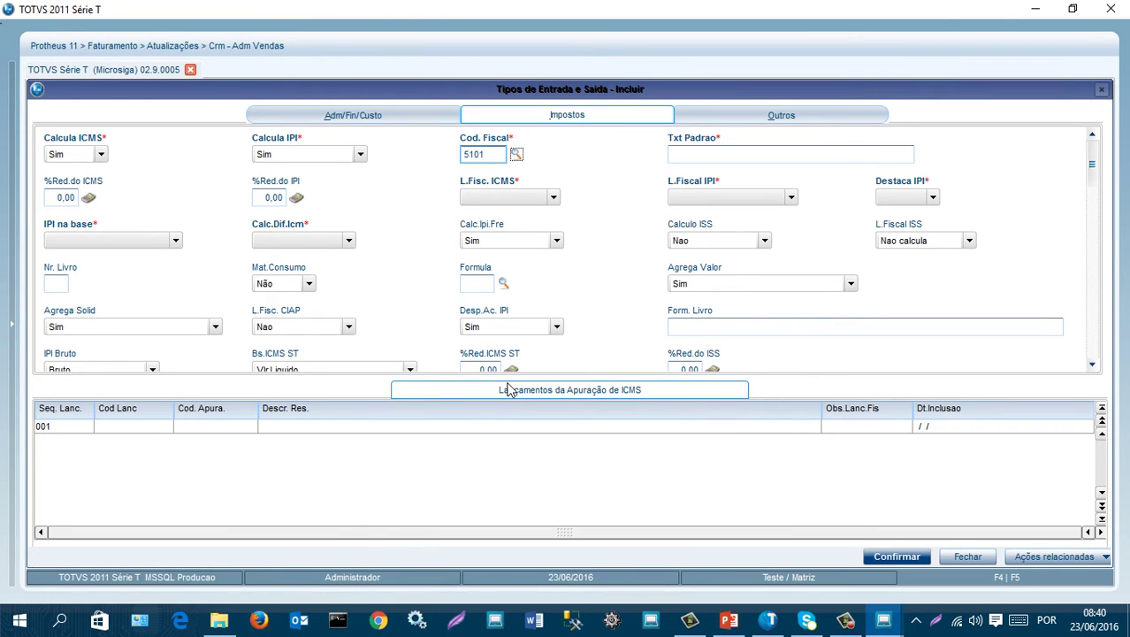
- Enter standard text VENDA DE PROD SP and set ICMS and IPI book entries to Tributado
{"action": "key", "text": "Tab"}
{"action": "type", "text": "VEN"}
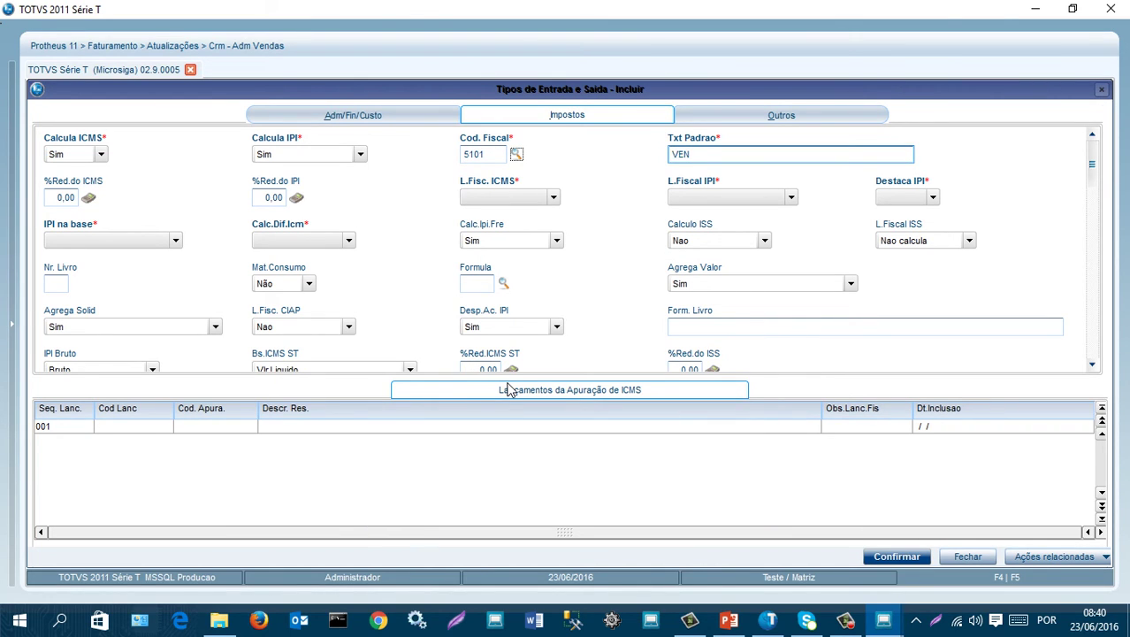
{"action": "type", "text": "DA DE PROD SP"}
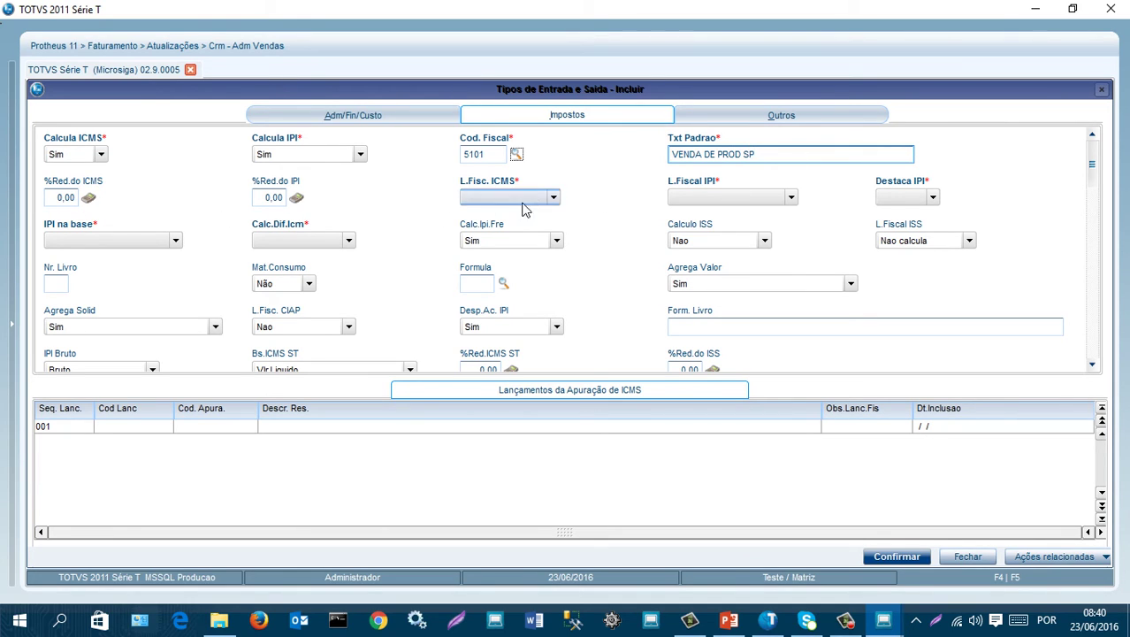
{"action": "left_click", "coordinate": [556, 200]}
{"action": "left_click", "coordinate": [500, 212]}
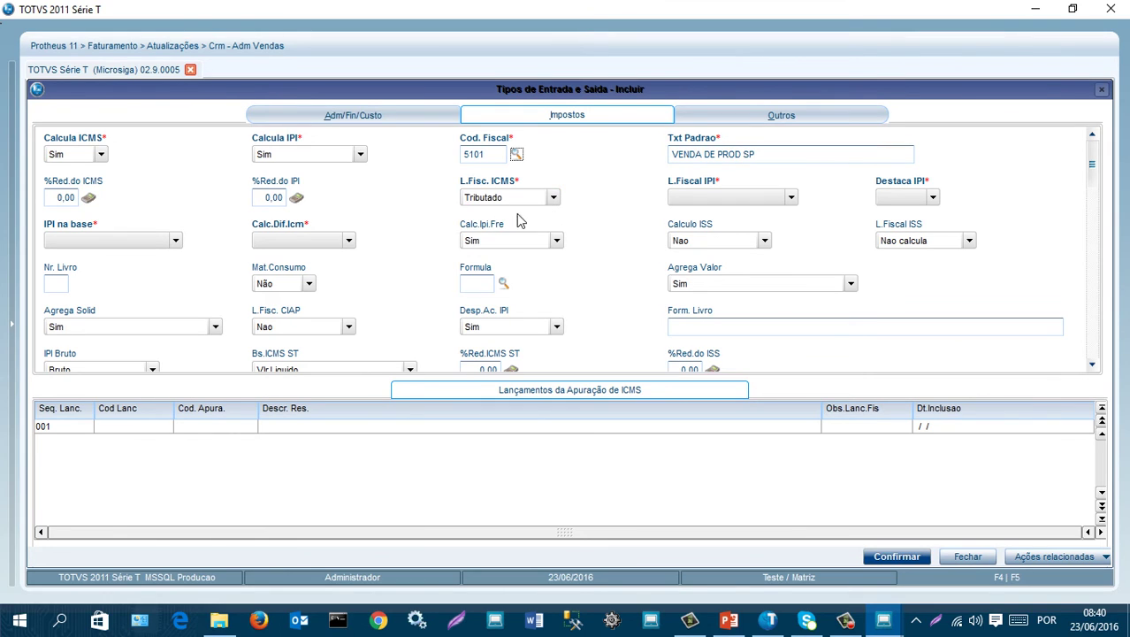
{"action": "left_click", "coordinate": [741, 203]}
{"action": "left_click", "coordinate": [747, 213]}
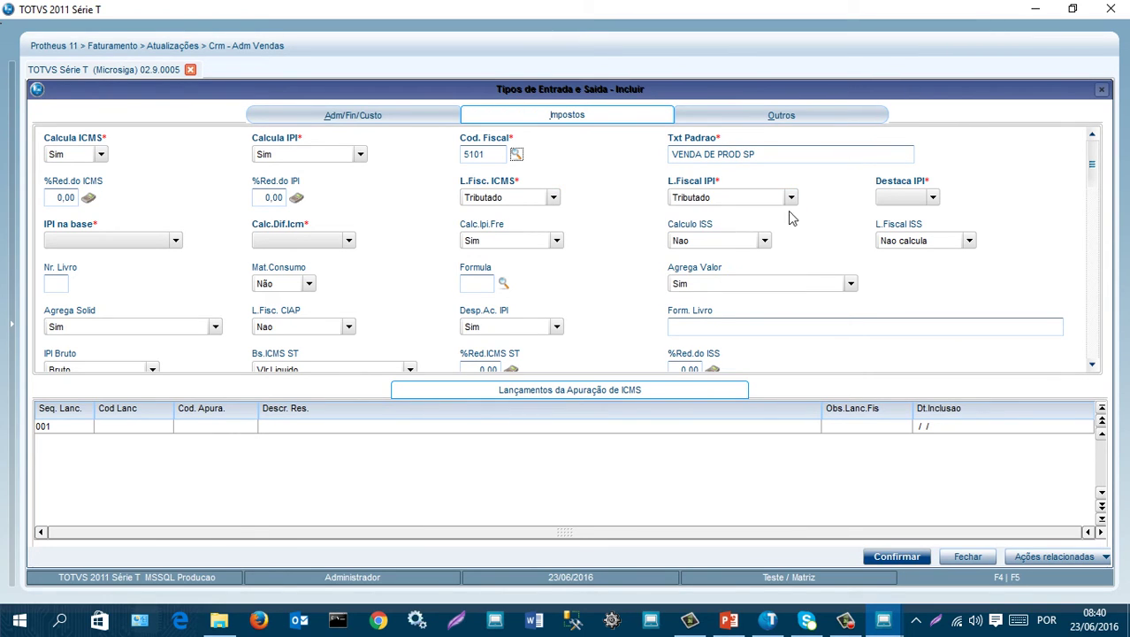
- Set Destaca IPI to Sim, rechecking the VENDA DE PROD SP description
{"action": "left_click", "coordinate": [933, 198]}
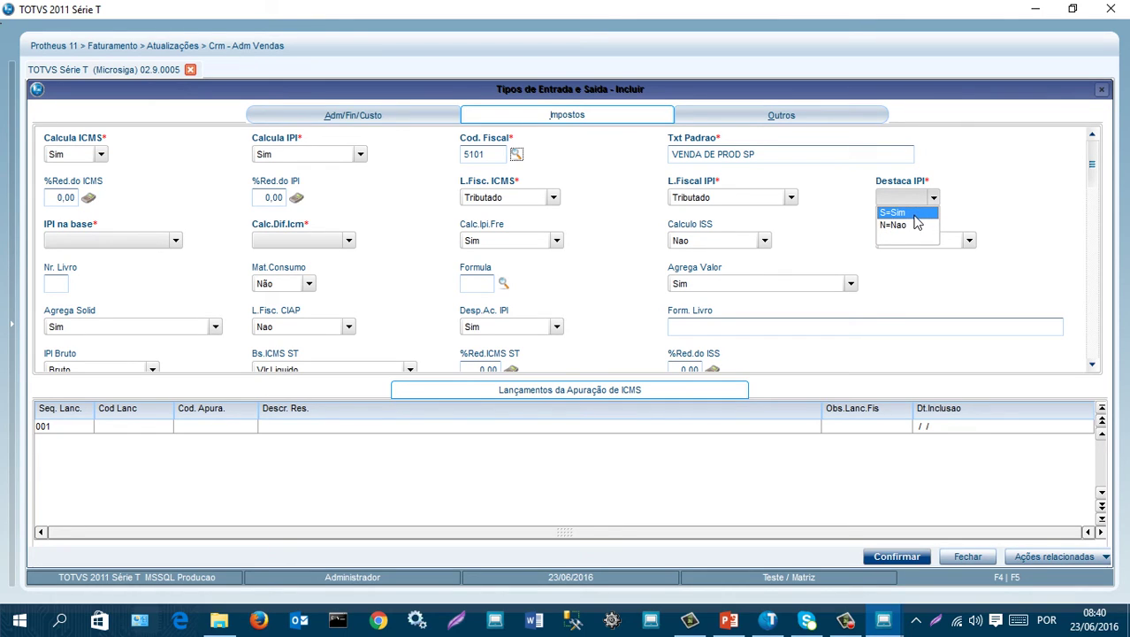
{"action": "left_click", "coordinate": [911, 198]}
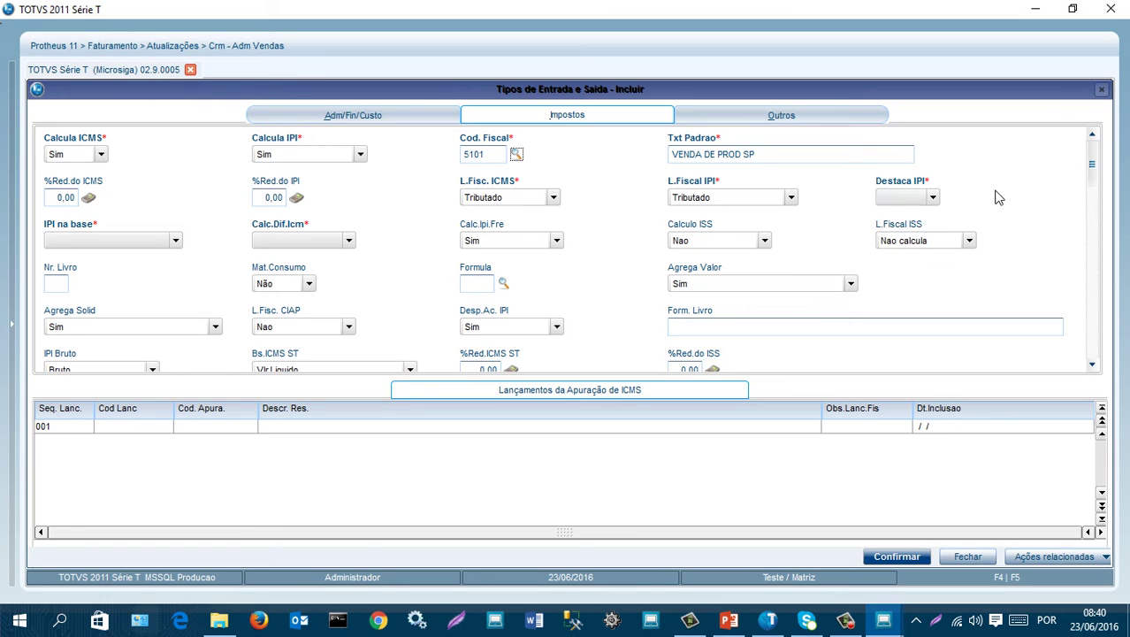
{"action": "left_click", "coordinate": [762, 155]}
{"action": "left_click_drag", "start_coordinate": [762, 154], "coordinate": [513, 161]}
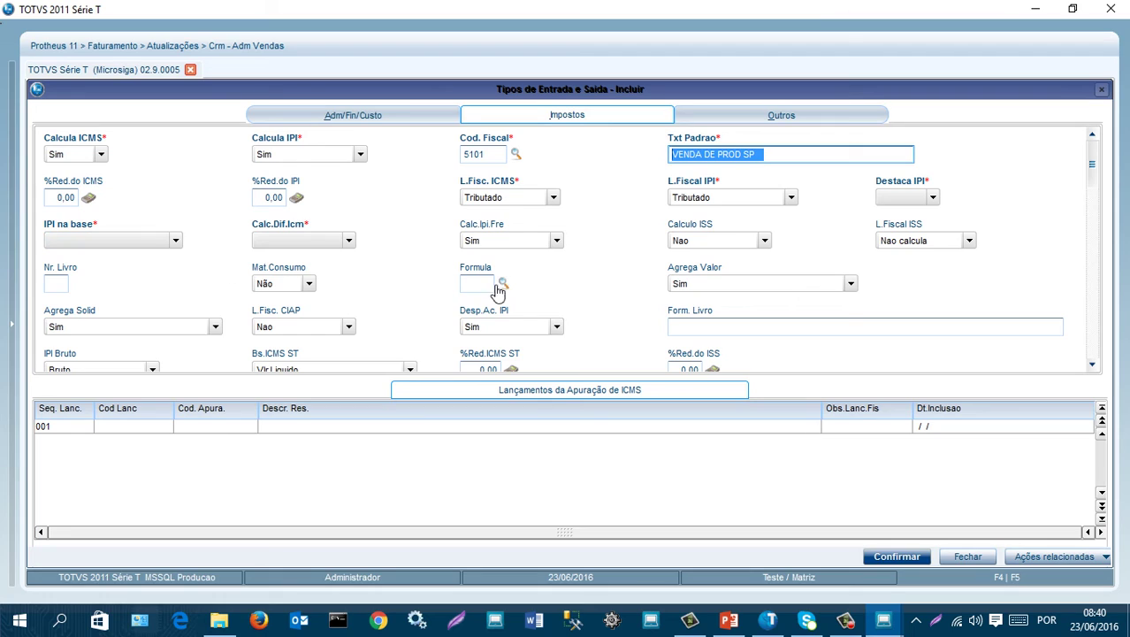
{"action": "left_click", "coordinate": [934, 197]}
{"action": "left_click", "coordinate": [888, 213]}
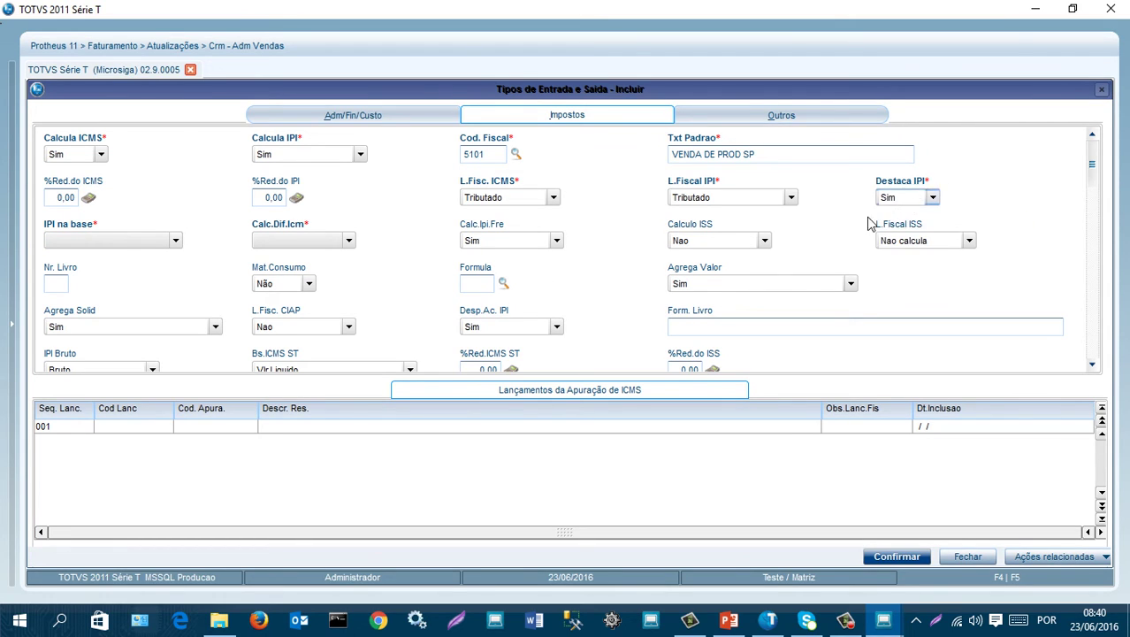
- Set IPI na base and Calc.Dif.Icm both to Nao
{"action": "left_click", "coordinate": [144, 241]}
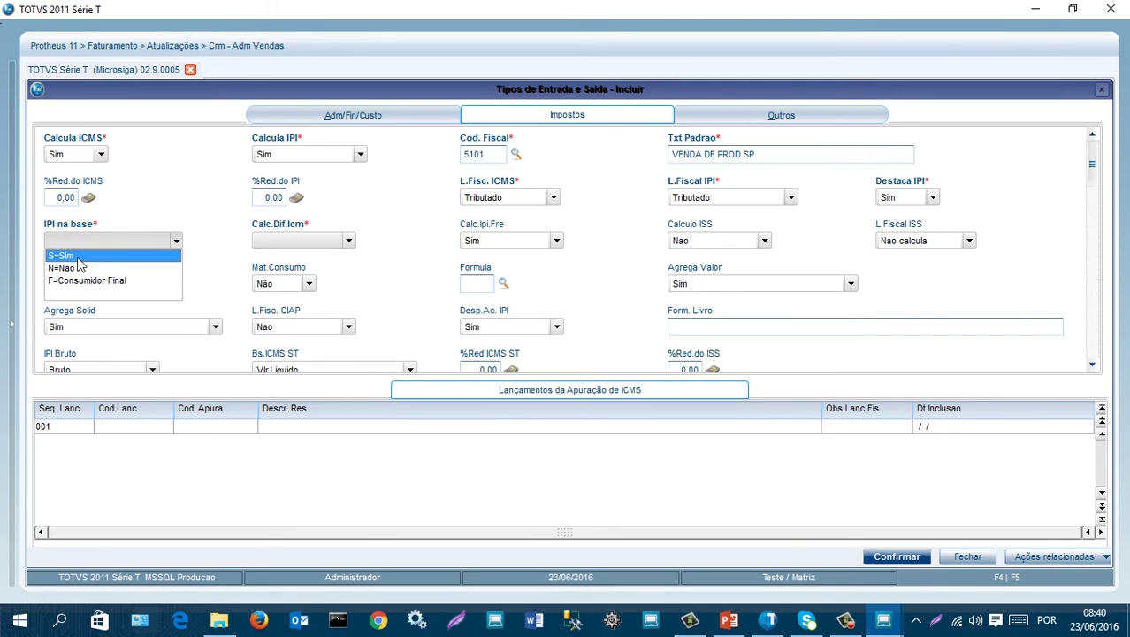
{"action": "left_click", "coordinate": [193, 199]}
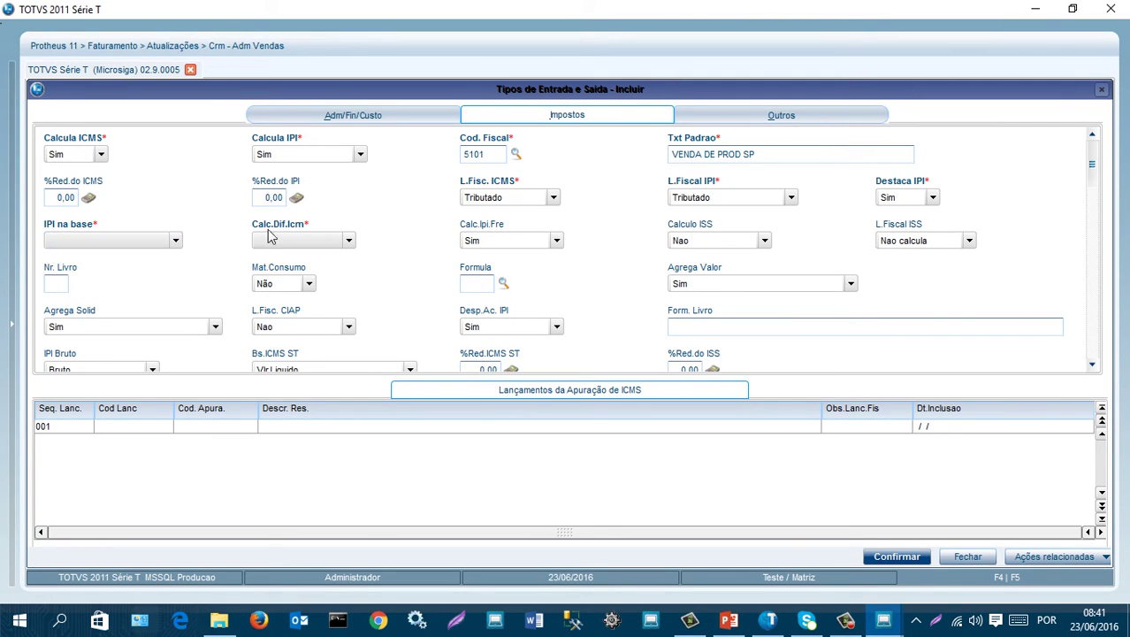
{"action": "left_click", "coordinate": [177, 241]}
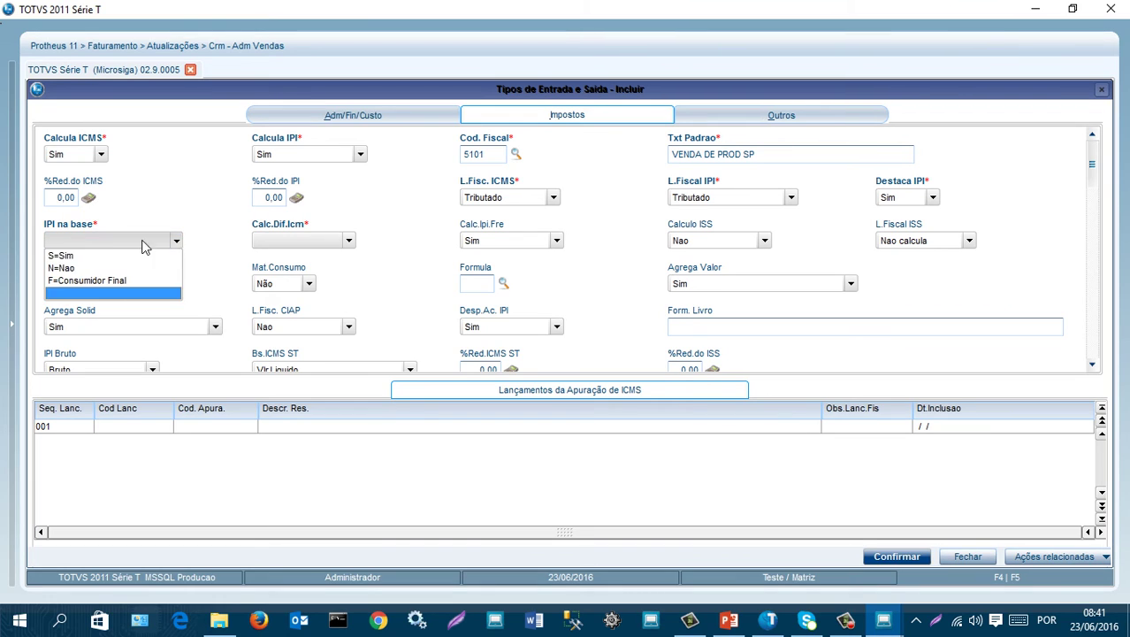
{"action": "left_click", "coordinate": [73, 268]}
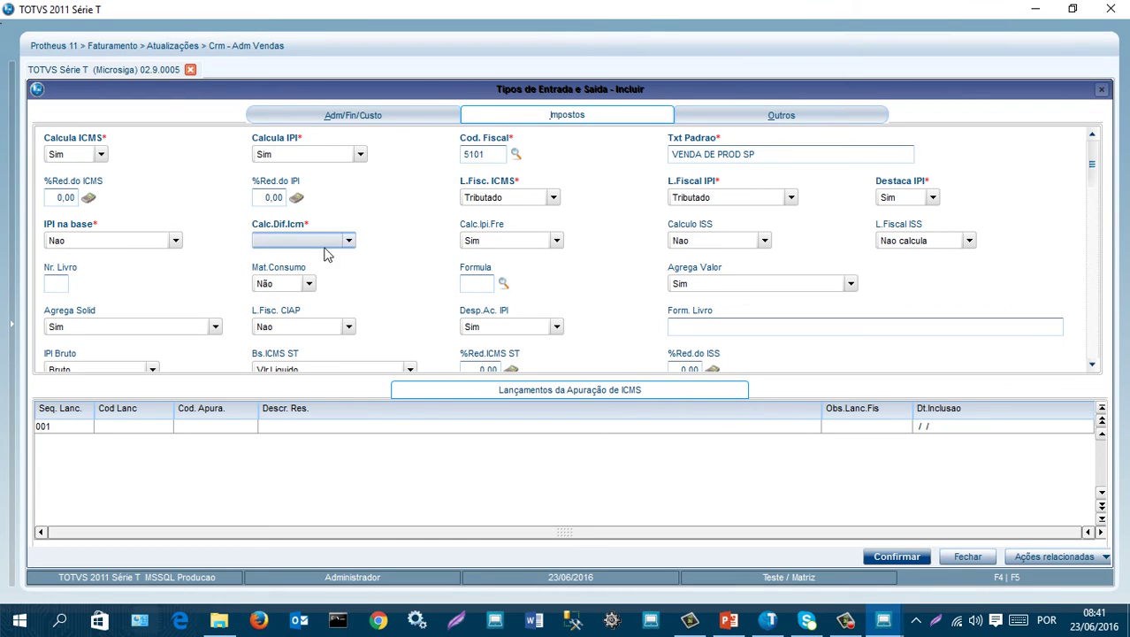
{"action": "left_click", "coordinate": [340, 244]}
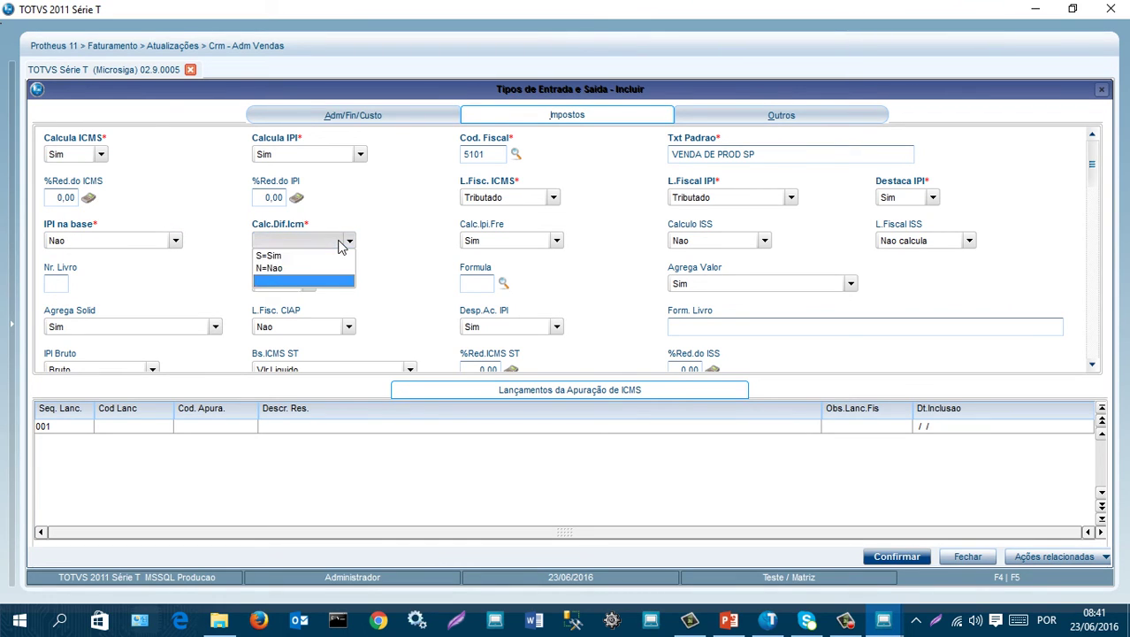
{"action": "left_click", "coordinate": [270, 268]}
{"action": "left_click_drag", "start_coordinate": [759, 153], "coordinate": [661, 152]}
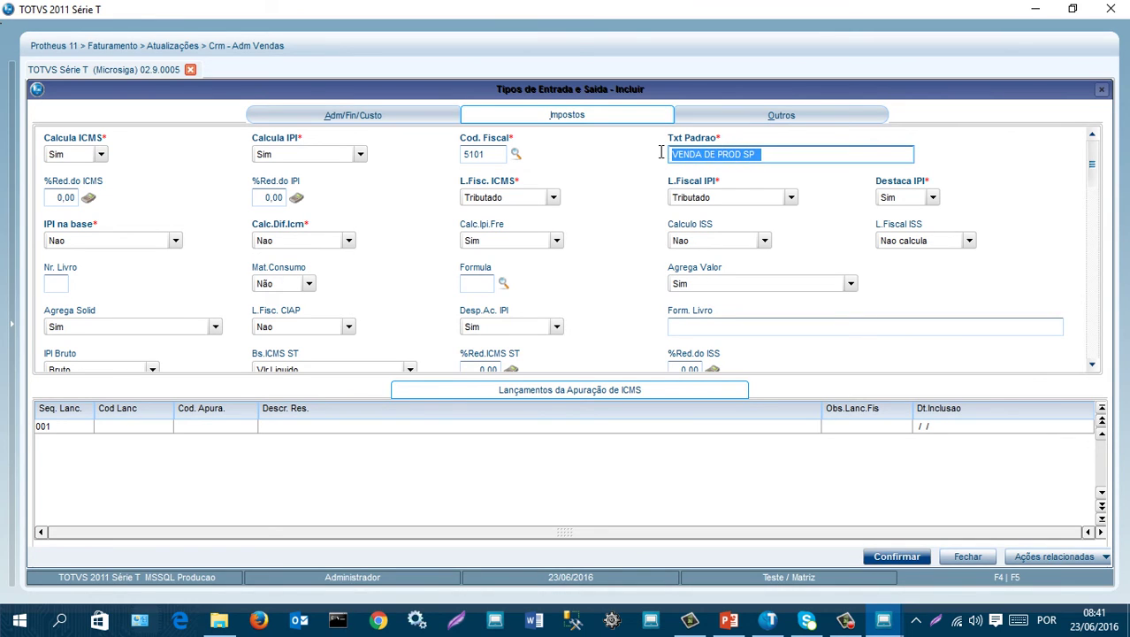
{"action": "left_click", "coordinate": [353, 237]}
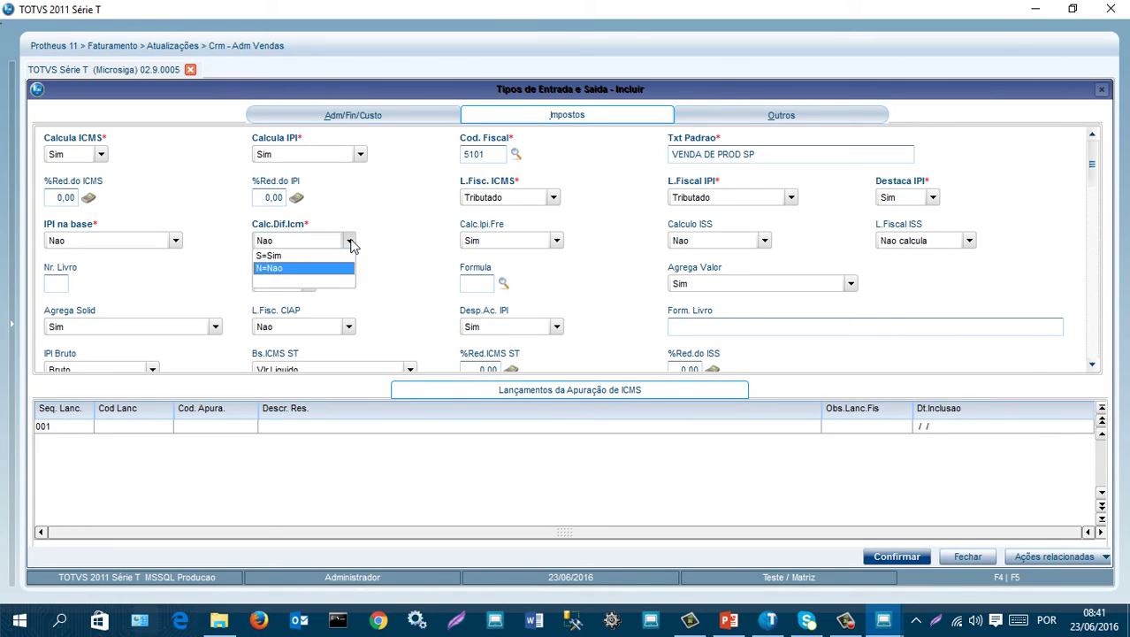
{"action": "left_click", "coordinate": [268, 267]}
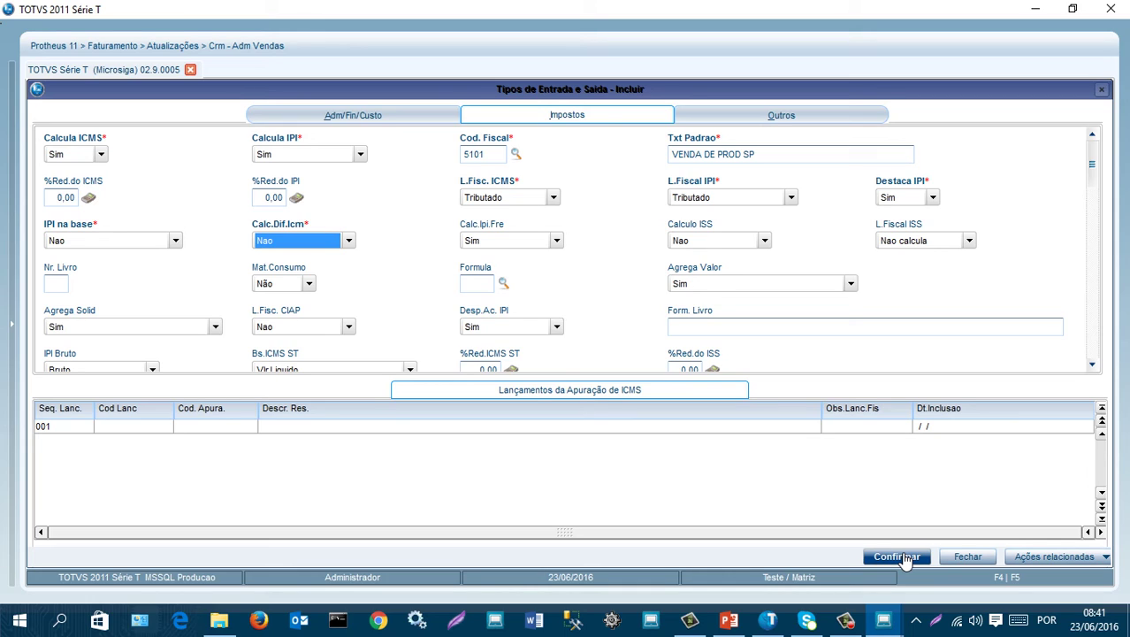
- Save TES 505, assign it to the guitar item, and confirm the proposal past the SC010370.LOG error
{"action": "left_click", "coordinate": [897, 556]}
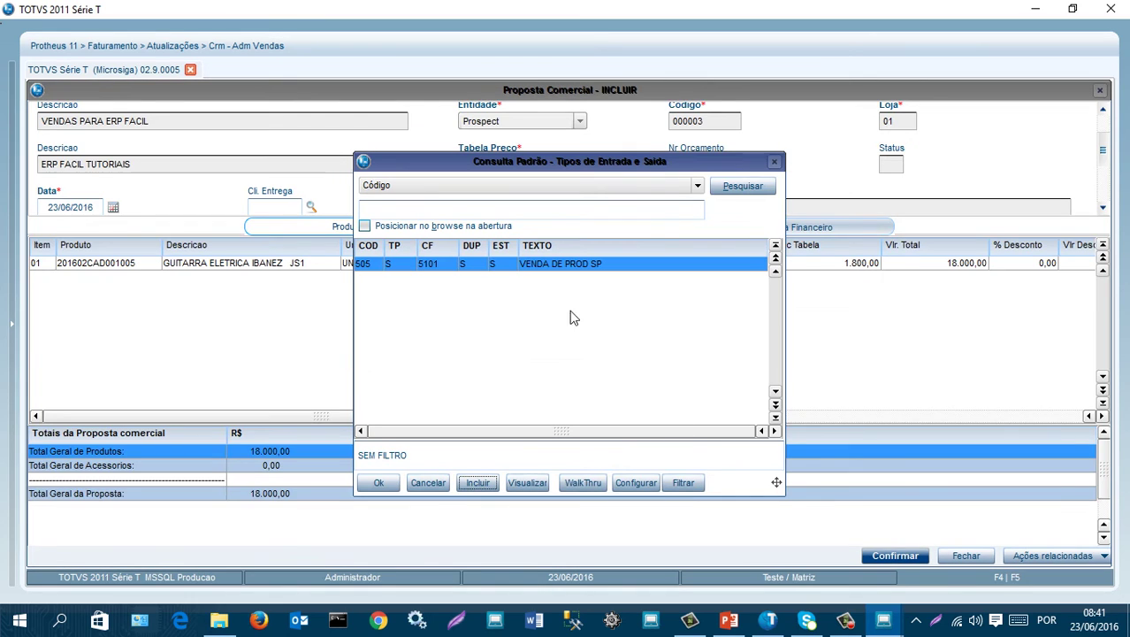
{"action": "left_click", "coordinate": [381, 482]}
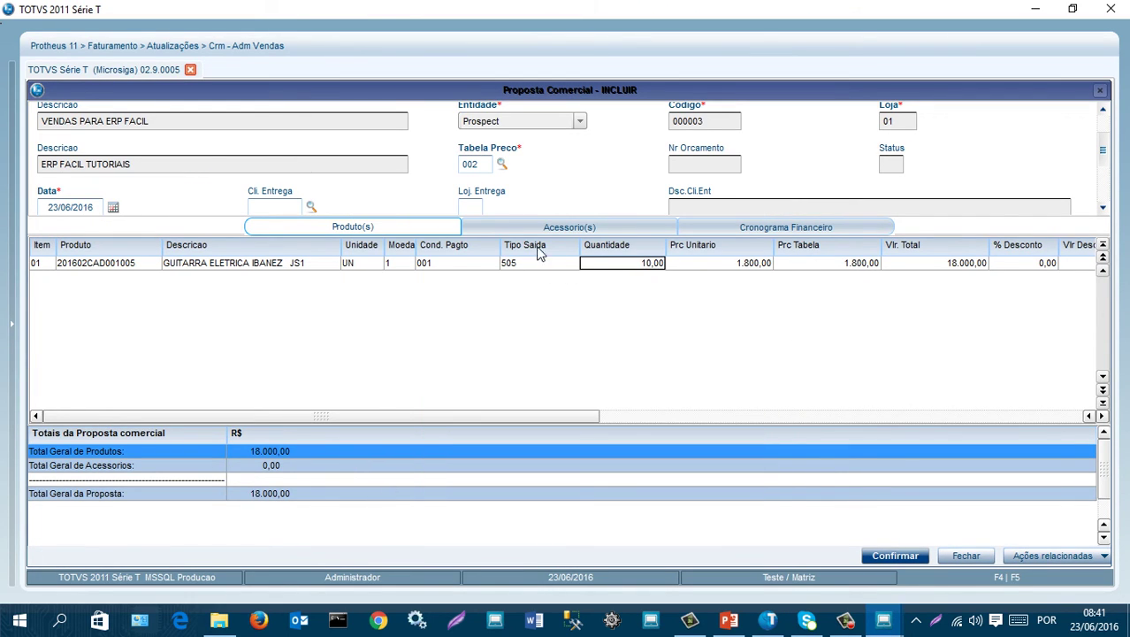
{"action": "left_click", "coordinate": [897, 556]}
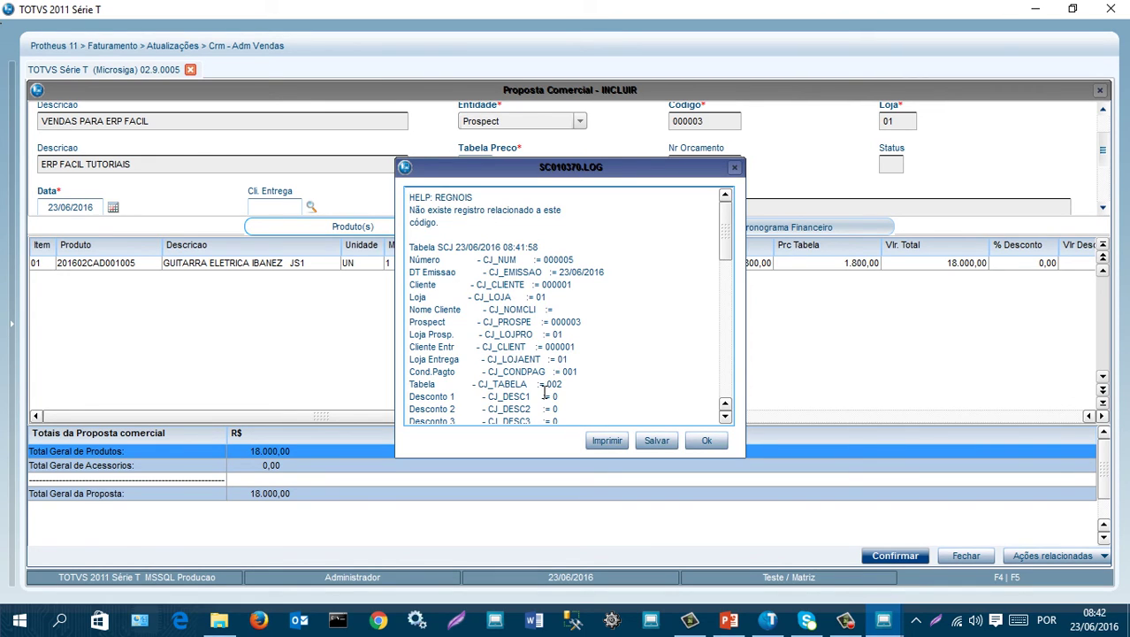
{"action": "mouse_move", "coordinate": [545, 173]}
{"action": "left_mouse_down"}
{"action": "mouse_move", "coordinate": [575, 276]}
{"action": "mouse_move", "coordinate": [558, 168]}
{"action": "left_mouse_up"}
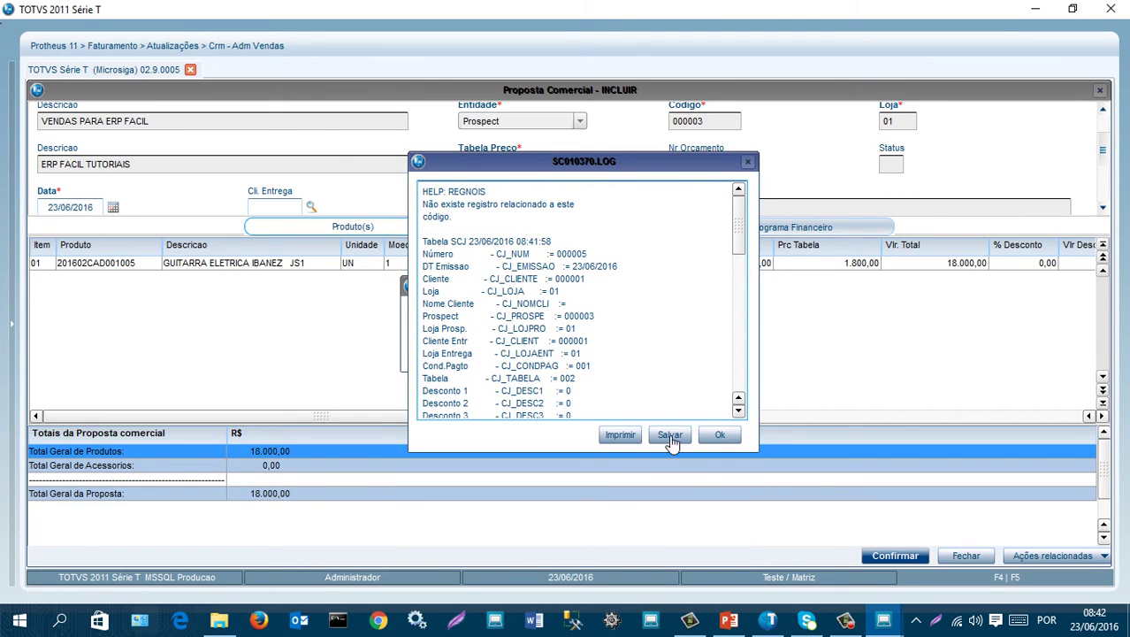
{"action": "left_click", "coordinate": [724, 435]}
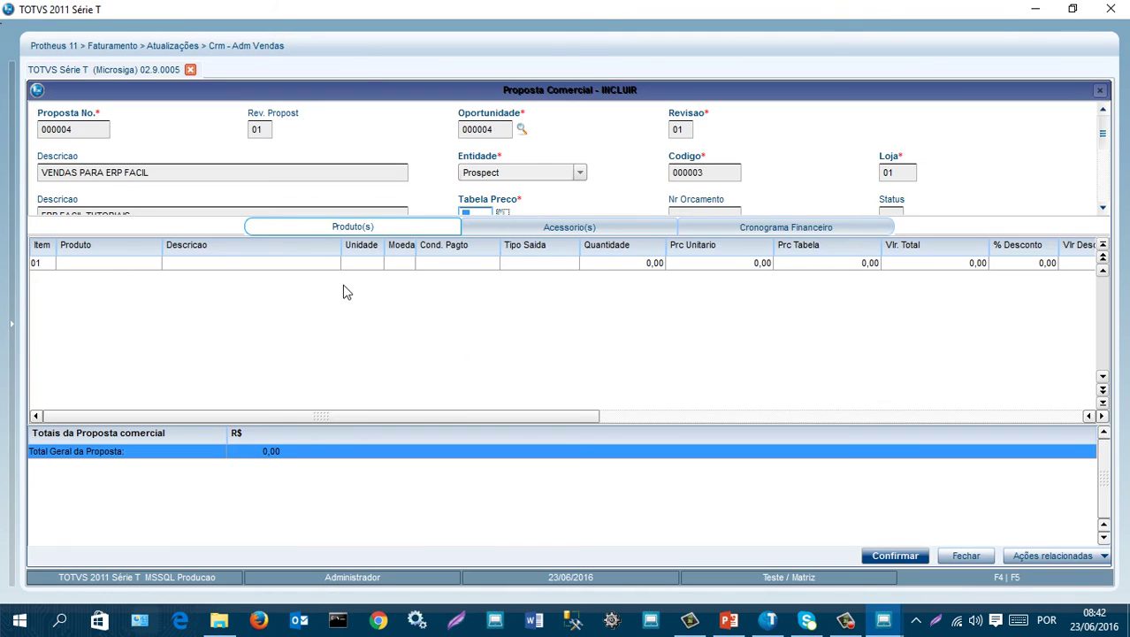
- Close the blank proposal 000004 form, returning to the list showing proposal 000007
{"action": "left_click", "coordinate": [967, 555]}
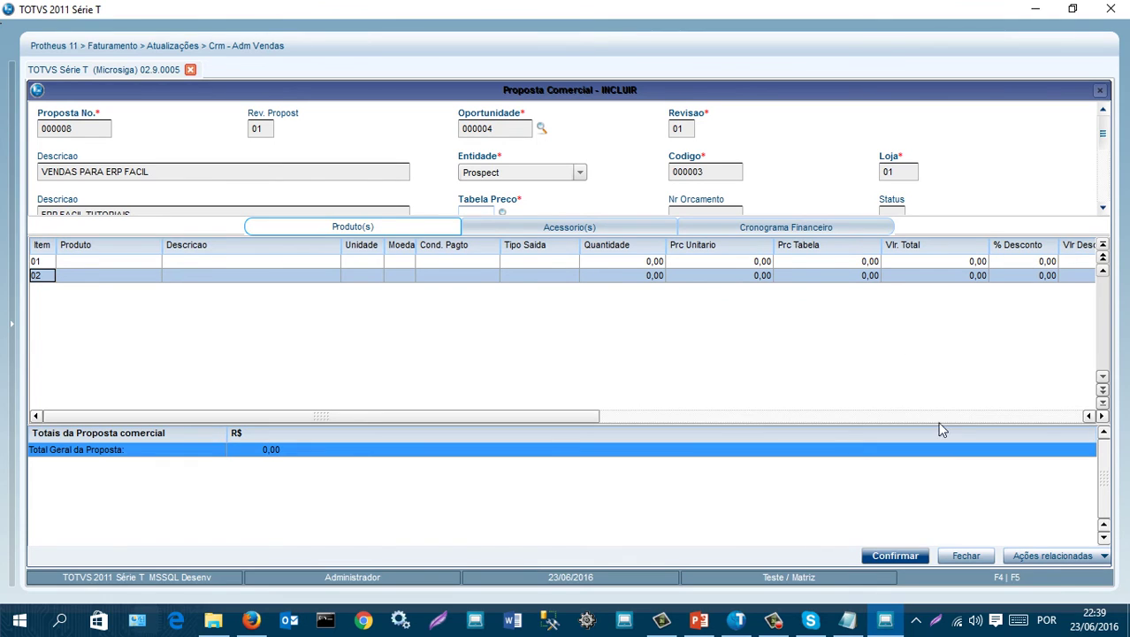
{"action": "left_click", "coordinate": [967, 555]}
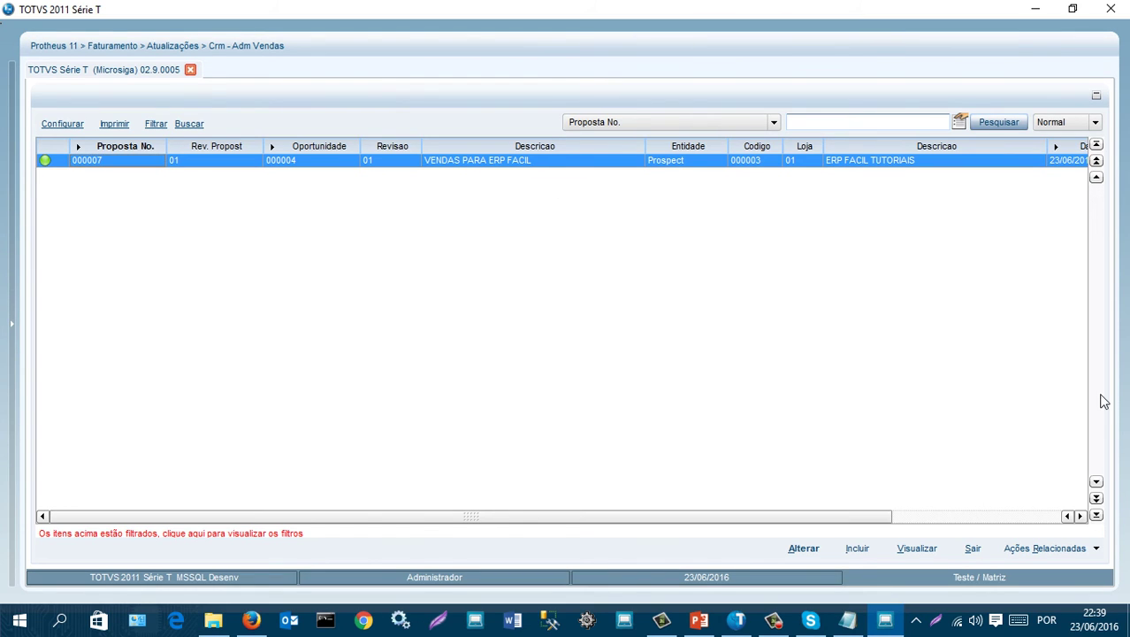
- Leave the proposals list, save opportunity 000004 and accept creating a new revision
{"action": "left_click", "coordinate": [974, 550]}
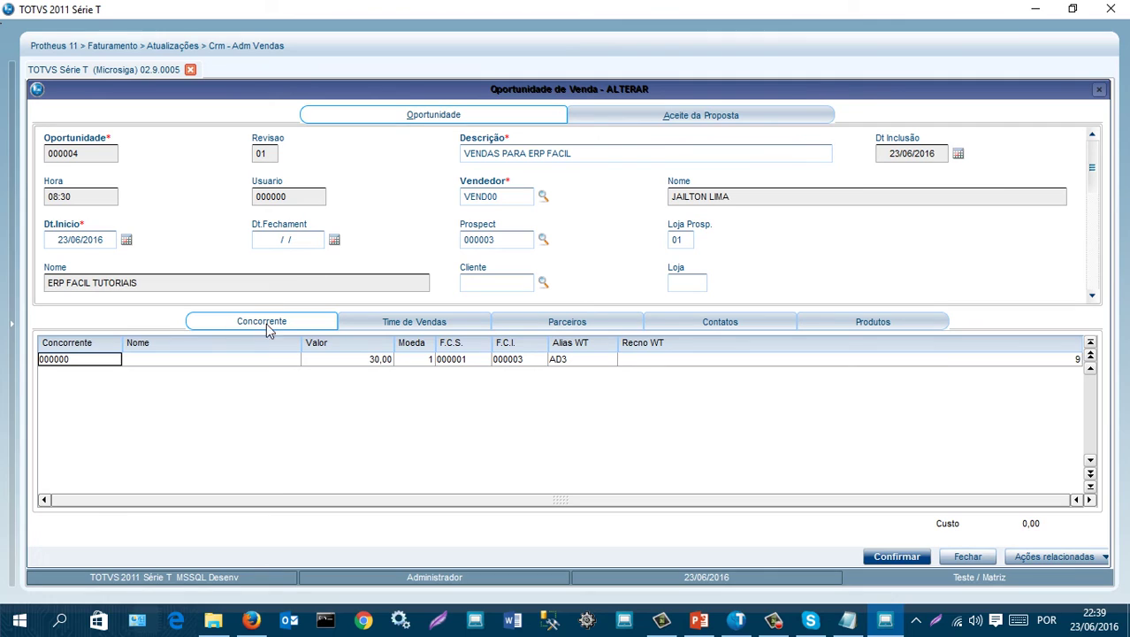
{"action": "left_click", "coordinate": [908, 562]}
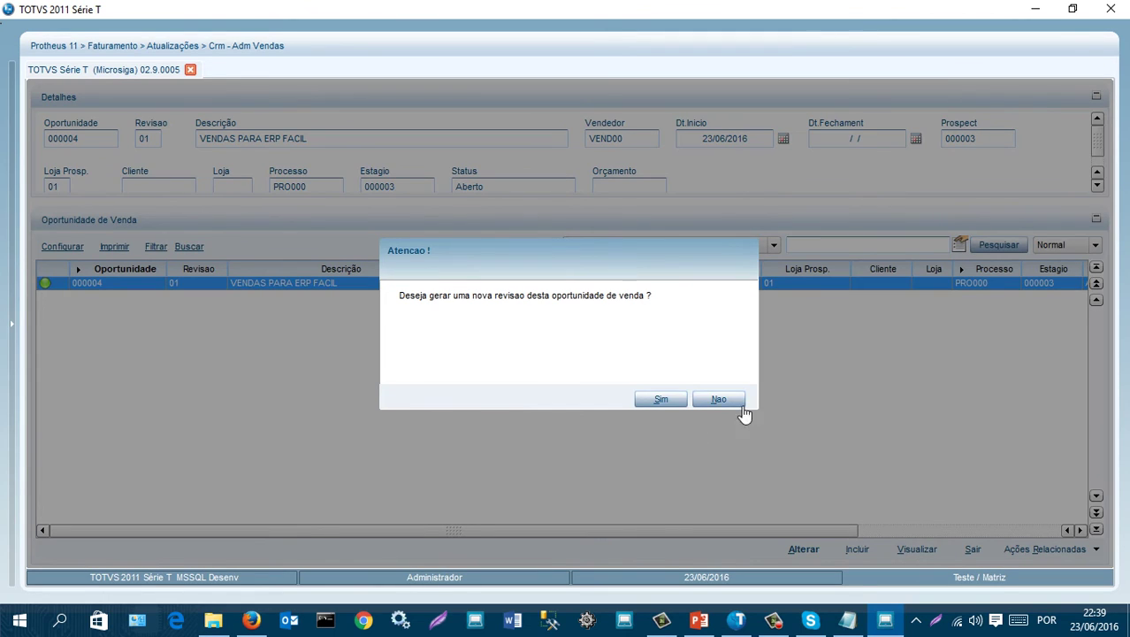
{"action": "left_click", "coordinate": [660, 400]}
{"action": "left_click", "coordinate": [660, 400]}
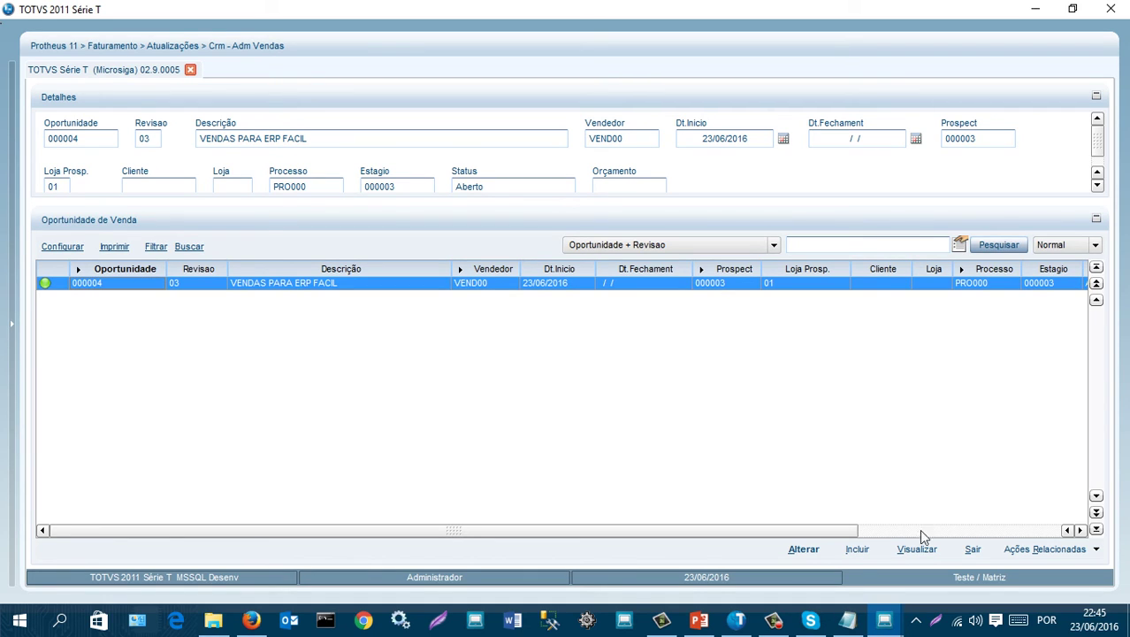
- Edit opportunity 000004 and set its status to 9=Ganha
{"action": "left_click", "coordinate": [668, 270]}
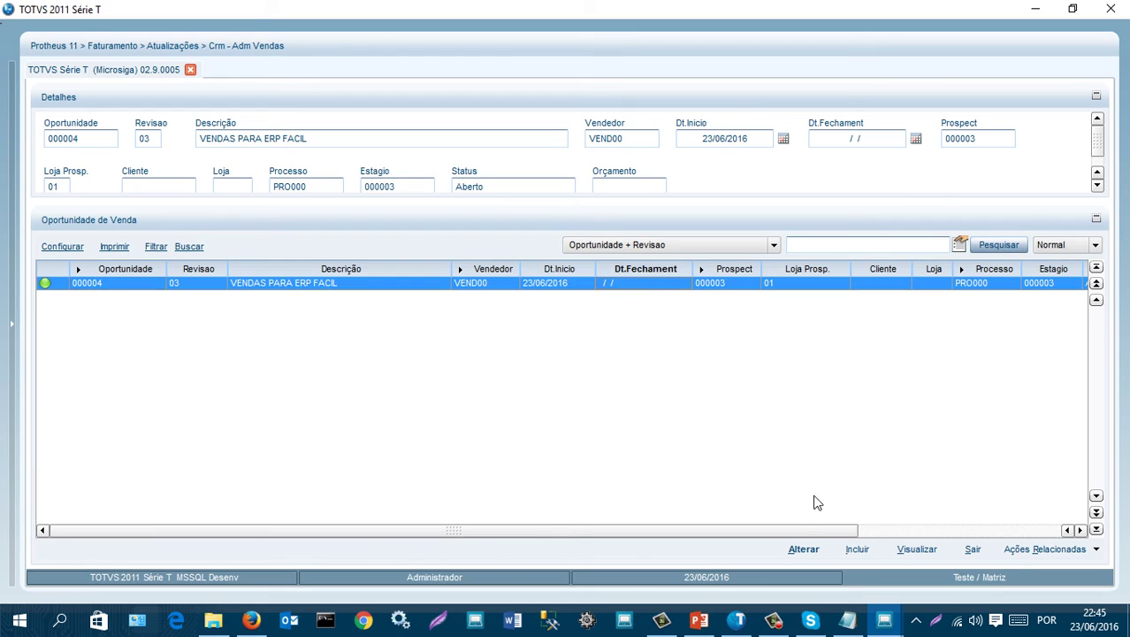
{"action": "left_click", "coordinate": [803, 549]}
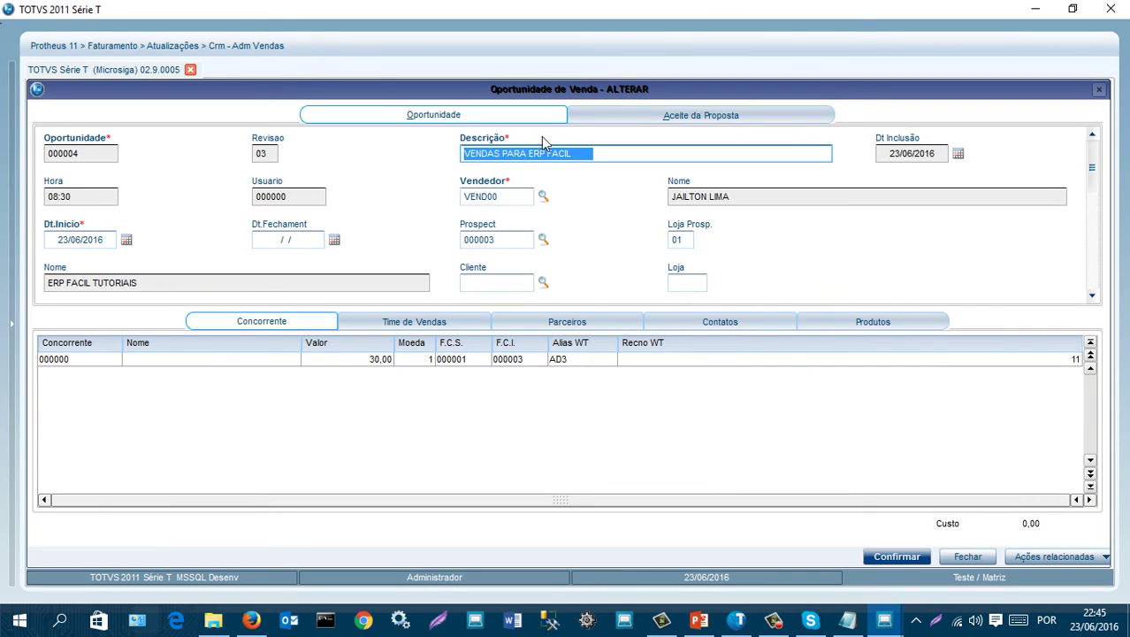
{"action": "scroll", "coordinate": [745, 230], "scroll_direction": "down", "scroll_amount": 2}
{"action": "scroll", "coordinate": [750, 230], "scroll_direction": "down", "scroll_amount": 3}
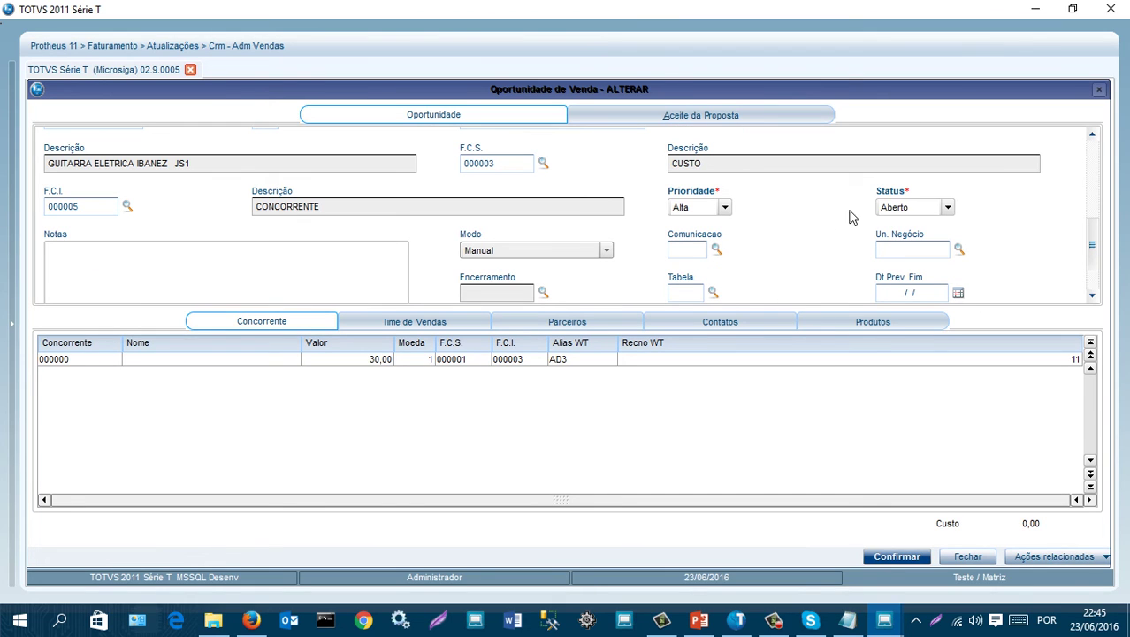
{"action": "left_click", "coordinate": [947, 207]}
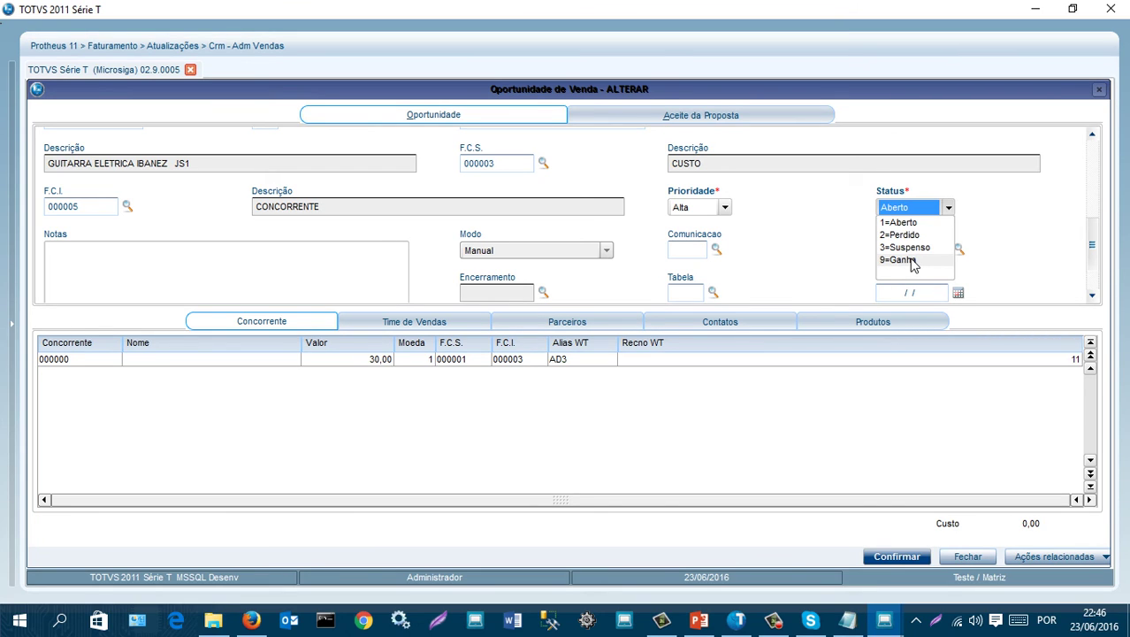
{"action": "left_click", "coordinate": [911, 261]}
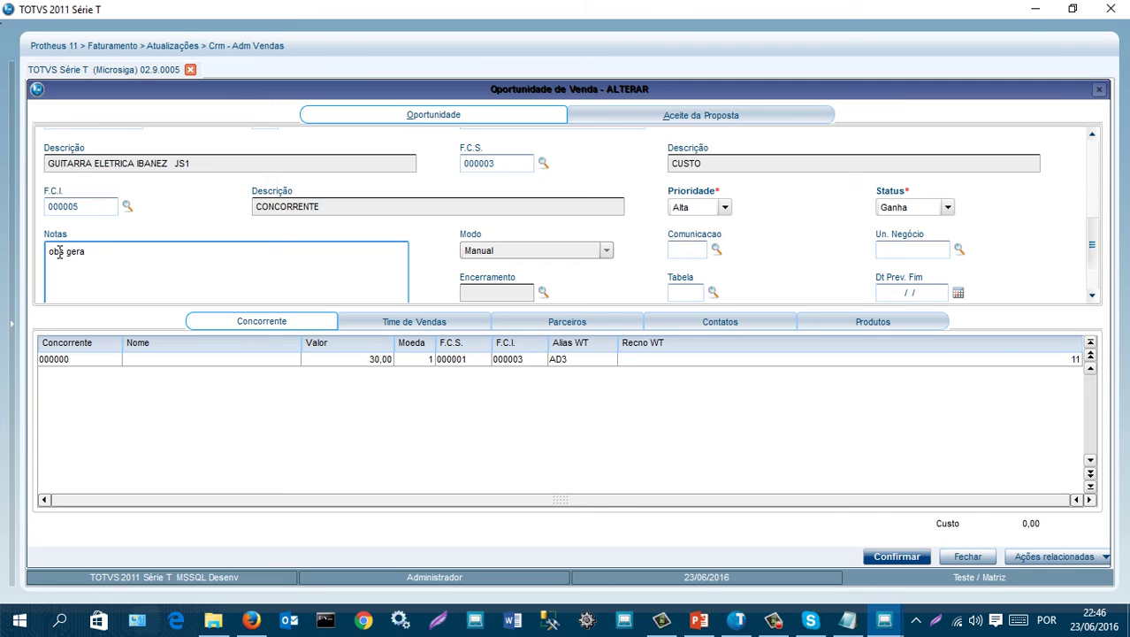
- Set Dt.Ass.Prop to 23/06/2016 and start a new contact from the Contato Ass. lookup
{"action": "left_click", "coordinate": [665, 116]}
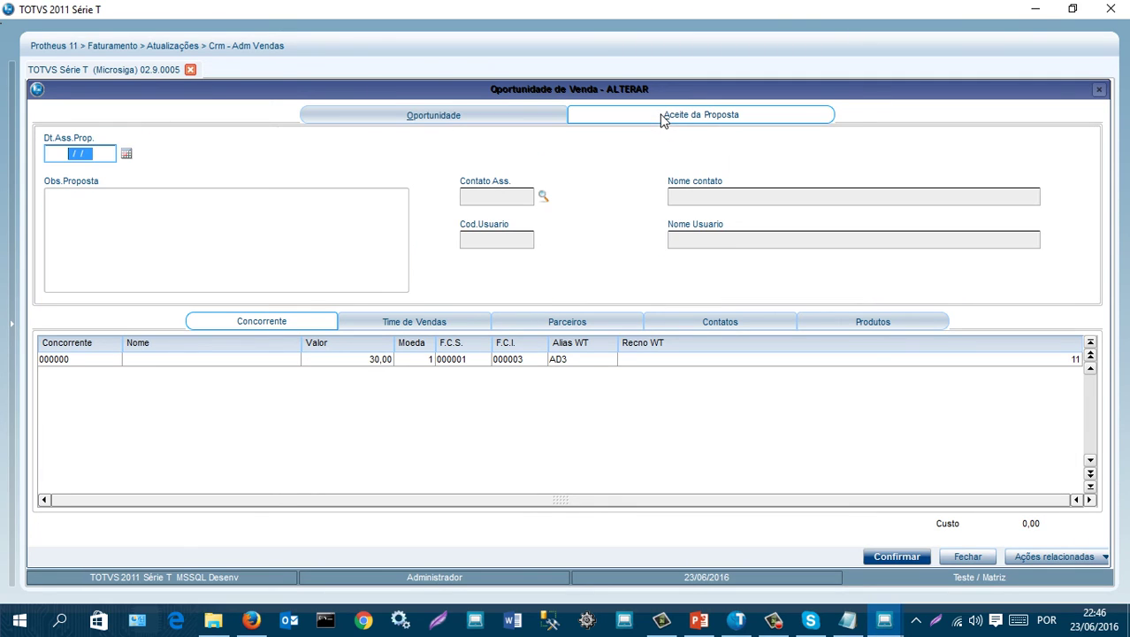
{"action": "left_click", "coordinate": [126, 155]}
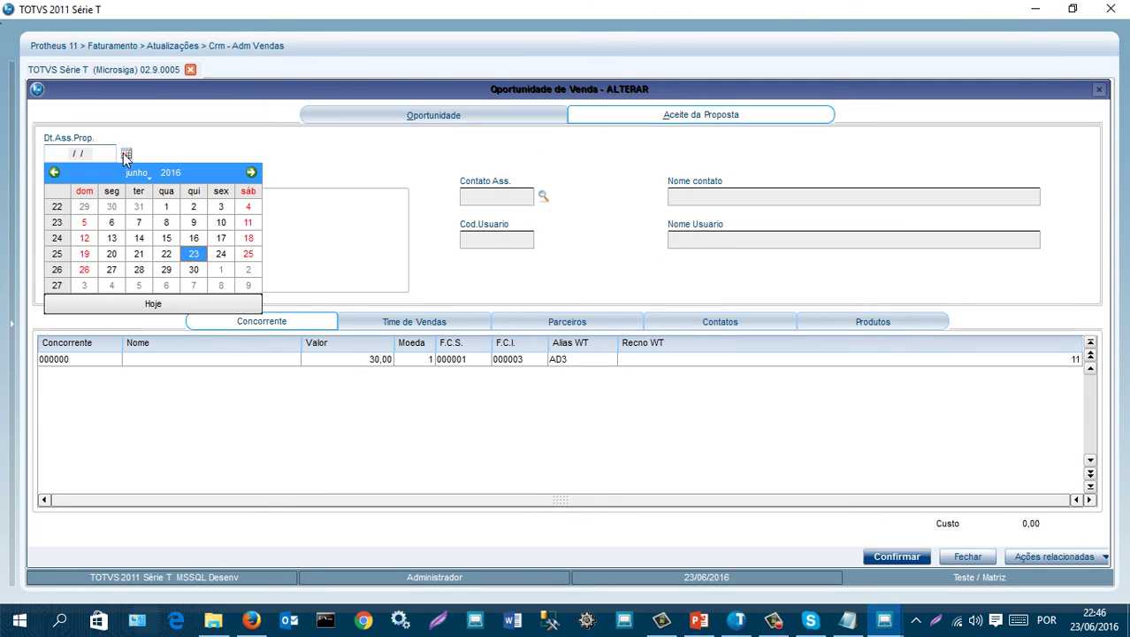
{"action": "left_click", "coordinate": [194, 255]}
{"action": "key", "text": "Tab"}
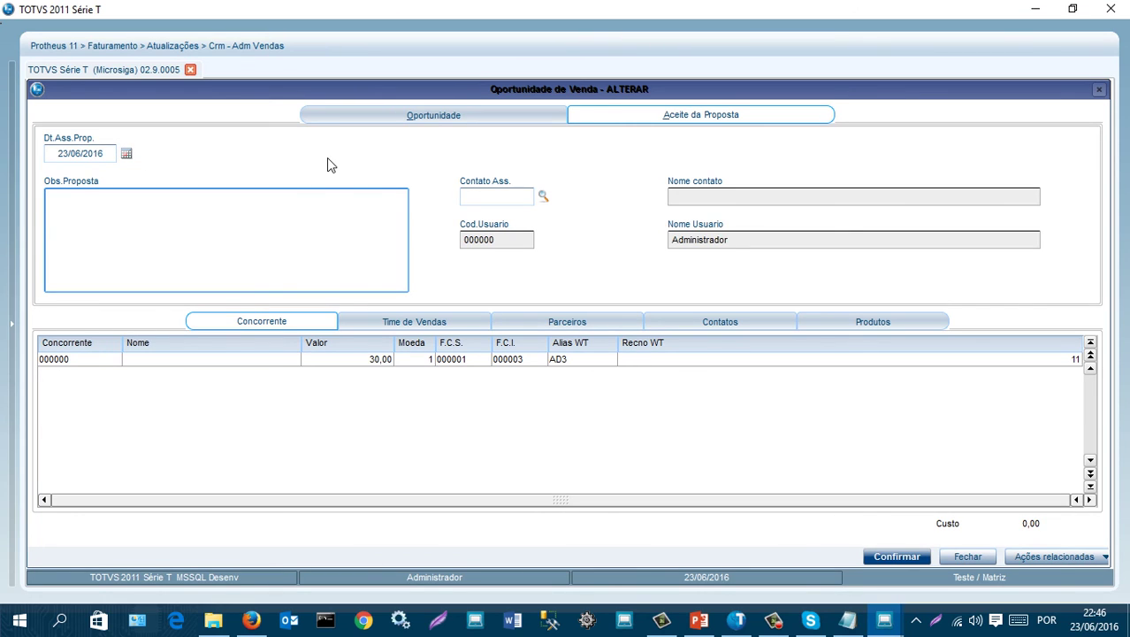
{"action": "left_click", "coordinate": [544, 199]}
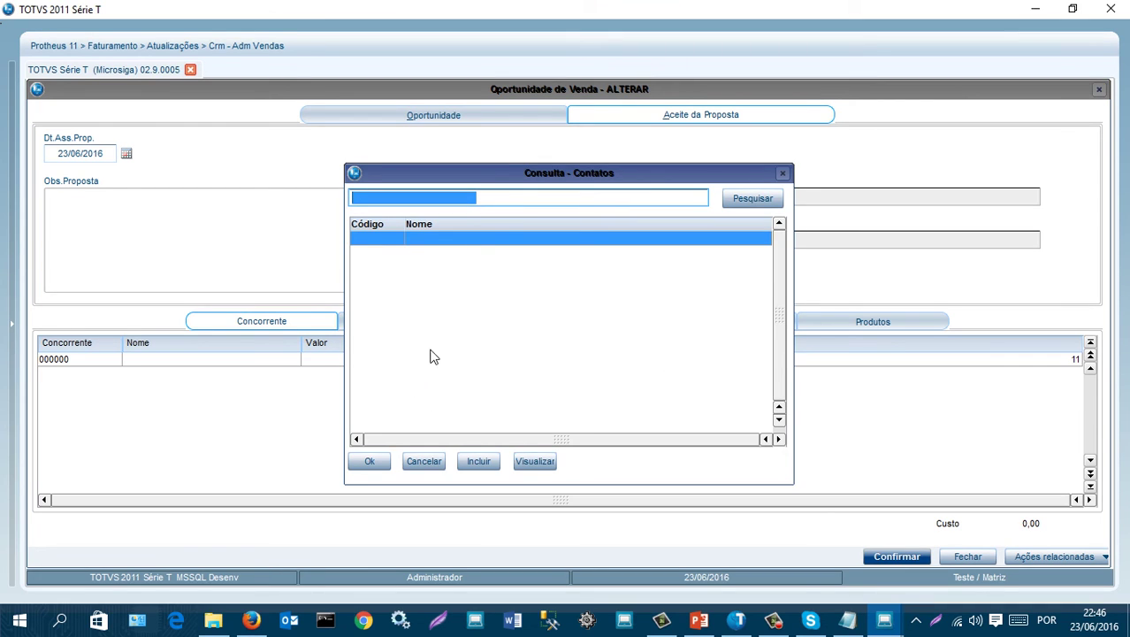
{"action": "left_click", "coordinate": [479, 461]}
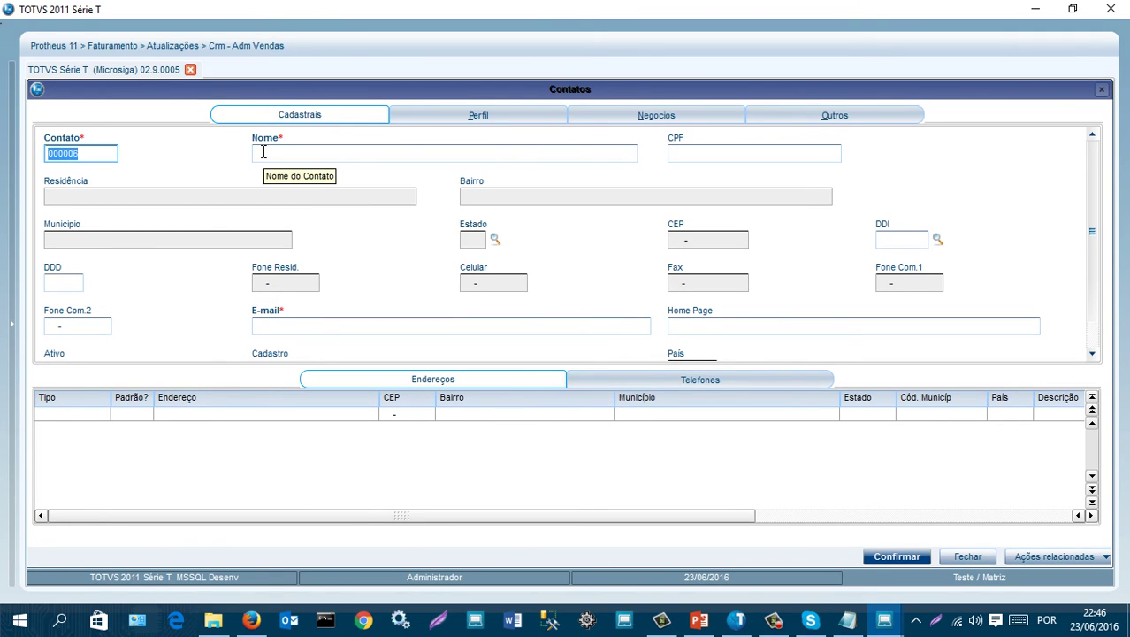
- Enter the contact's name and e-mail and save contact 000006
{"action": "left_click", "coordinate": [262, 152]}
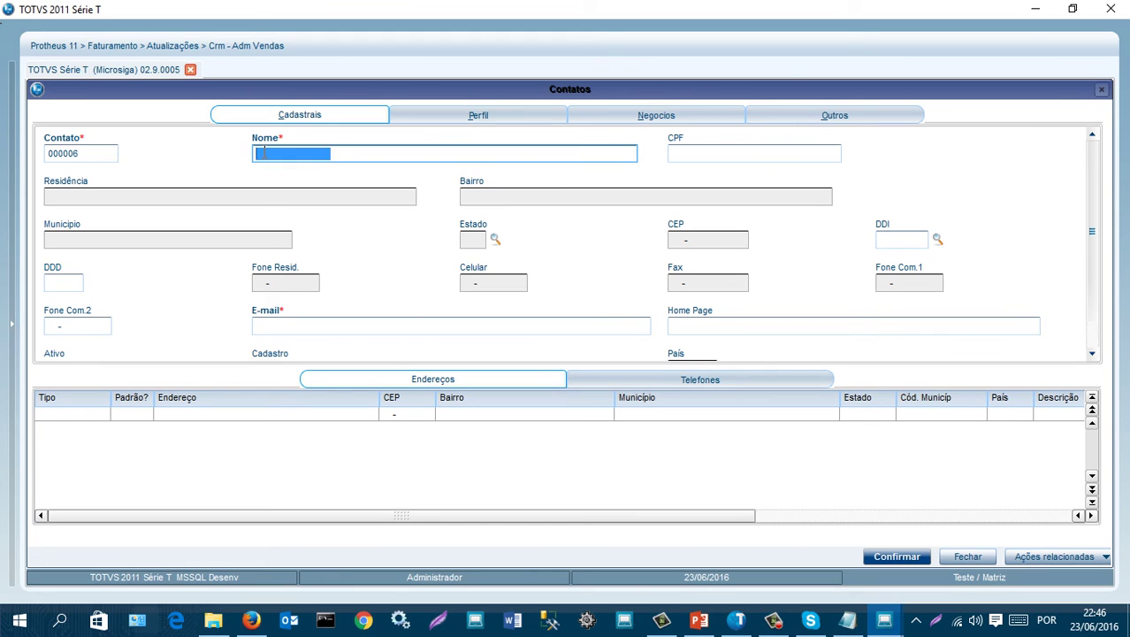
{"action": "type", "text": "JAILTON"}
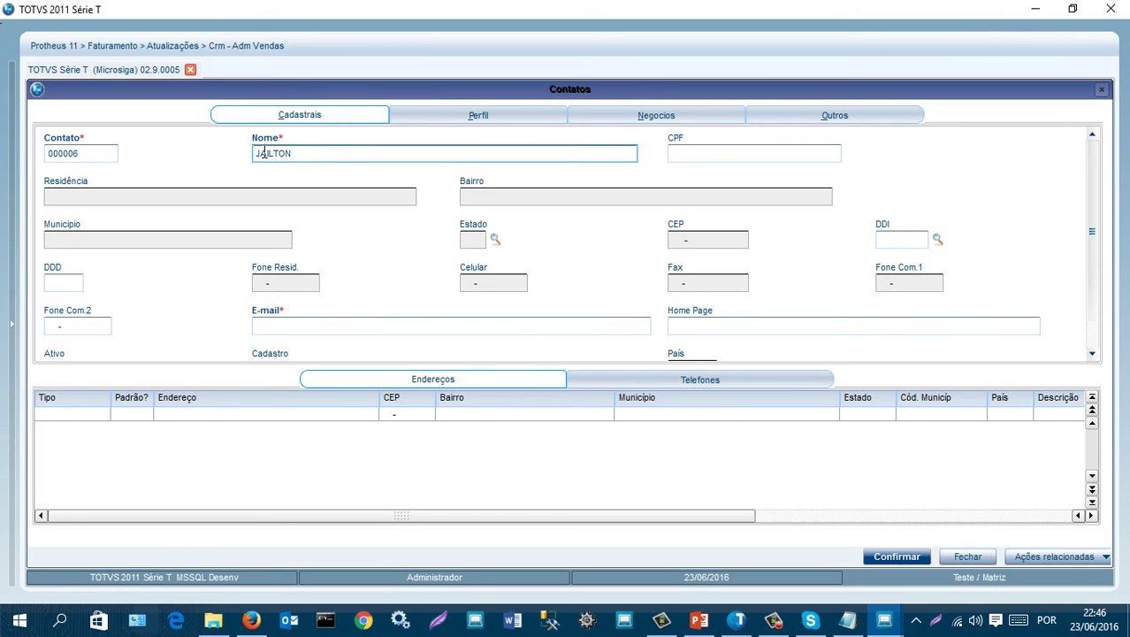
{"action": "key", "text": "Tab"}
{"action": "key", "text": "Tab"}
{"action": "key", "text": "Tab"}
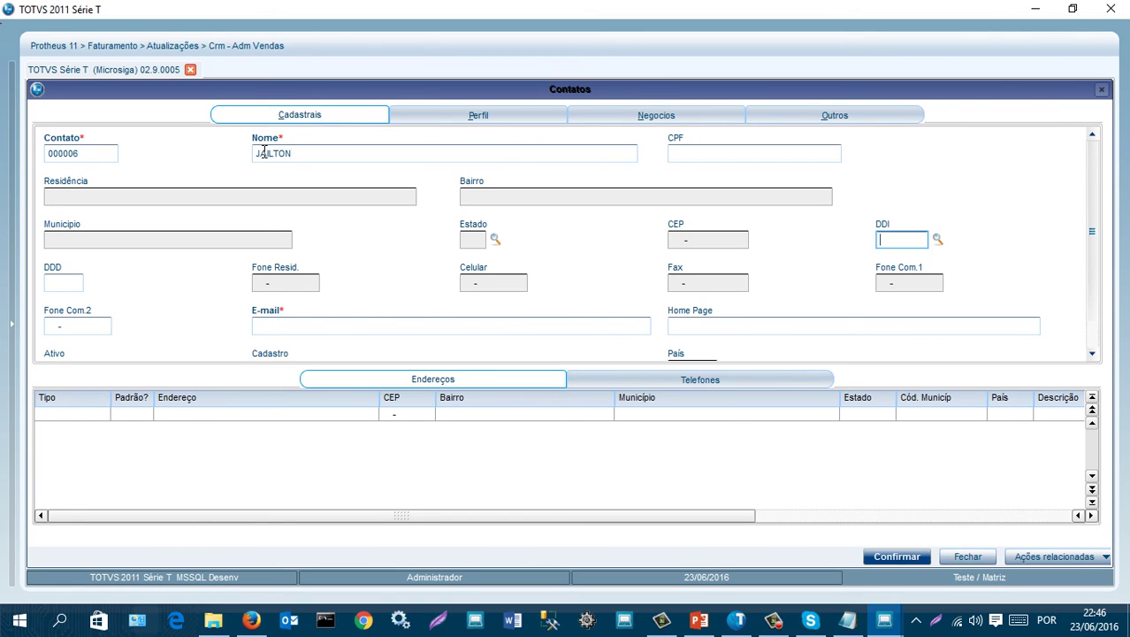
{"action": "left_click", "coordinate": [276, 323]}
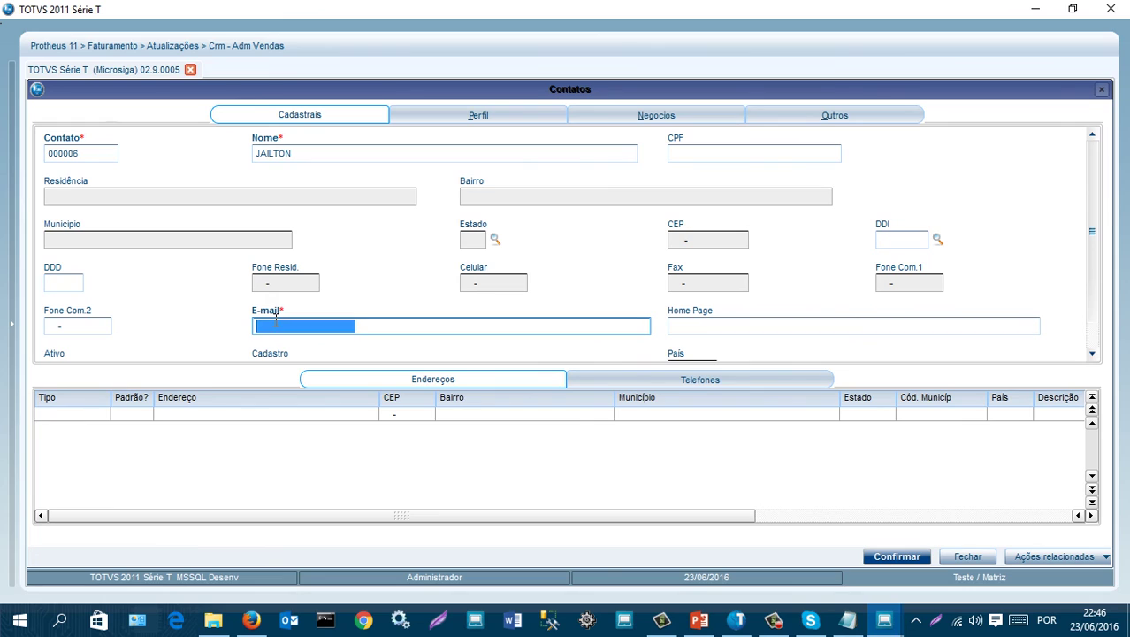
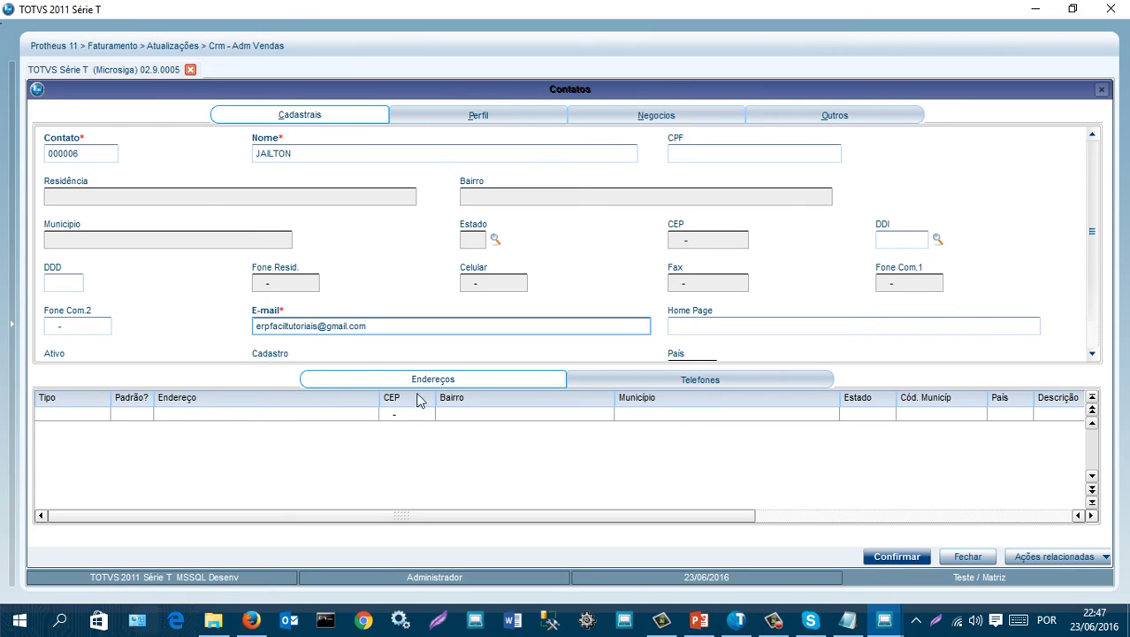
{"action": "key", "text": "Tab"}
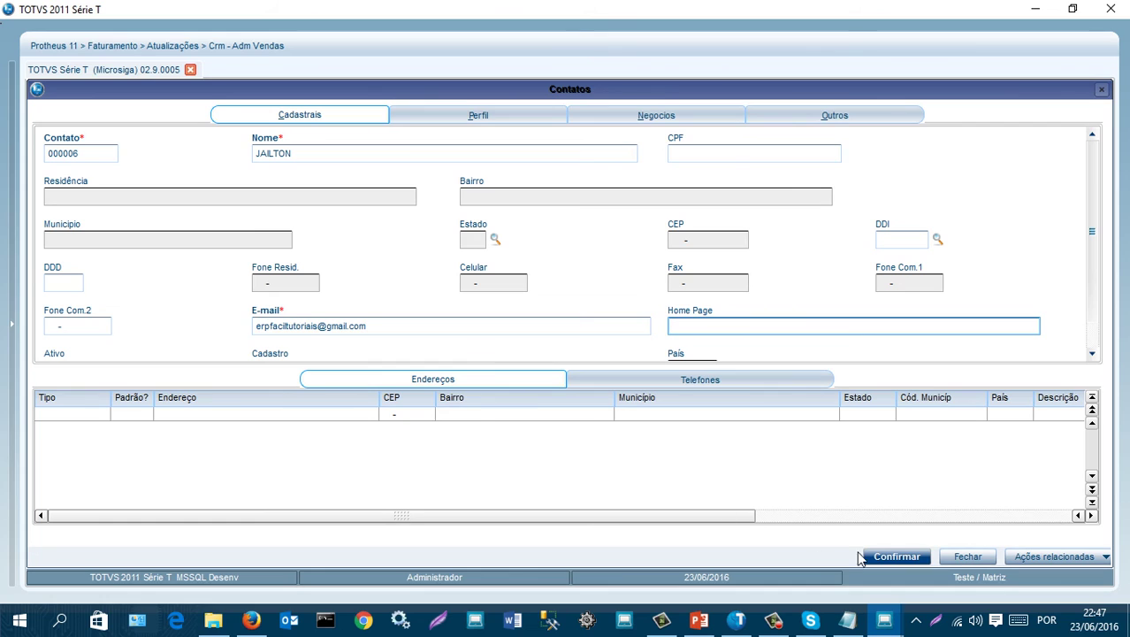
{"action": "left_click", "coordinate": [895, 557]}
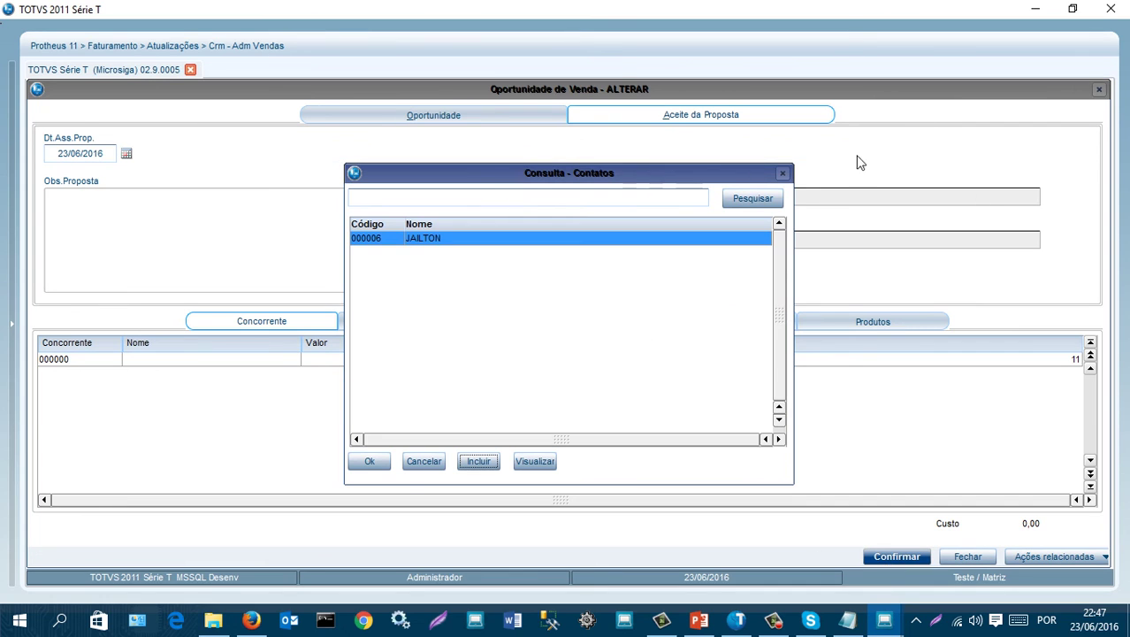
- Choose contact 000006 for the acceptance and review the CADERNO UNIVERSITARIO product line
{"action": "left_click", "coordinate": [370, 461]}
{"action": "key", "text": "Tab"}
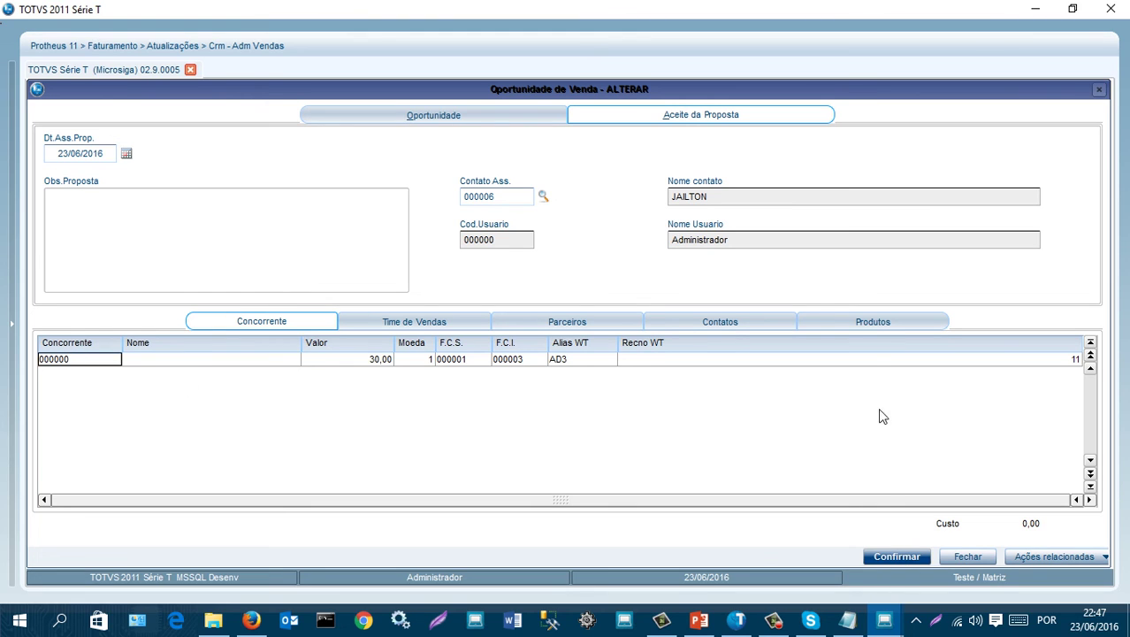
{"action": "left_click", "coordinate": [872, 327]}
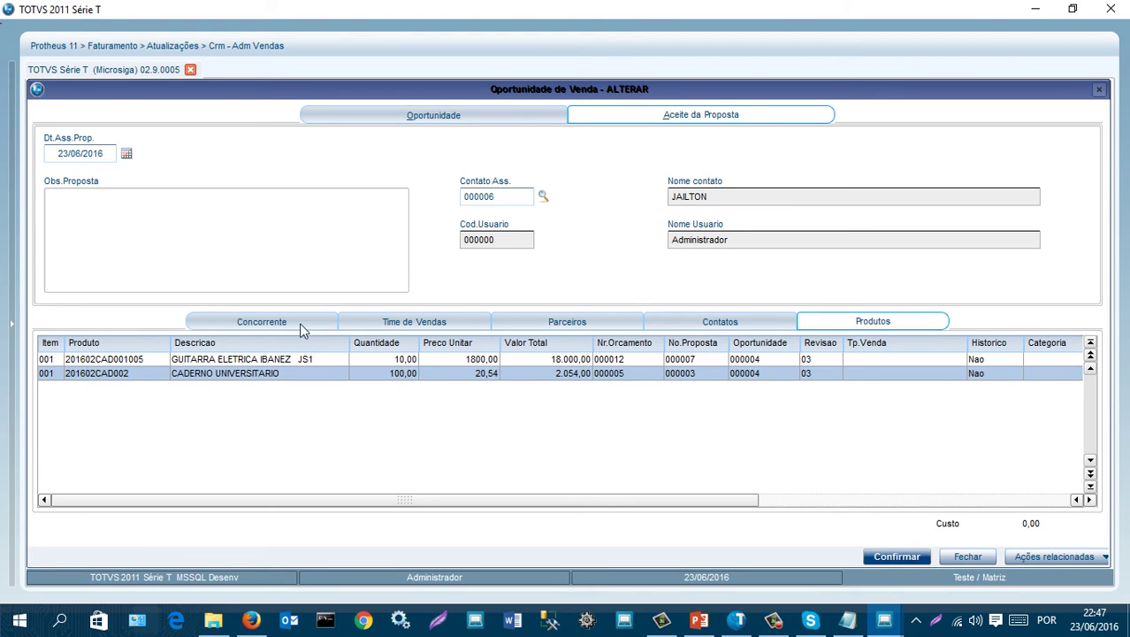
{"action": "left_click", "coordinate": [246, 375]}
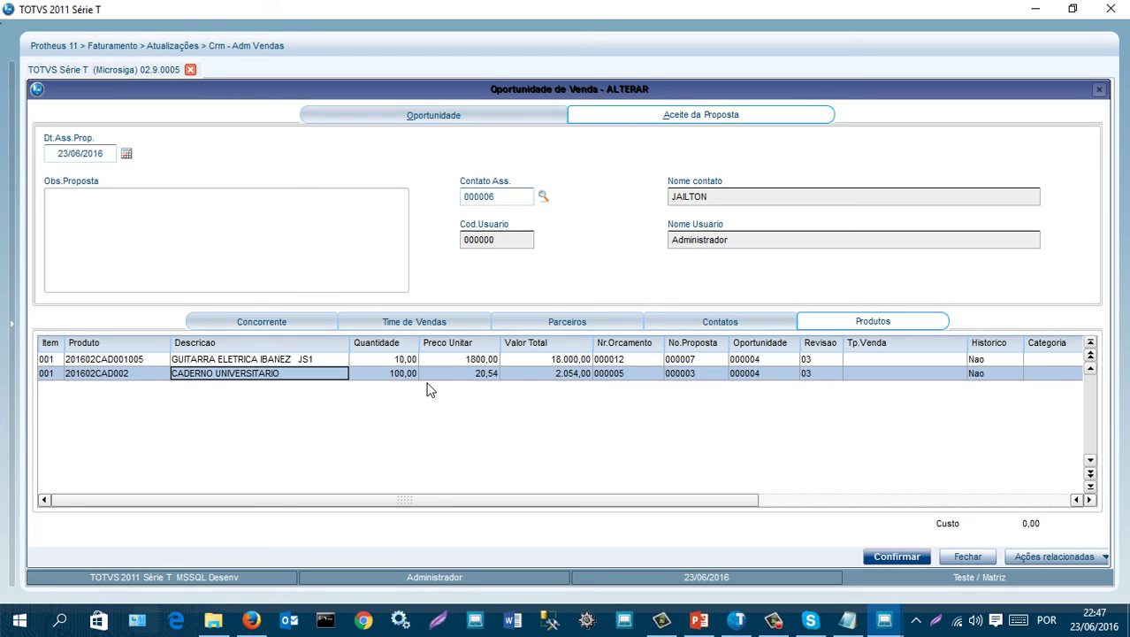
- Save opportunity 000004 as a new revision and approve proposal 000007 to generate its sales order
{"action": "left_click", "coordinate": [899, 557]}
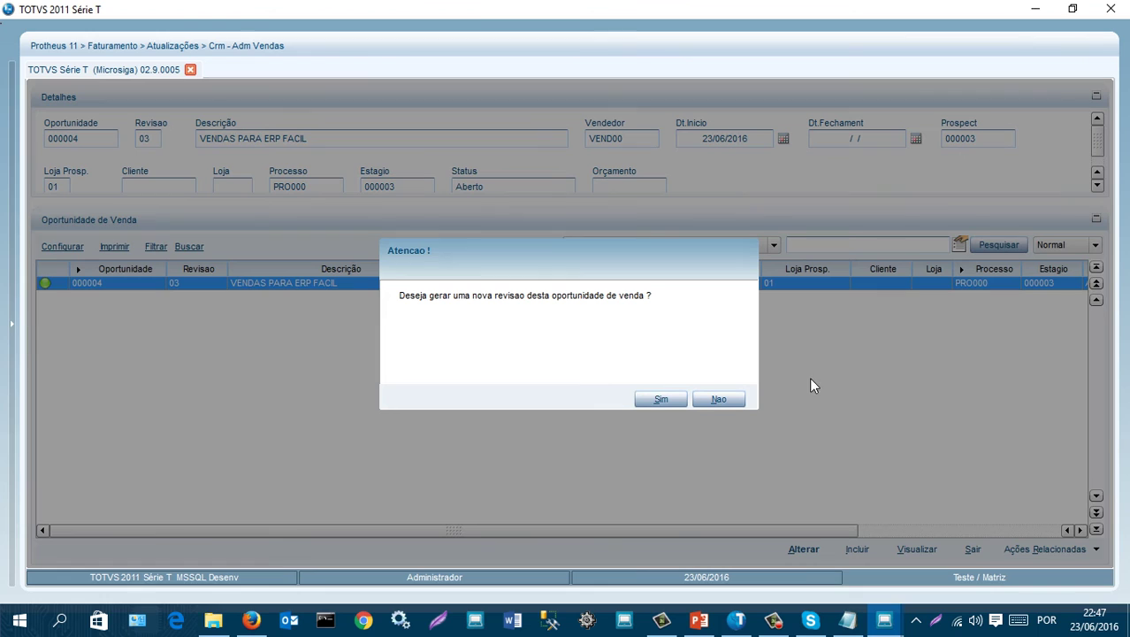
{"action": "left_click", "coordinate": [670, 398]}
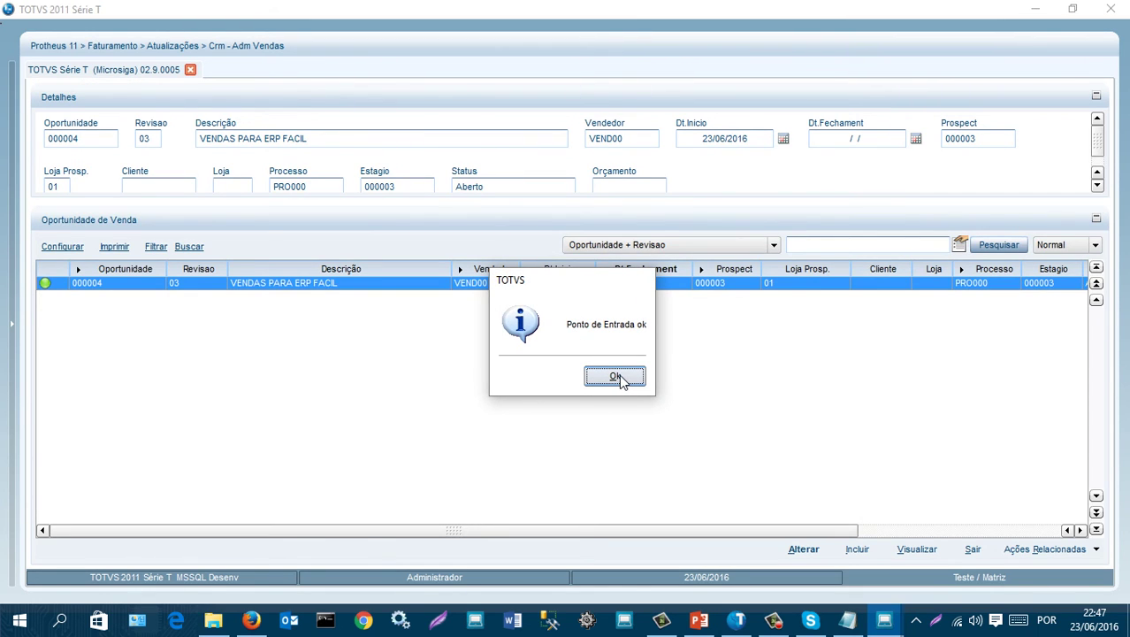
{"action": "left_click", "coordinate": [616, 378]}
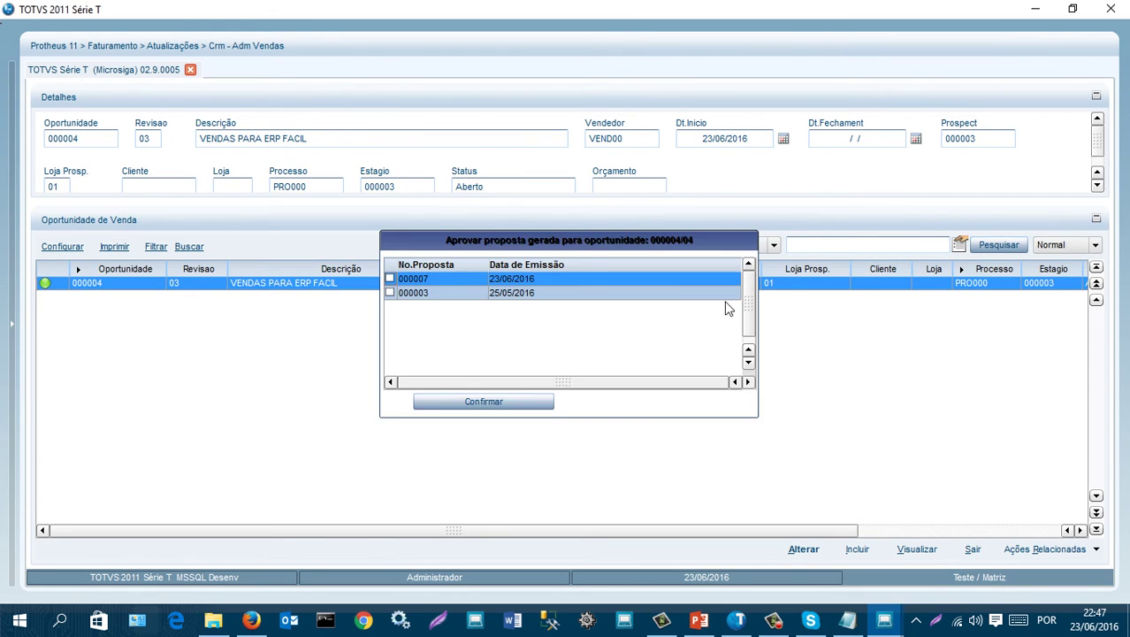
{"action": "left_click", "coordinate": [390, 279]}
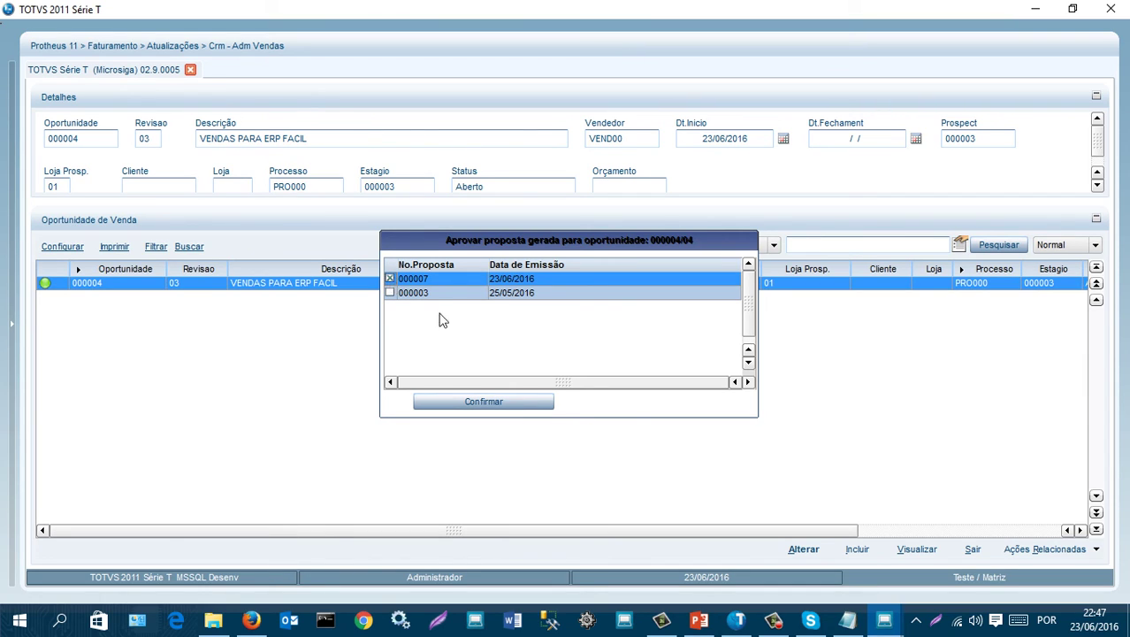
{"action": "left_click", "coordinate": [485, 402]}
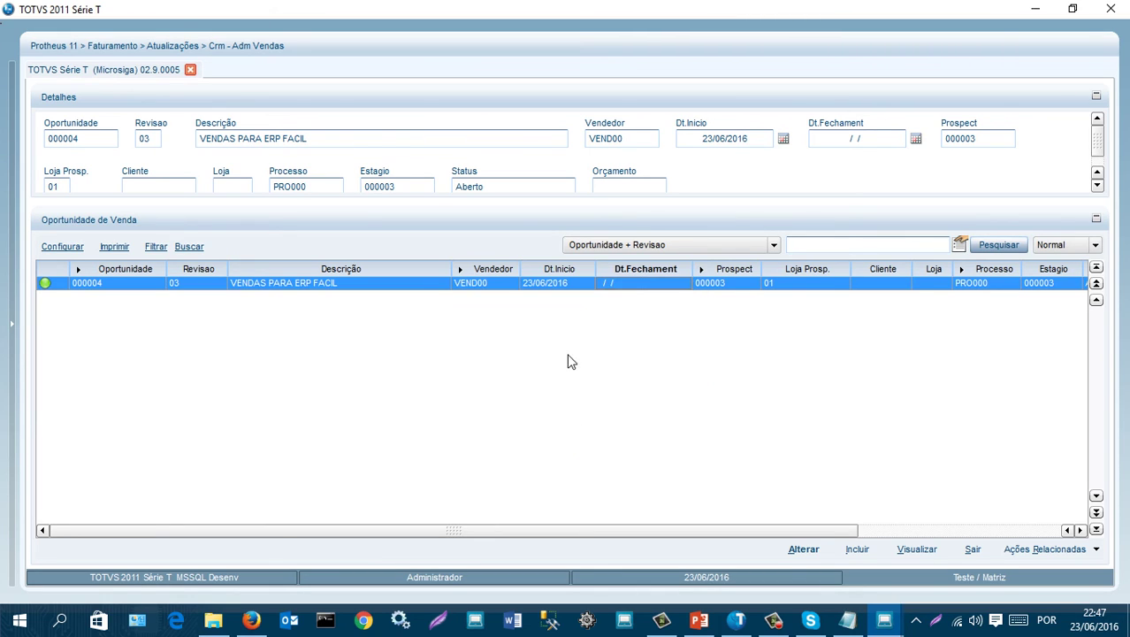
{"action": "left_click", "coordinate": [1061, 553]}
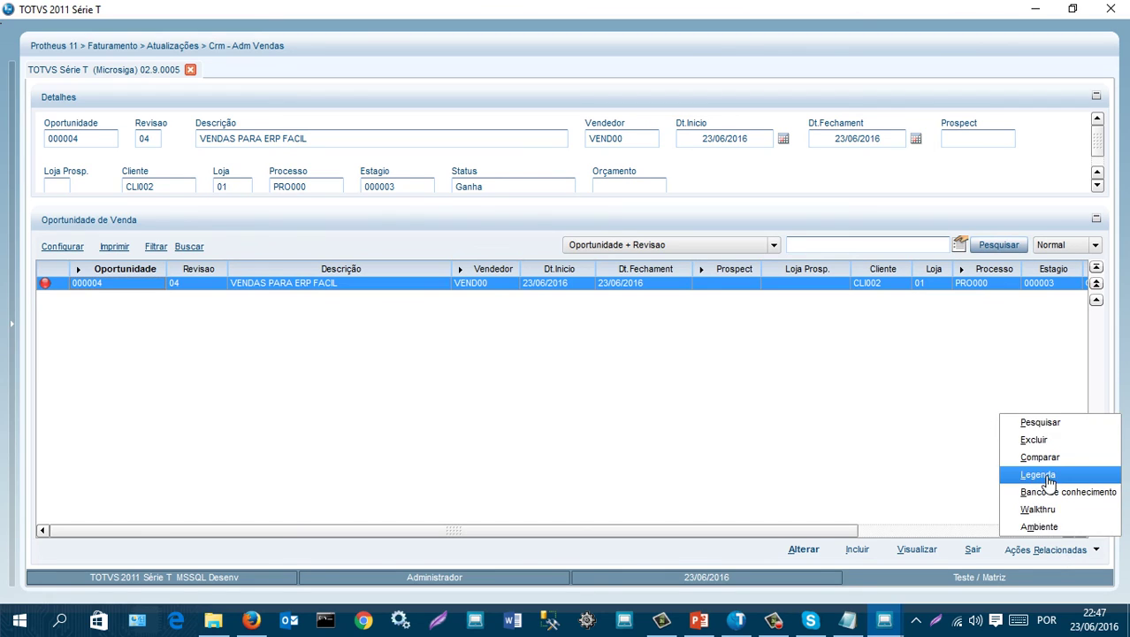
- View the opportunity status legend, close it, and exit the opportunities list
{"action": "left_click", "coordinate": [1050, 473]}
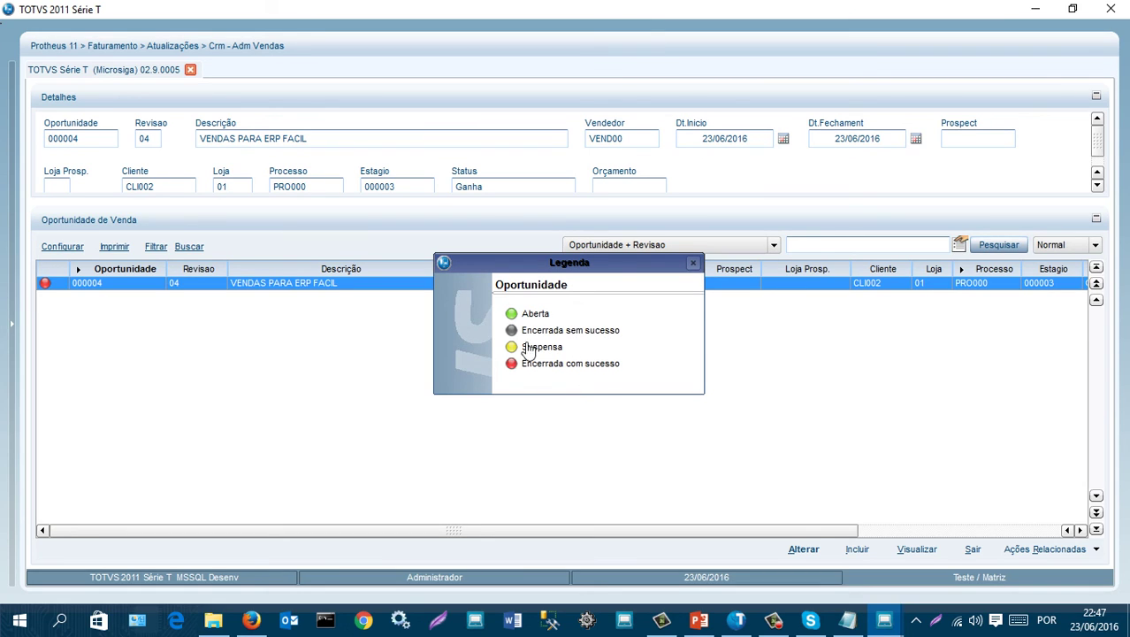
{"action": "left_click", "coordinate": [695, 264]}
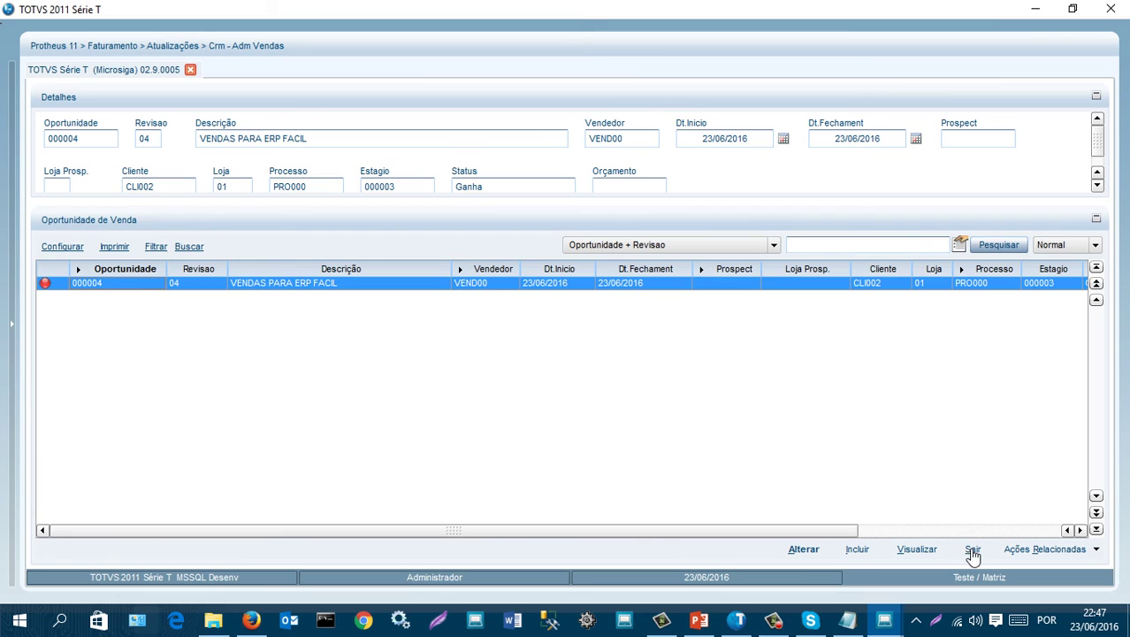
{"action": "left_click", "coordinate": [973, 550]}
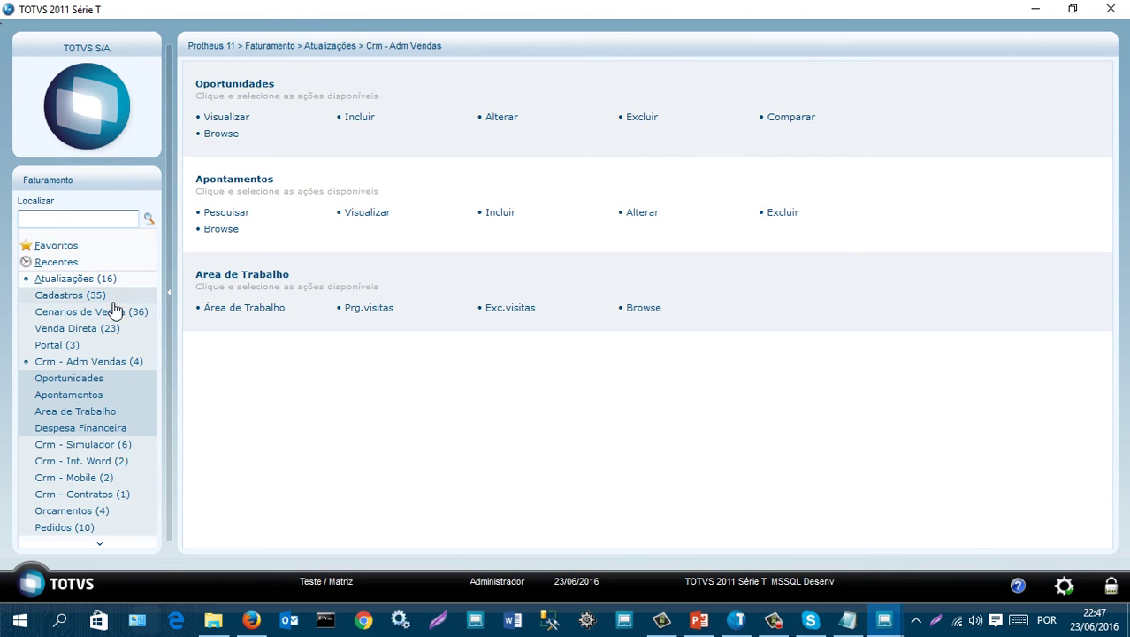
- Open the Clientes register and browse customers 000001, CLI001 and CLI002, ending on ERP FACIL TUTORIAIS
{"action": "left_click", "coordinate": [75, 296]}
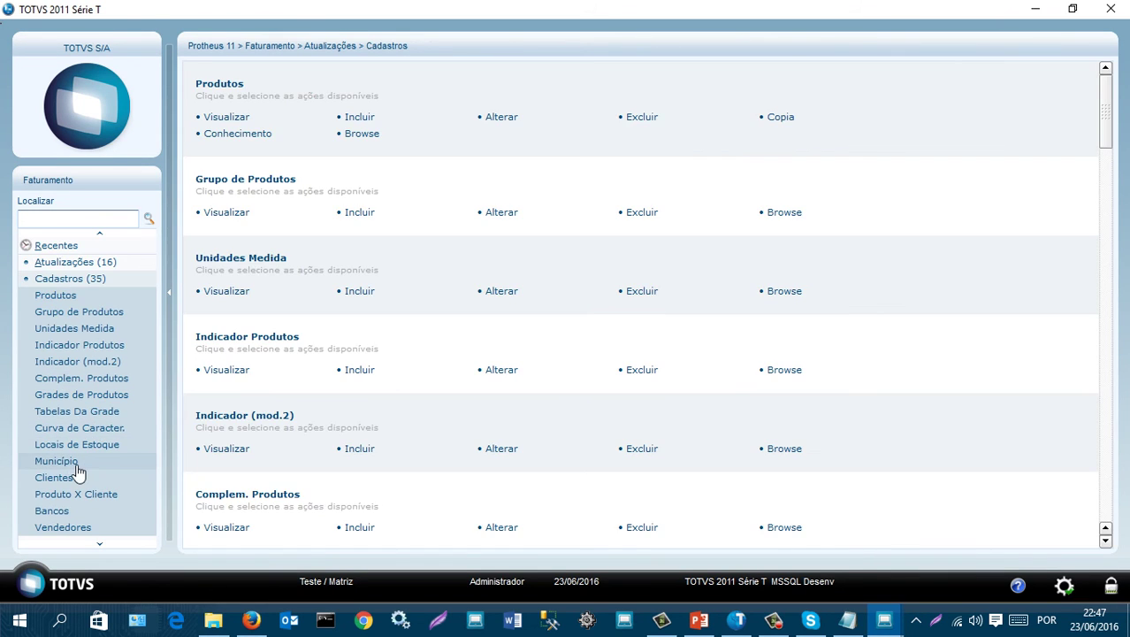
{"action": "left_click", "coordinate": [69, 479]}
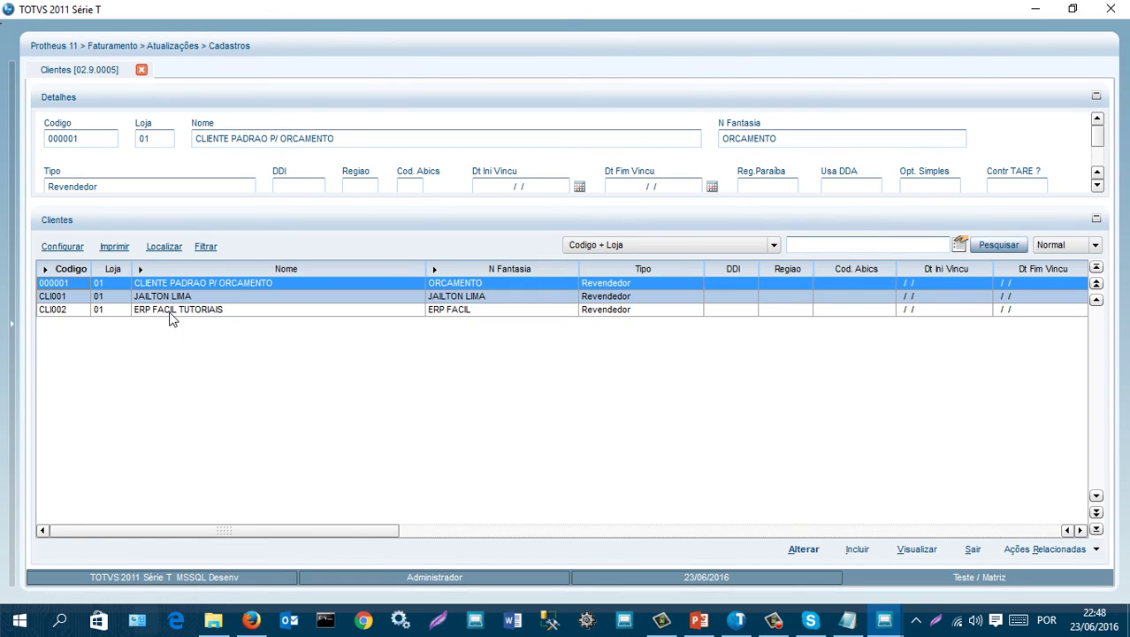
{"action": "left_click", "coordinate": [174, 316]}
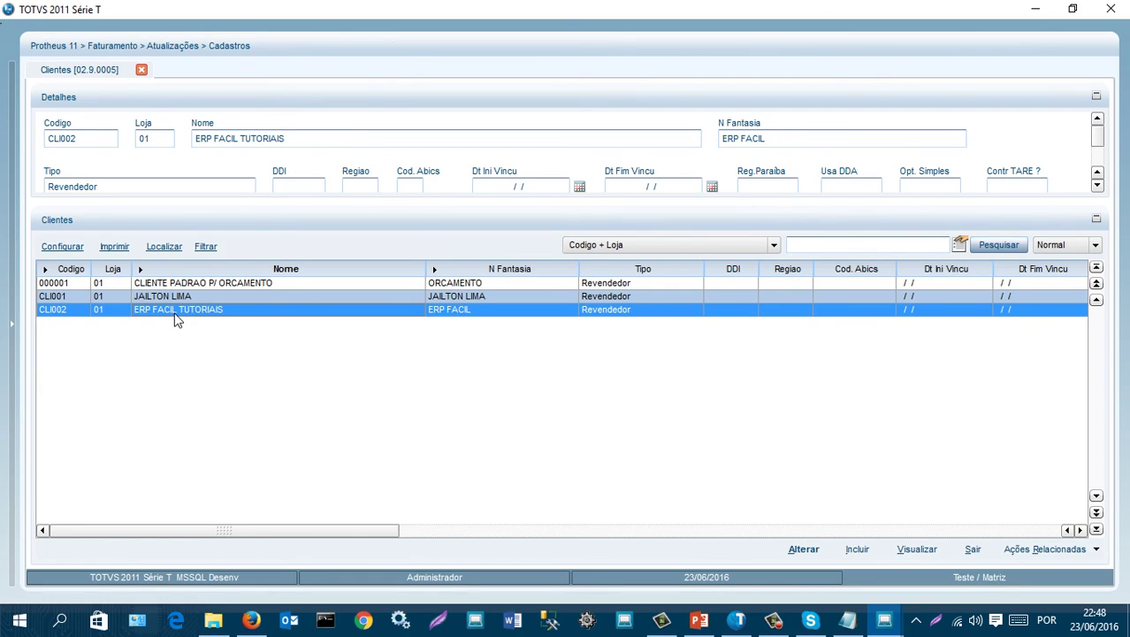
{"action": "left_click", "coordinate": [180, 299]}
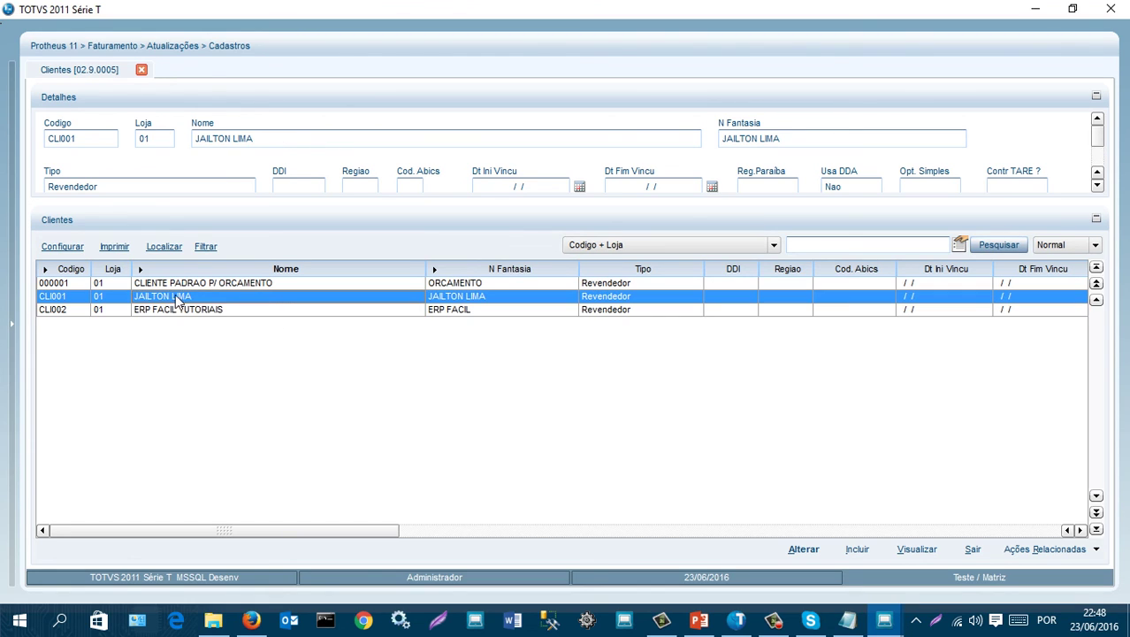
{"action": "left_click", "coordinate": [263, 282]}
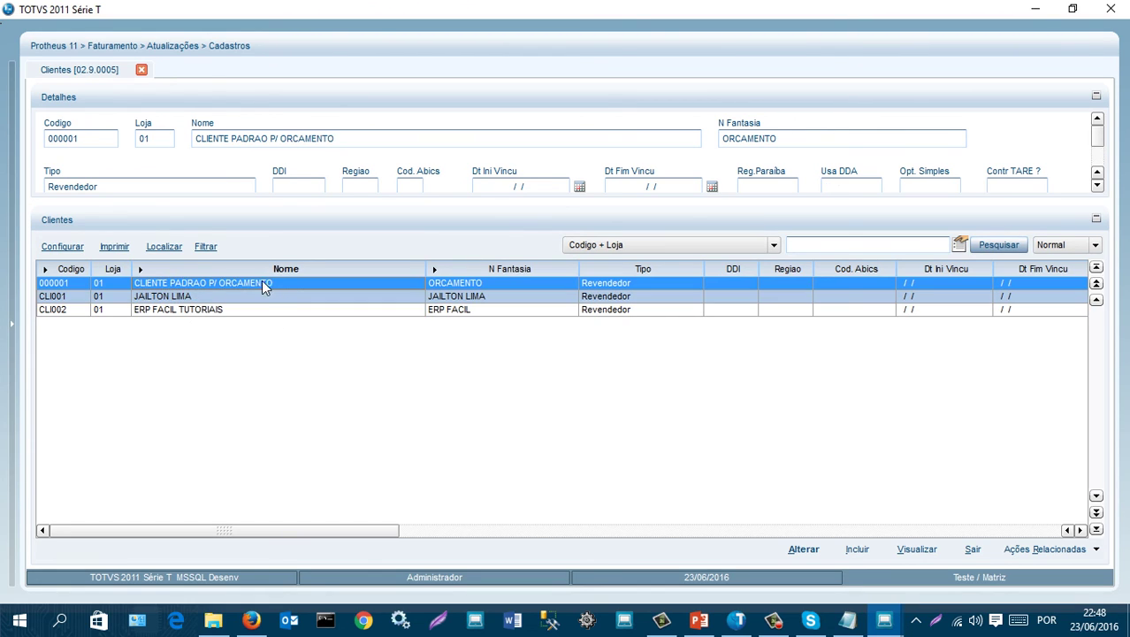
{"action": "left_click", "coordinate": [171, 312]}
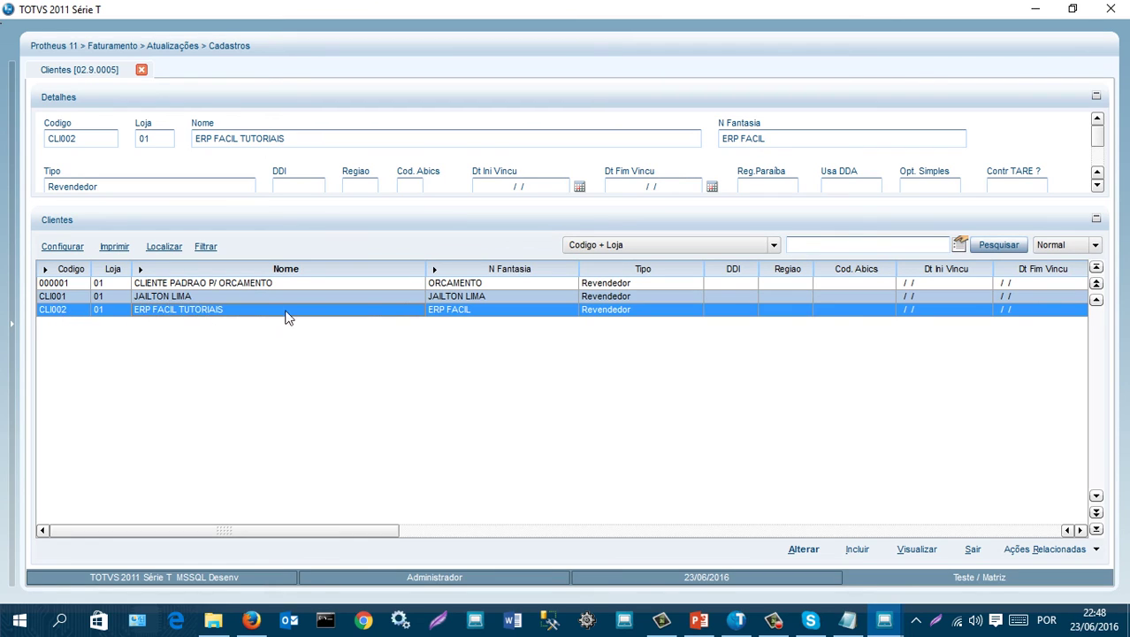
- Close the Clientes register and return to the Atualizações overview
{"action": "left_click", "coordinate": [973, 552]}
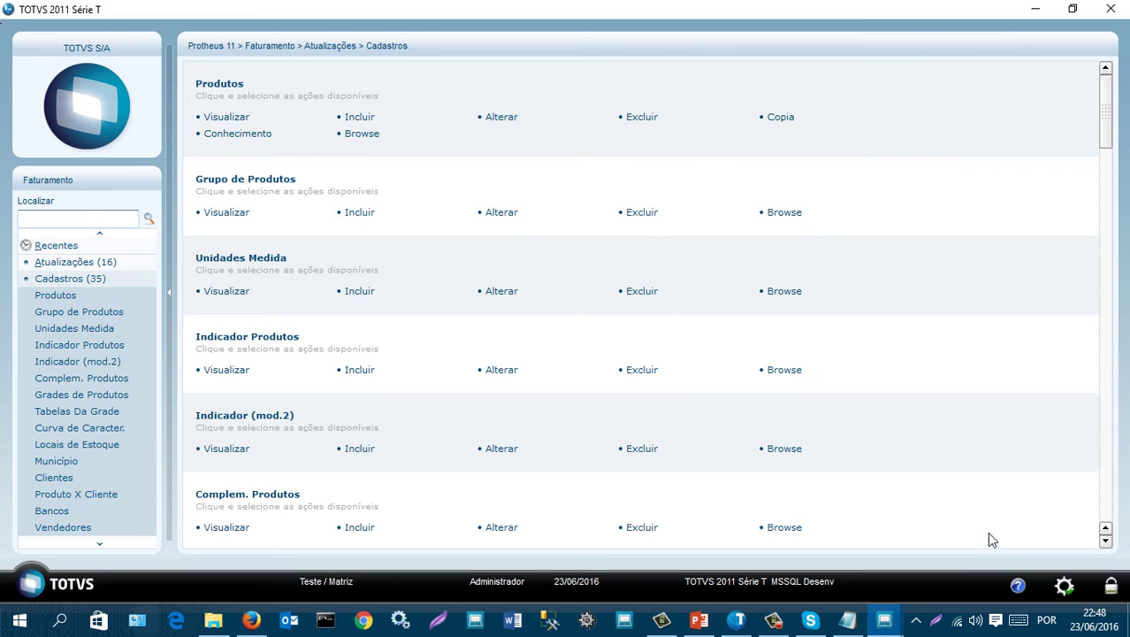
{"action": "left_click", "coordinate": [69, 279]}
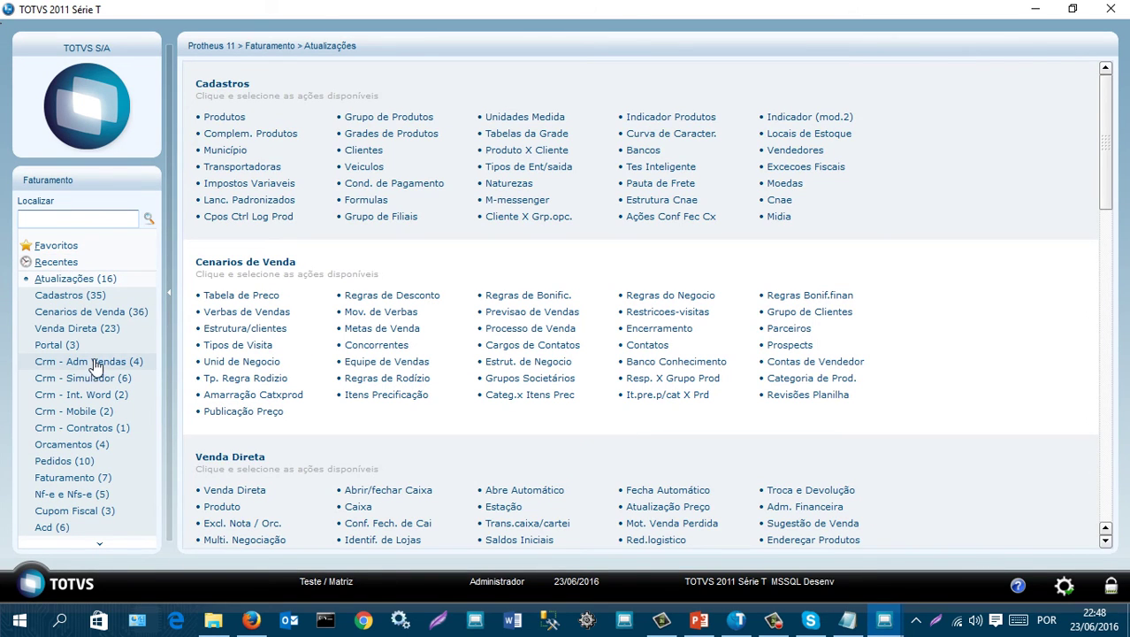
{"action": "scroll", "coordinate": [95, 367], "scroll_direction": "down", "scroll_amount": 1}
- View sales order 000007 (10 units, 18.000,00) in Pedidos de Venda, then leave the list
{"action": "left_click", "coordinate": [78, 429]}
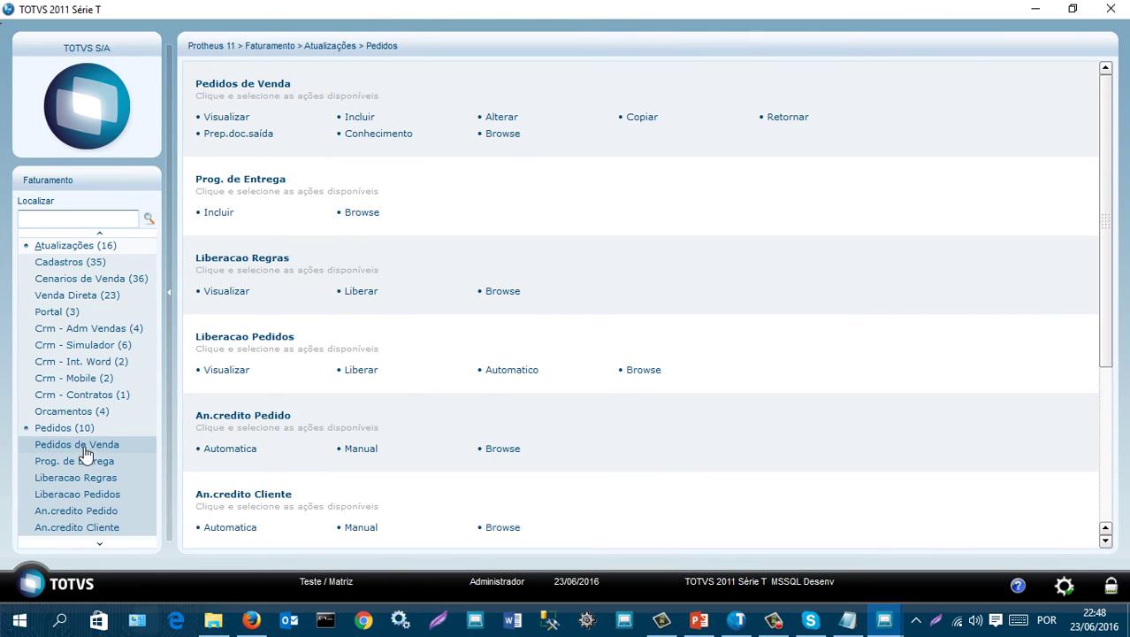
{"action": "left_click", "coordinate": [87, 447]}
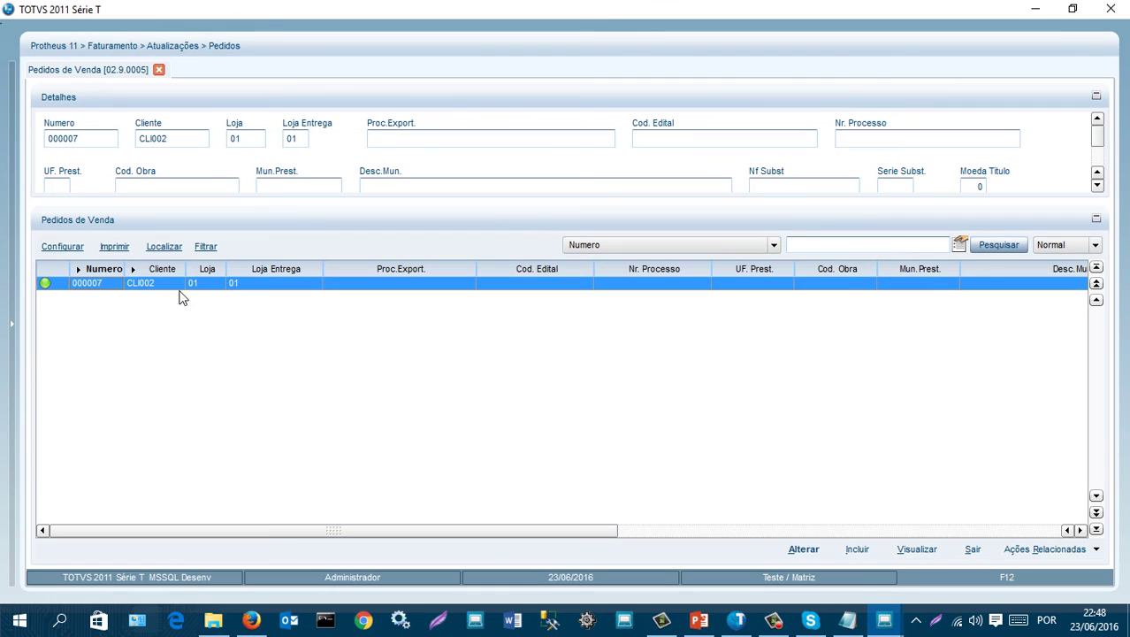
{"action": "left_click", "coordinate": [917, 550]}
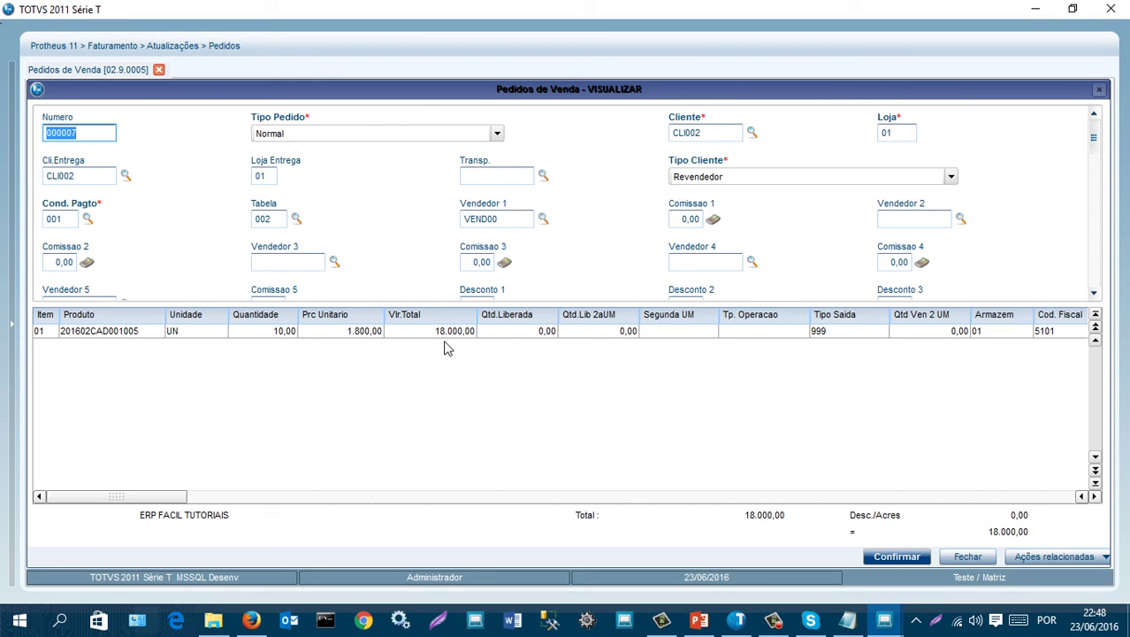
{"action": "left_click", "coordinate": [968, 556]}
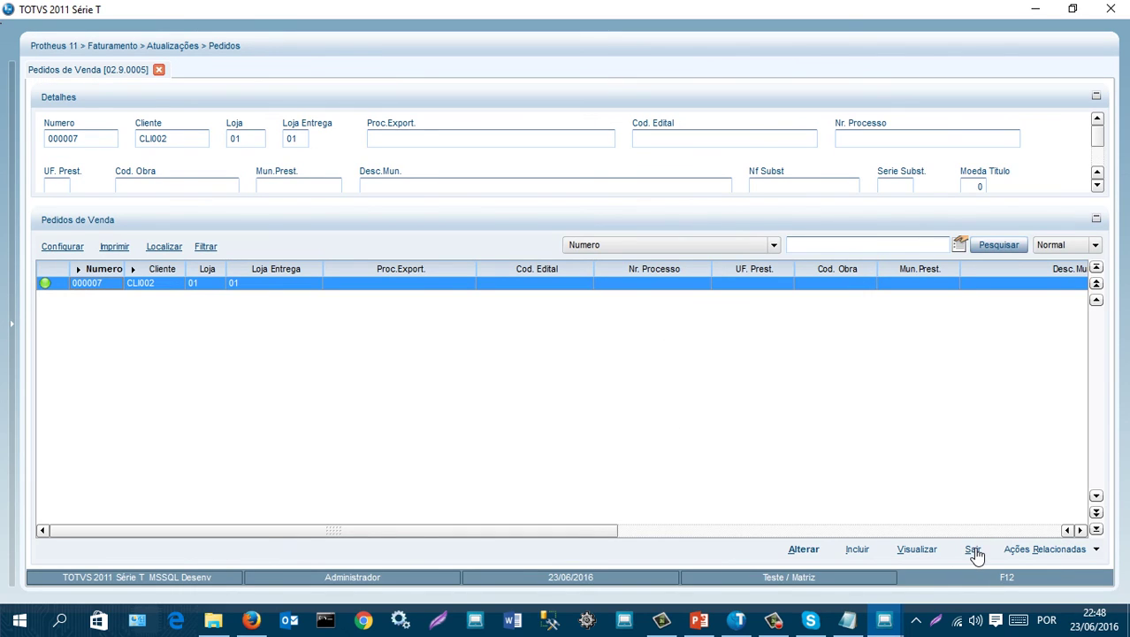
{"action": "left_click", "coordinate": [976, 550]}
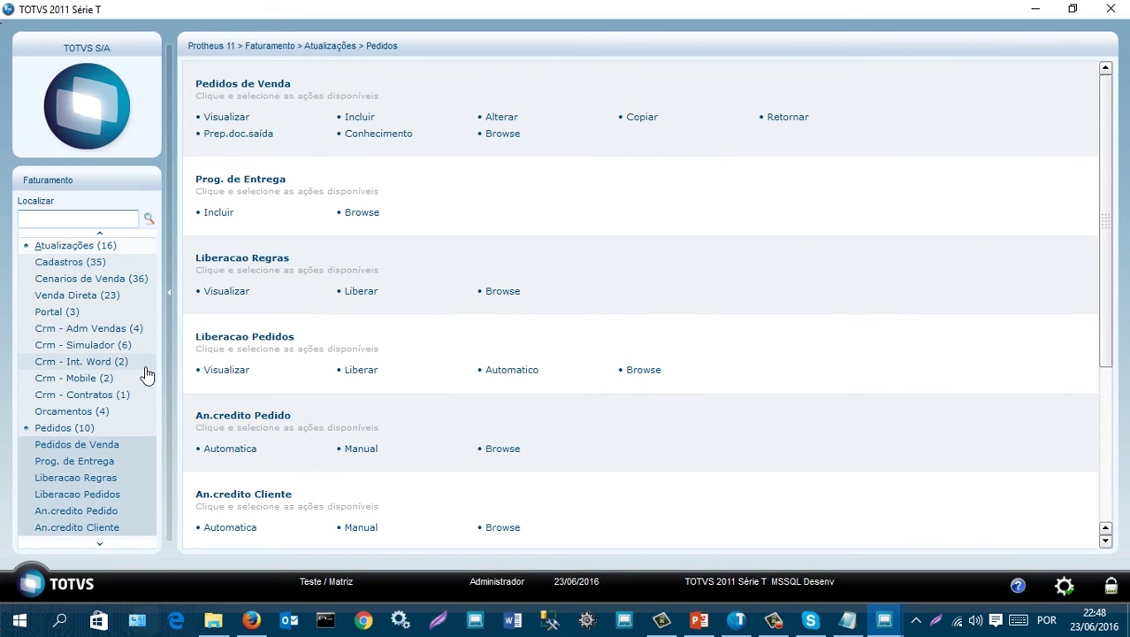
{"action": "left_click", "coordinate": [86, 432]}
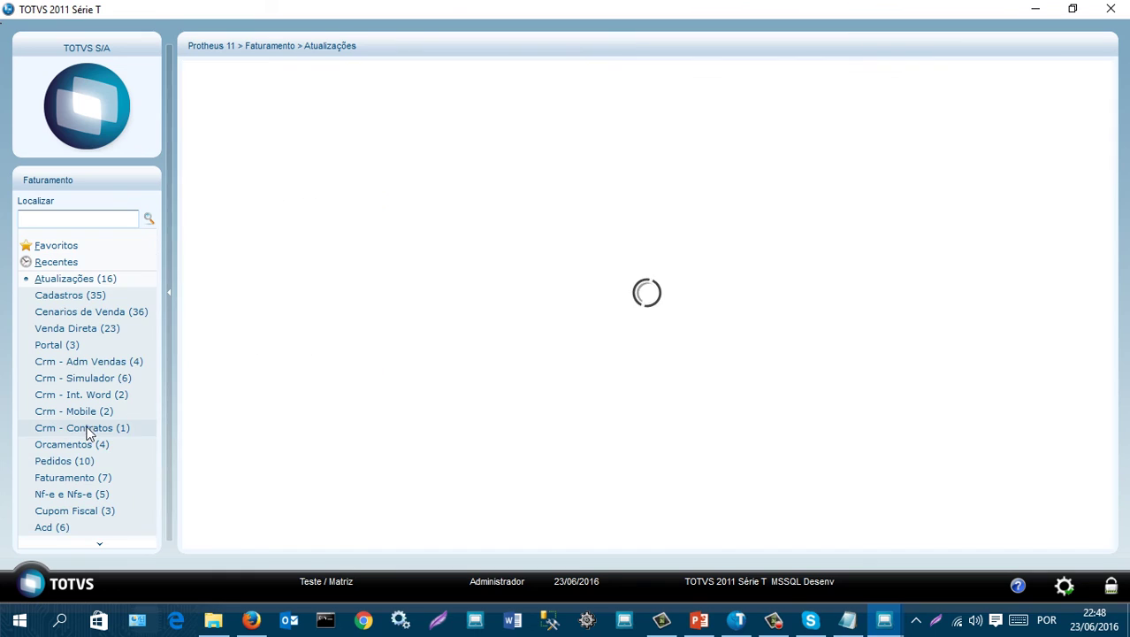
{"action": "scroll", "coordinate": [89, 336], "scroll_direction": "down", "scroll_amount": 1}
{"action": "scroll", "coordinate": [88, 336], "scroll_direction": "down", "scroll_amount": 2}
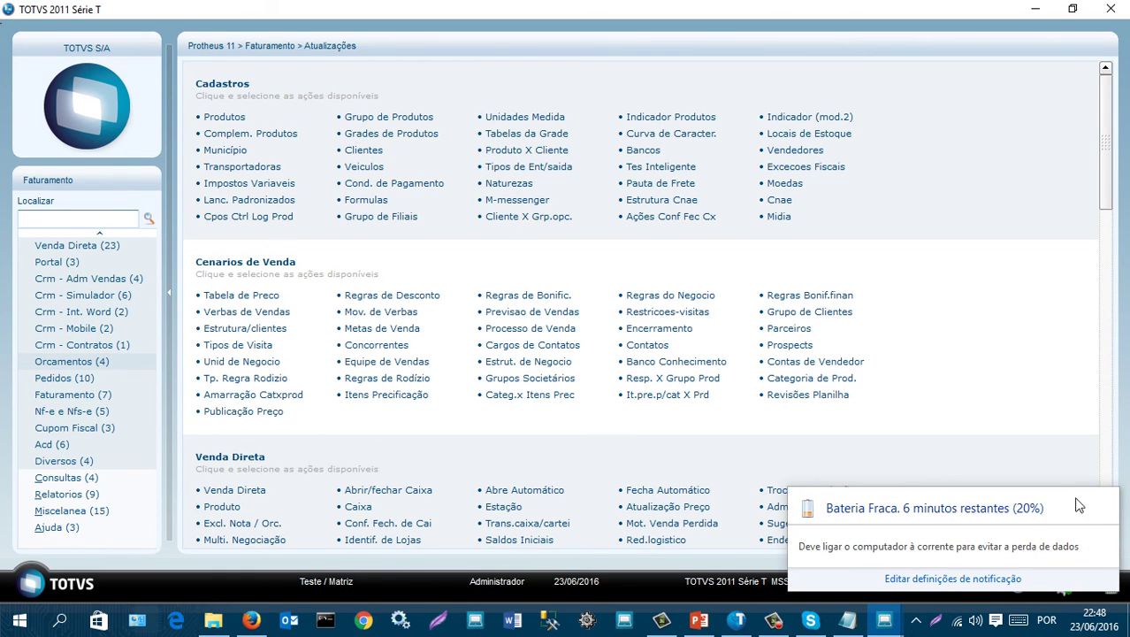
{"action": "left_click", "coordinate": [1094, 507]}
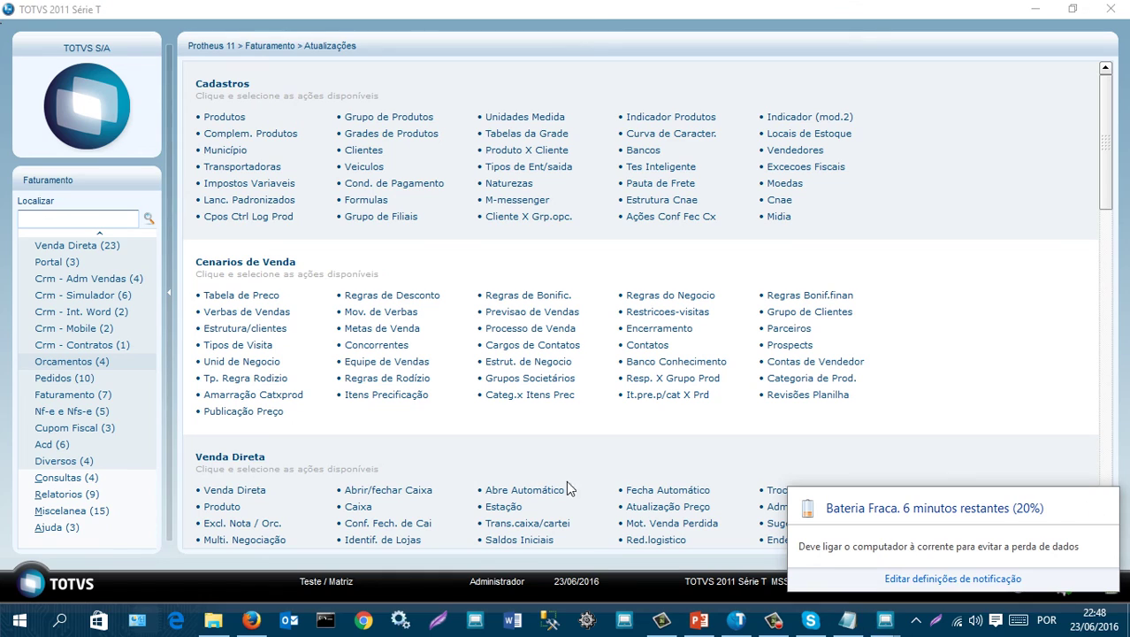
{"action": "left_click", "coordinate": [72, 382]}
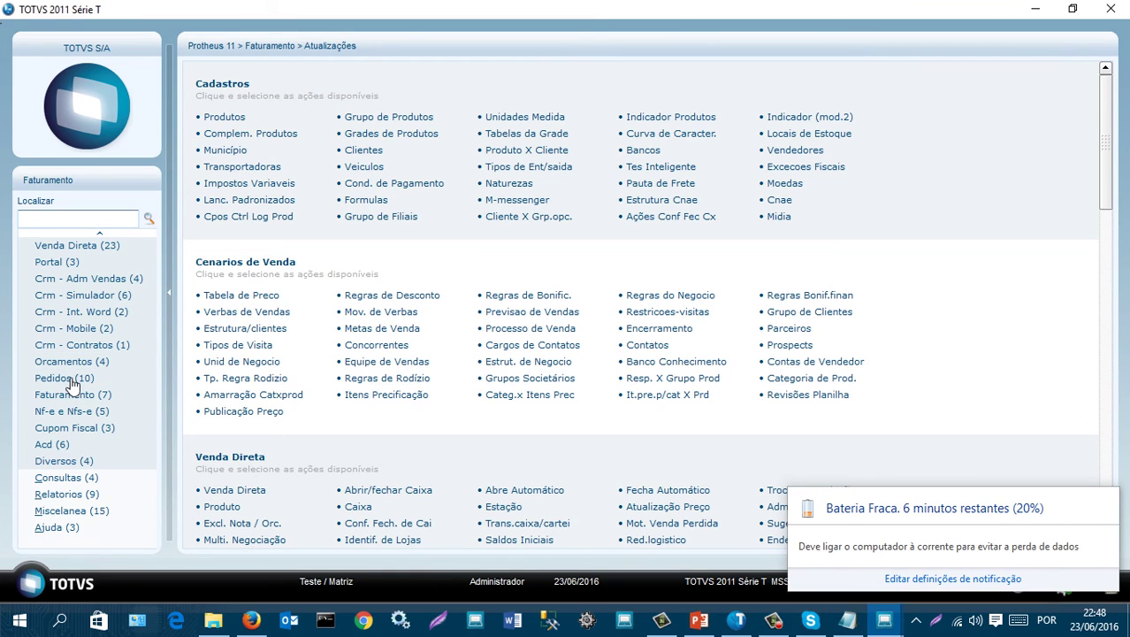
{"action": "left_click", "coordinate": [67, 381]}
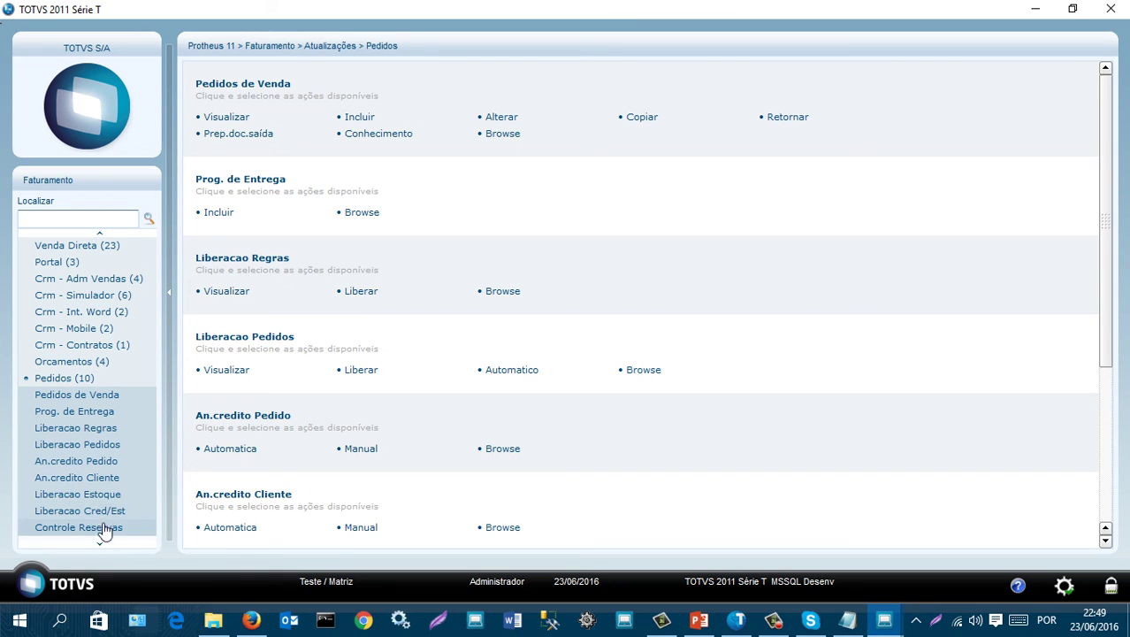
- Open Liberacao Pedidos and check the status legend for open order 000007
{"action": "left_click", "coordinate": [77, 445]}
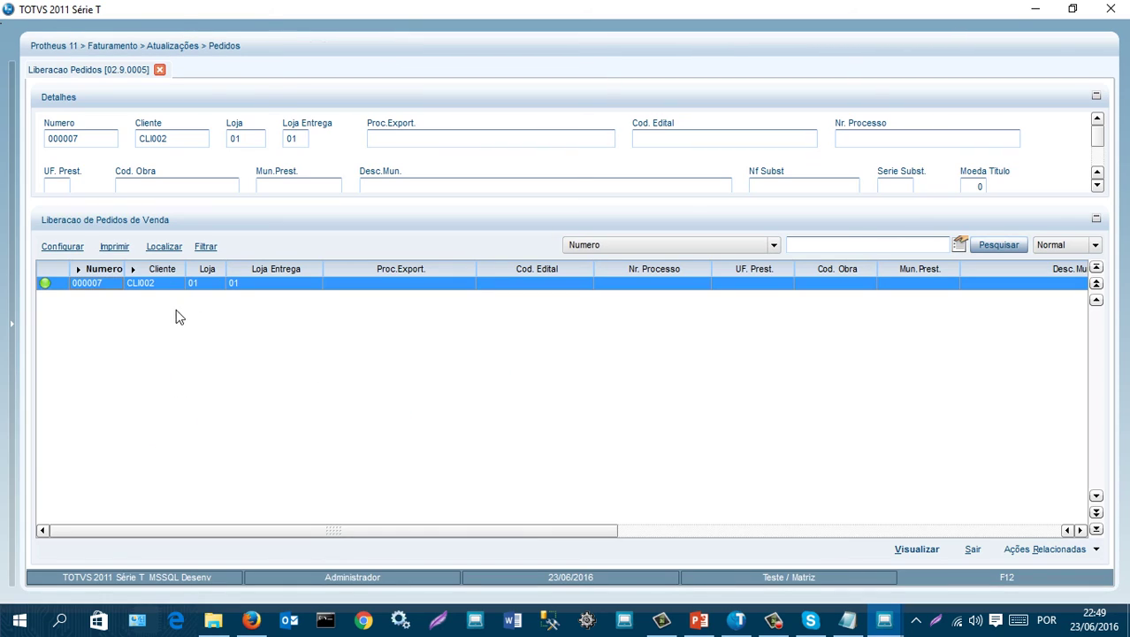
{"action": "left_click", "coordinate": [1017, 550]}
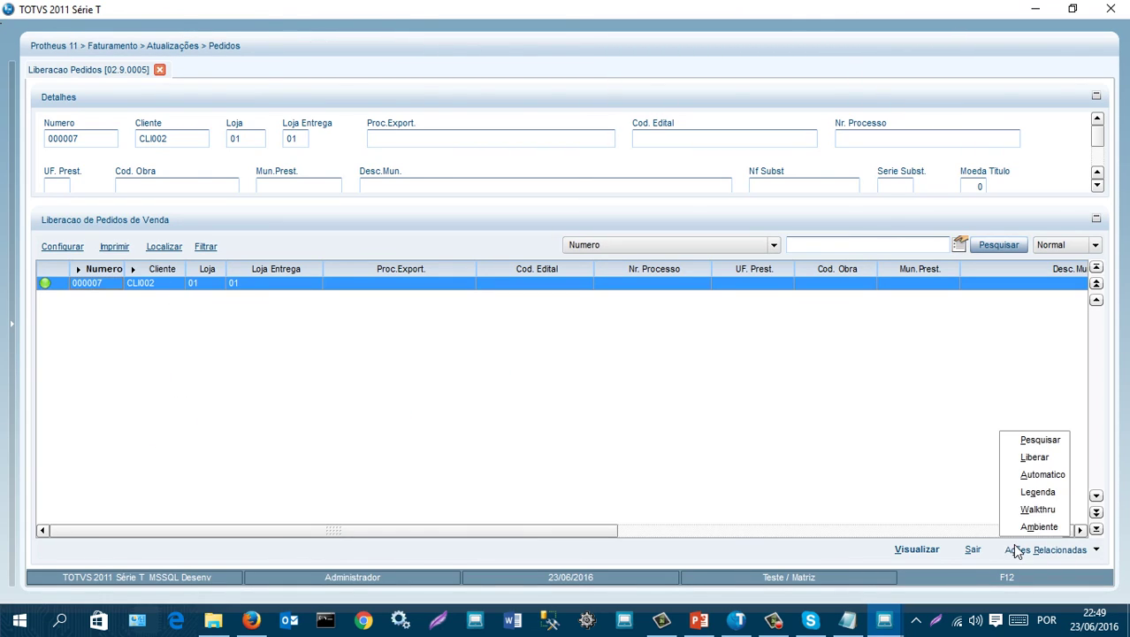
{"action": "left_click", "coordinate": [1037, 493]}
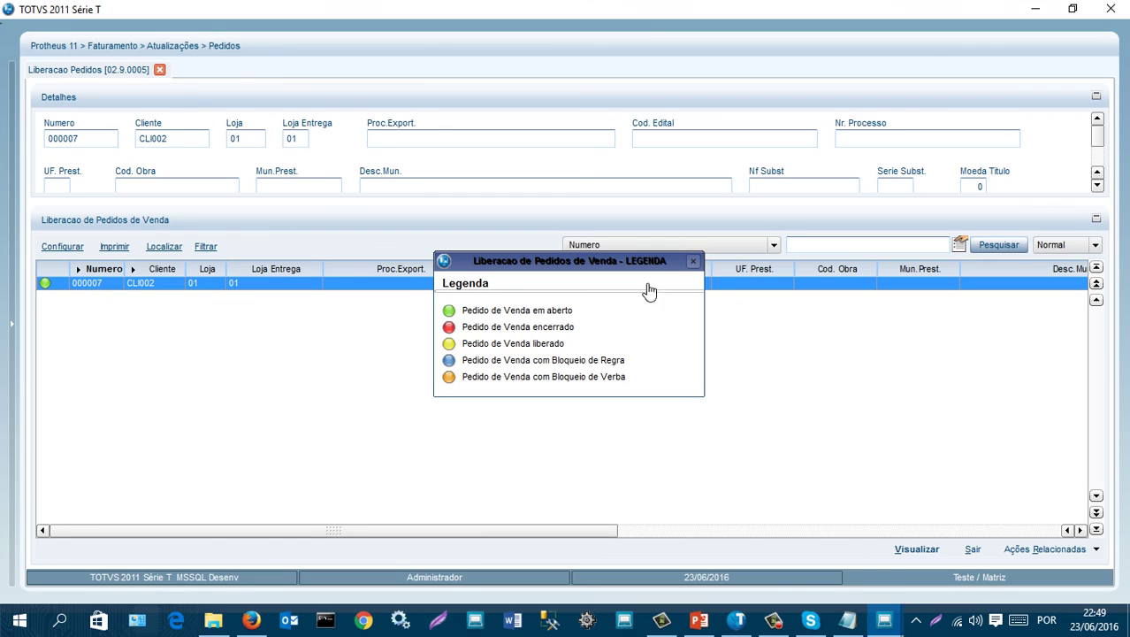
{"action": "left_click", "coordinate": [693, 261]}
- Release order 000007's full 10,00 quantity after checking its stock balances
{"action": "left_click", "coordinate": [1054, 553]}
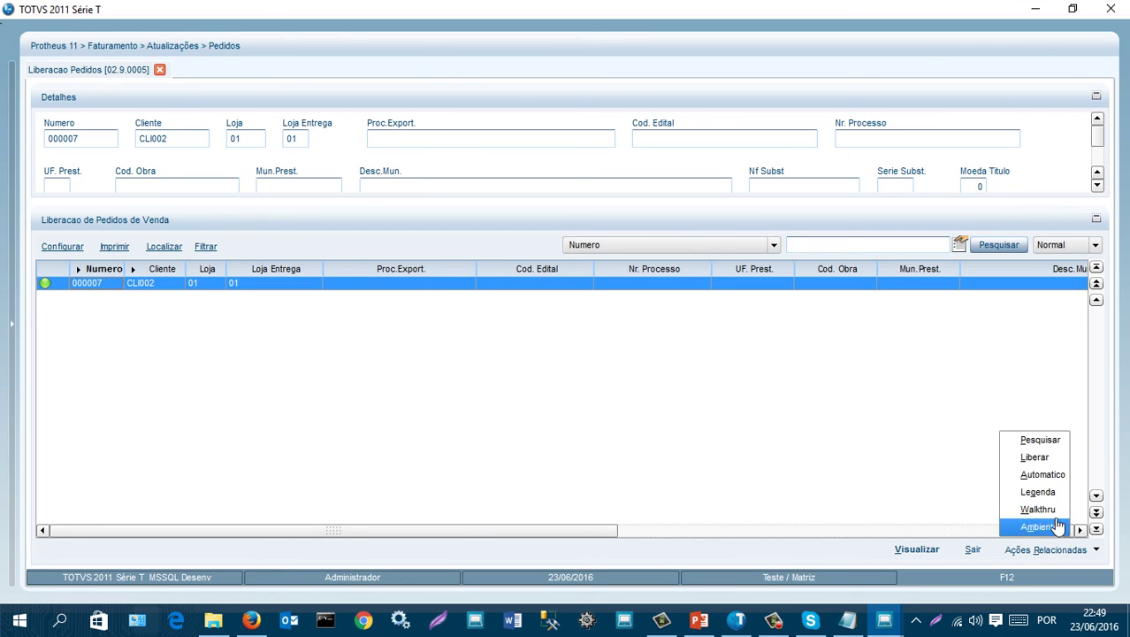
{"action": "left_click", "coordinate": [1049, 461]}
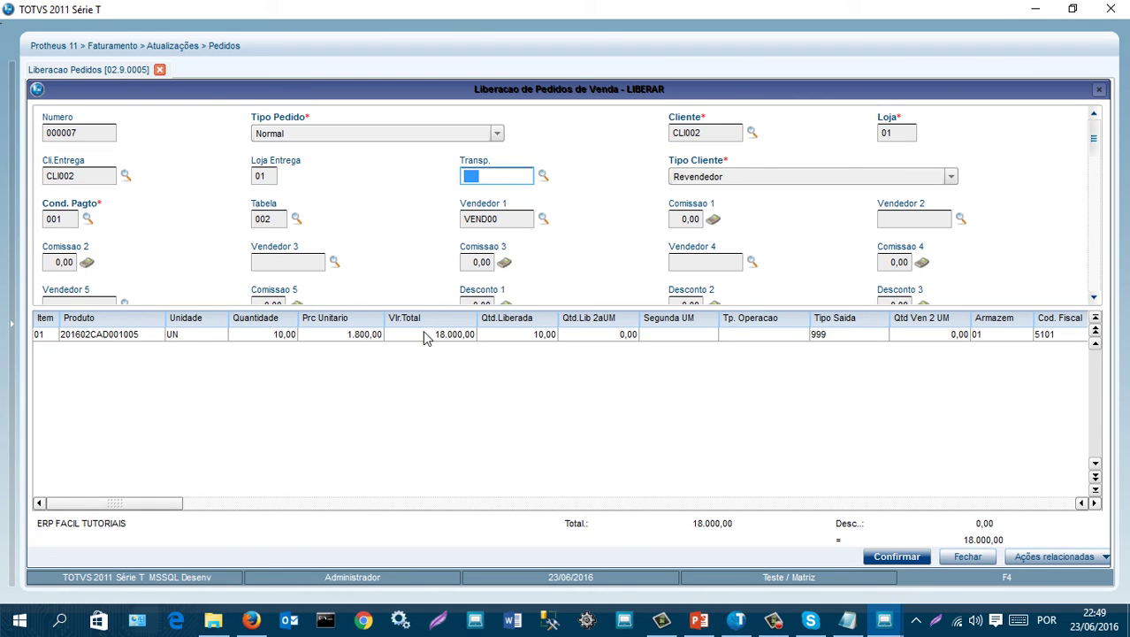
{"action": "left_click", "coordinate": [356, 337]}
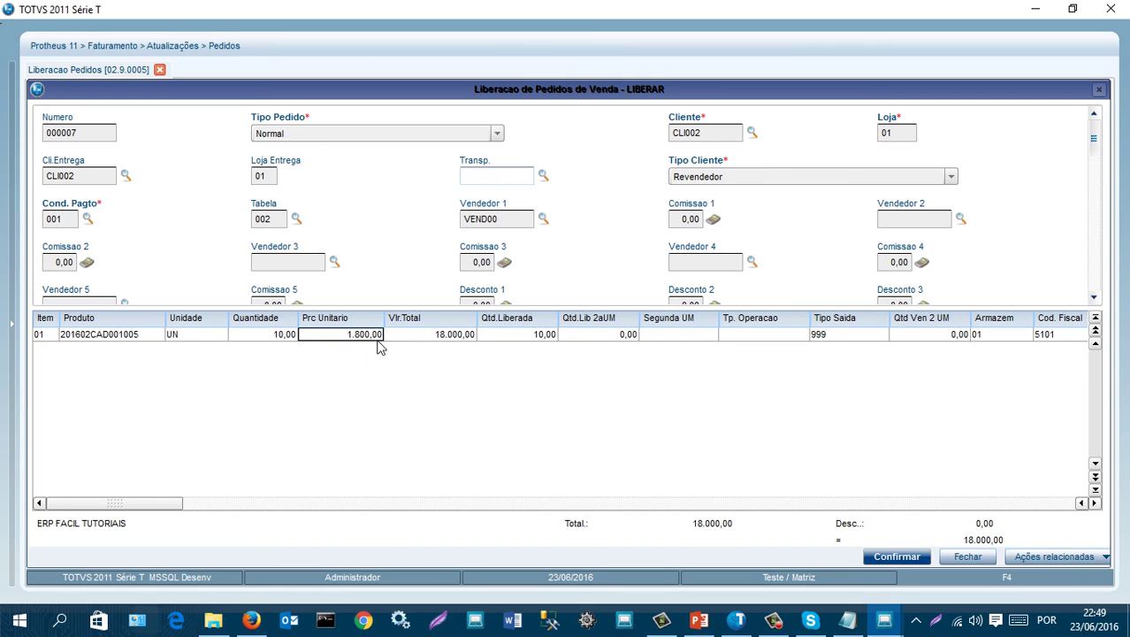
{"action": "left_click", "coordinate": [519, 340]}
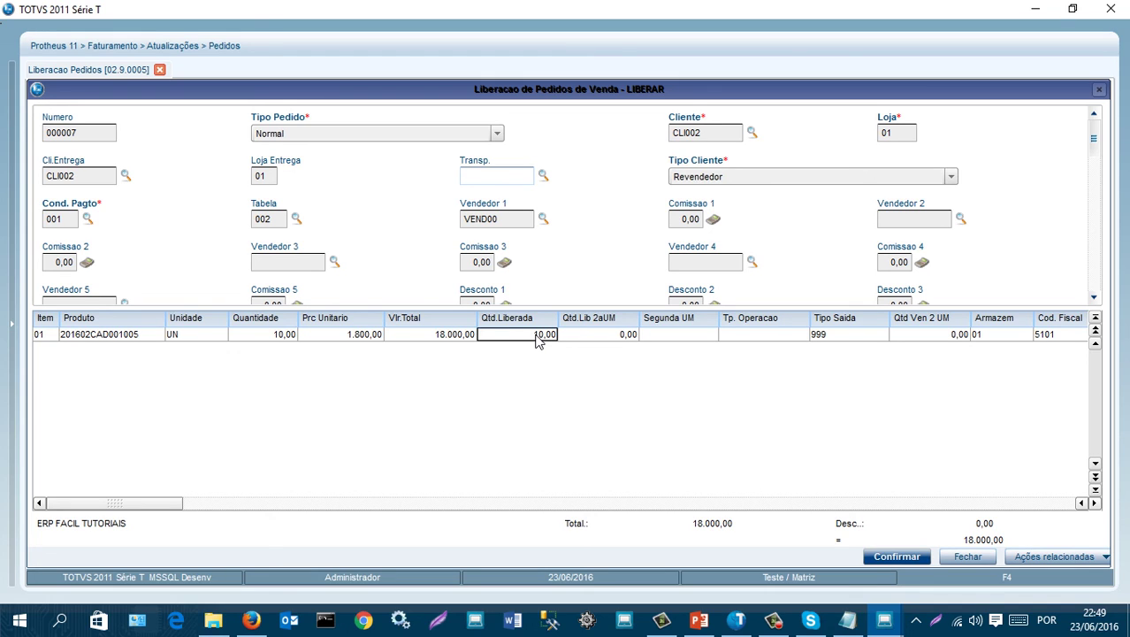
{"action": "key", "text": "F4"}
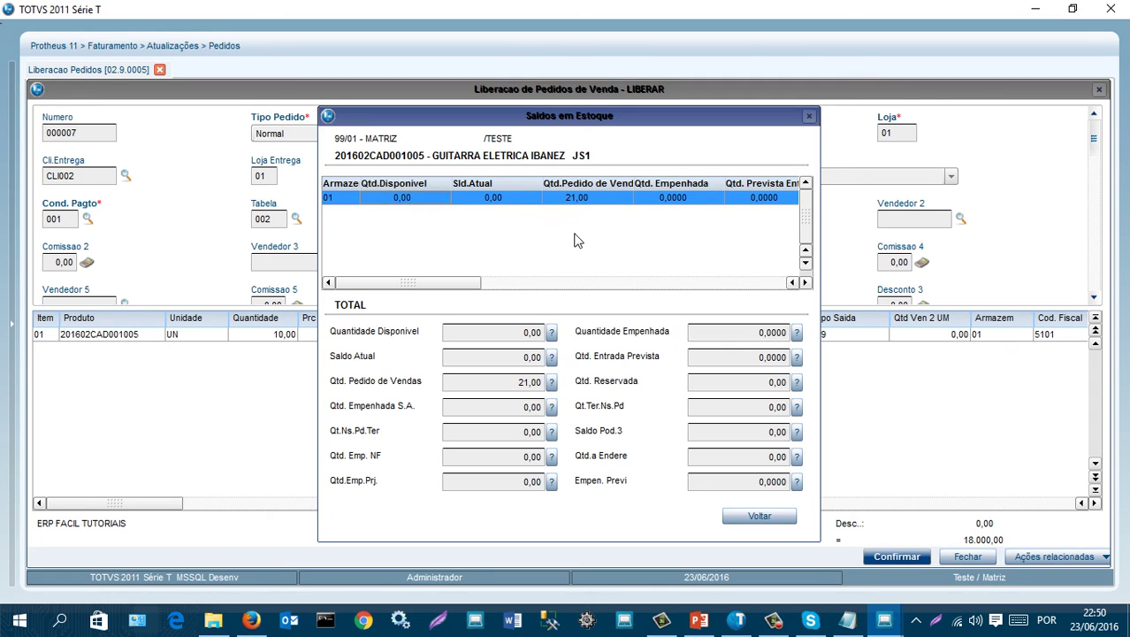
{"action": "left_click", "coordinate": [761, 517]}
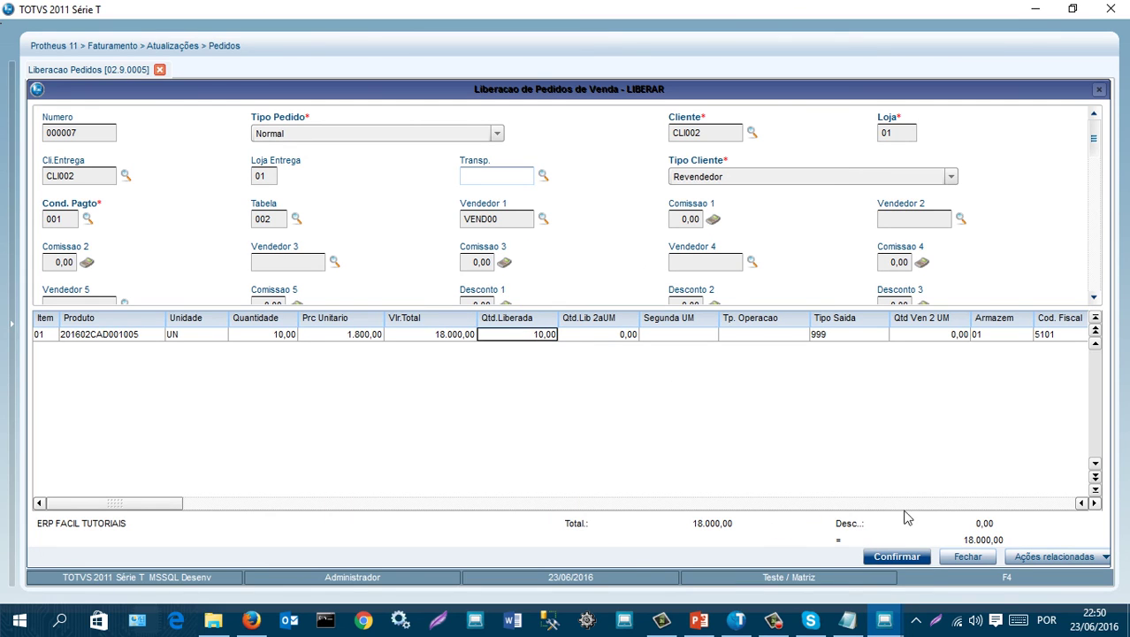
{"action": "left_click", "coordinate": [915, 559]}
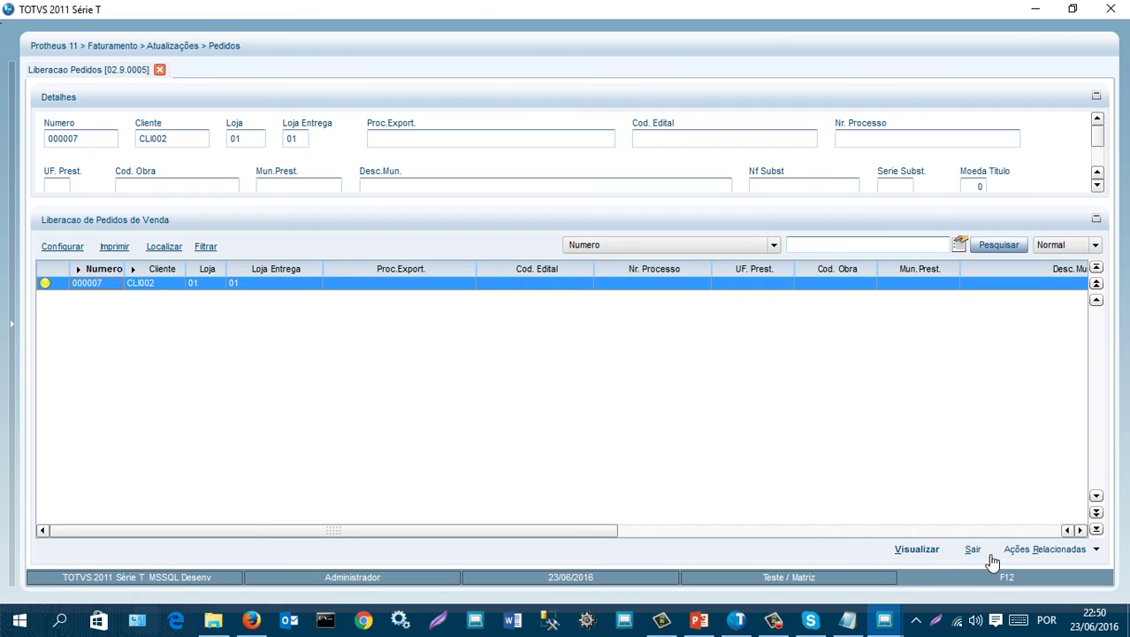
- Check the status legend to confirm order 000007's changed release status
{"action": "left_click", "coordinate": [1052, 549]}
{"action": "left_click", "coordinate": [1046, 503]}
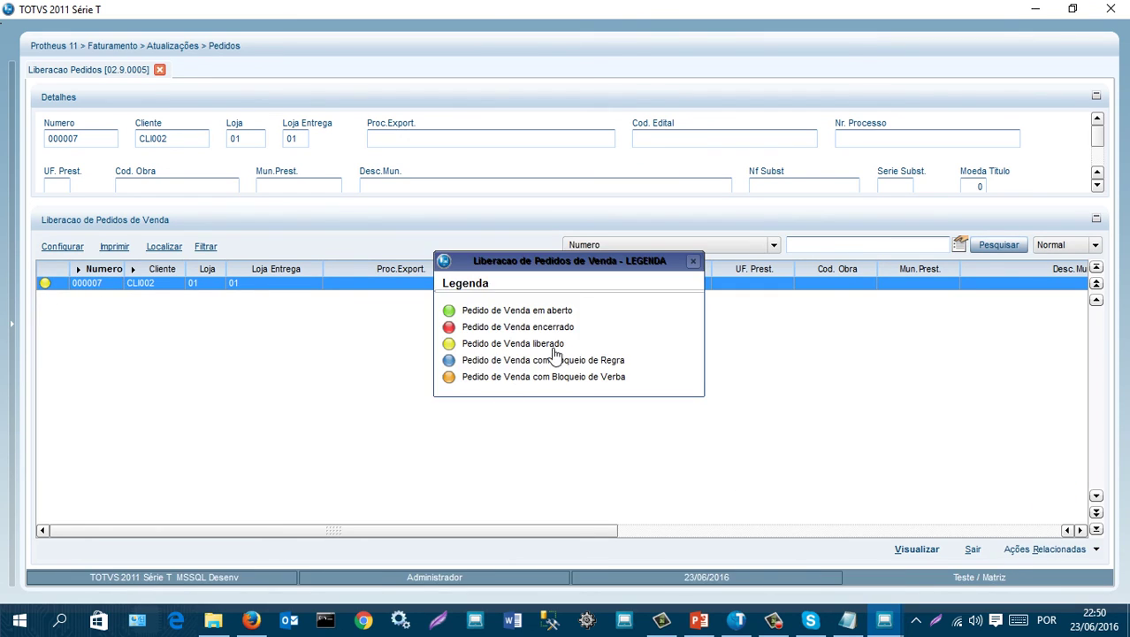
{"action": "left_click", "coordinate": [693, 261]}
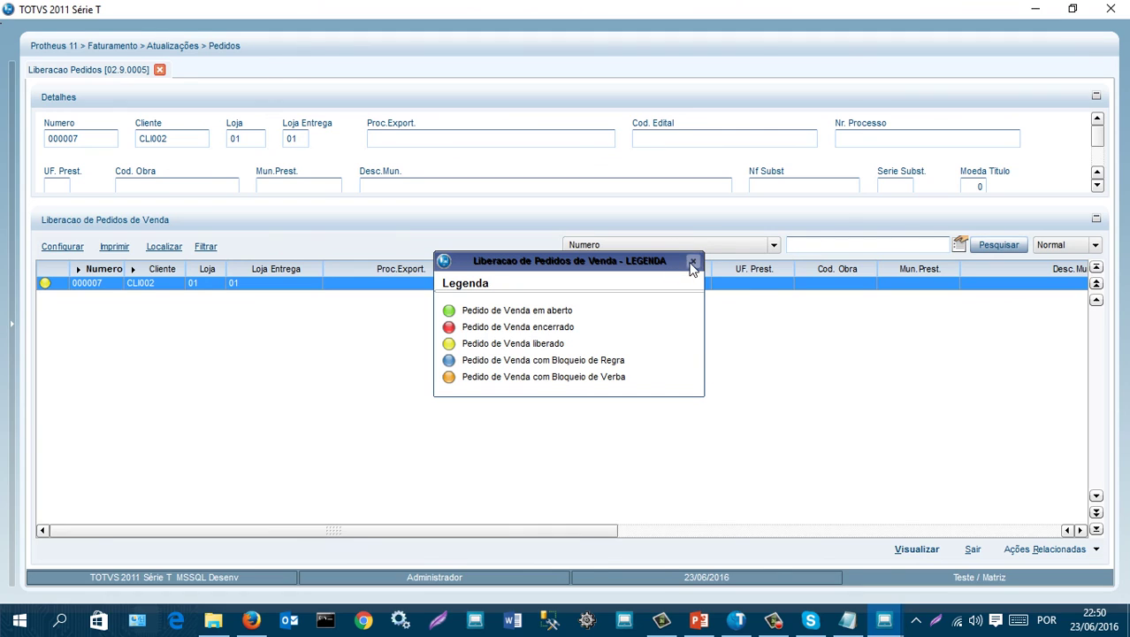
- Exit the release screen, collapse Pedidos and open the Faturamento routines group
{"action": "left_click", "coordinate": [972, 549]}
{"action": "scroll", "coordinate": [116, 365], "scroll_direction": "down", "scroll_amount": 5}
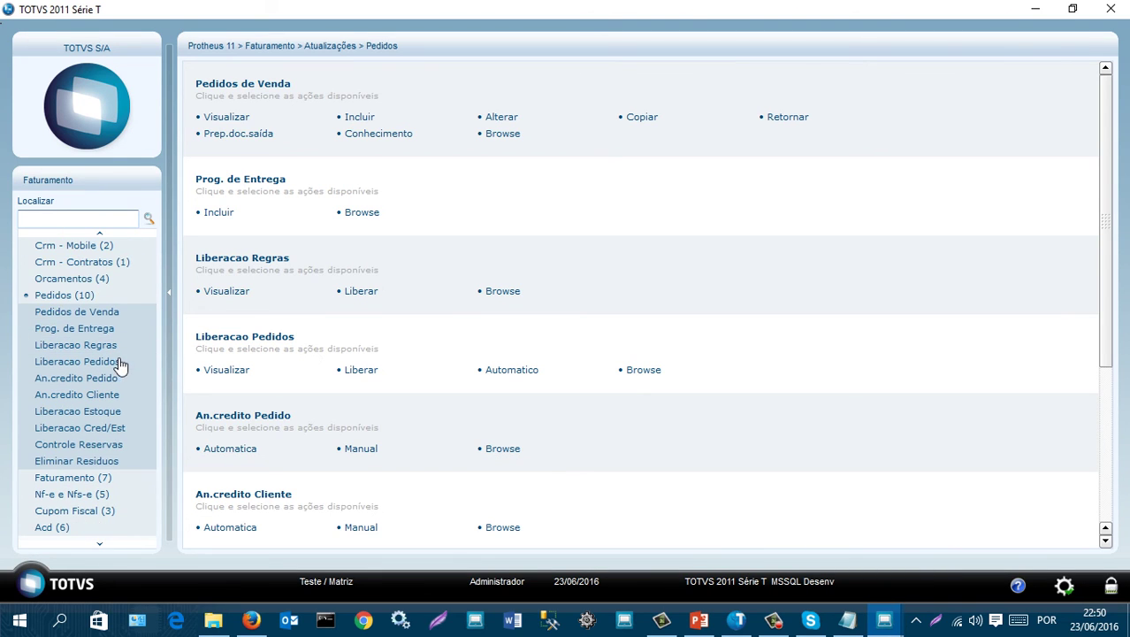
{"action": "left_click", "coordinate": [74, 300]}
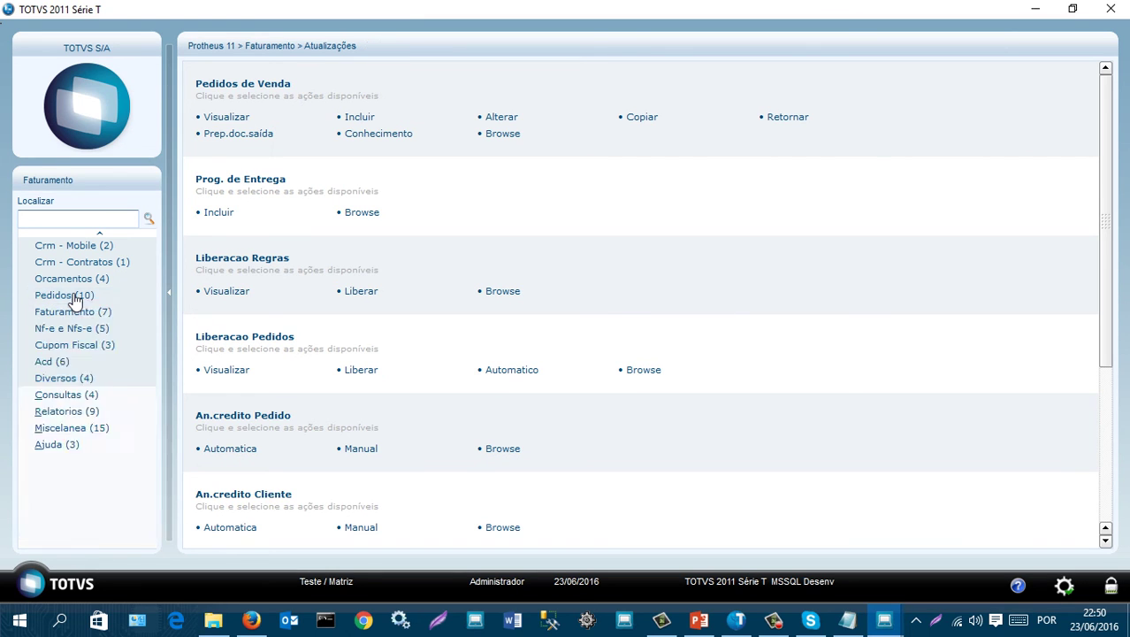
{"action": "left_click", "coordinate": [74, 477]}
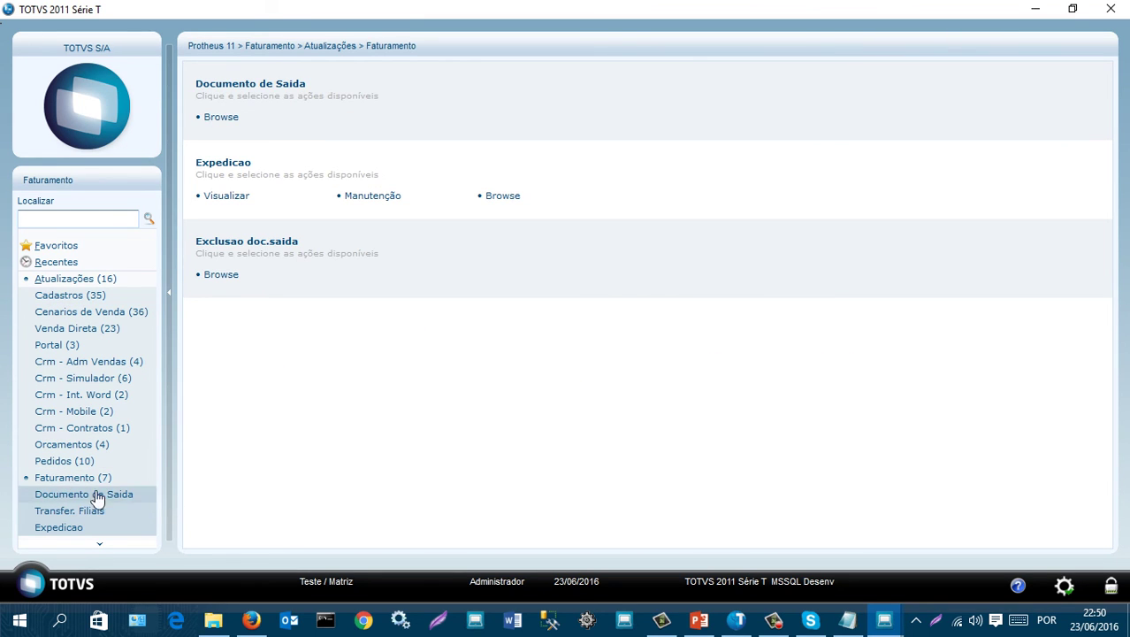
{"action": "left_click", "coordinate": [120, 507]}
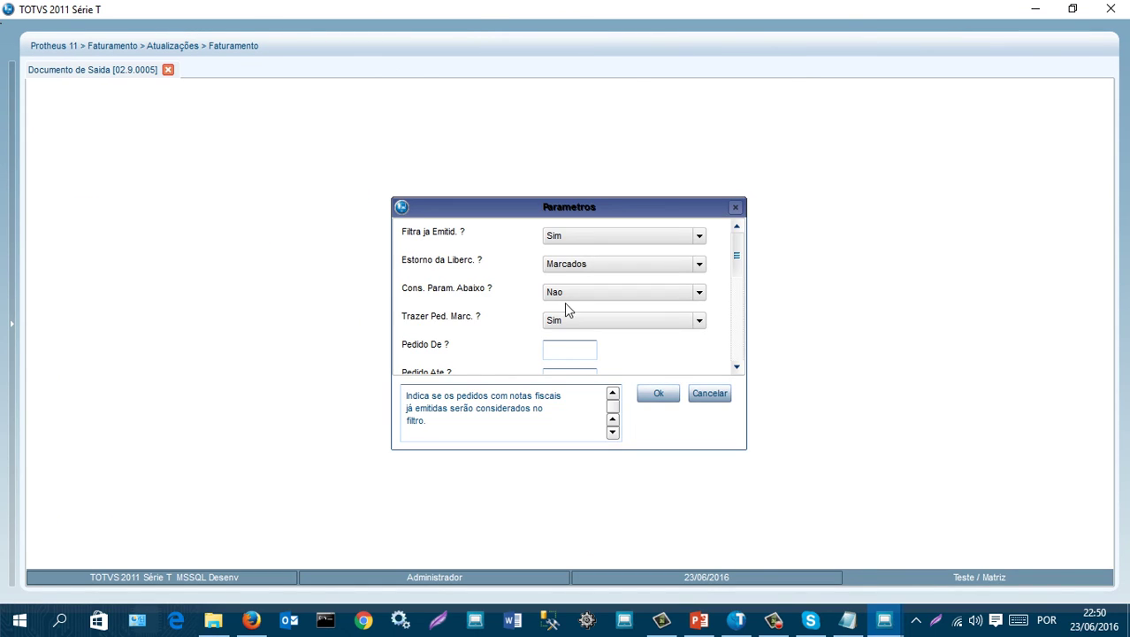
{"action": "mouse_move", "coordinate": [742, 259]}
{"action": "left_mouse_down"}
{"action": "mouse_move", "coordinate": [749, 345]}
{"action": "mouse_move", "coordinate": [748, 245]}
{"action": "left_mouse_up"}
{"action": "left_click", "coordinate": [659, 394]}
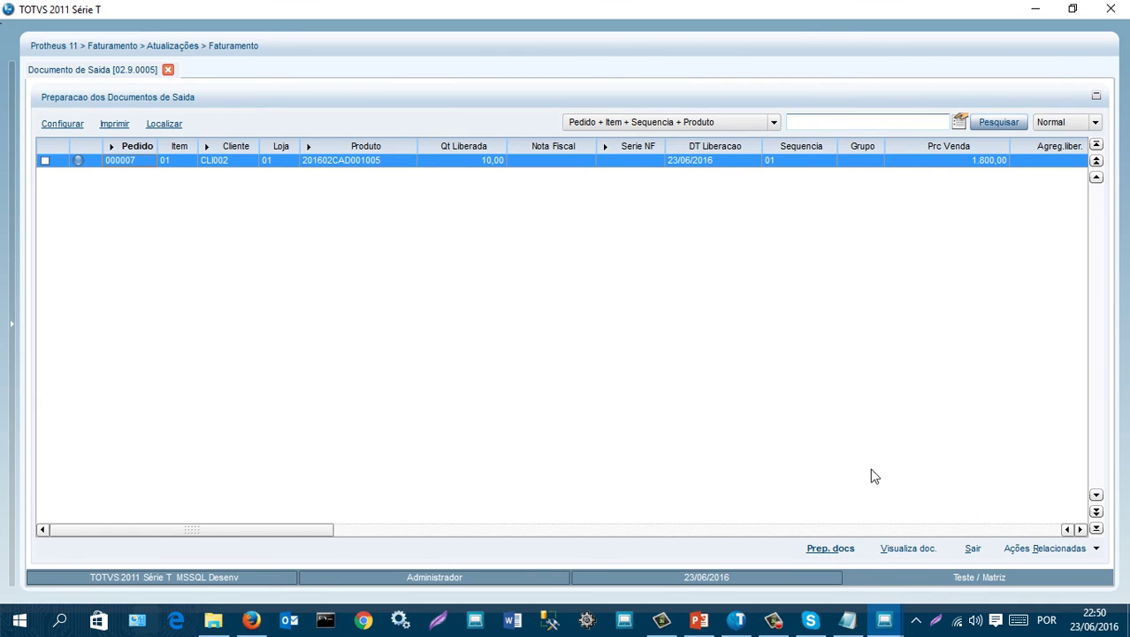
{"action": "left_click", "coordinate": [1035, 548]}
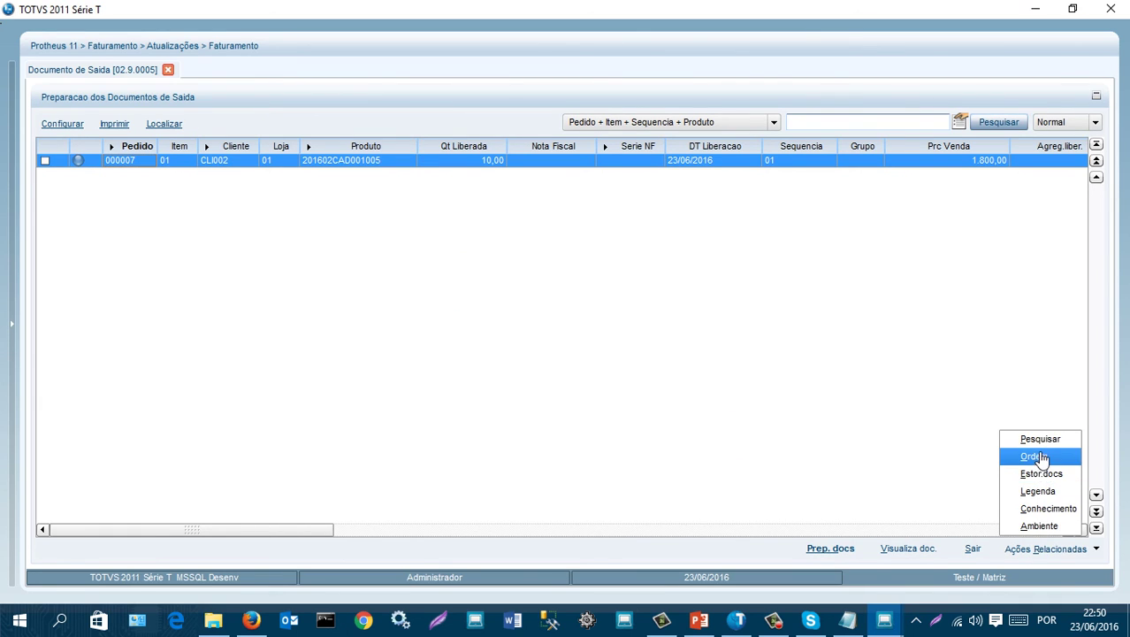
{"action": "left_click", "coordinate": [1040, 491]}
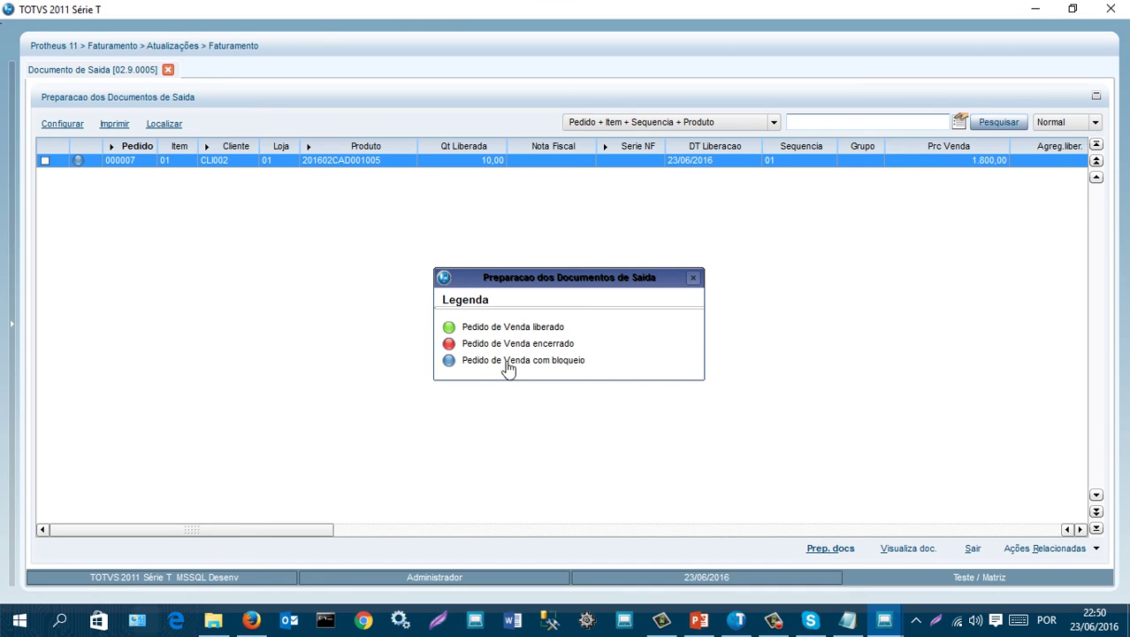
{"action": "left_click", "coordinate": [692, 278]}
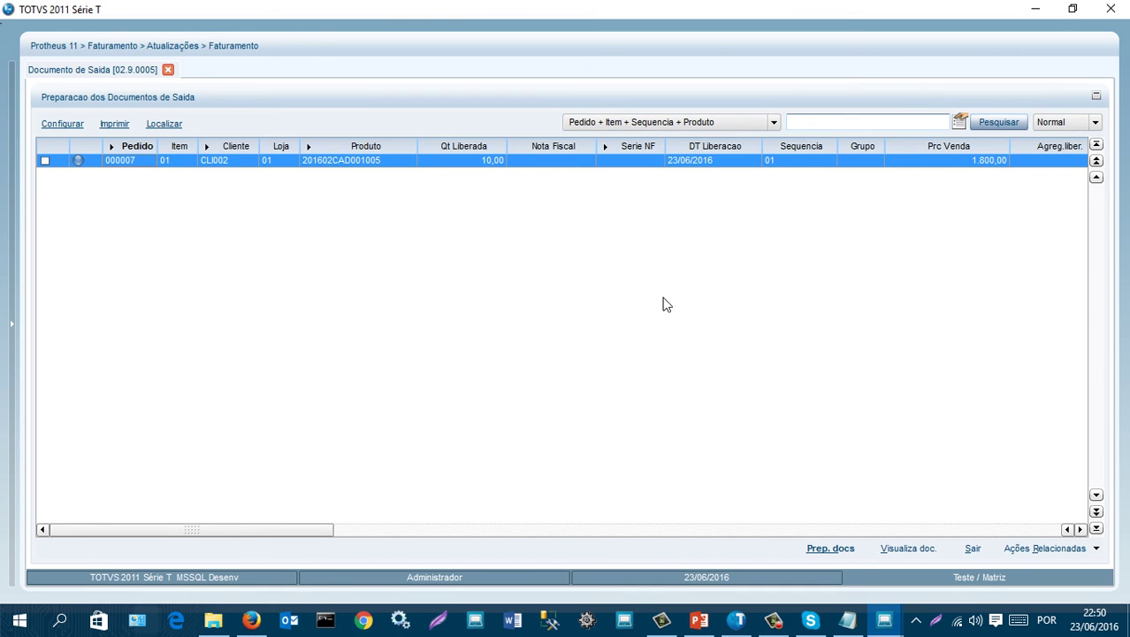
{"action": "left_click", "coordinate": [974, 550]}
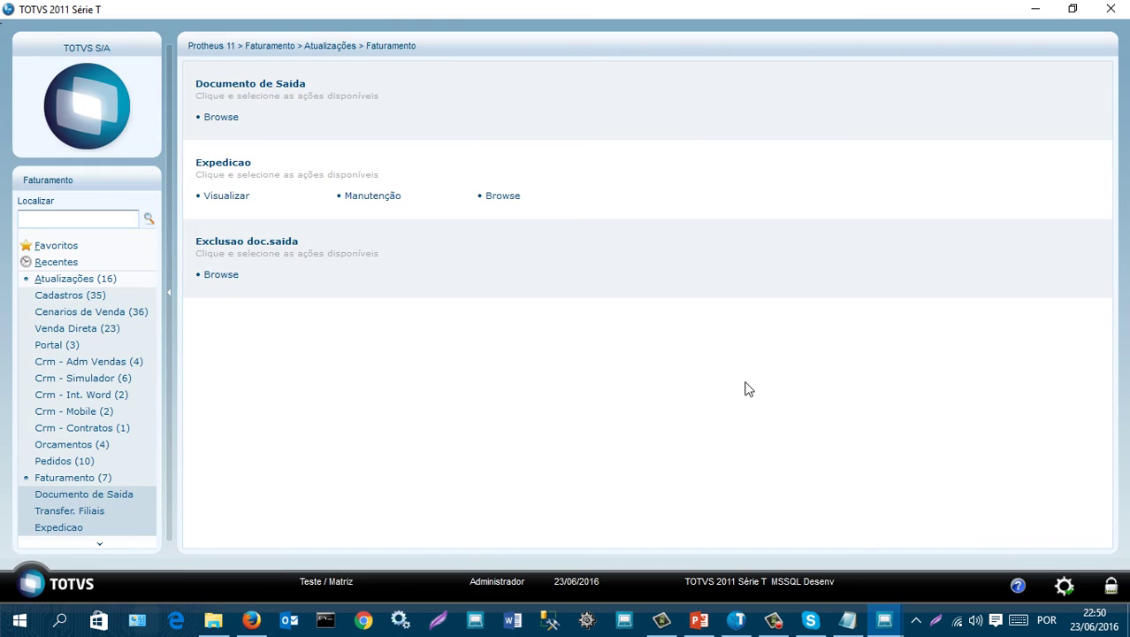
- Open Liberacao Cred/Est and accept its parameters to list blocked orders
{"action": "left_click", "coordinate": [69, 463]}
{"action": "scroll", "coordinate": [78, 433], "scroll_direction": "down", "scroll_amount": 3}
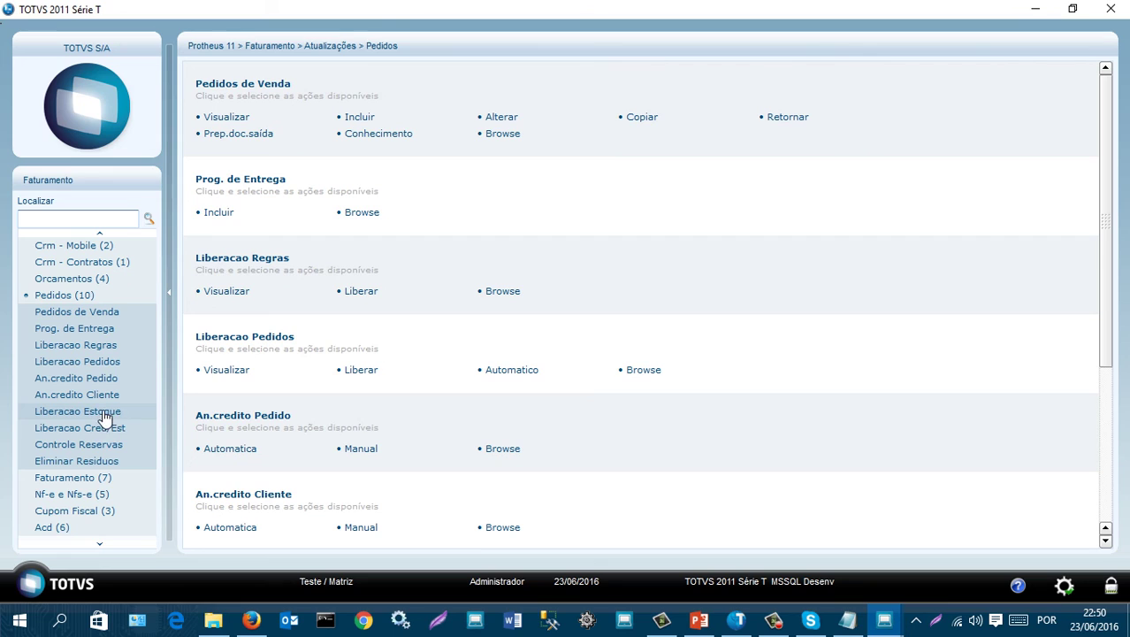
{"action": "left_click", "coordinate": [113, 428]}
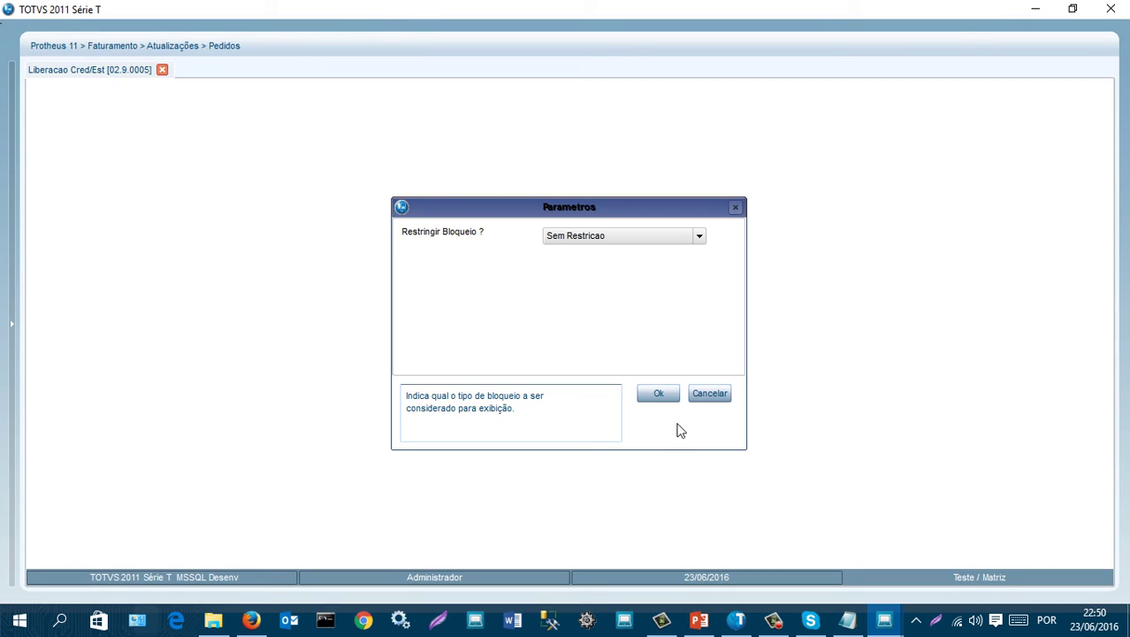
{"action": "left_click", "coordinate": [659, 394]}
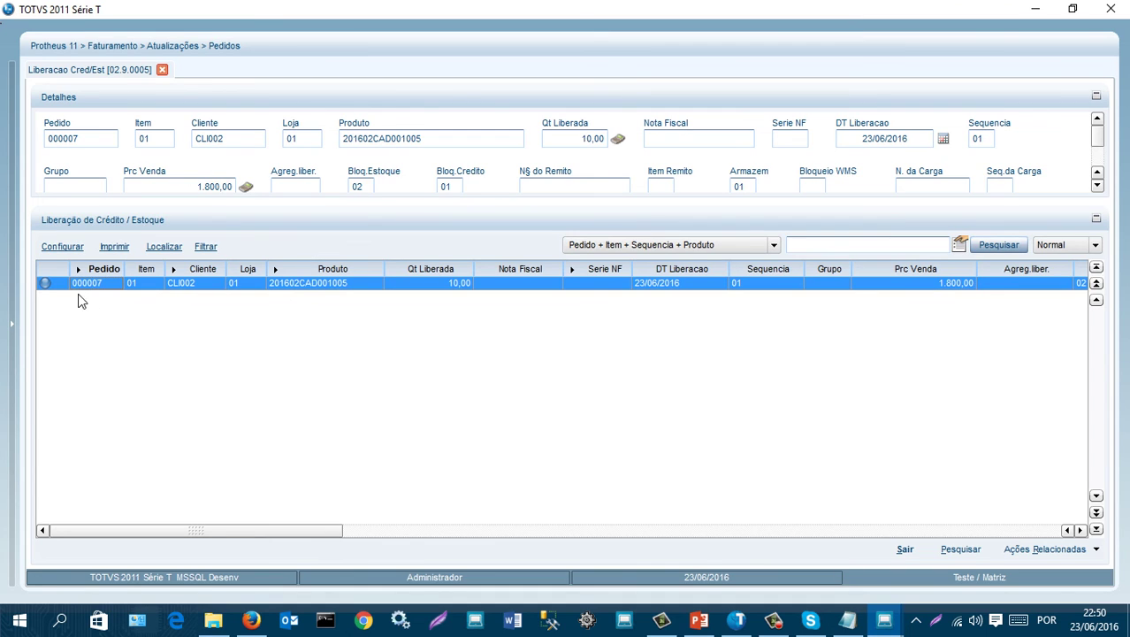
- Review order 000007's credit block manually, checking the 18.000,00 item amount and credit limit
{"action": "left_click", "coordinate": [1051, 552]}
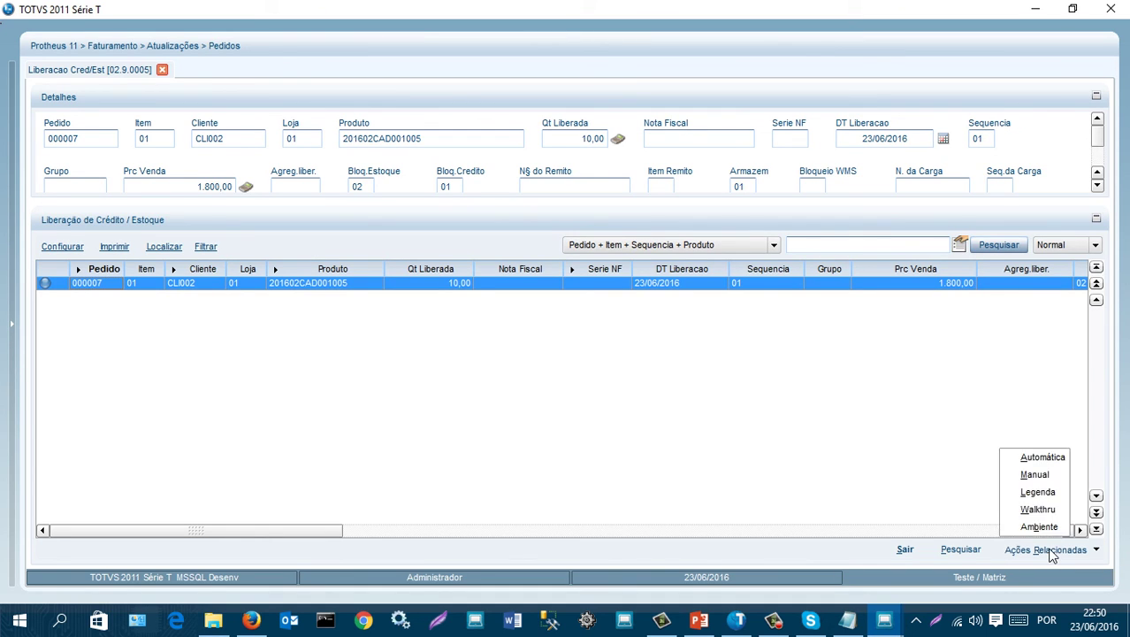
{"action": "left_click", "coordinate": [1035, 475]}
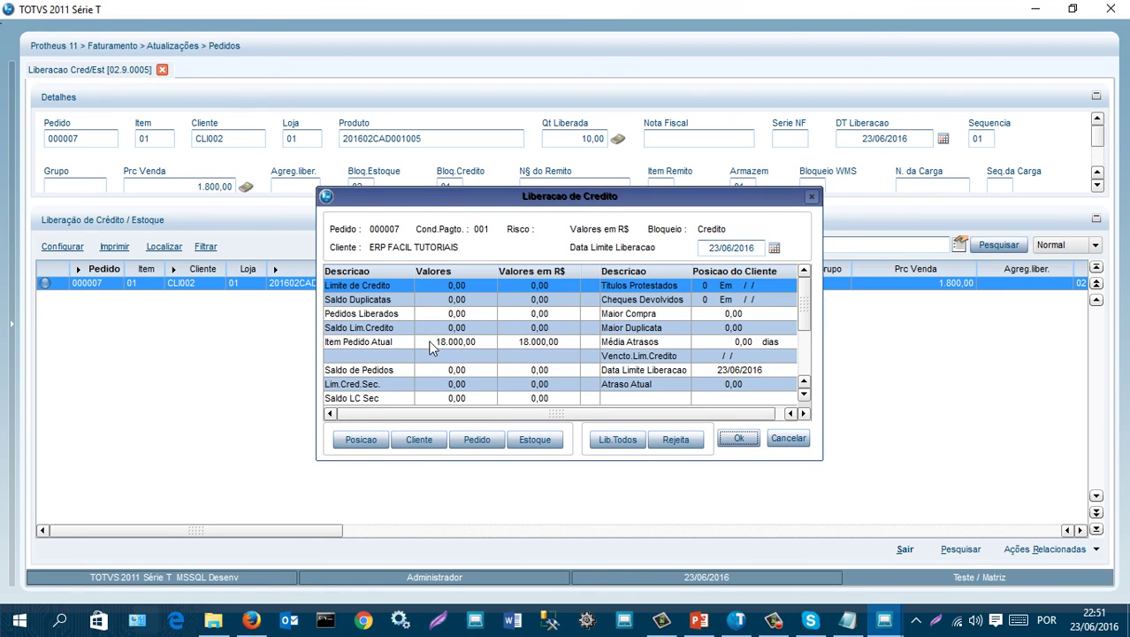
{"action": "left_click", "coordinate": [349, 342]}
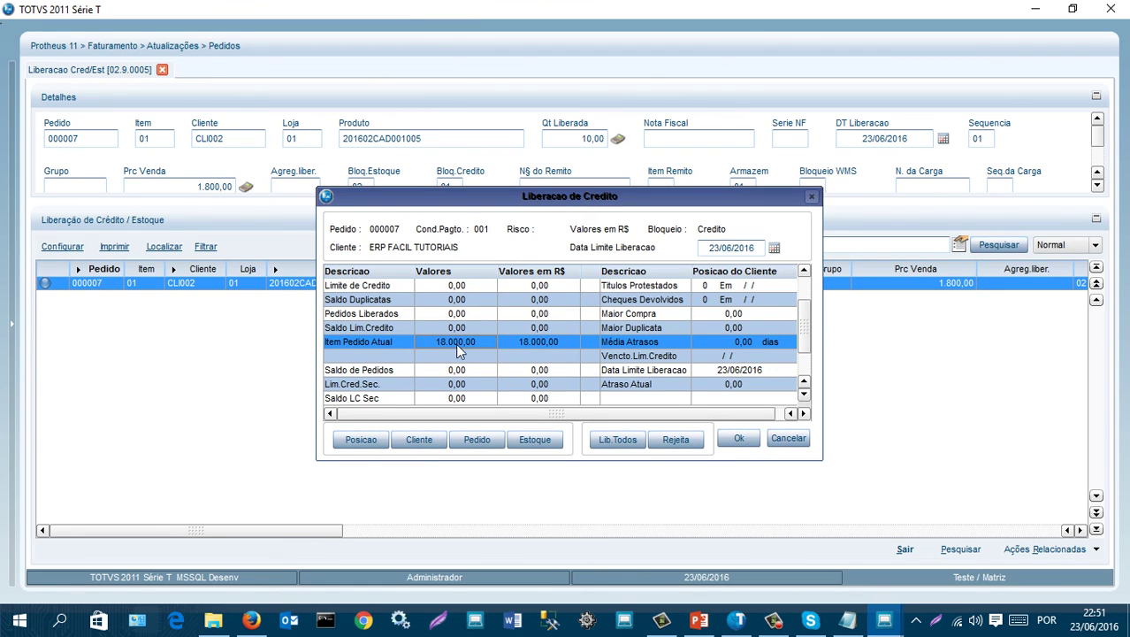
{"action": "left_click", "coordinate": [456, 287]}
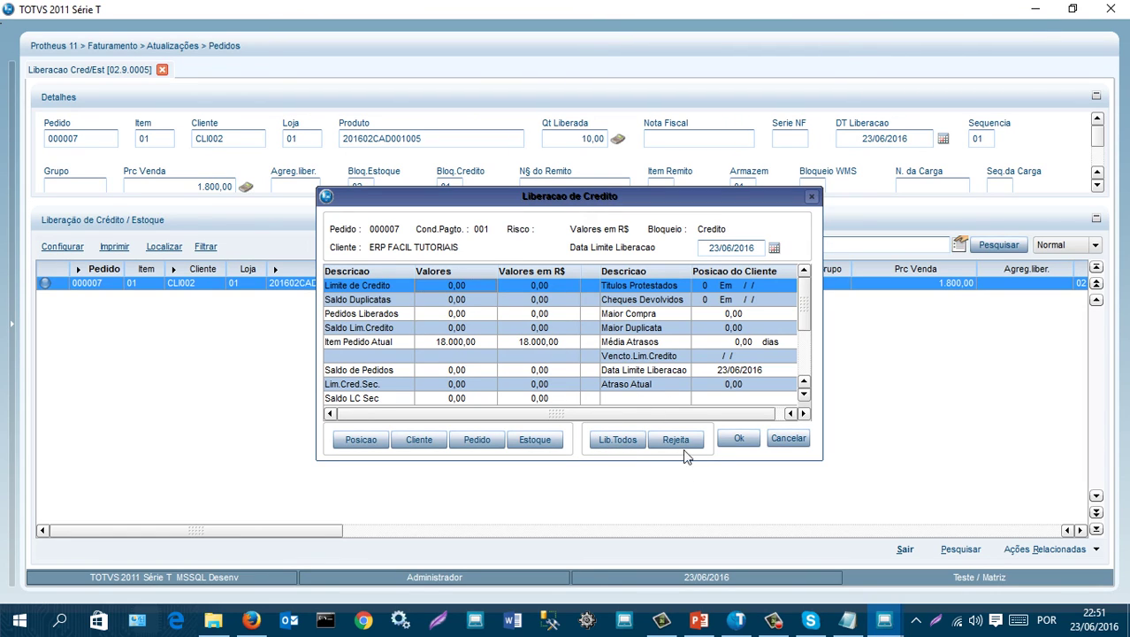
- Release order 000007's credit, confirm it shows Liberado in the legend, and exit
{"action": "left_click", "coordinate": [619, 440]}
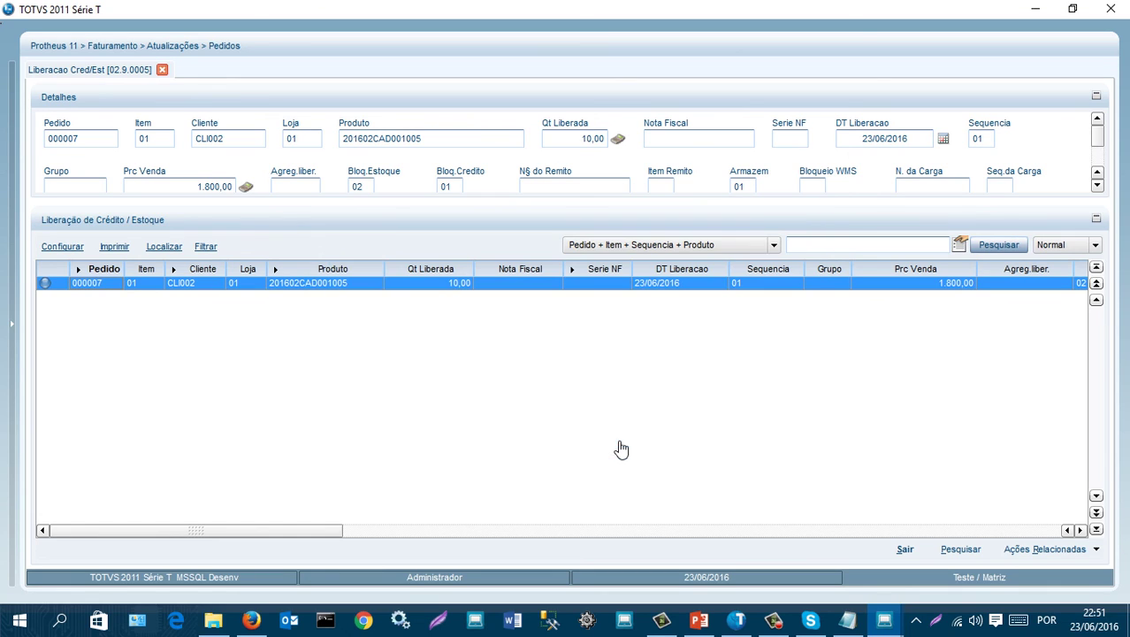
{"action": "left_click", "coordinate": [1044, 549]}
{"action": "left_click", "coordinate": [1021, 489]}
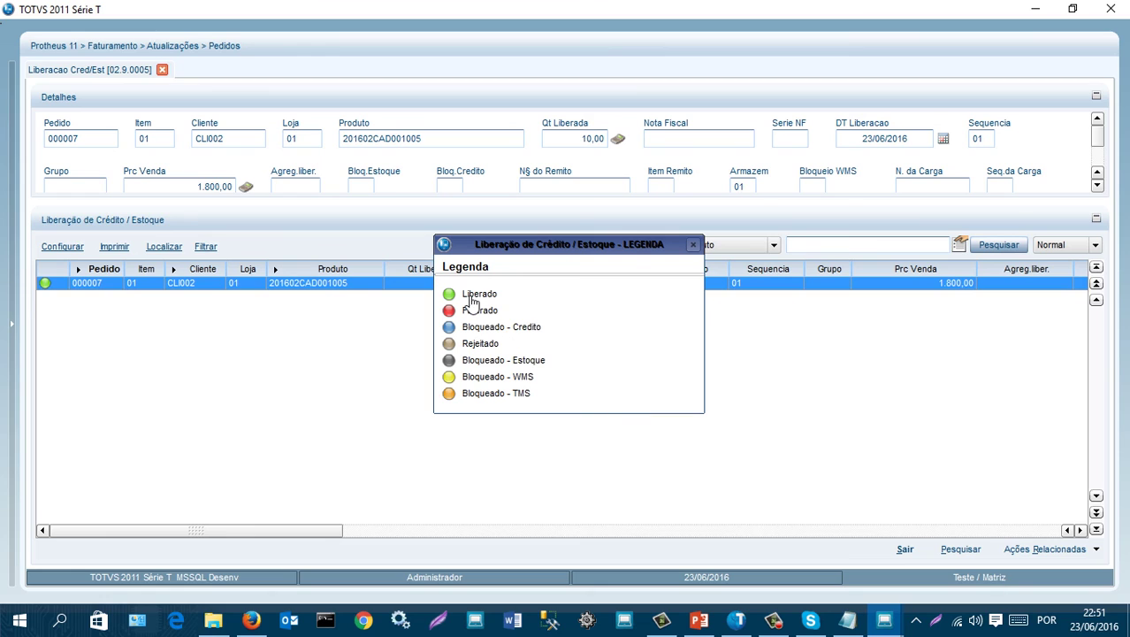
{"action": "left_click", "coordinate": [694, 245]}
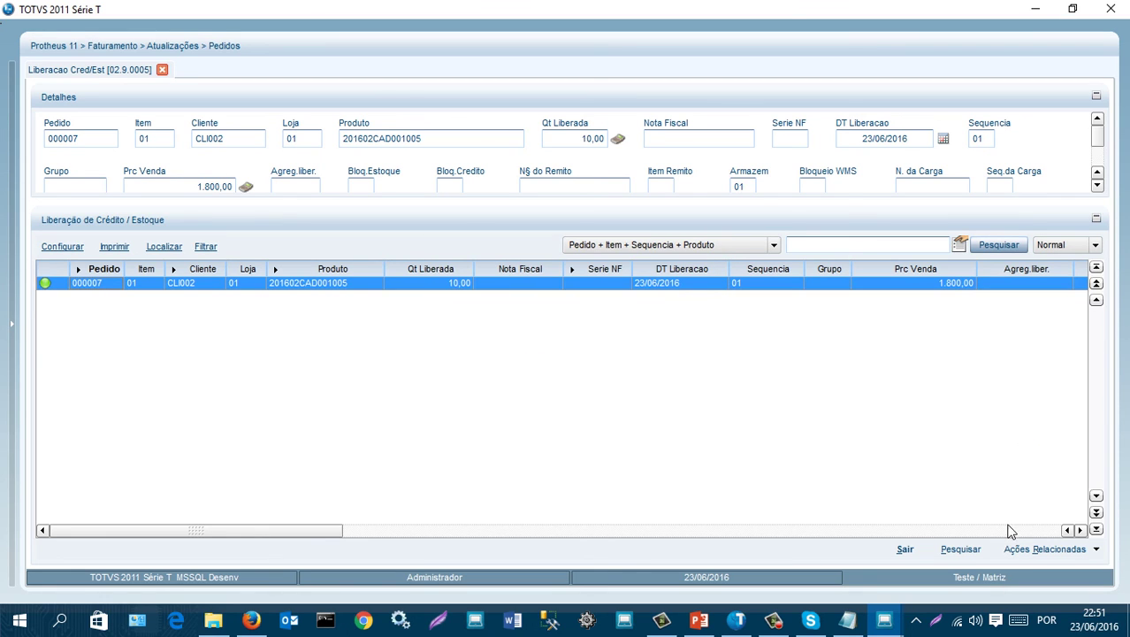
{"action": "left_click", "coordinate": [905, 549]}
- Open Documento de Saida and accept its parameters to list released orders
{"action": "scroll", "coordinate": [135, 438], "scroll_direction": "down", "scroll_amount": 1}
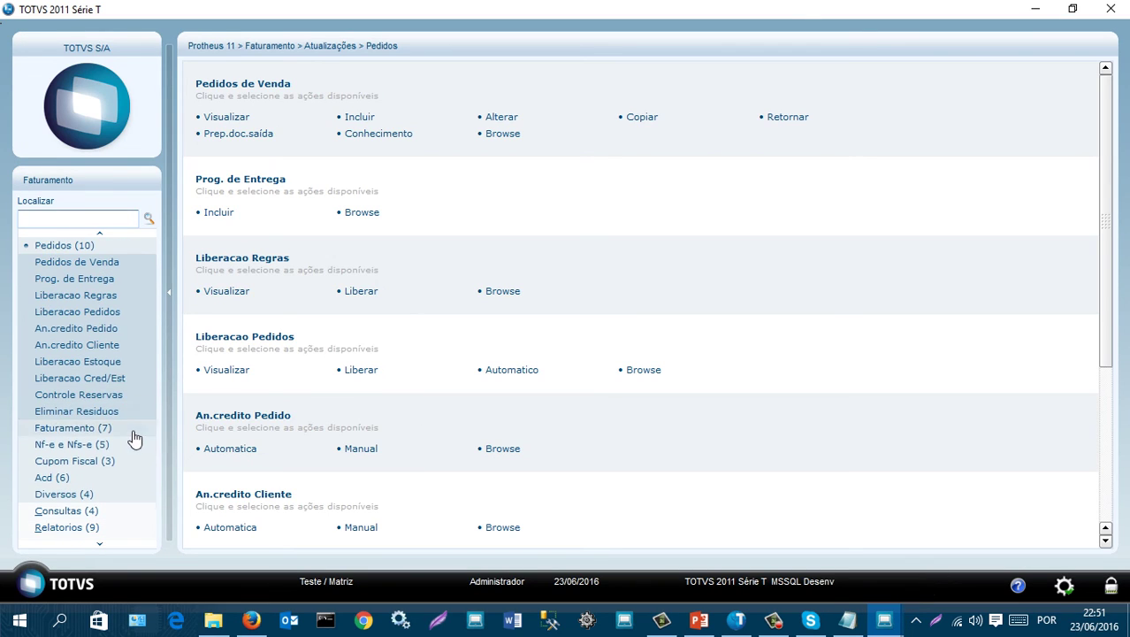
{"action": "left_click", "coordinate": [81, 429]}
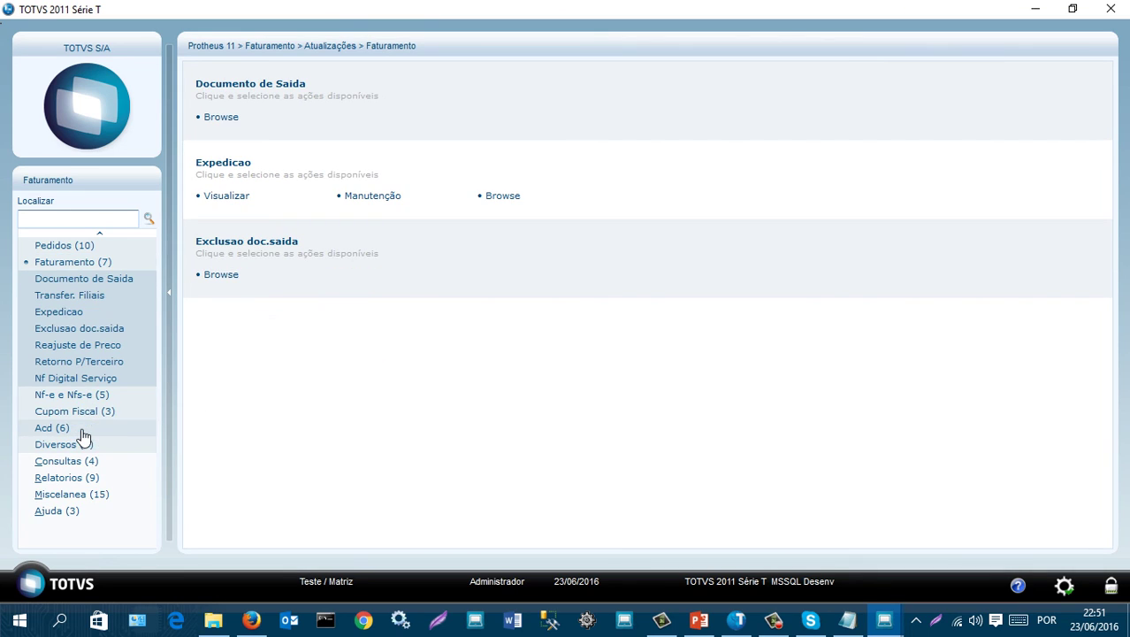
{"action": "left_click", "coordinate": [107, 283]}
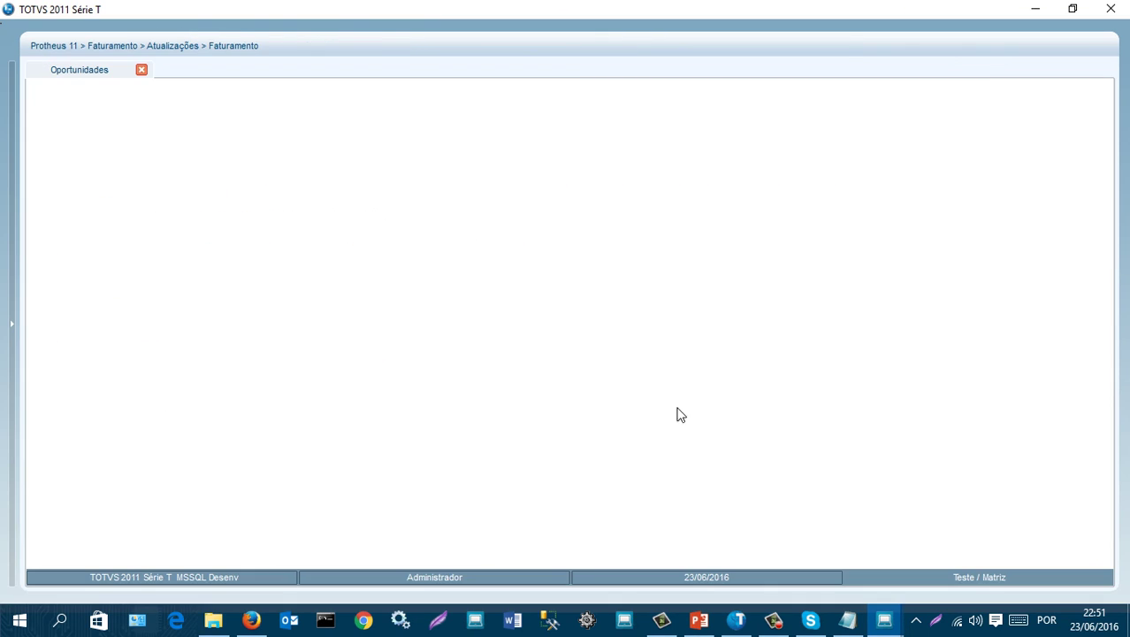
{"action": "left_click_drag", "start_coordinate": [739, 257], "coordinate": [751, 362]}
{"action": "left_click", "coordinate": [662, 395]}
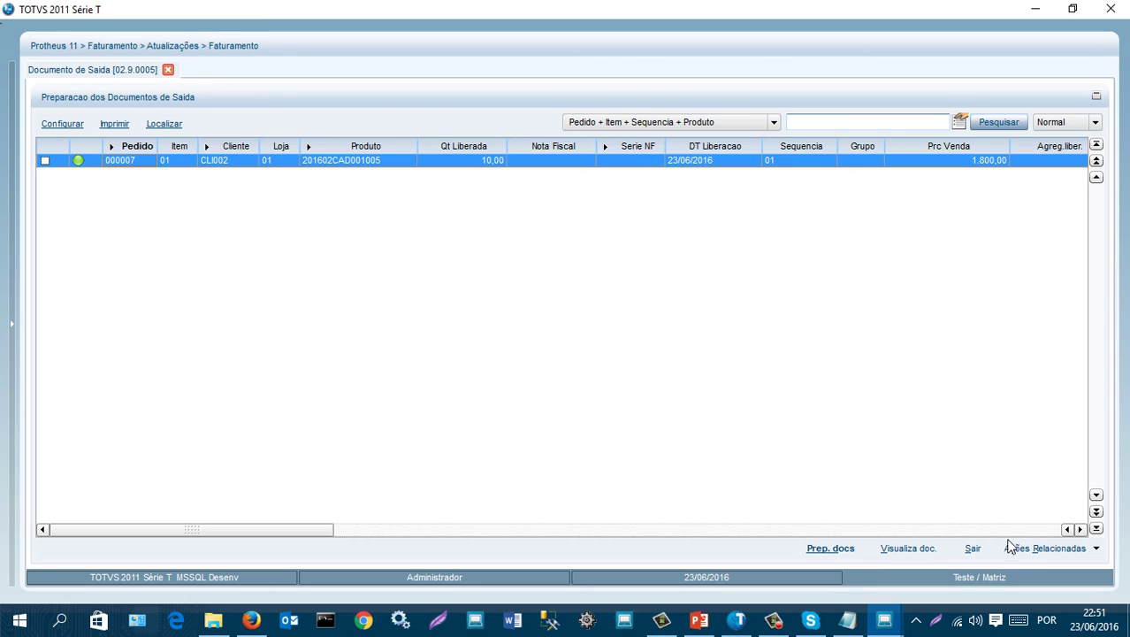
- Check the status legend for order 000007 (10,00 units at 1.800,00)
{"action": "left_click", "coordinate": [1045, 549]}
{"action": "left_click", "coordinate": [1040, 494]}
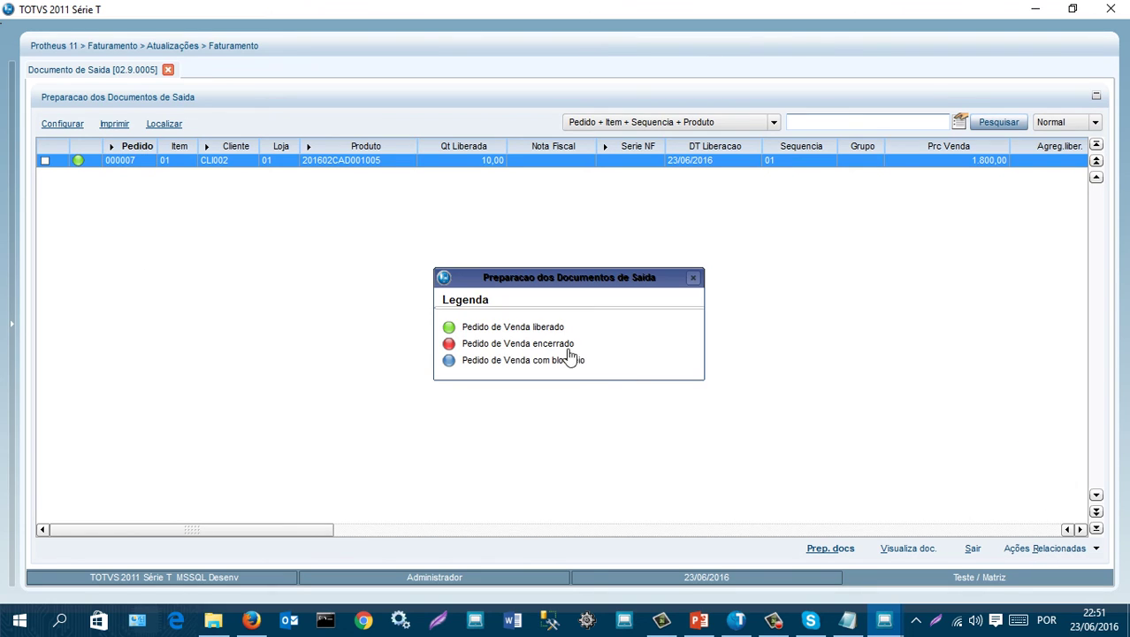
{"action": "left_click", "coordinate": [694, 276]}
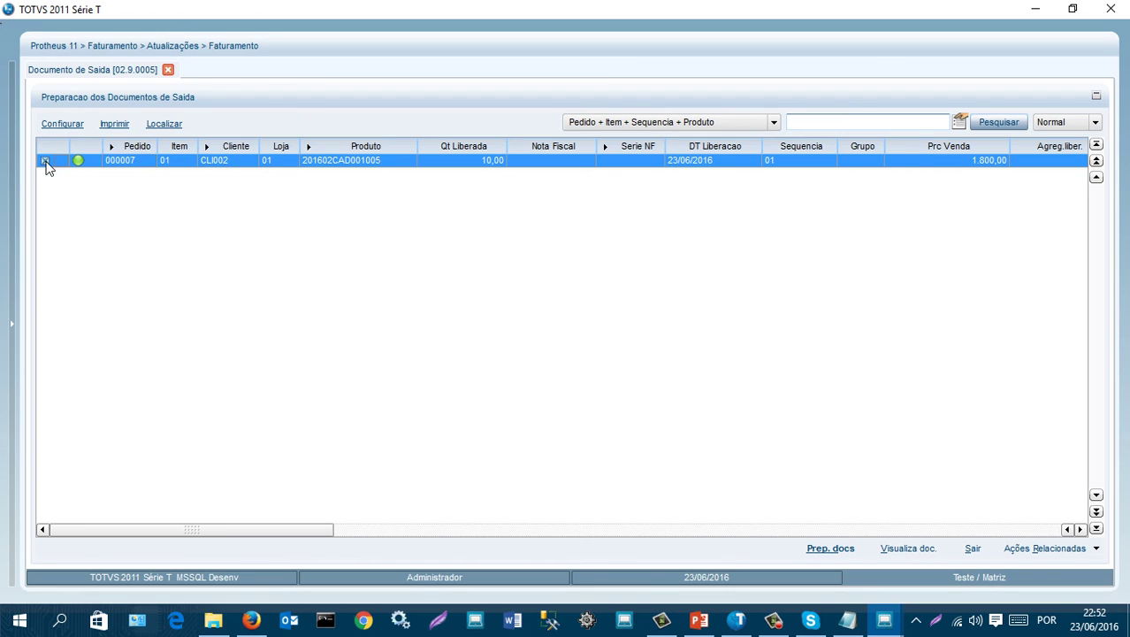
- Generate the output invoice for order 000007 with series 1, number 000001
{"action": "left_click", "coordinate": [830, 550]}
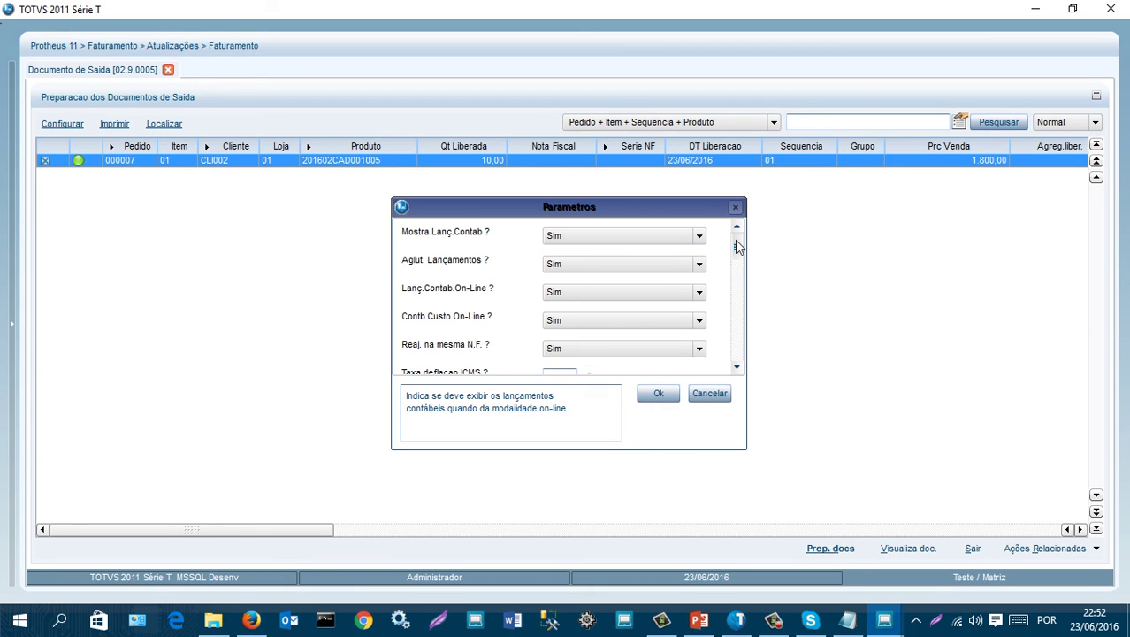
{"action": "mouse_move", "coordinate": [740, 252]}
{"action": "left_mouse_down"}
{"action": "mouse_move", "coordinate": [739, 357]}
{"action": "mouse_move", "coordinate": [745, 250]}
{"action": "left_mouse_up"}
{"action": "left_click", "coordinate": [660, 402]}
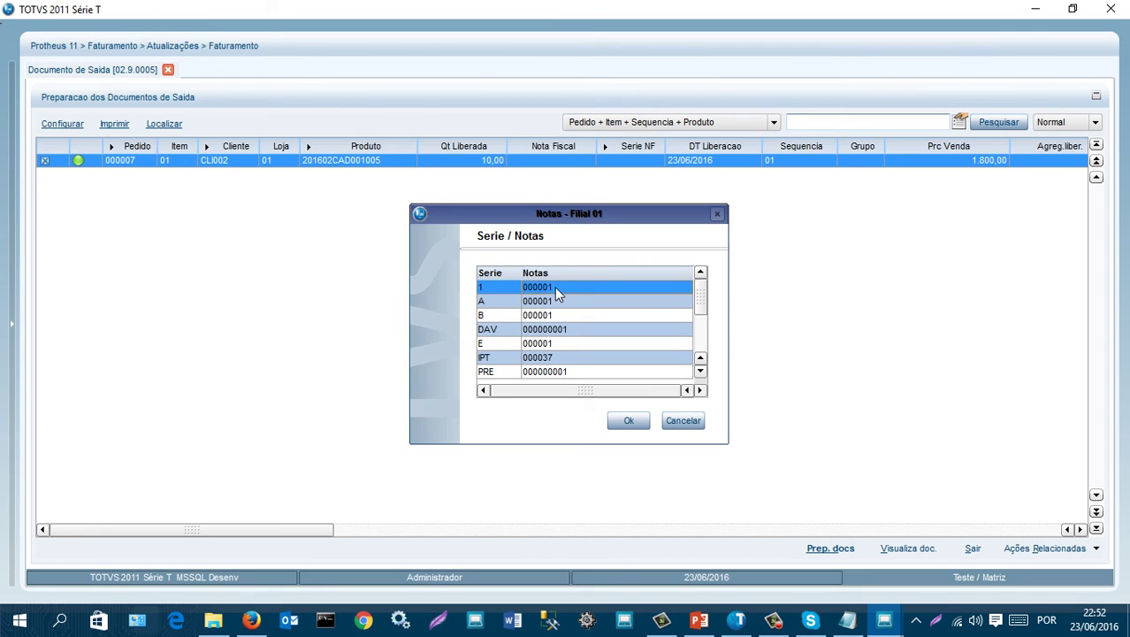
{"action": "left_click", "coordinate": [634, 422]}
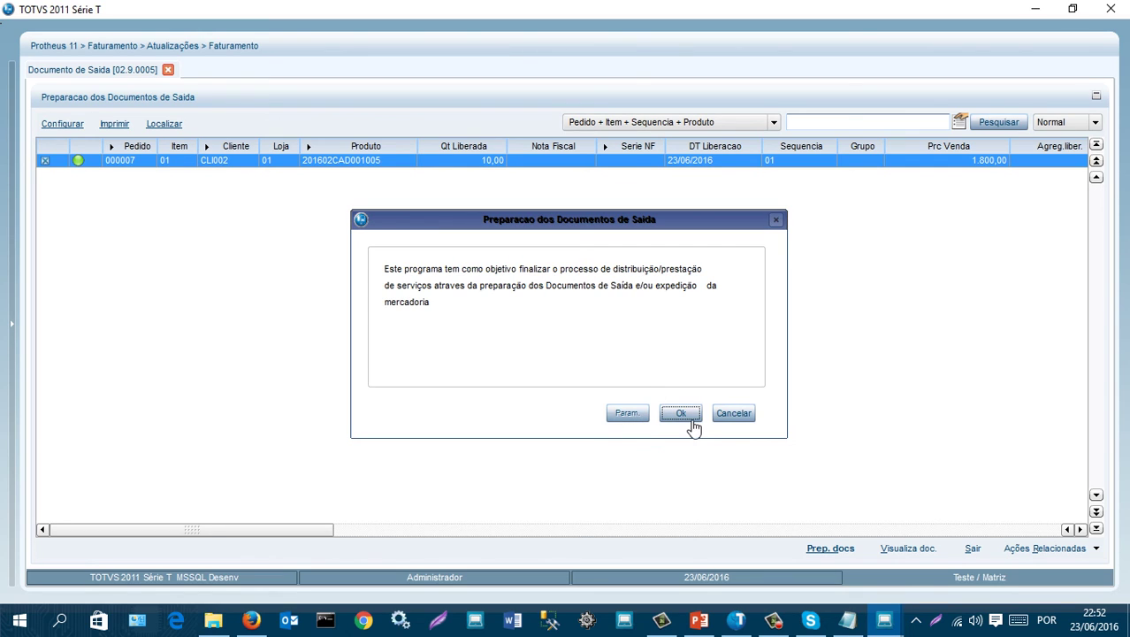
{"action": "left_click", "coordinate": [682, 415]}
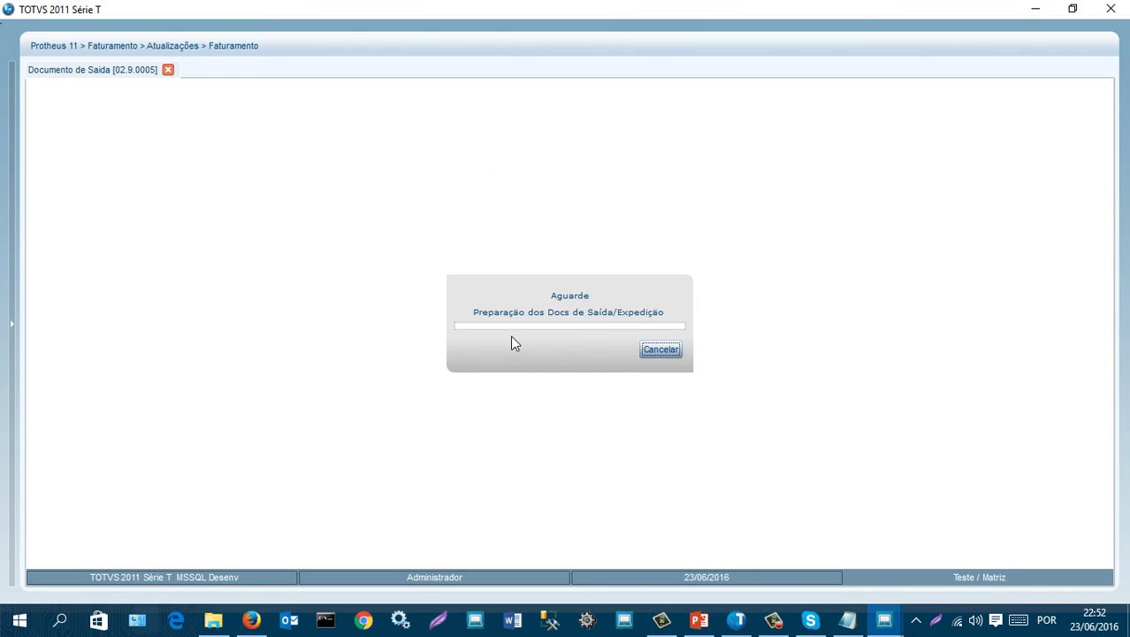